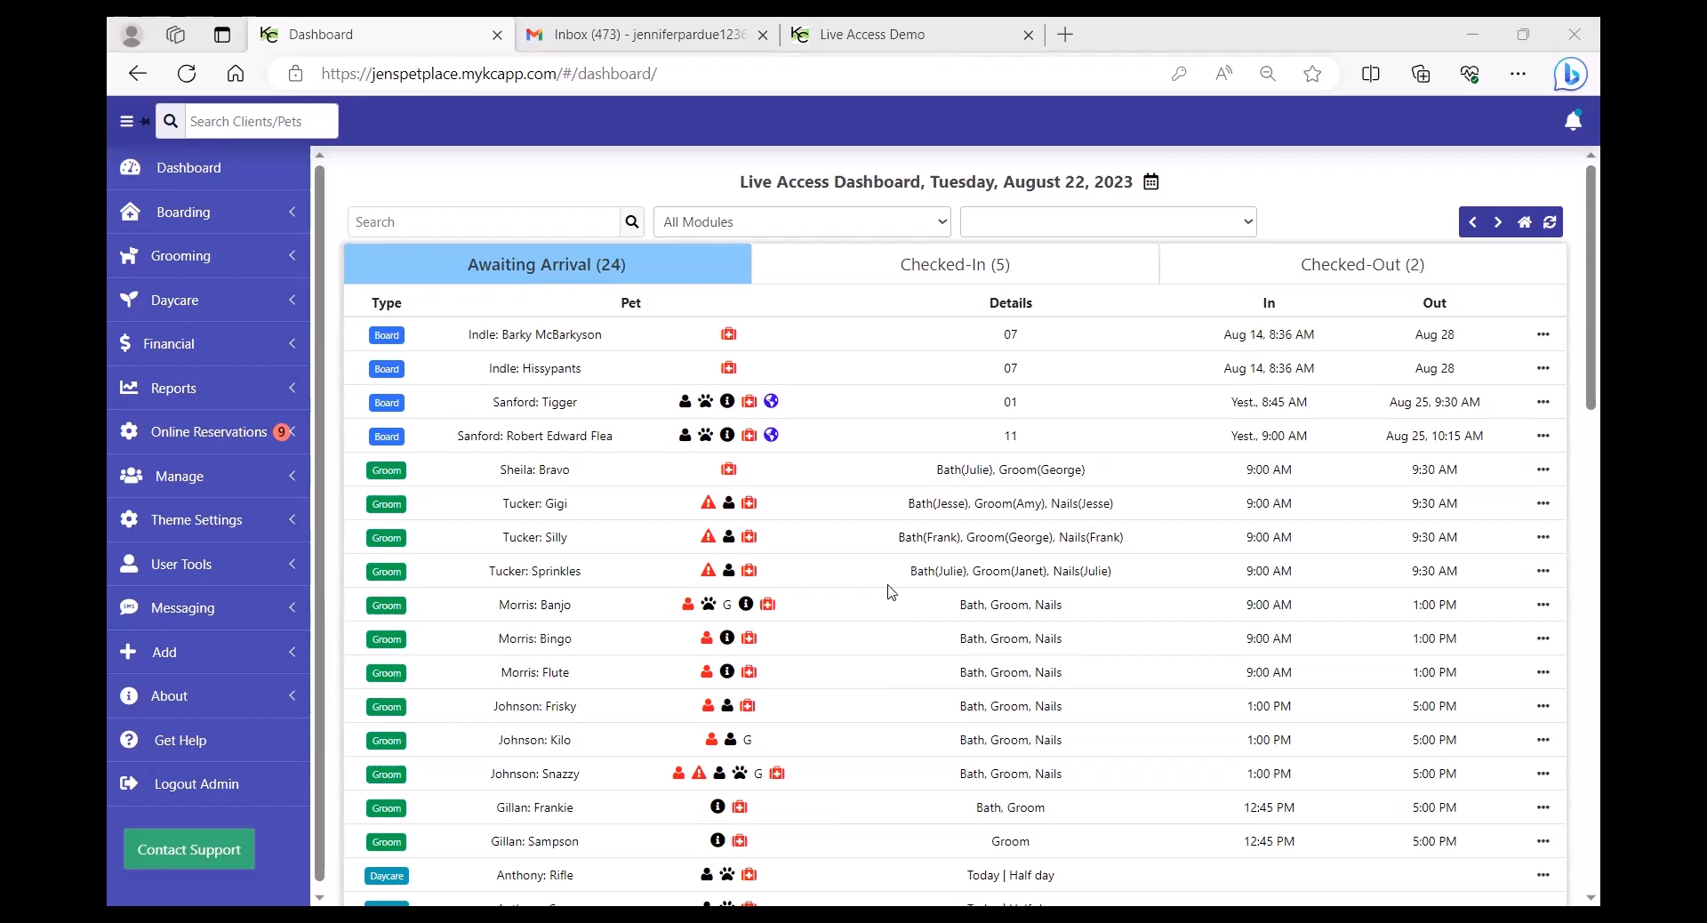
Review the day's pets awaiting arrival, checked in and checked out on the dashboard, ending on the awaiting arrivals.
scroll(891, 593, "down", 3)
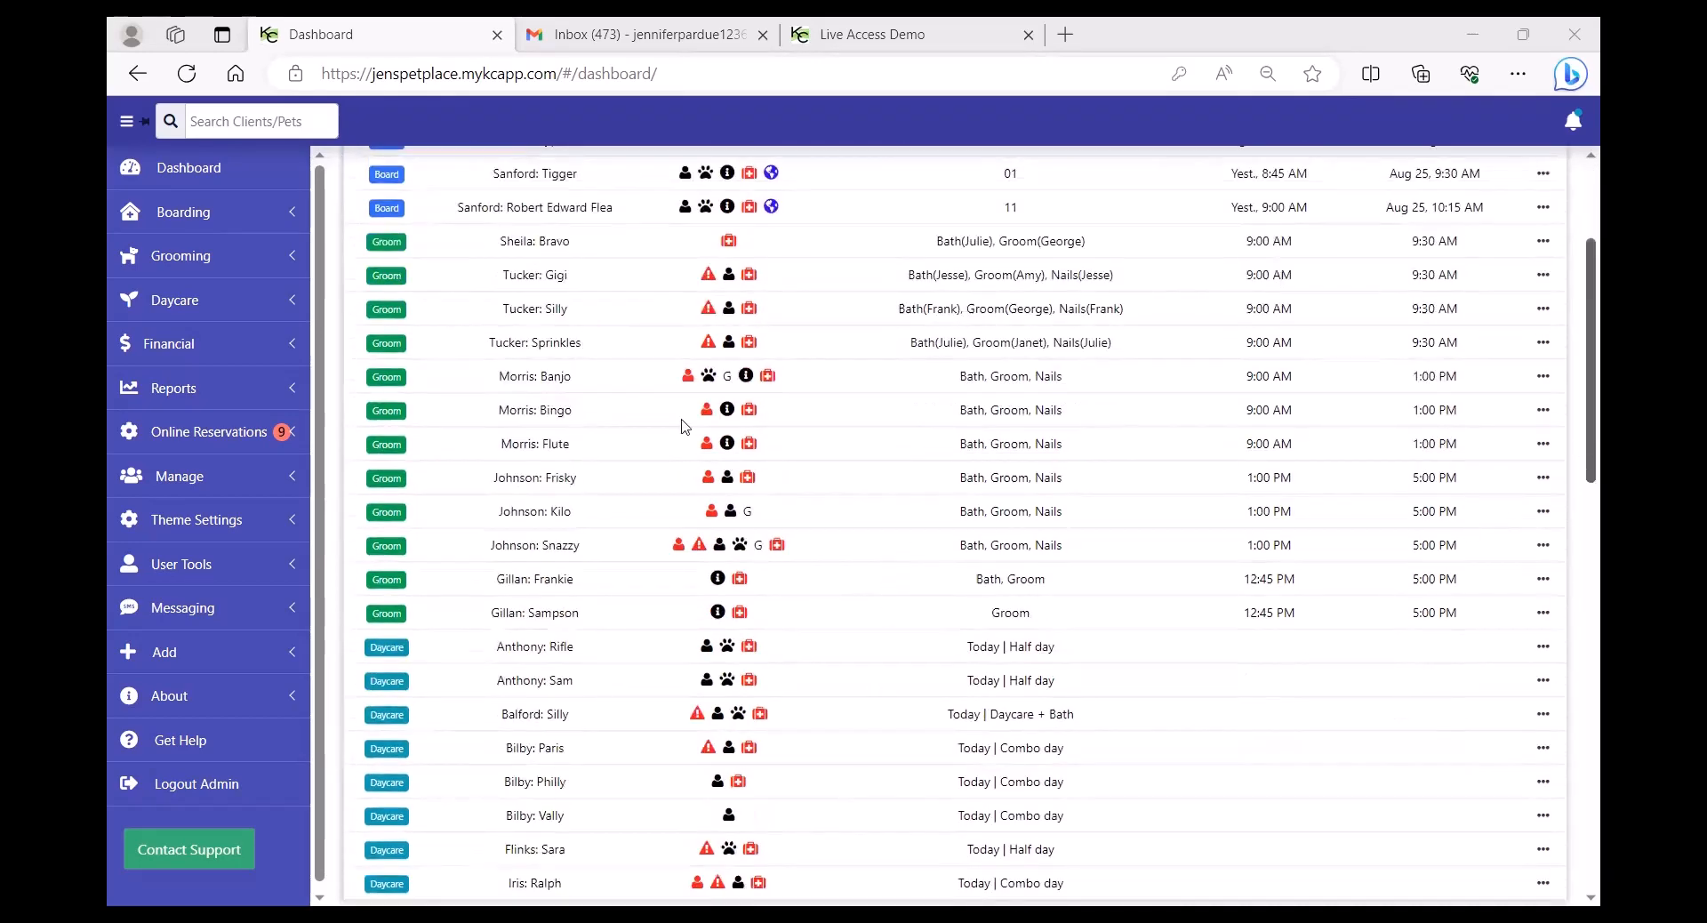
scroll(649, 689, "up", 3)
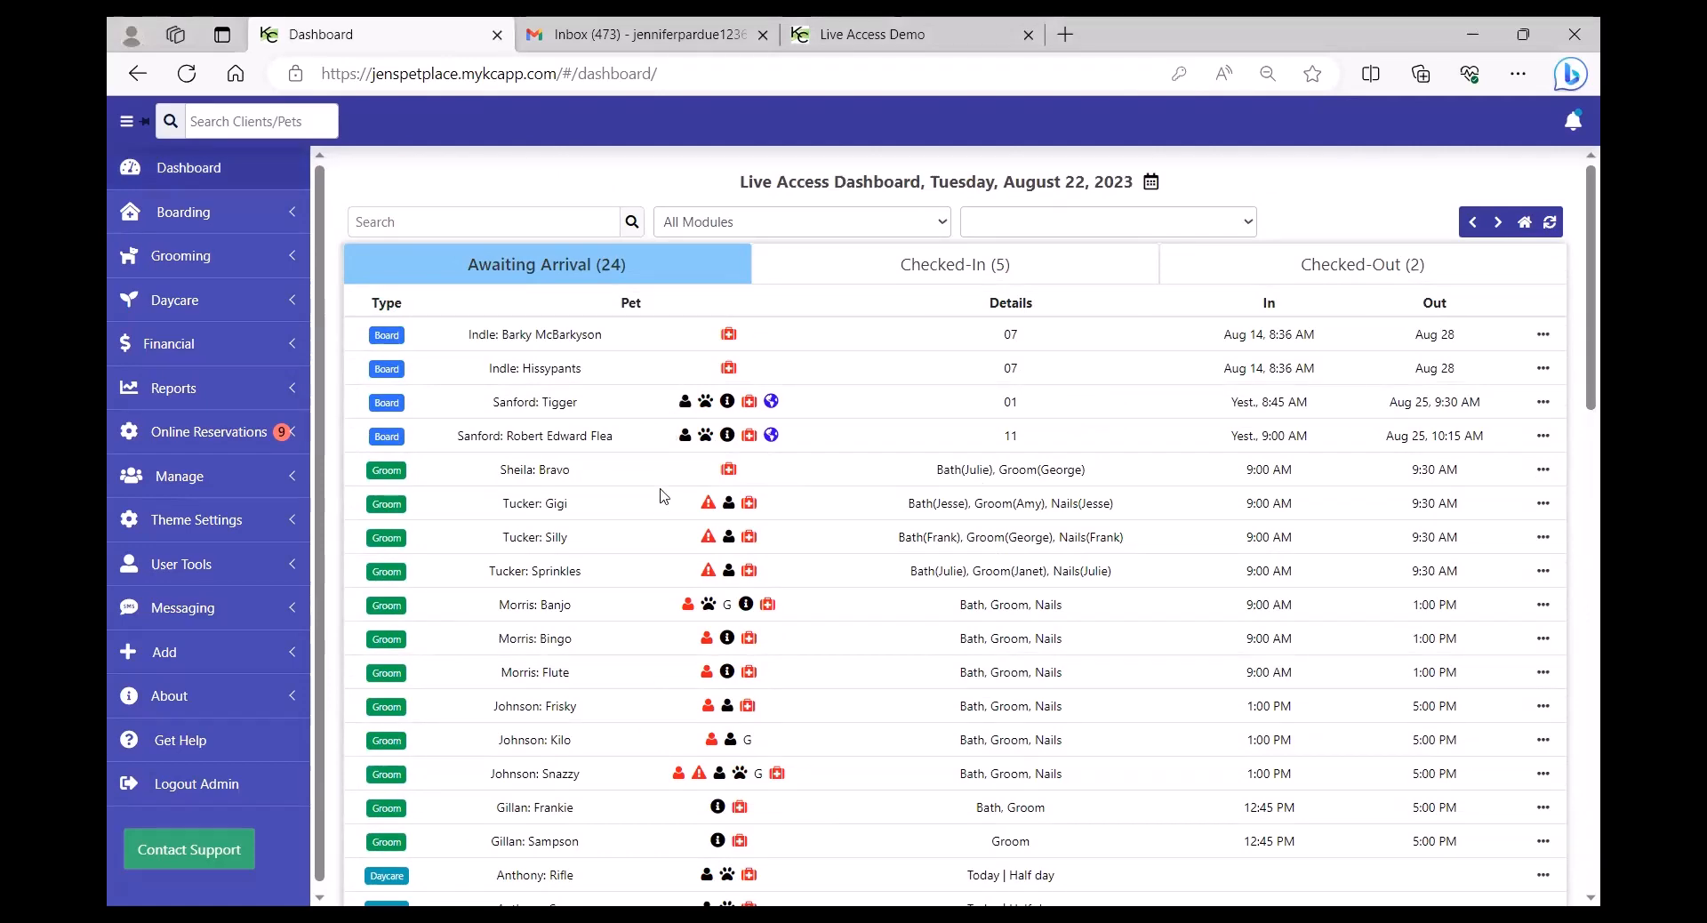
left_click(984, 273)
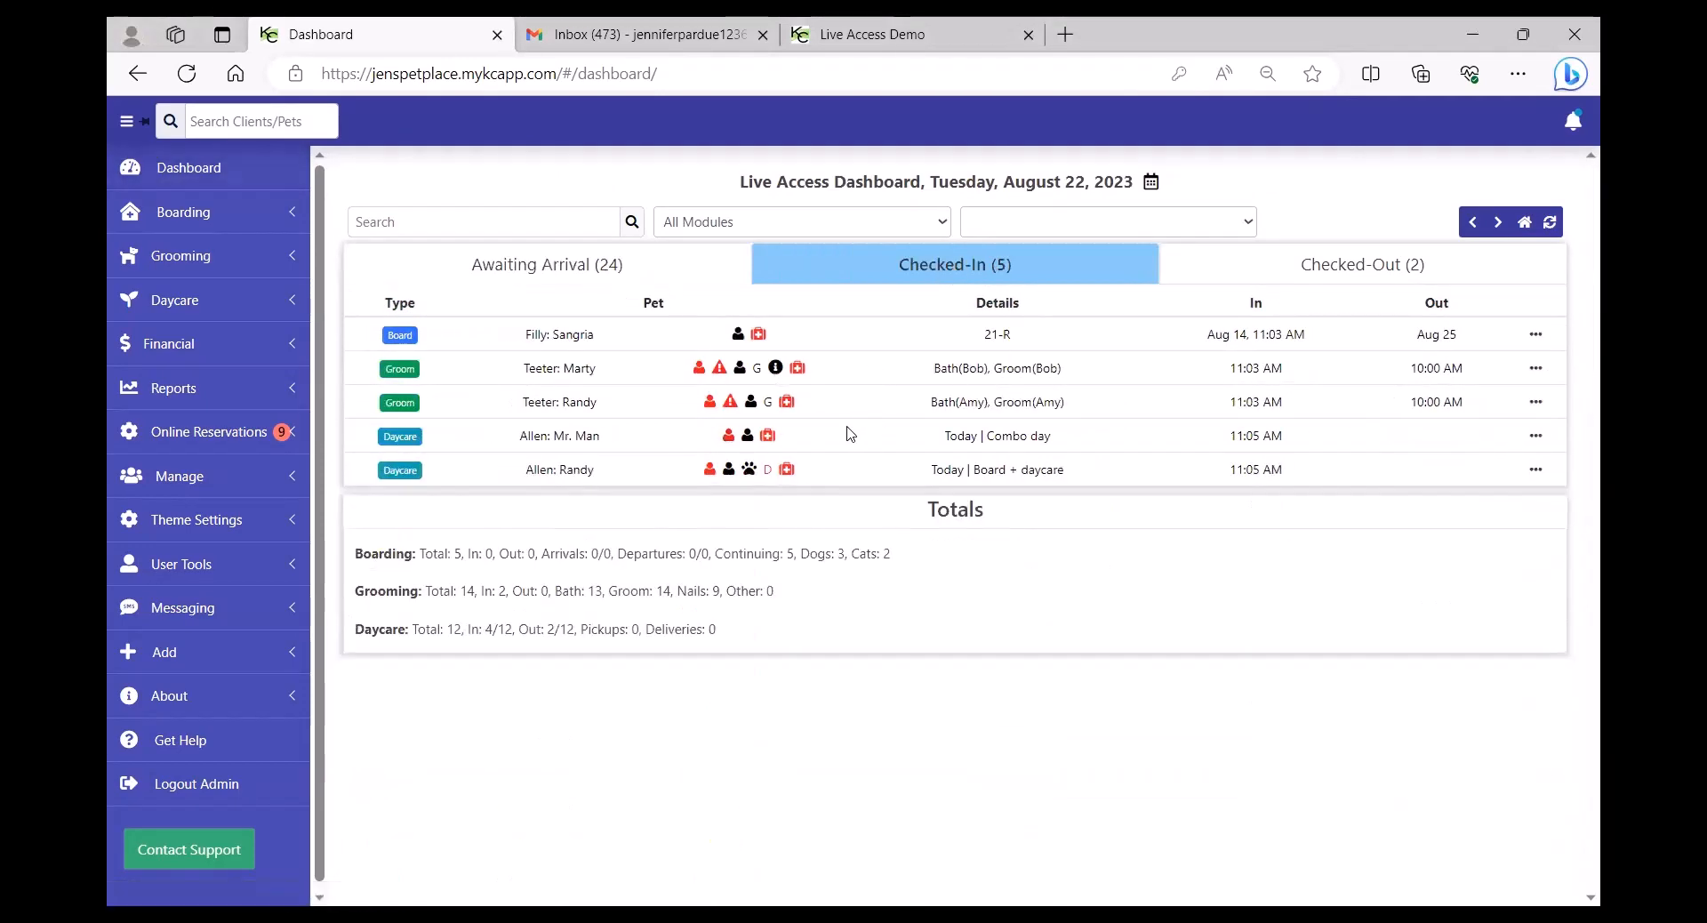
left_click(1339, 267)
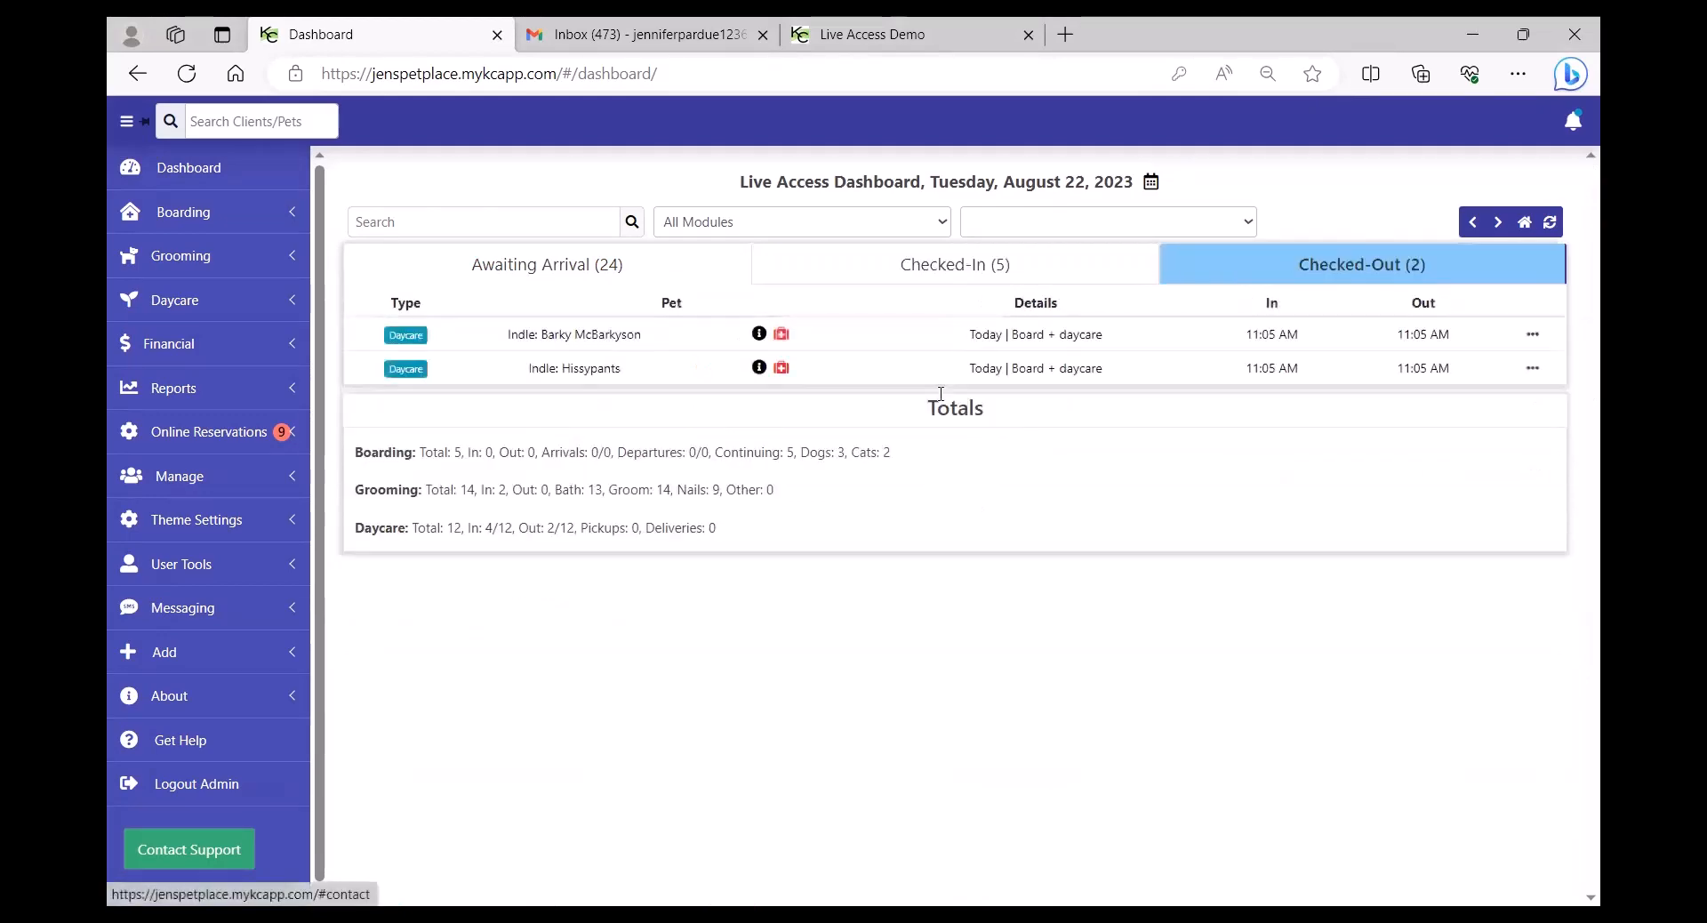
left_click(544, 269)
mouse_move(686, 409)
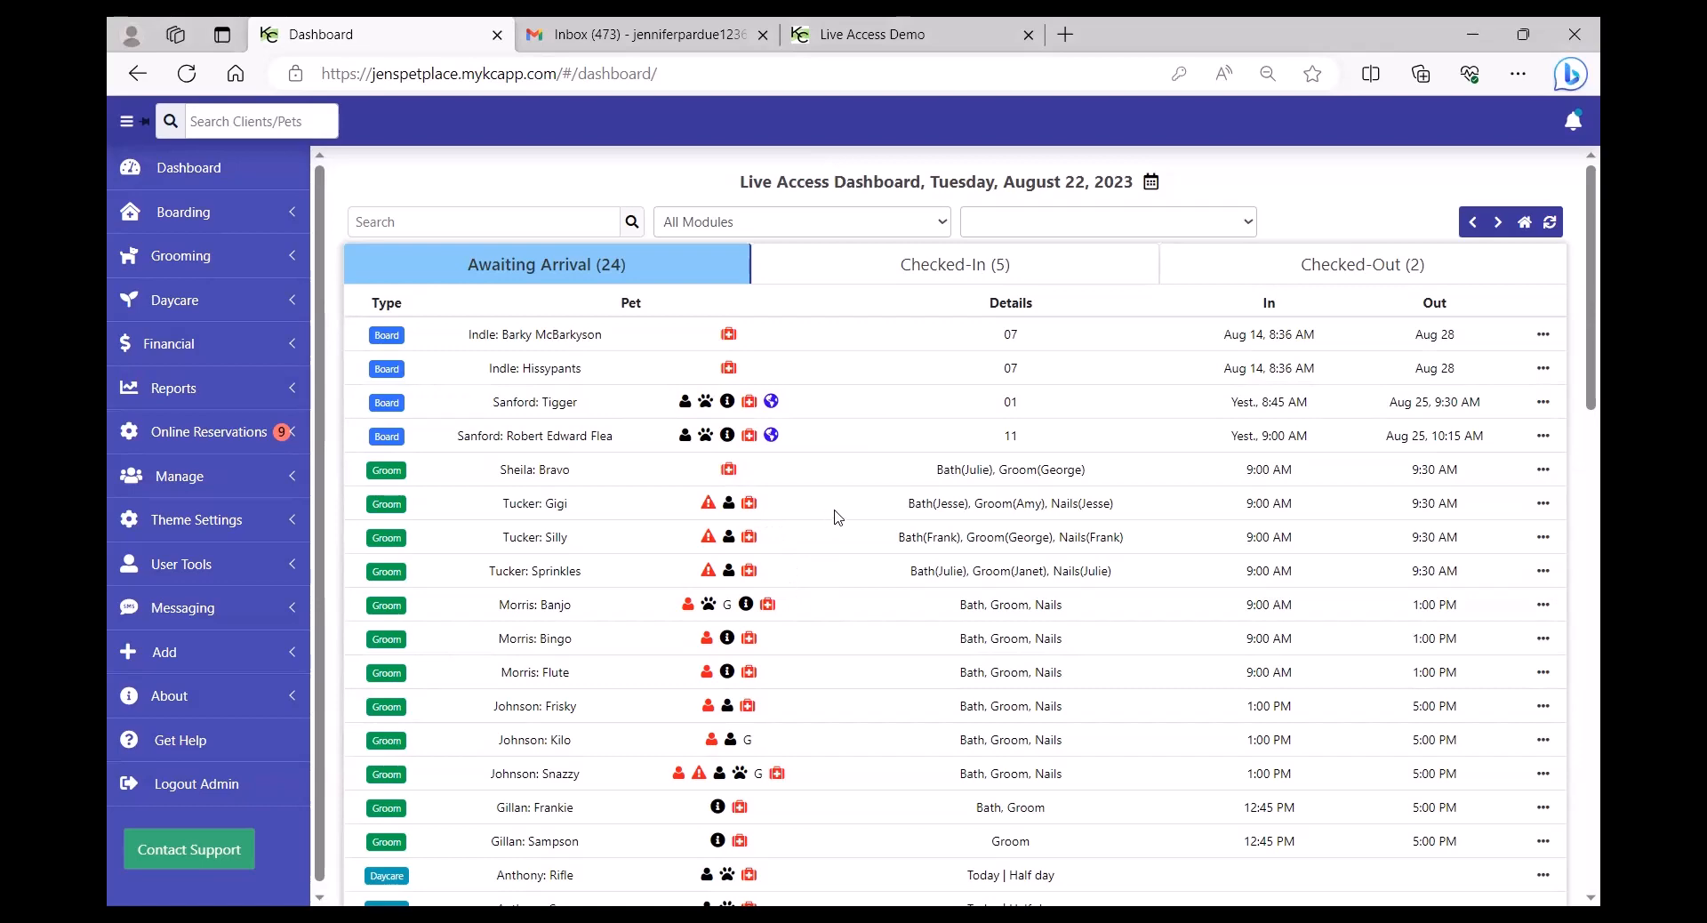
Look through the actions available for Tigger's boarding appointment and the dashboard's module filter and sort choices.
left_click(1541, 411)
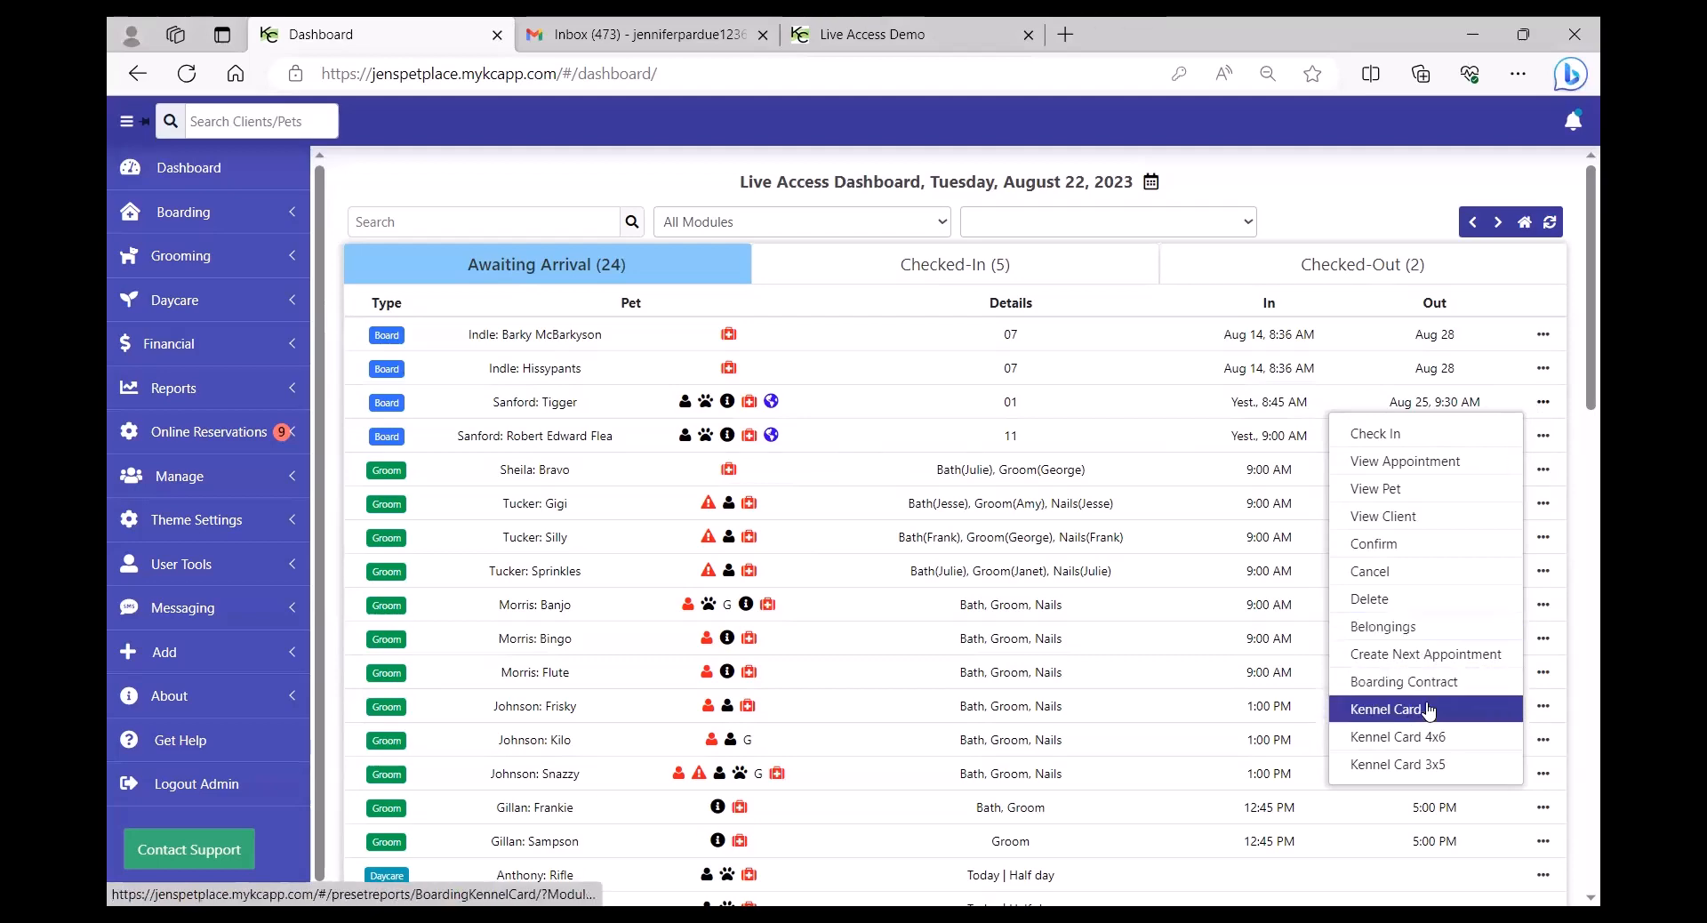
left_click(1294, 185)
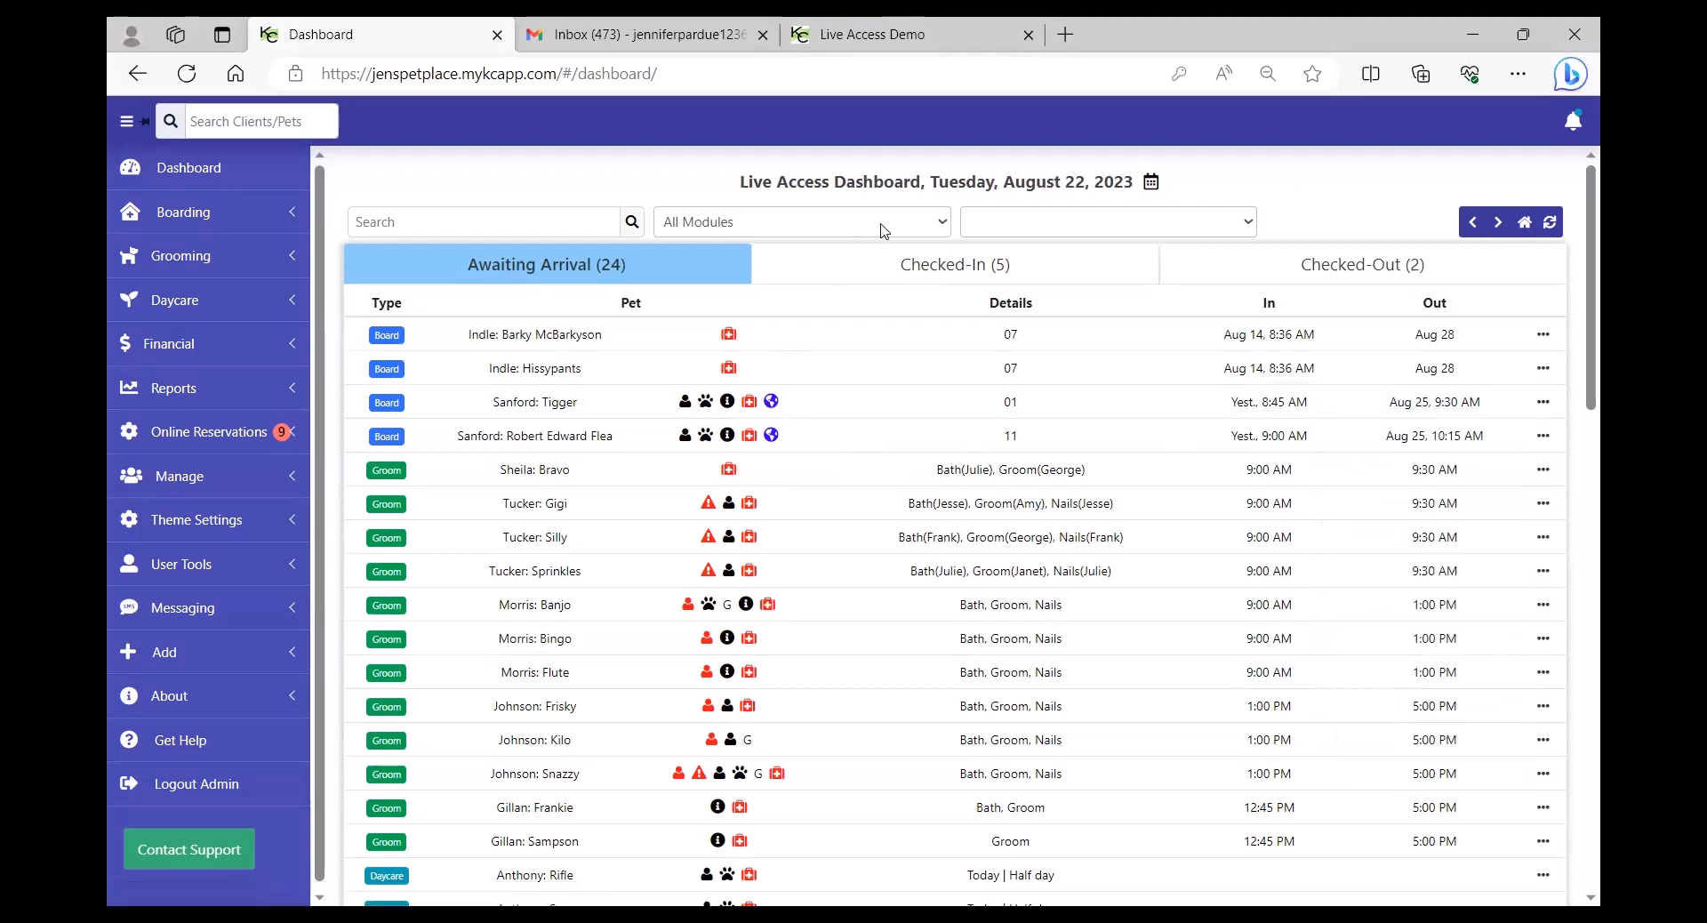
left_click(942, 224)
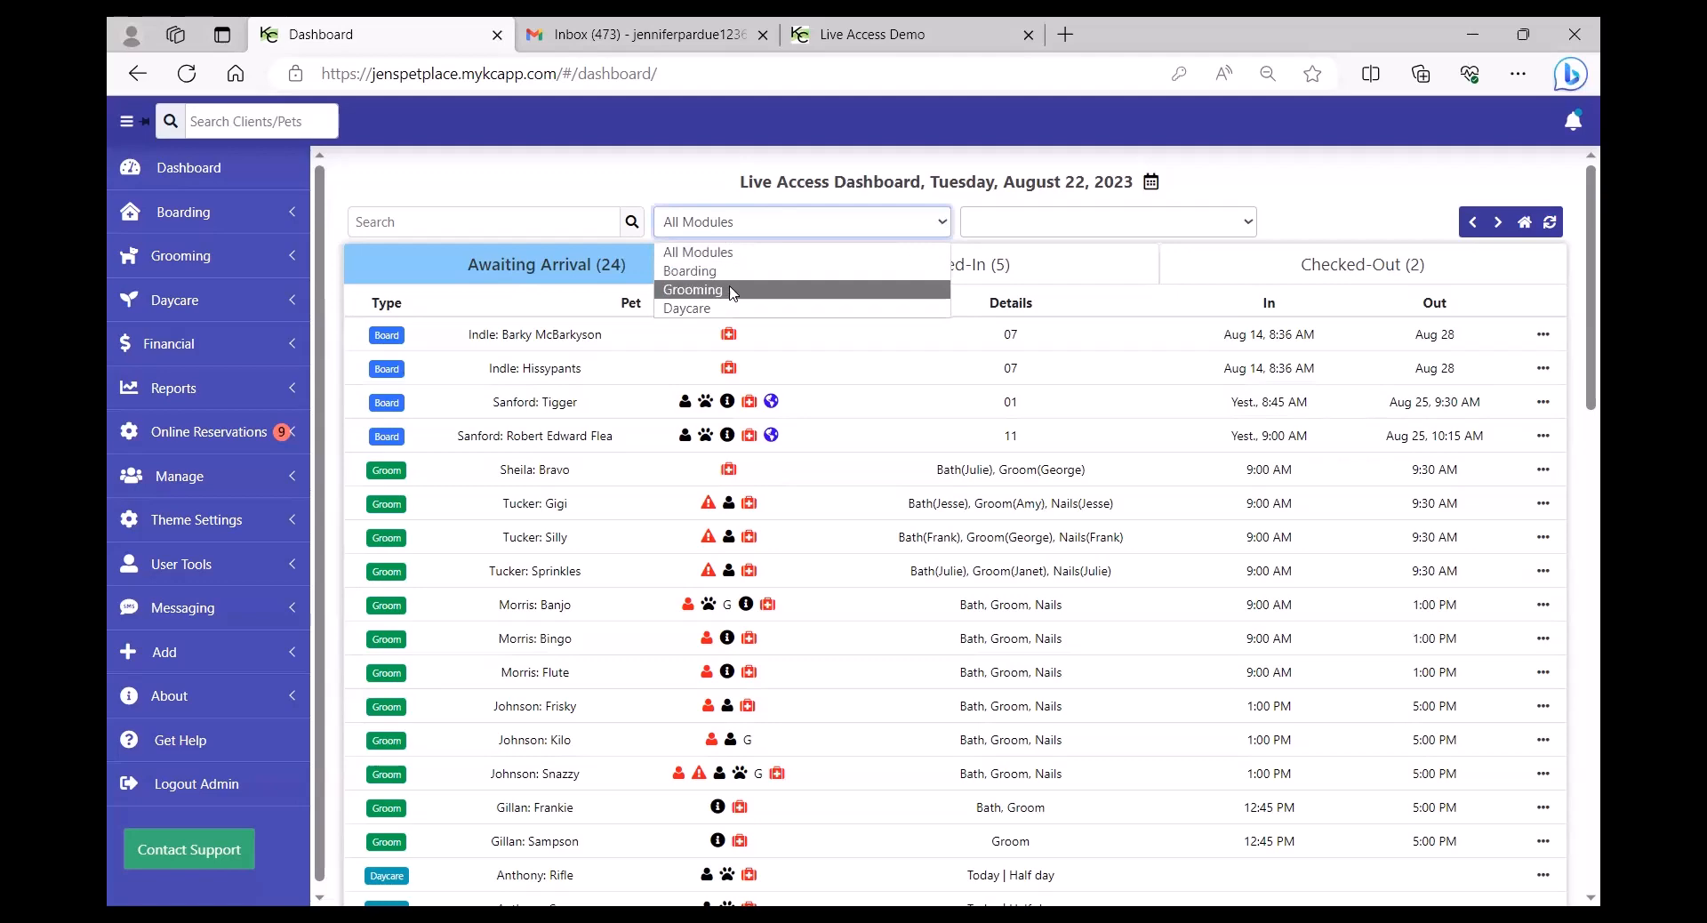
left_click(1019, 227)
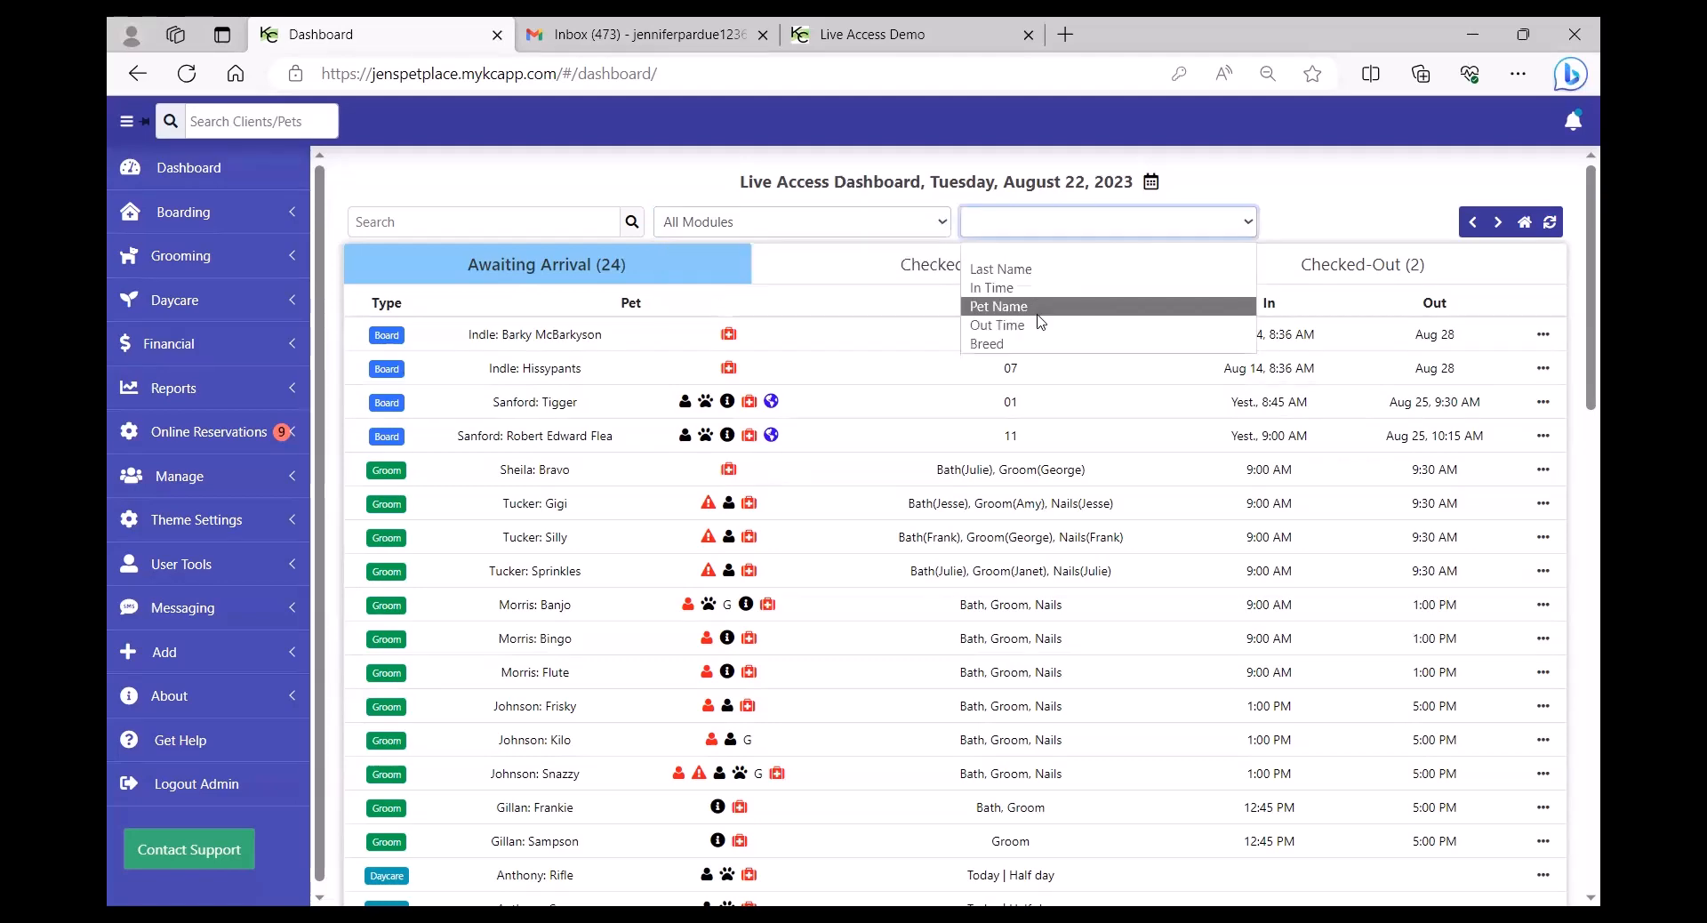
Search the dashboard for a groomer's first name, and clear the search.
left_click(503, 218)
type("geo")
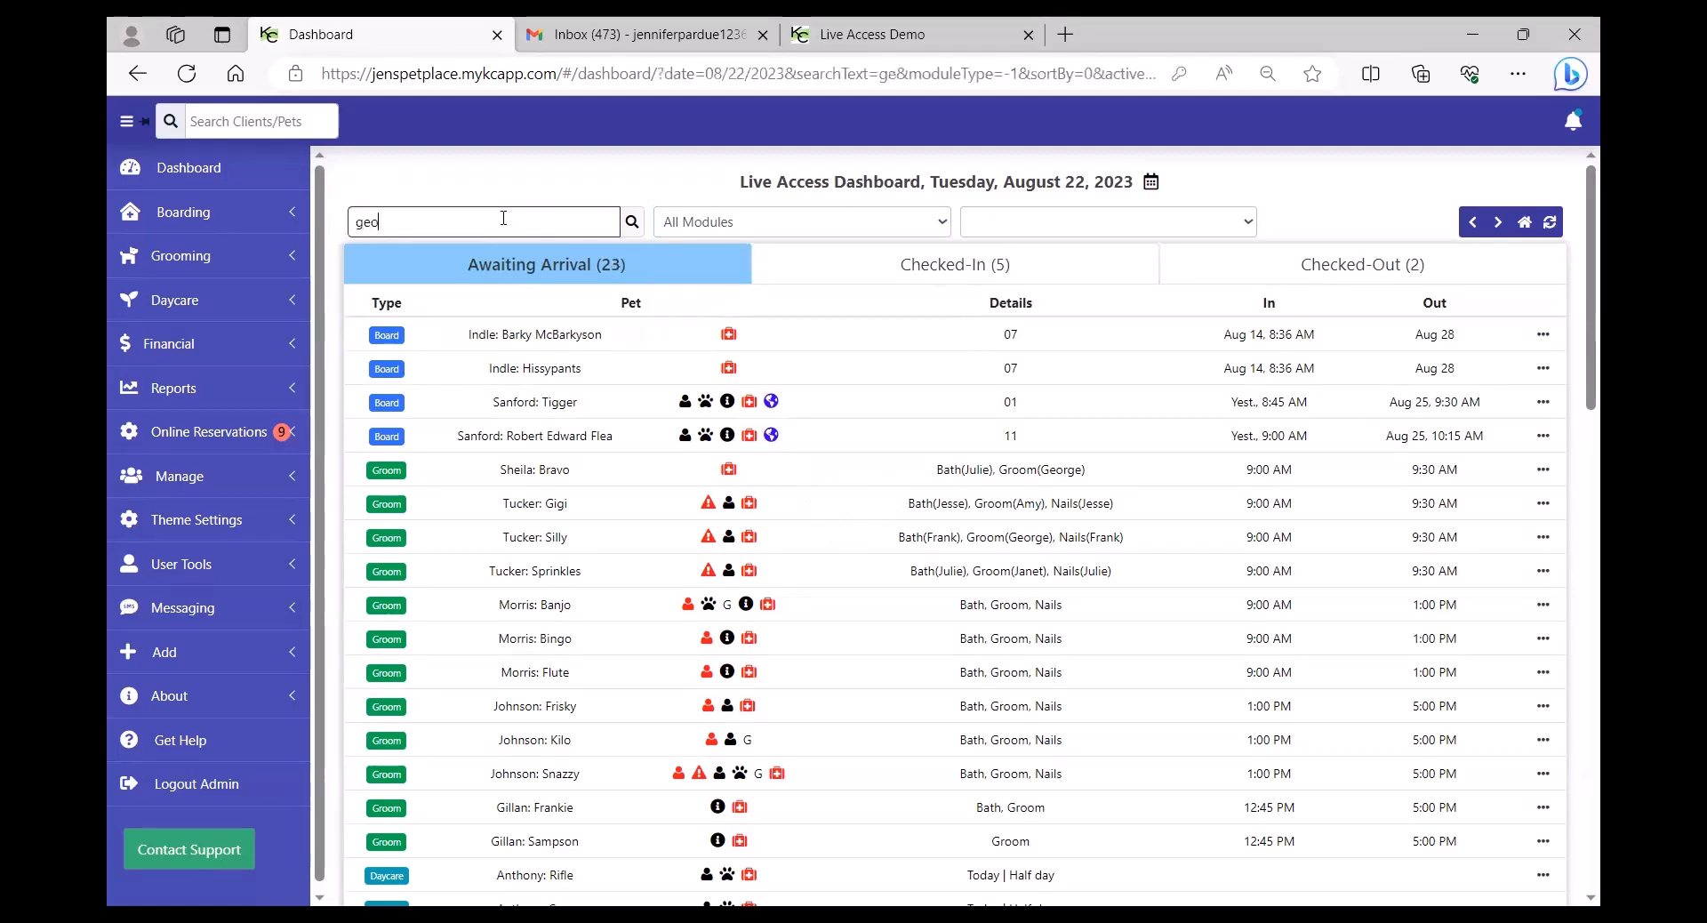
type("rge")
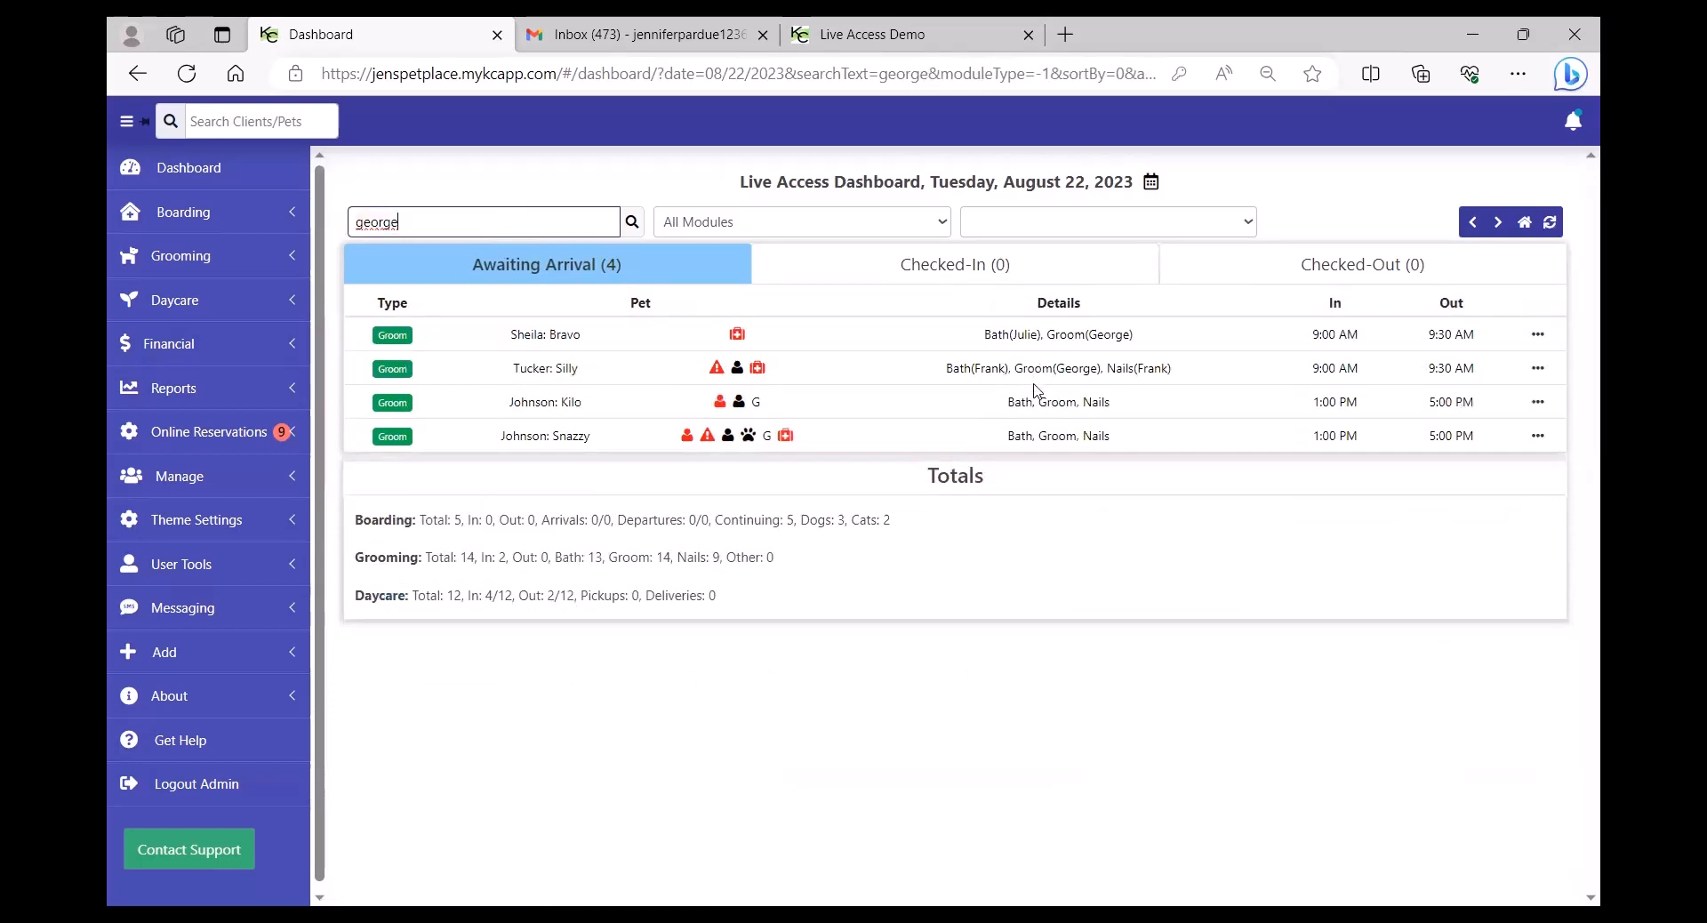
left_click(454, 221)
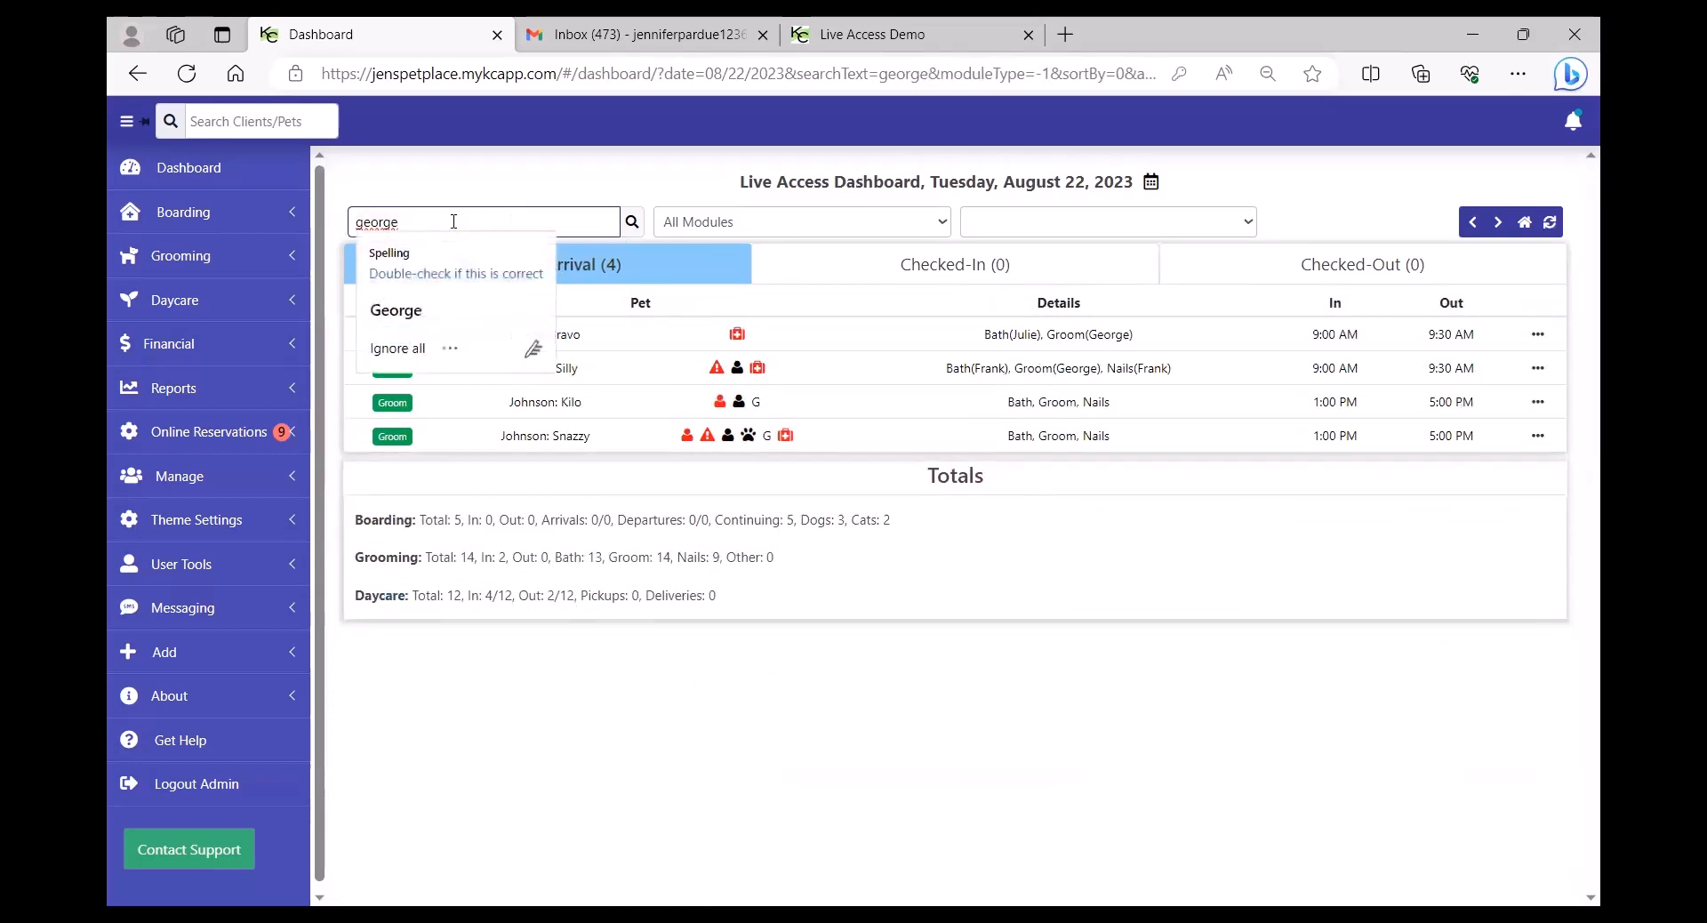
key("BackSpace")
key("BackSpace")
key("BackSpace")
key("BackSpace")
key("BackSpace")
key("BackSpace")
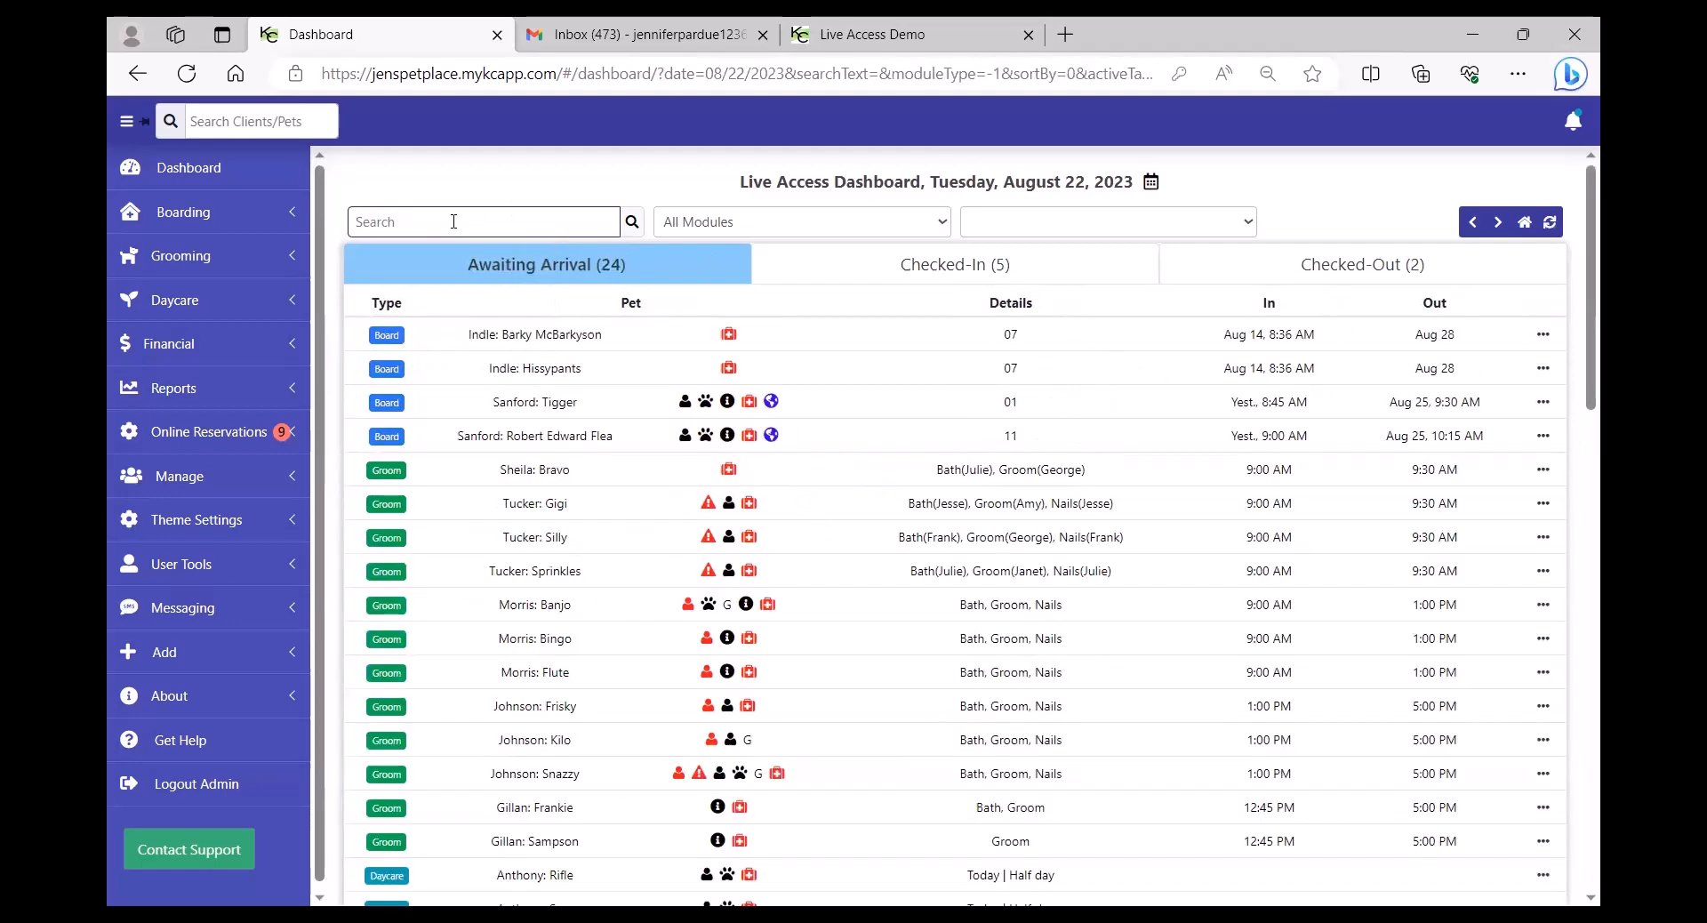
Search the dashboard for "bath" appointments, and clear the search.
type("bath")
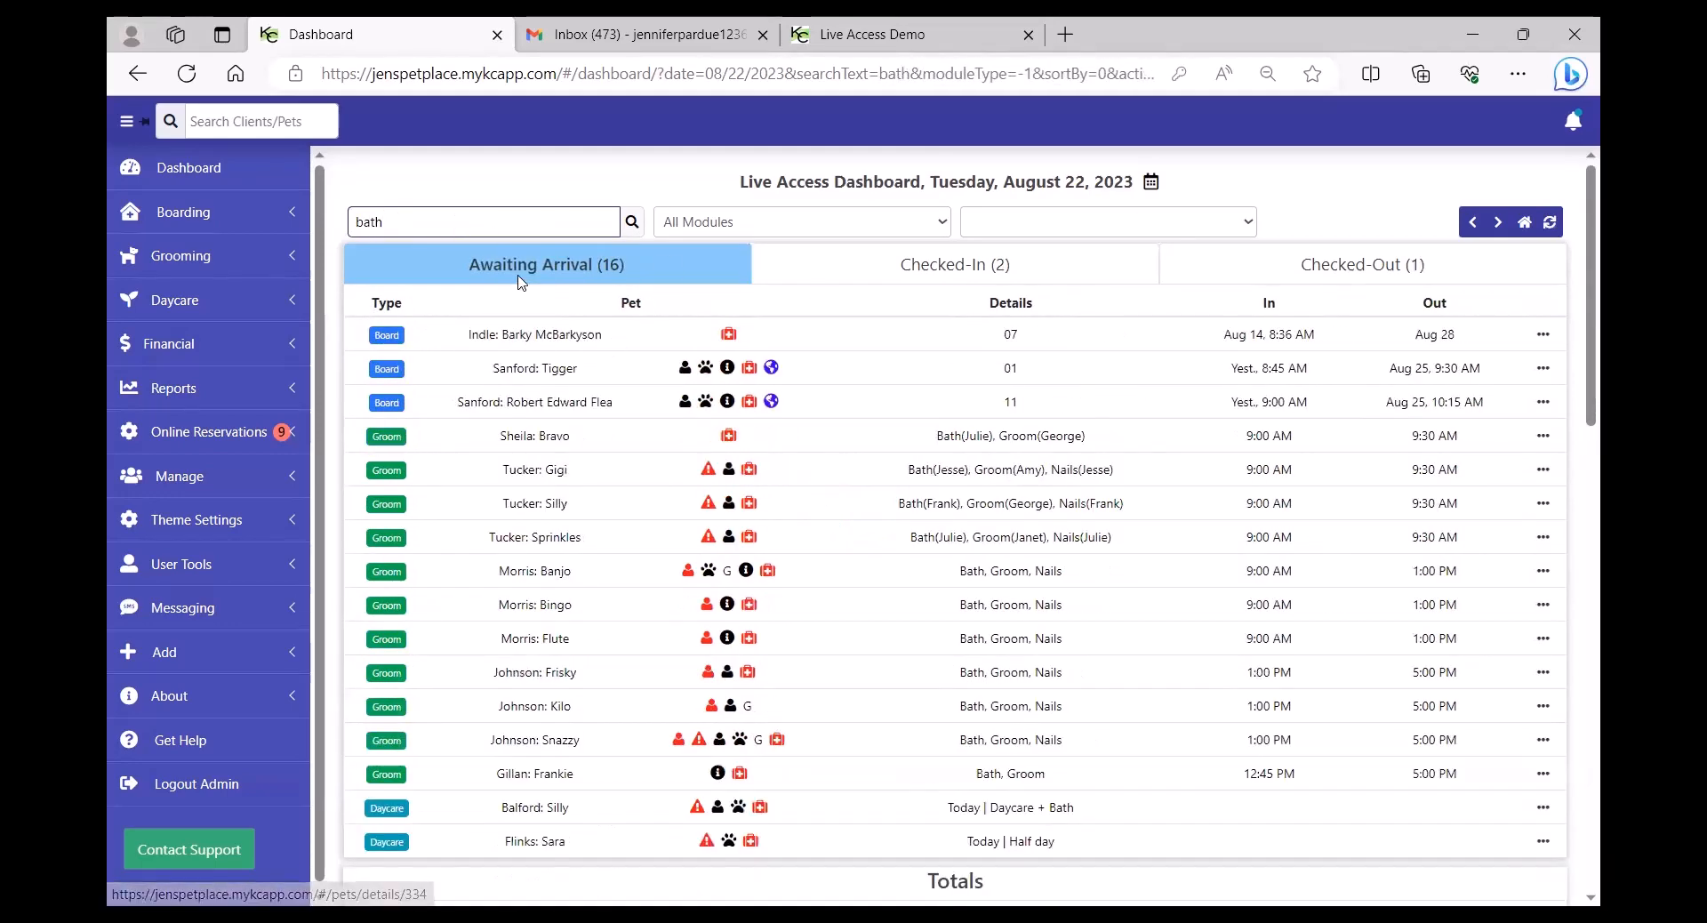
key("BackSpace")
key("BackSpace")
key("BackSpace")
key("BackSpace")
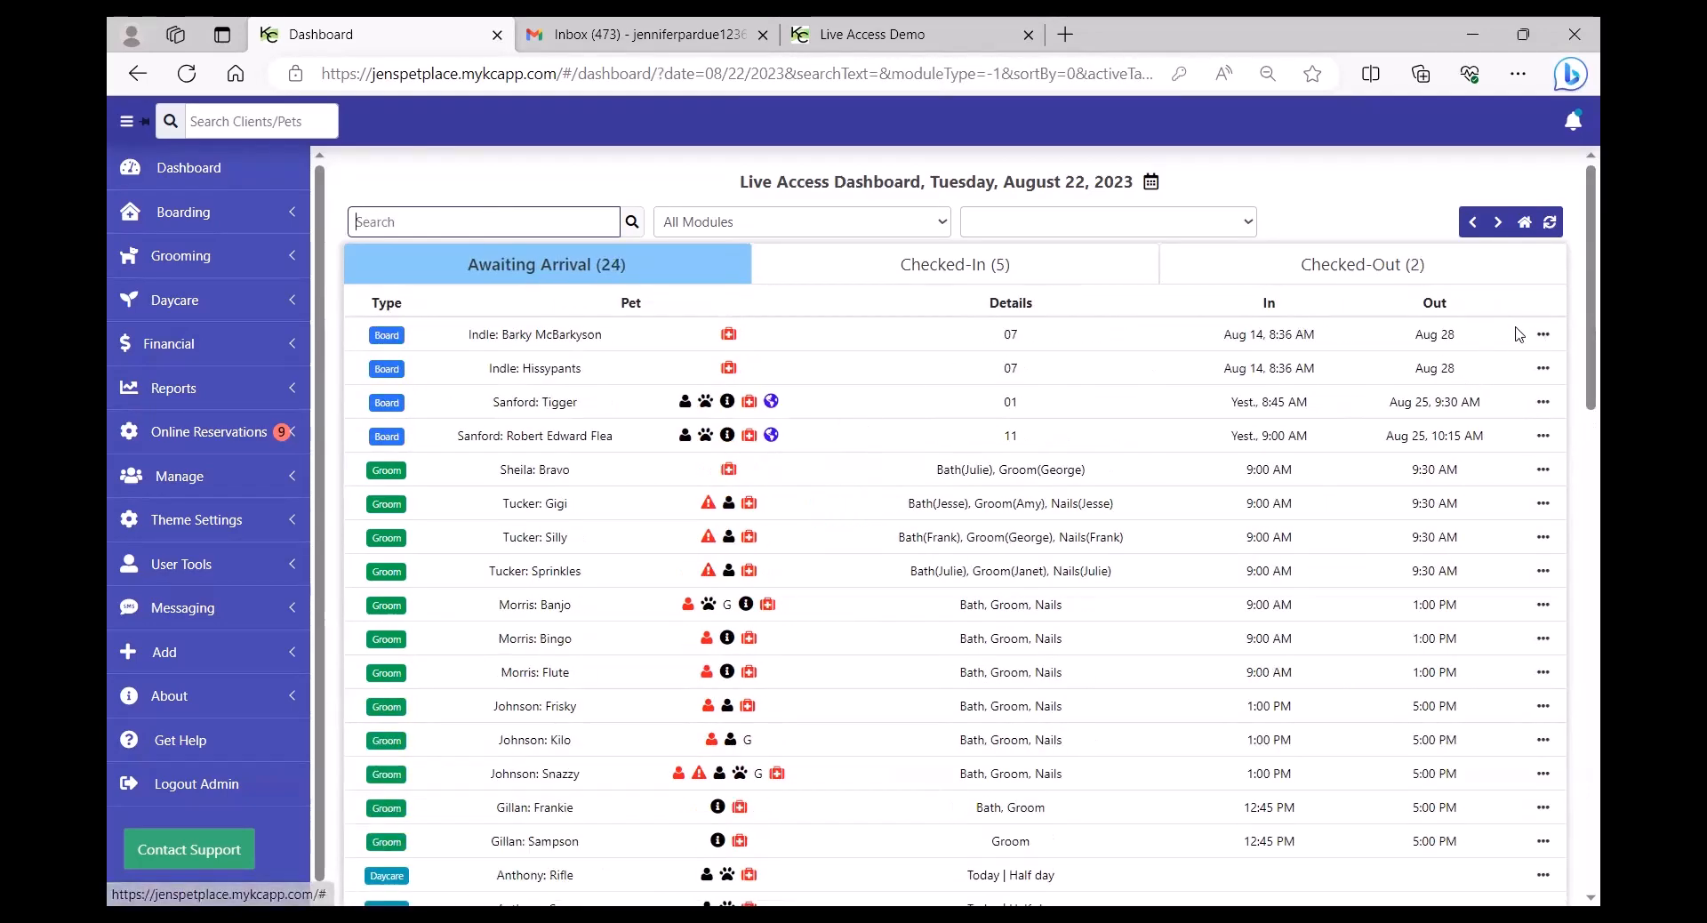
View the boarding appointment for Barky McBarkyson and return to the dashboard.
left_click(1545, 337)
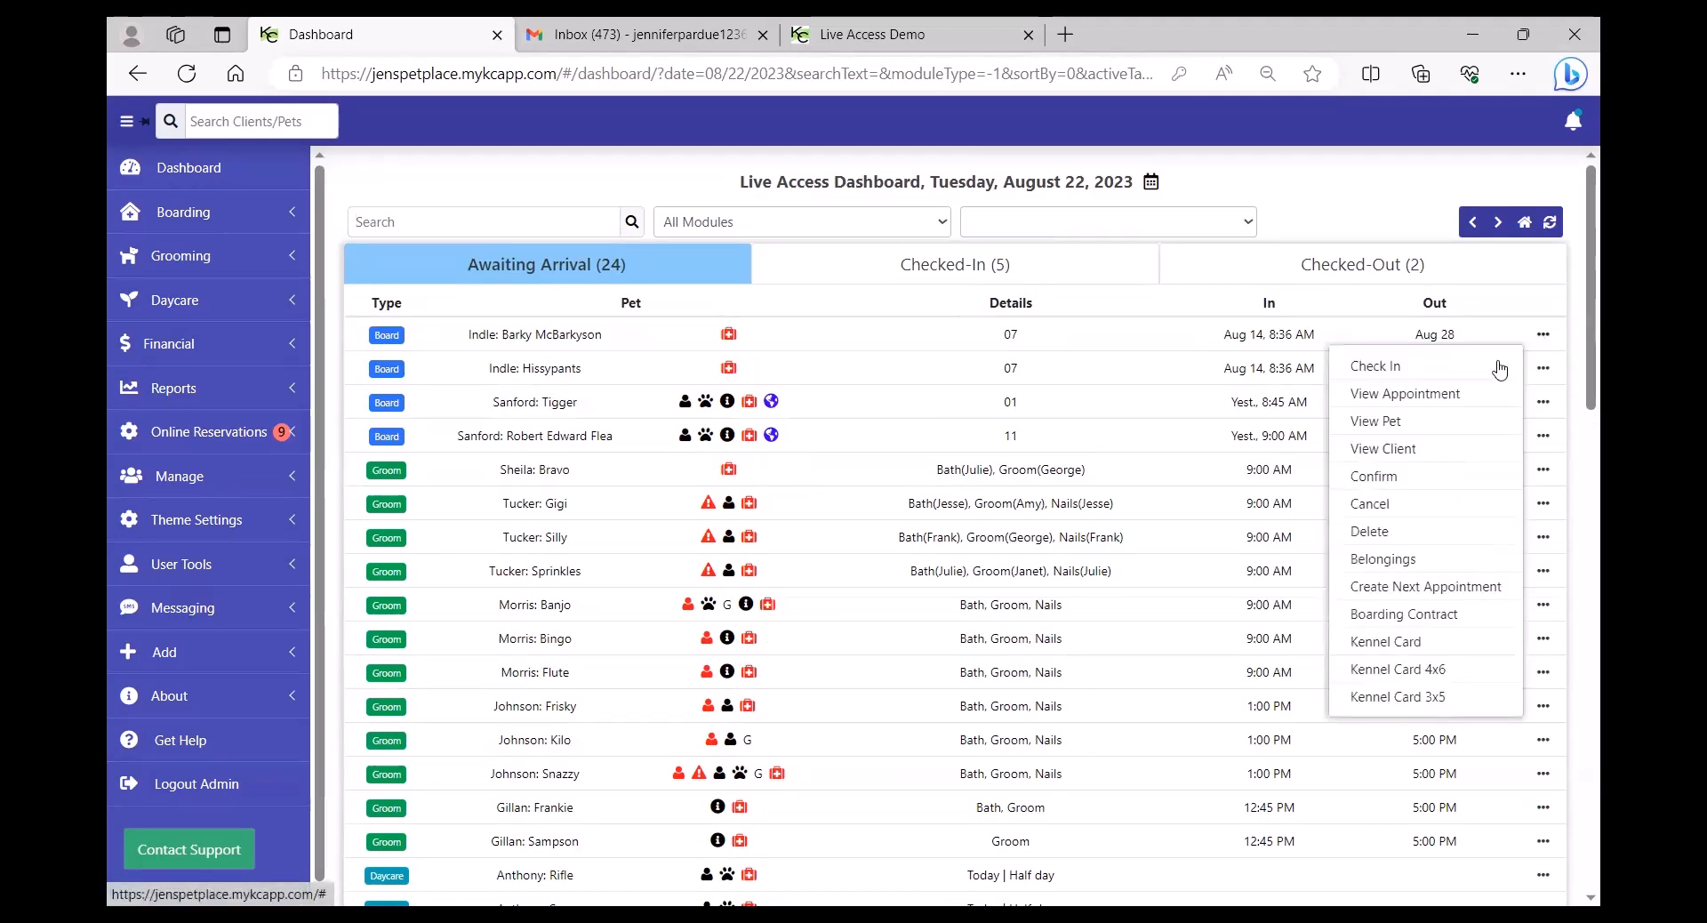
left_click(1396, 397)
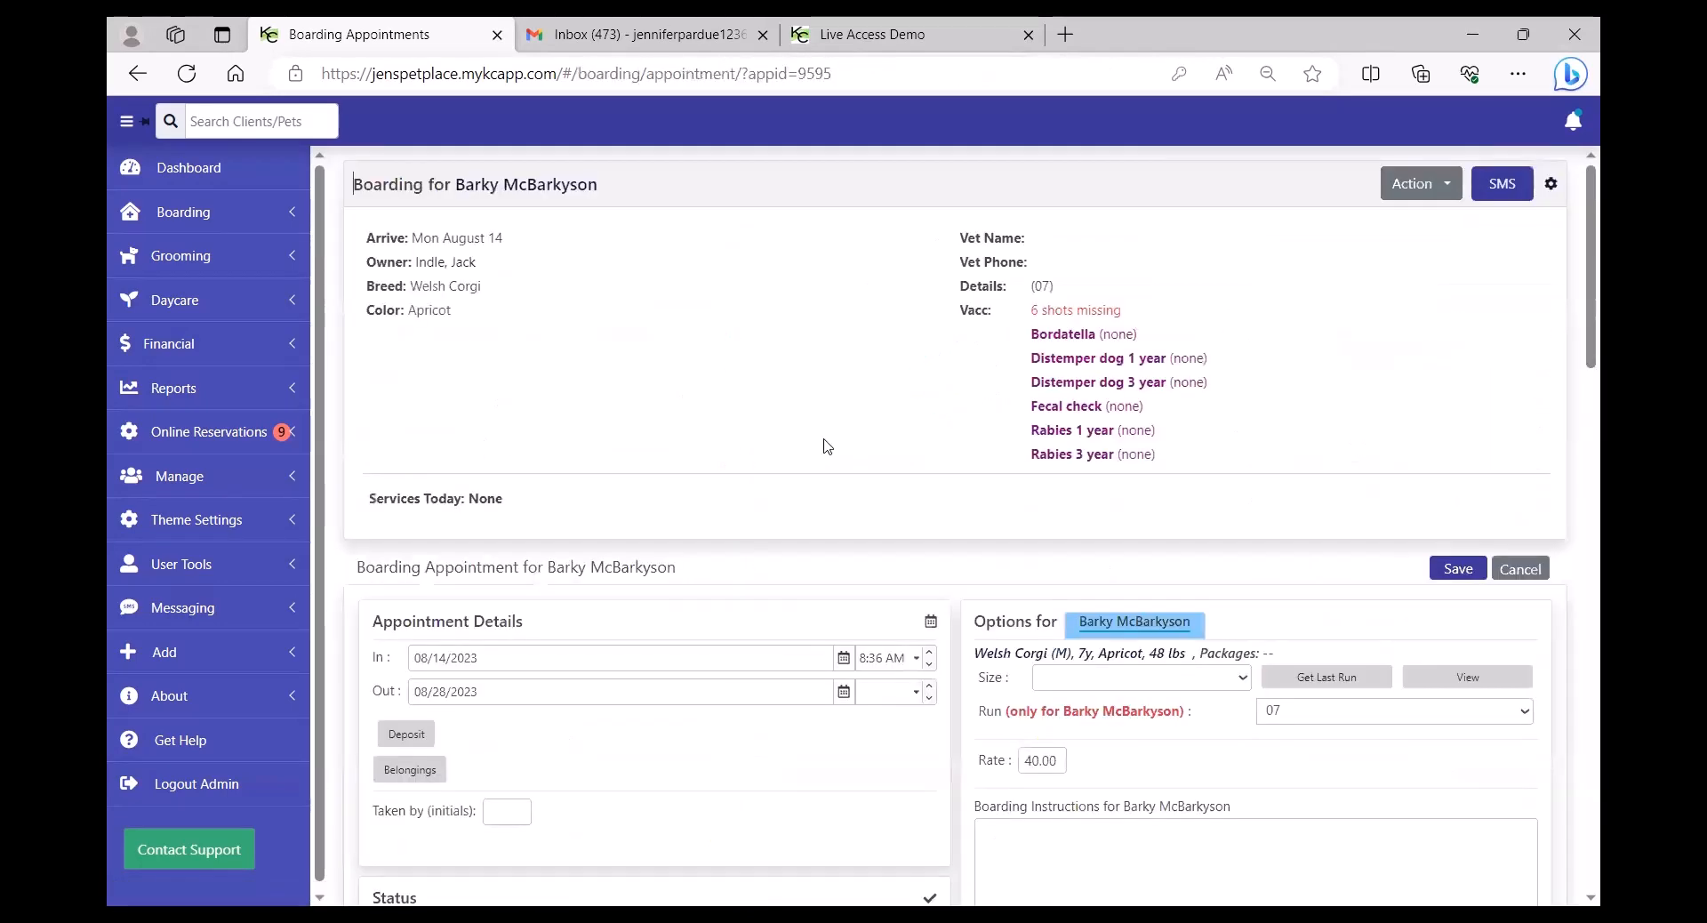
left_click(192, 177)
Open Tigger's pet details by way of the boarding appointment and view the additional notes.
left_click(1548, 405)
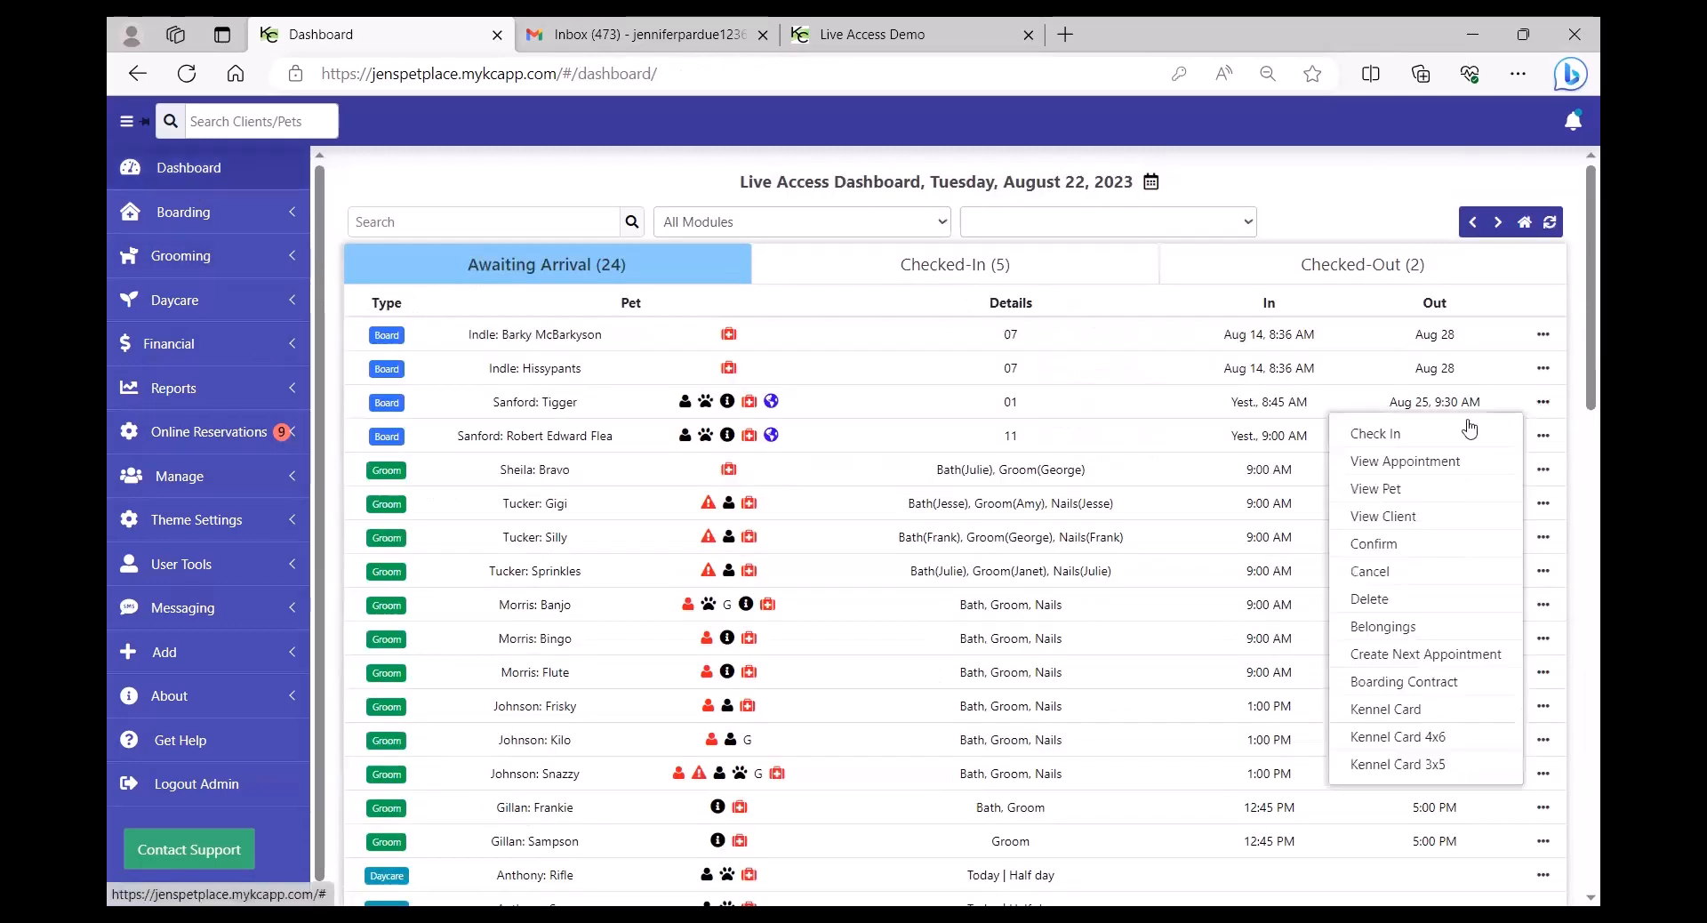
left_click(1404, 463)
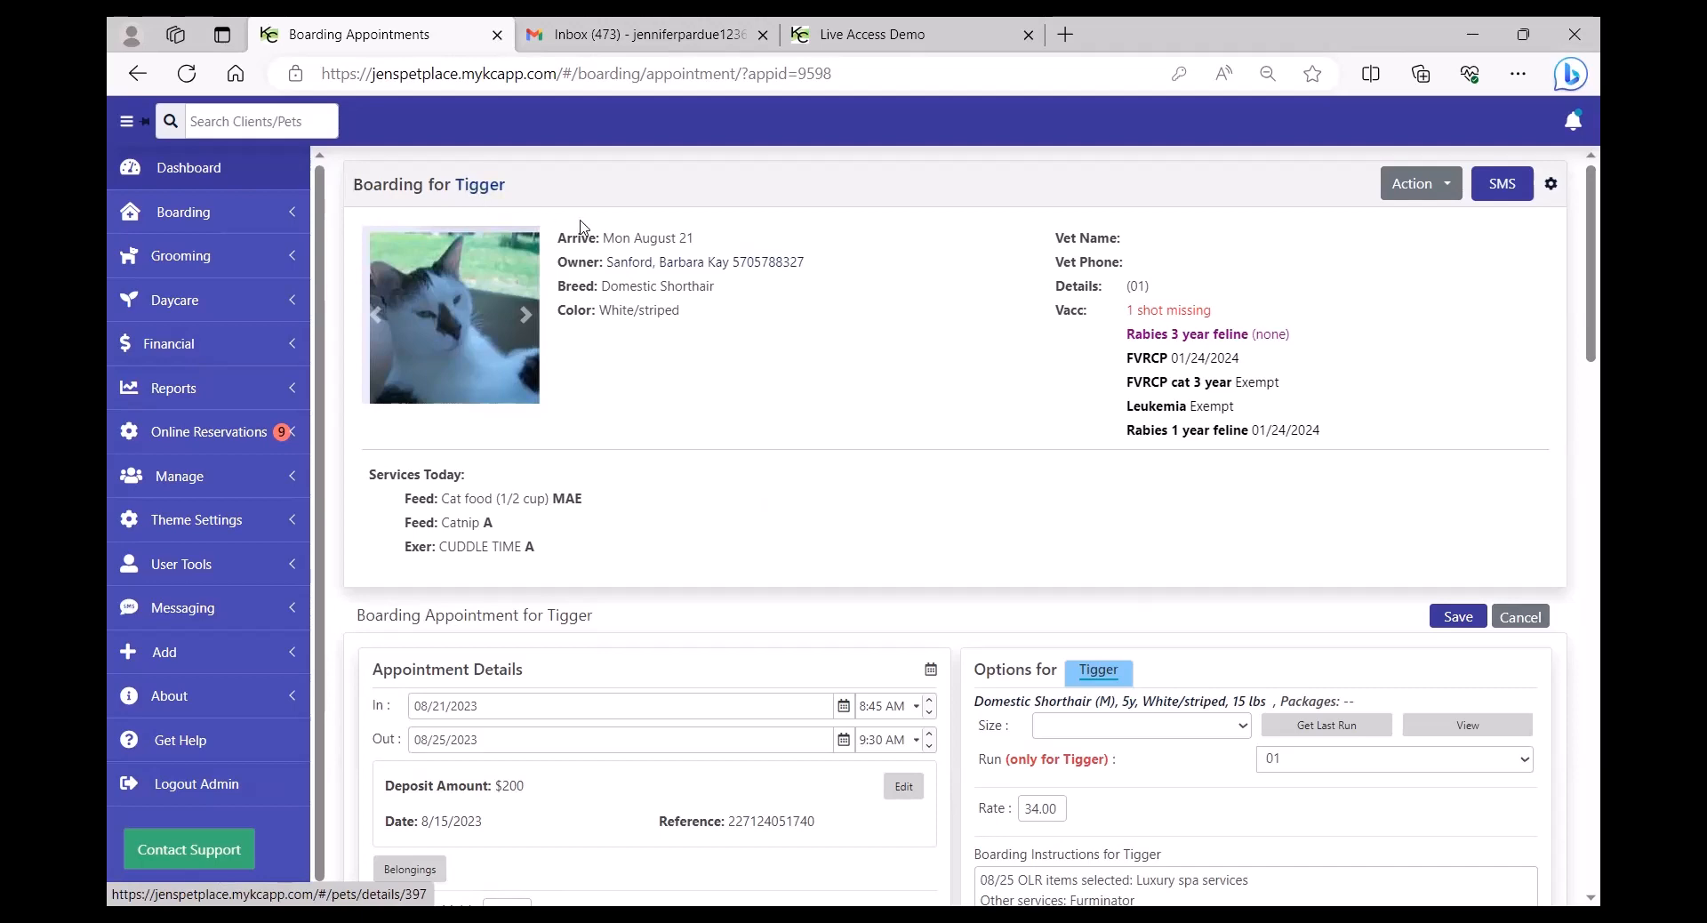
left_click(476, 188)
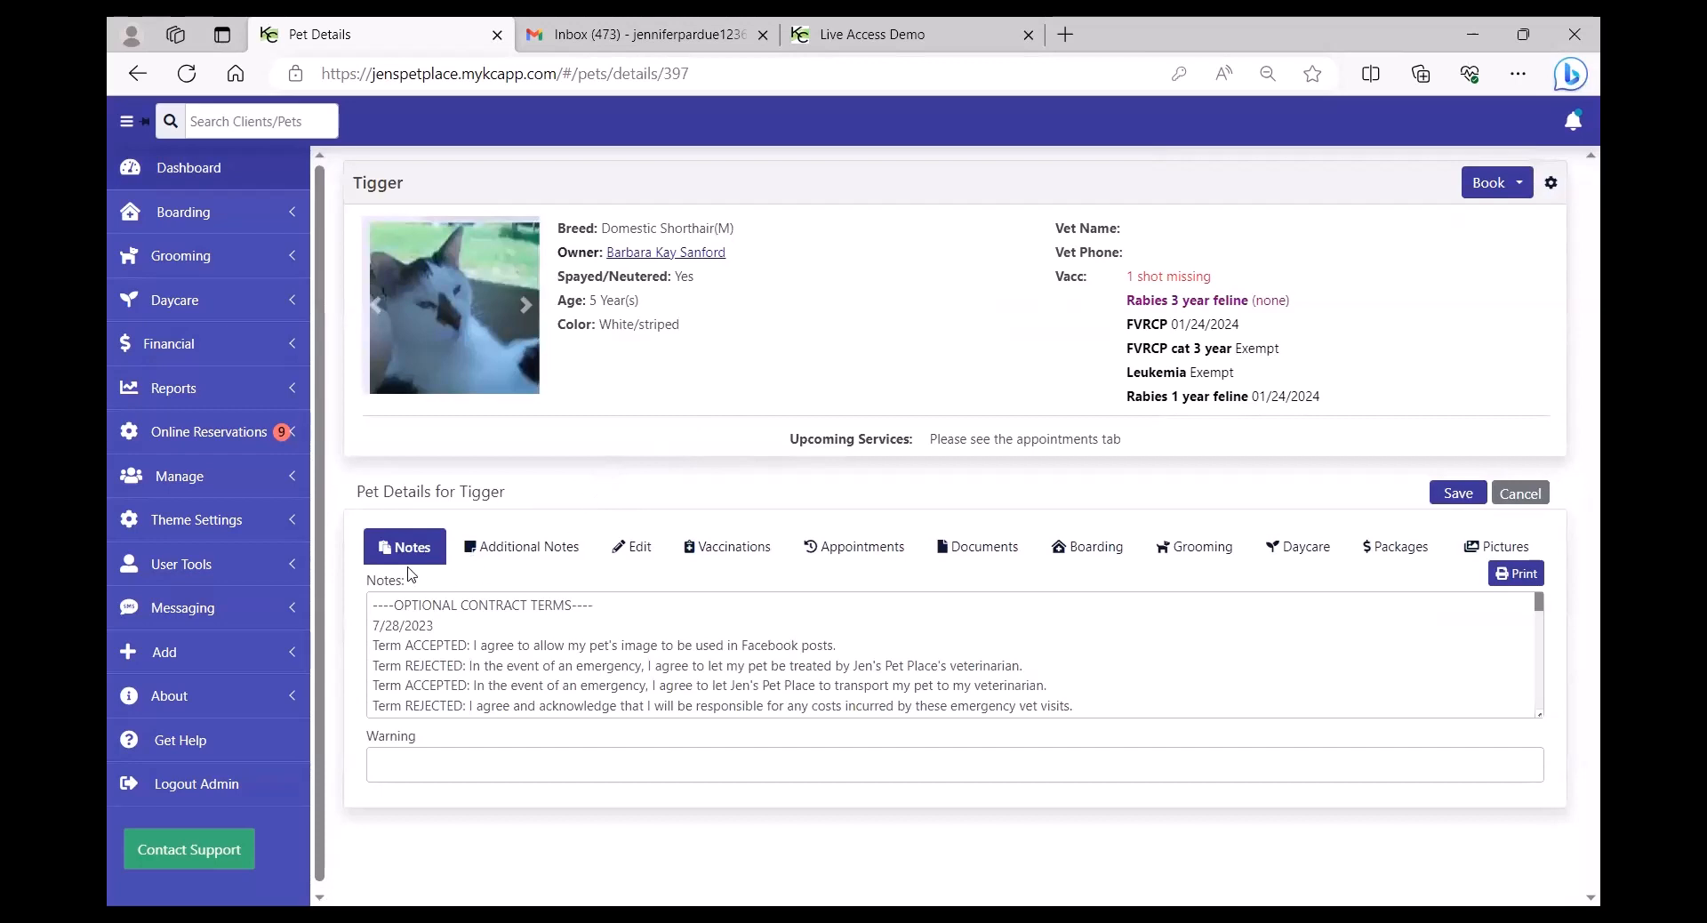
left_click(521, 548)
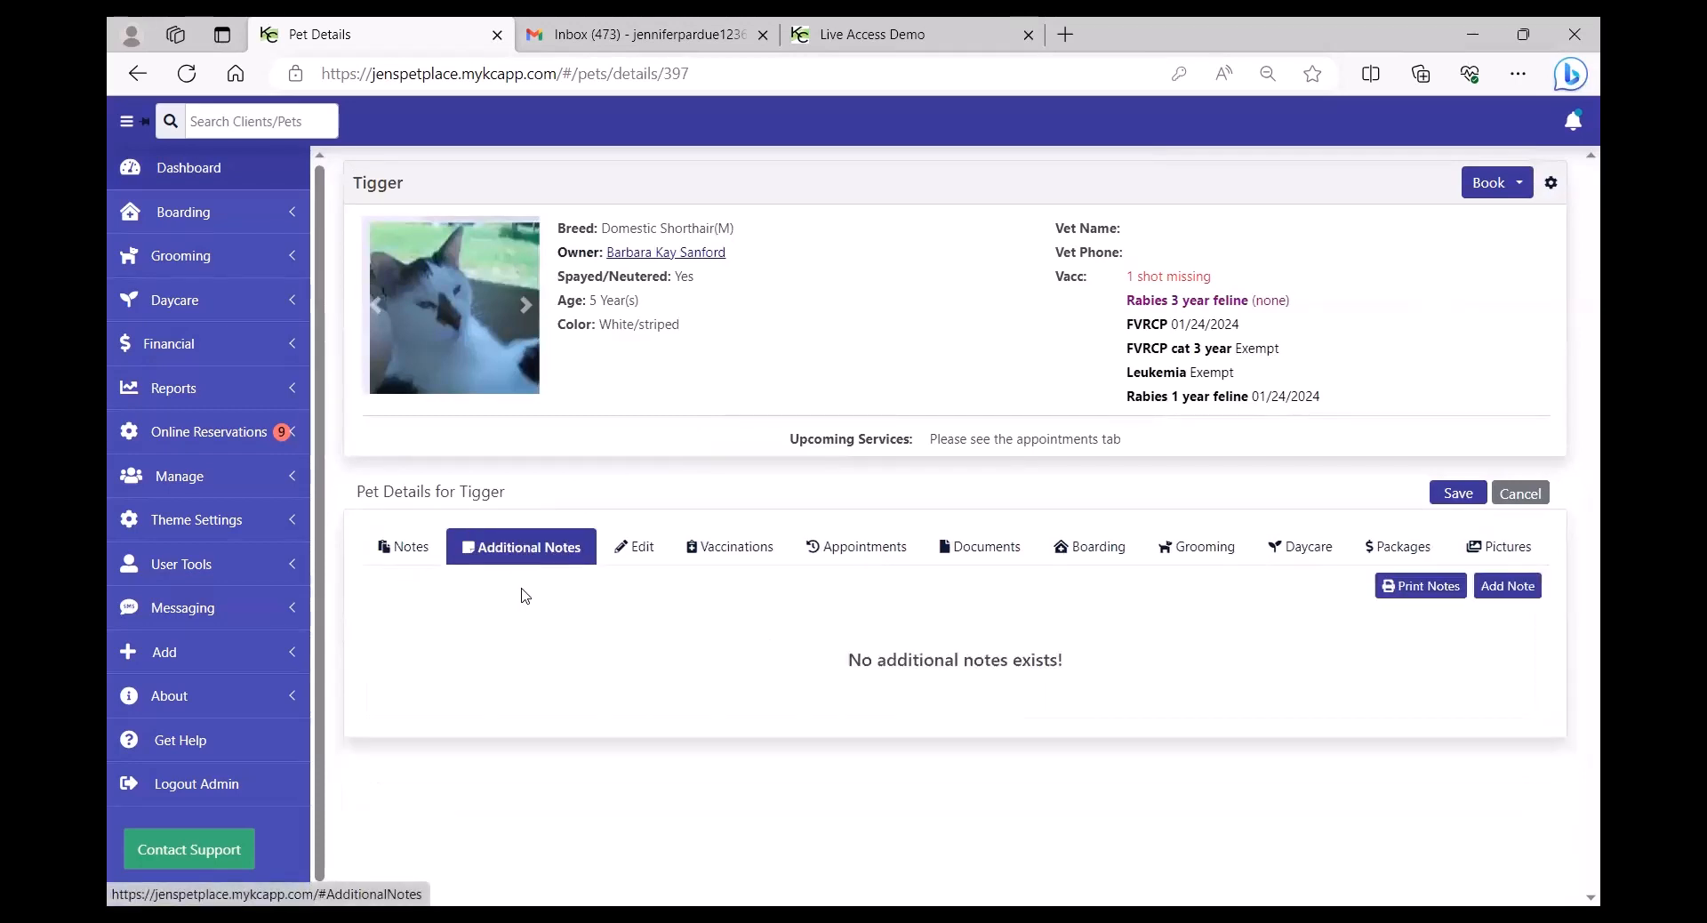
Set Tigger's vet to Average vet in the pet details and save the record.
left_click(639, 552)
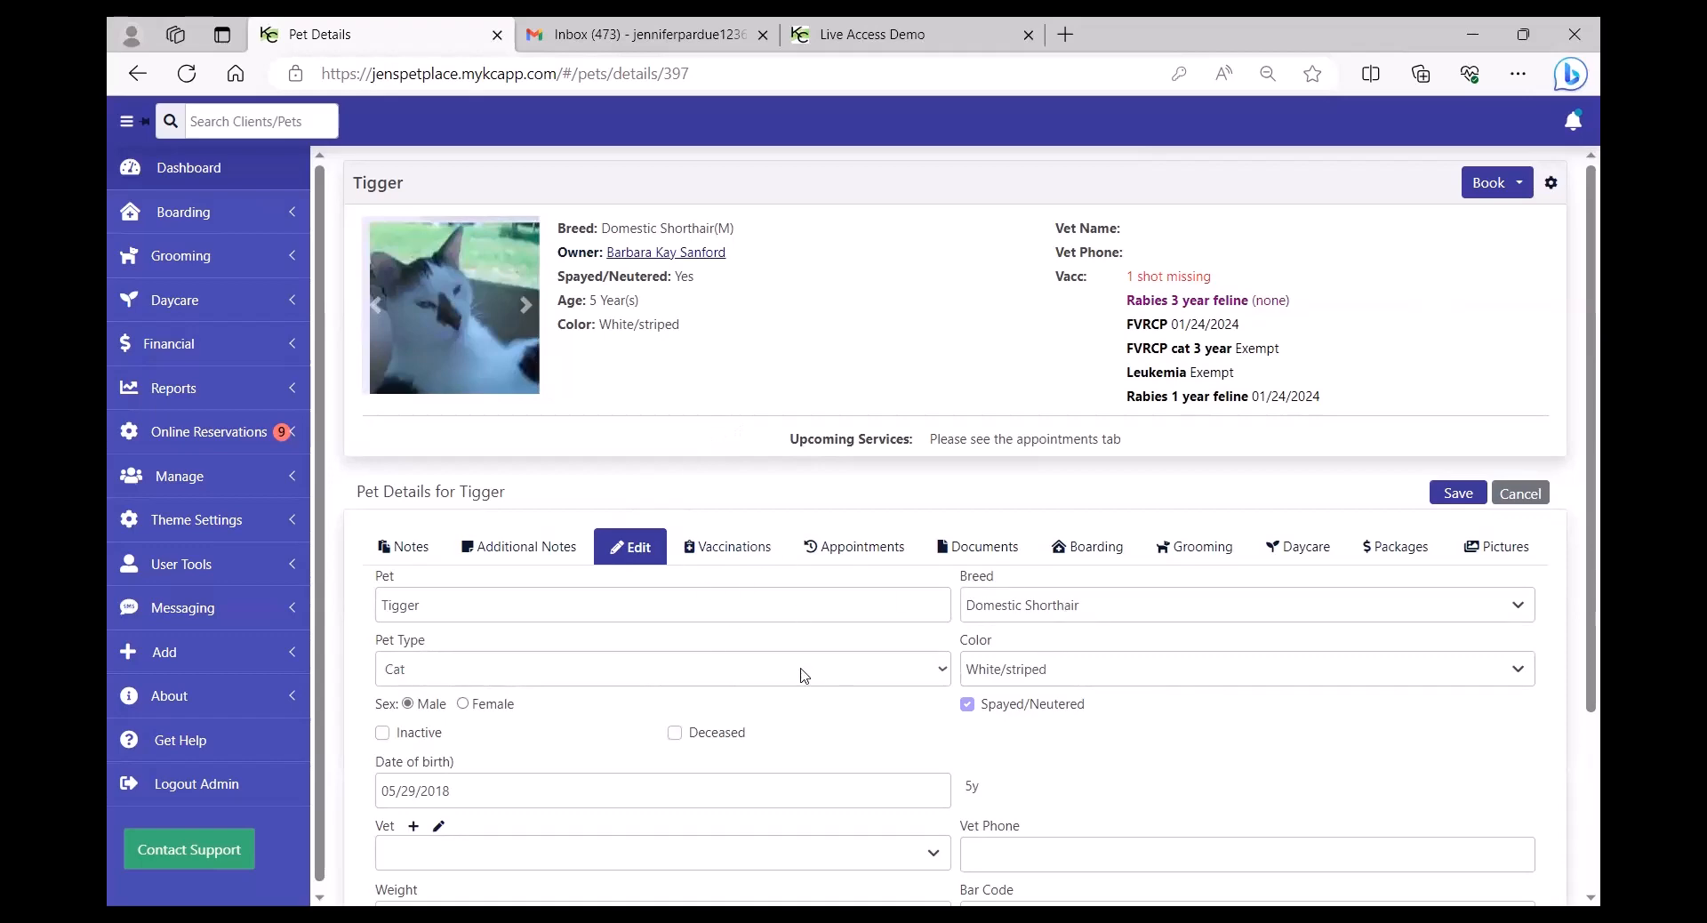
scroll(803, 676, "down", 3)
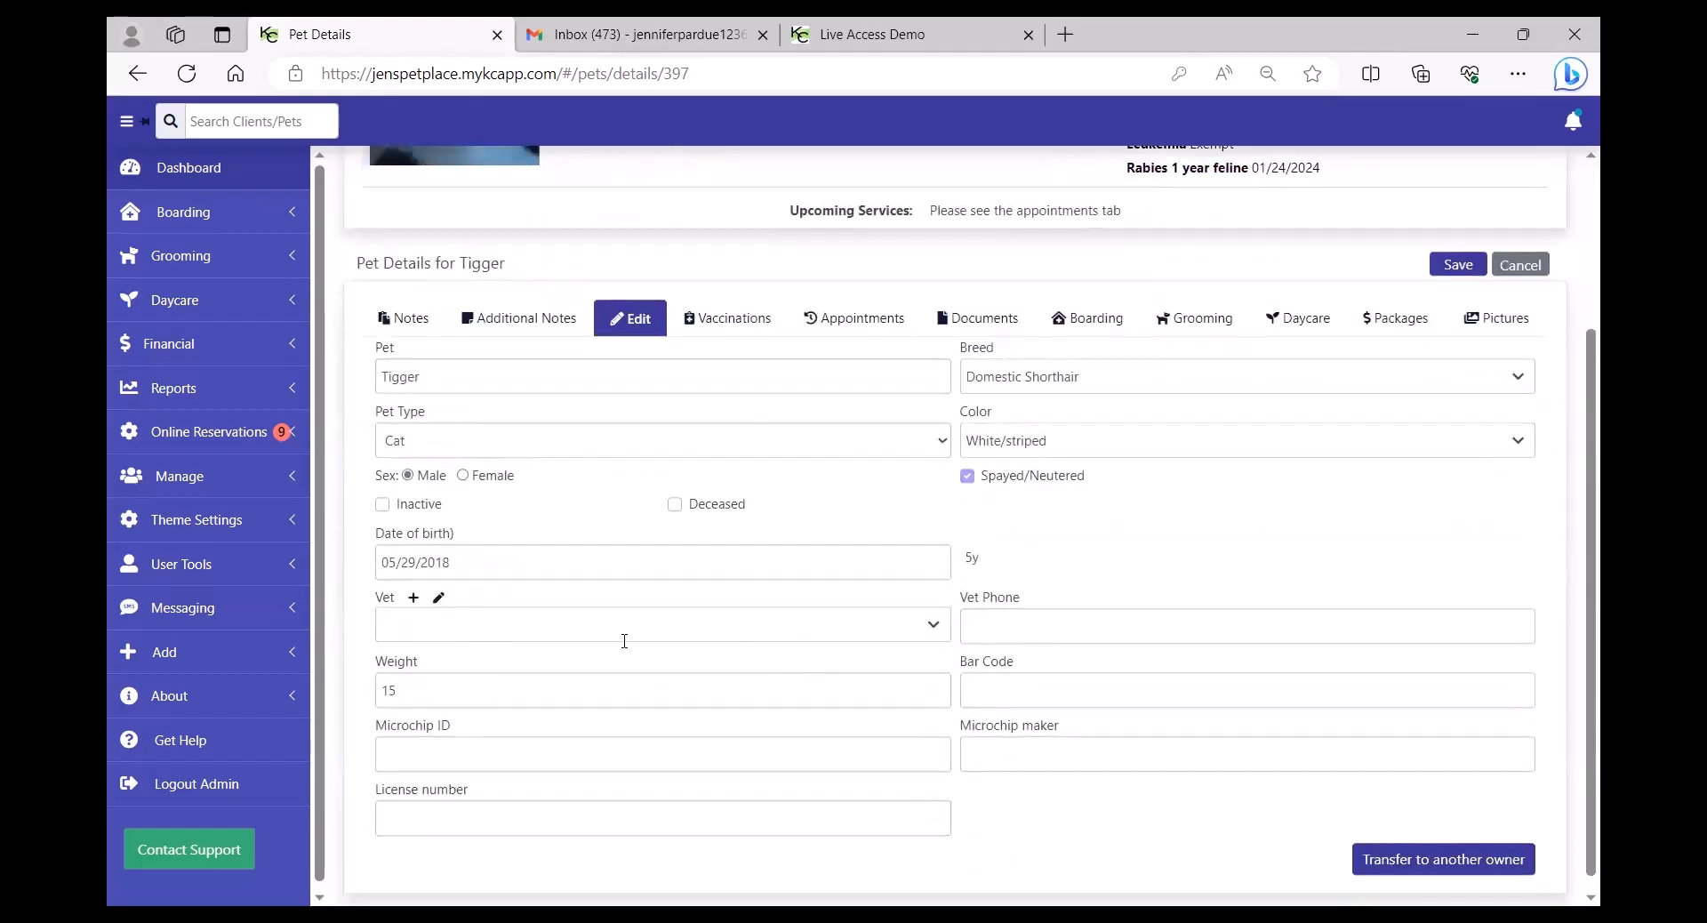
left_click(613, 633)
left_click(473, 700)
scroll(1069, 557, "up", 3)
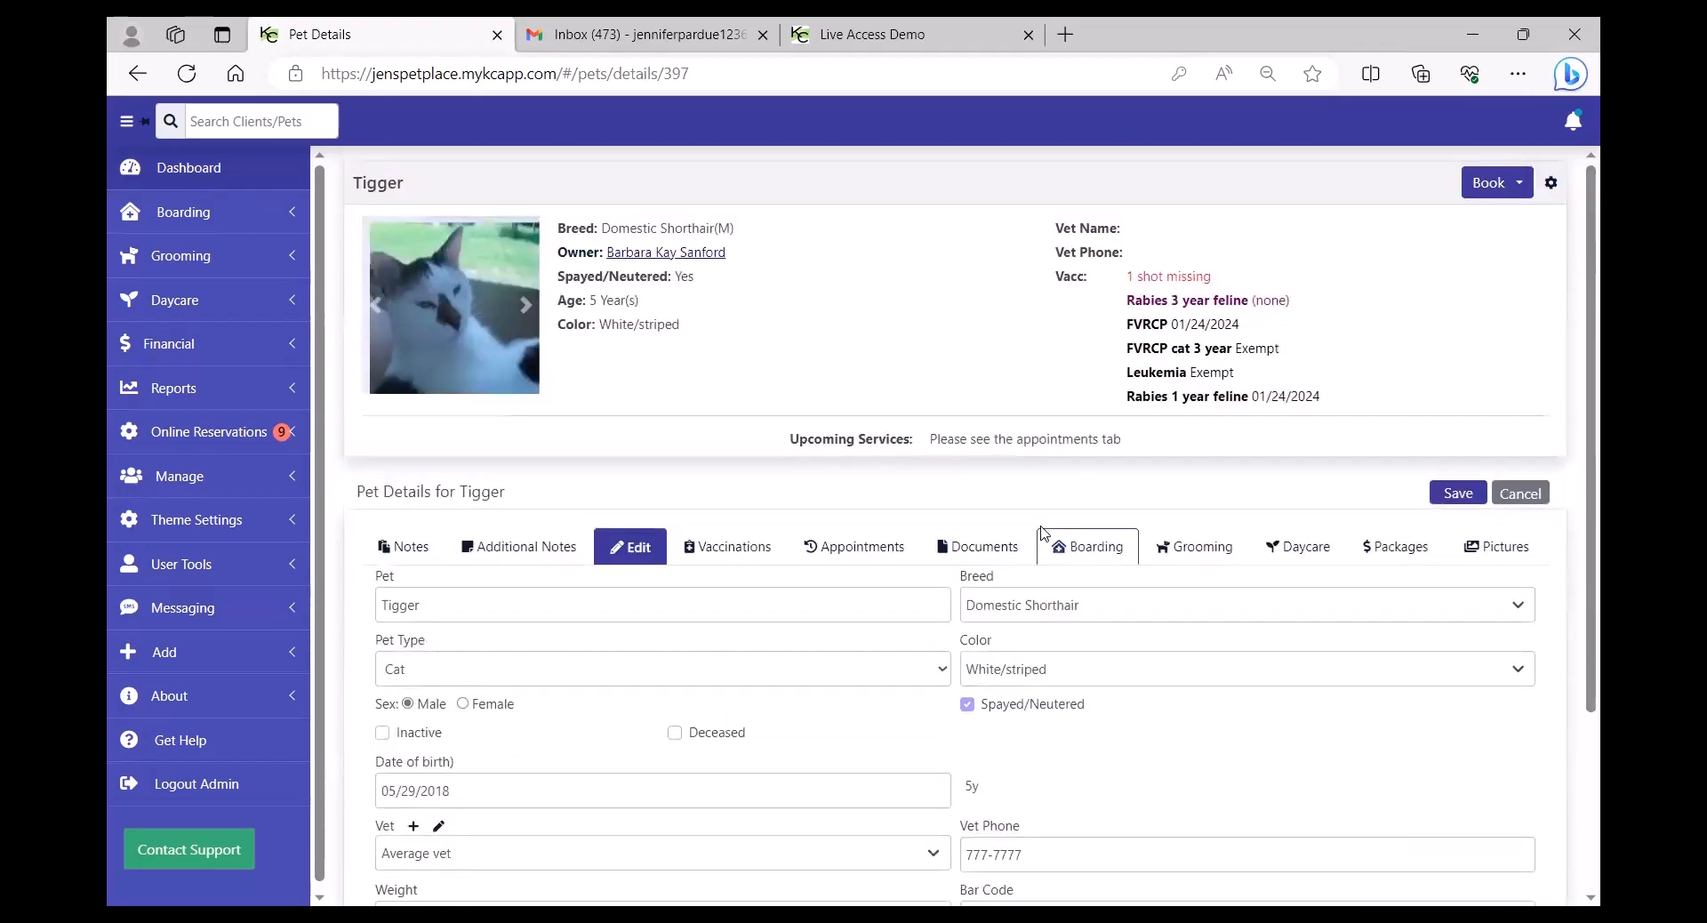
left_click(1460, 494)
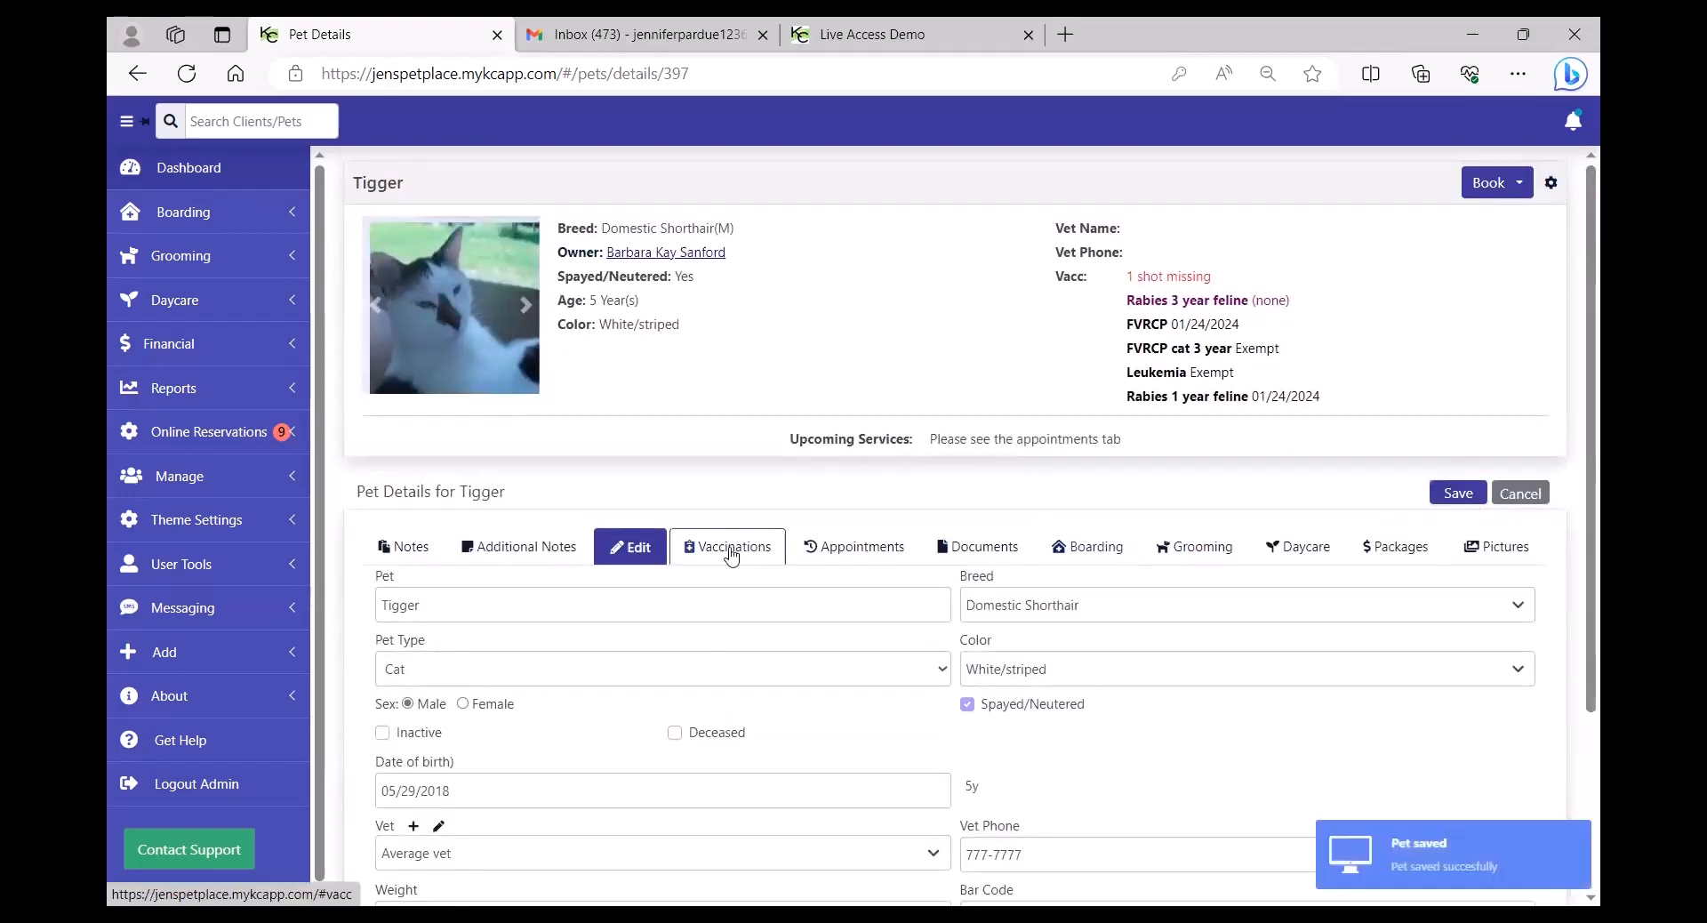
Review Tigger's vaccinations and appointment history, including the actions available for the 08/25/2023 grooming appointment.
left_click(761, 557)
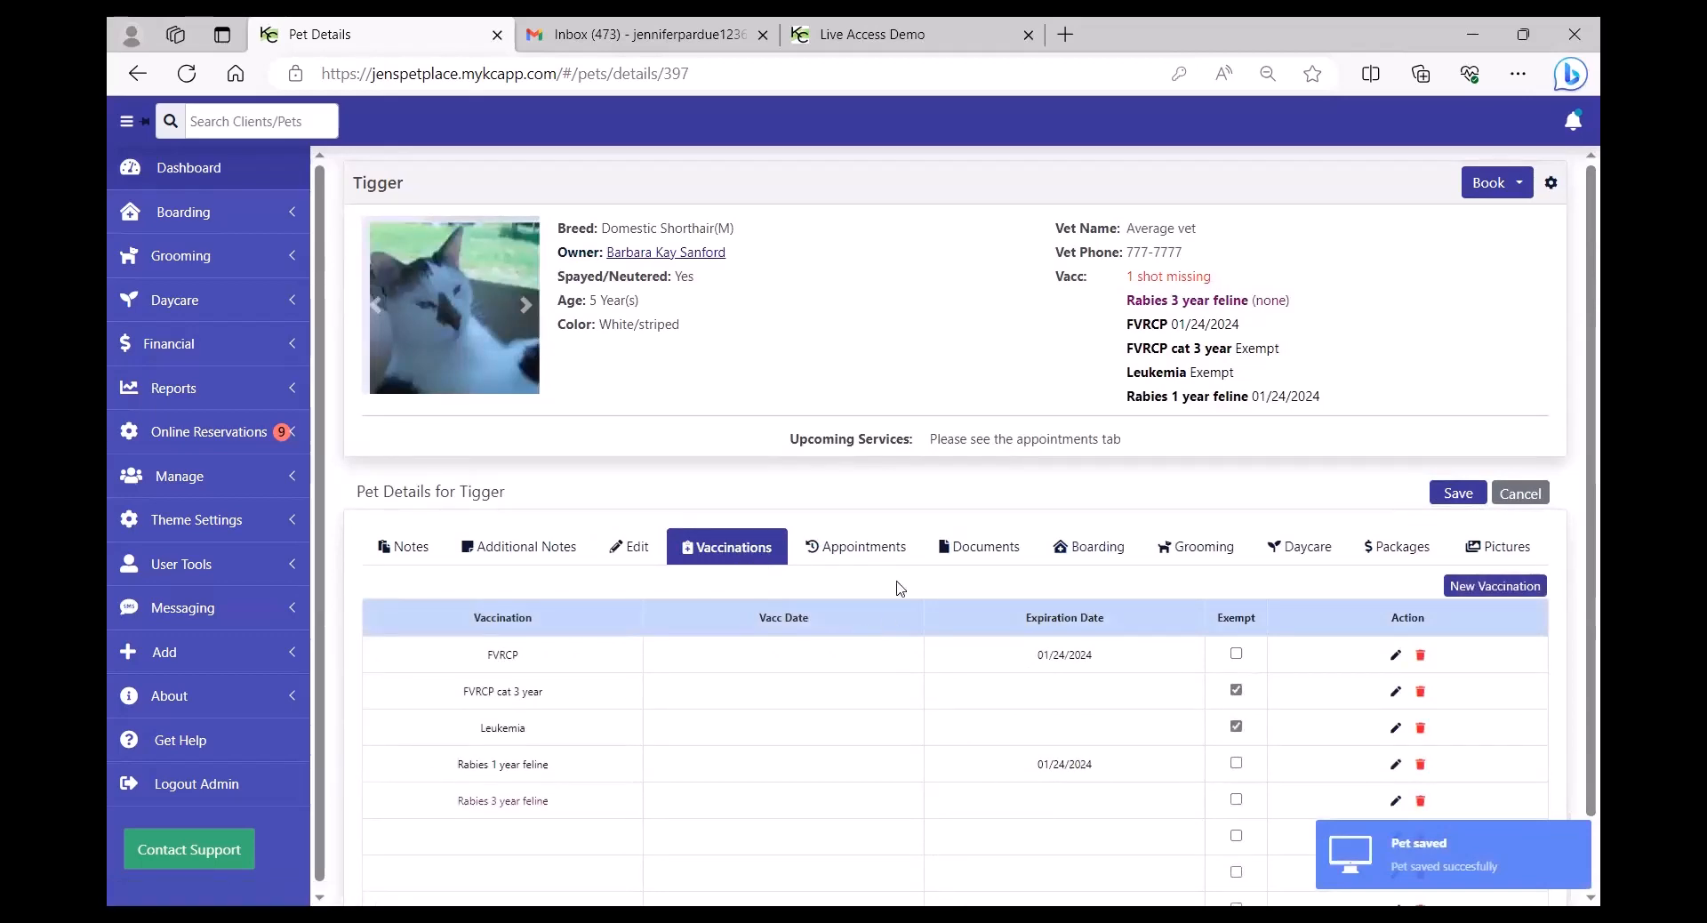
left_click(867, 548)
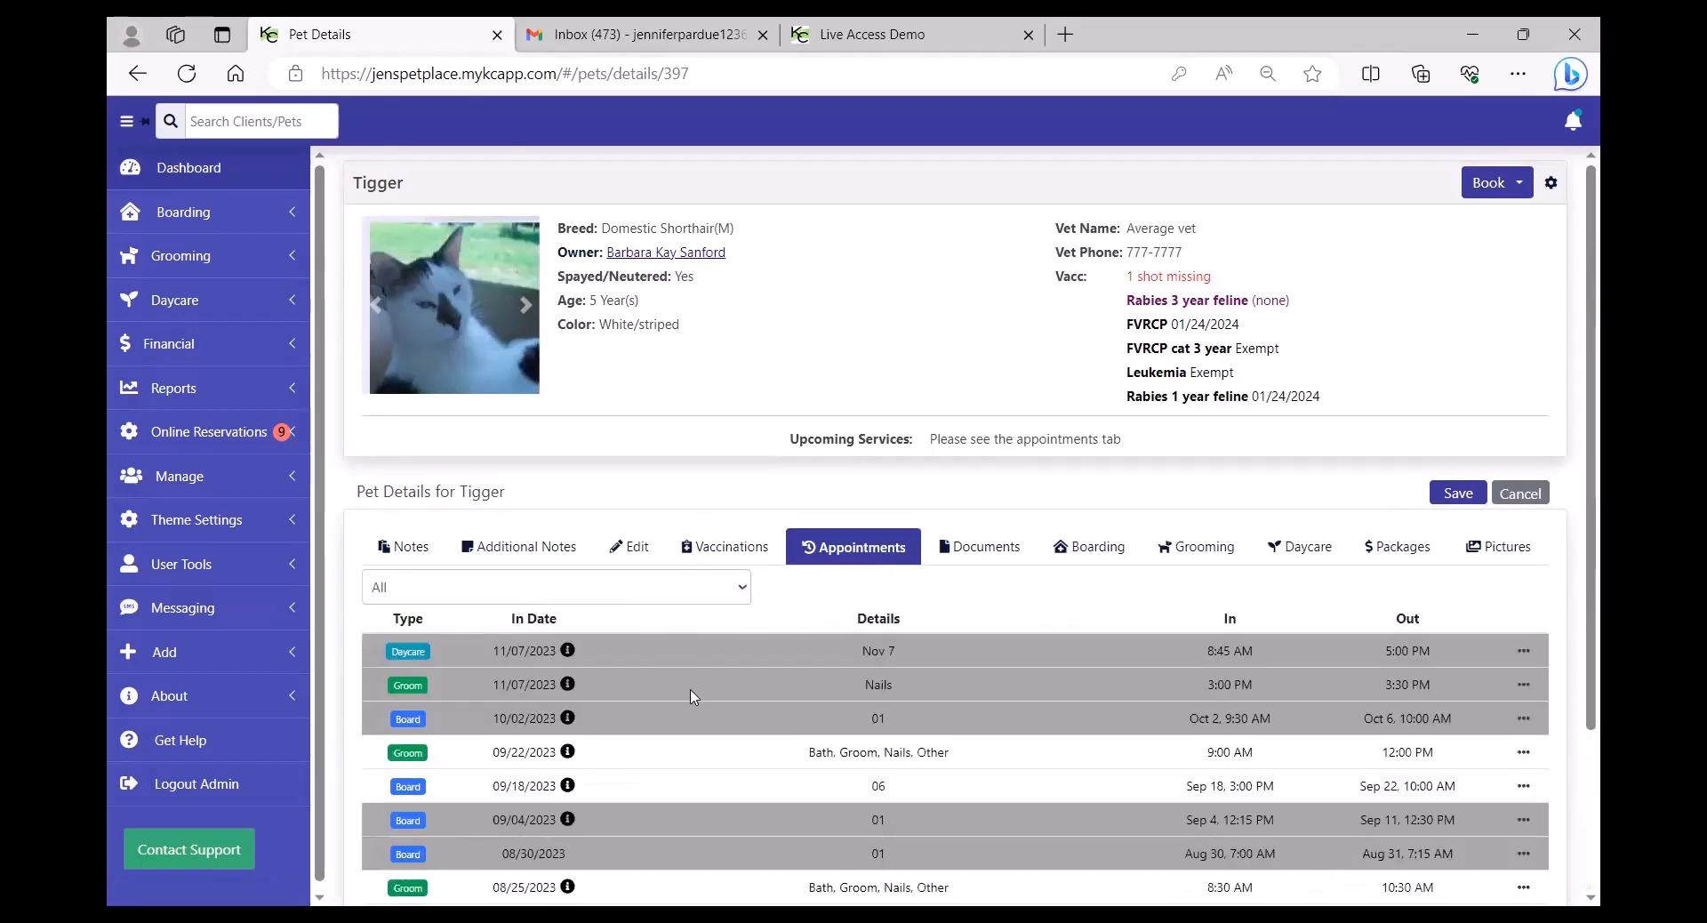
scroll(690, 697, "down", 2)
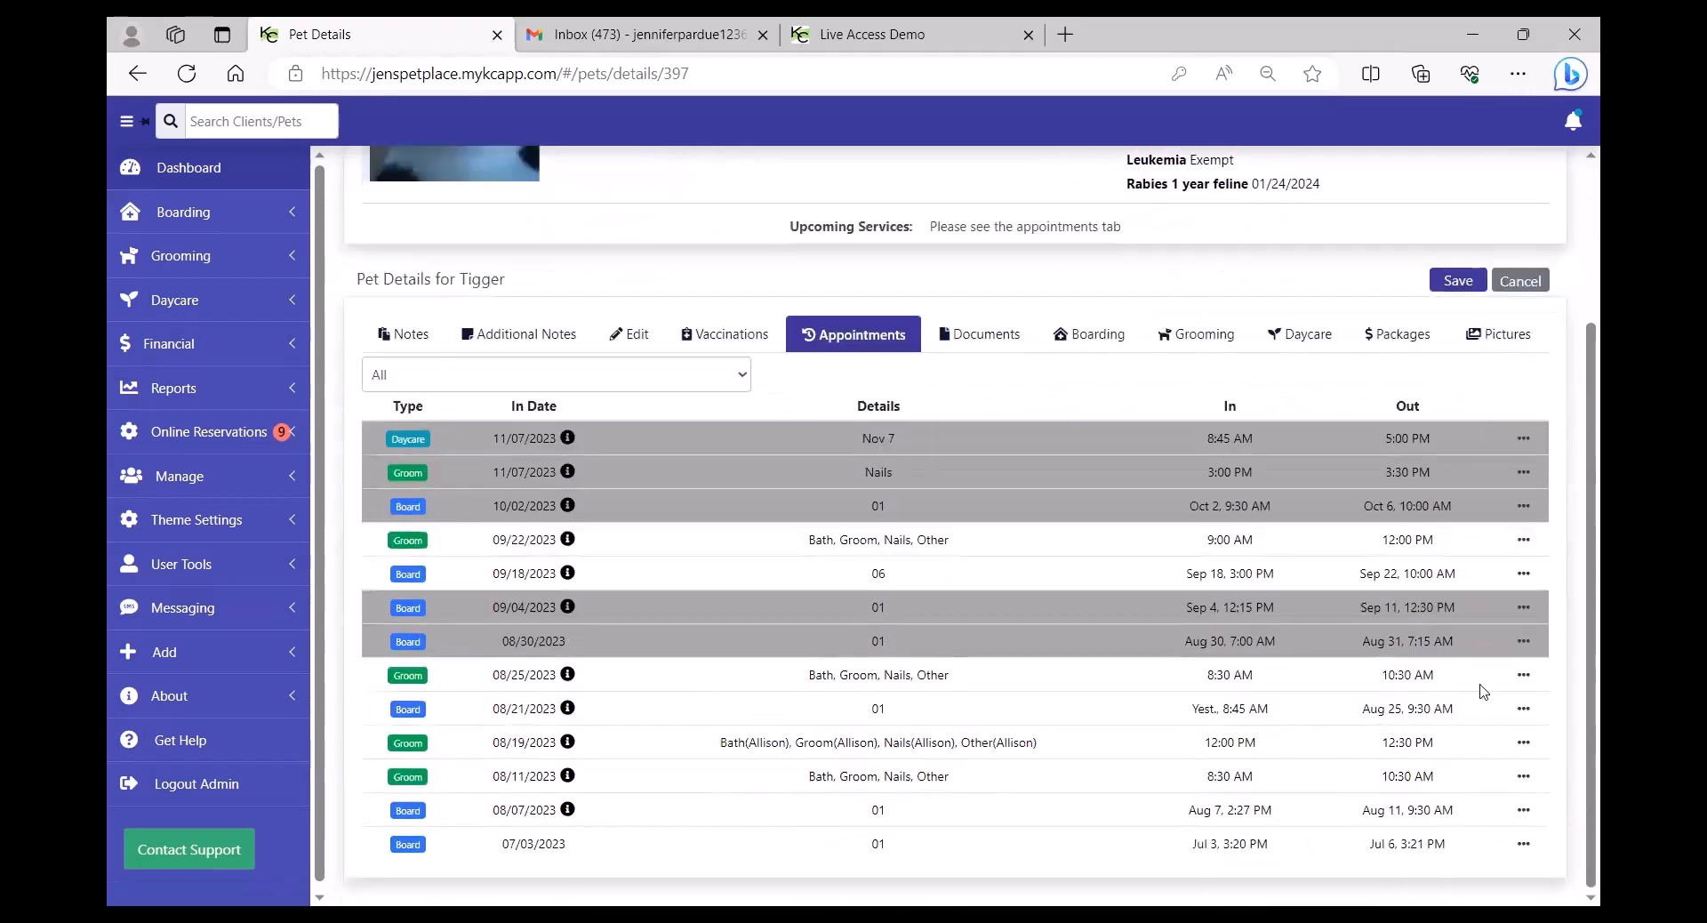
left_click(1524, 674)
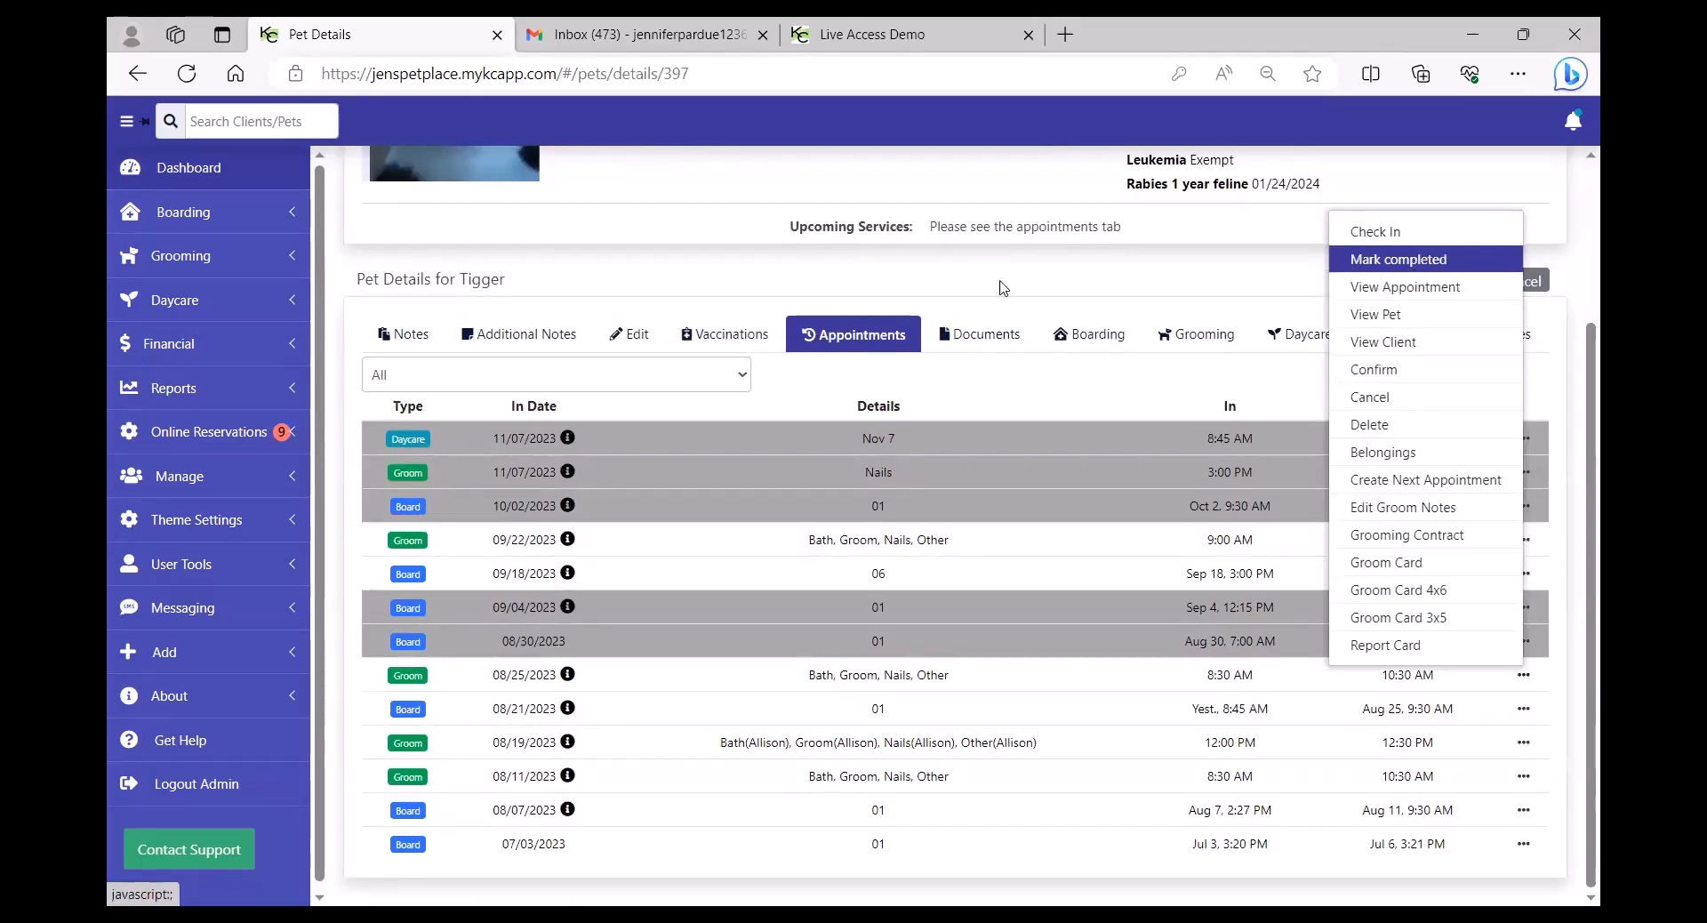
View Tigger's stored documents and the notes and default settings for boarding and grooming.
left_click(997, 334)
left_click(997, 335)
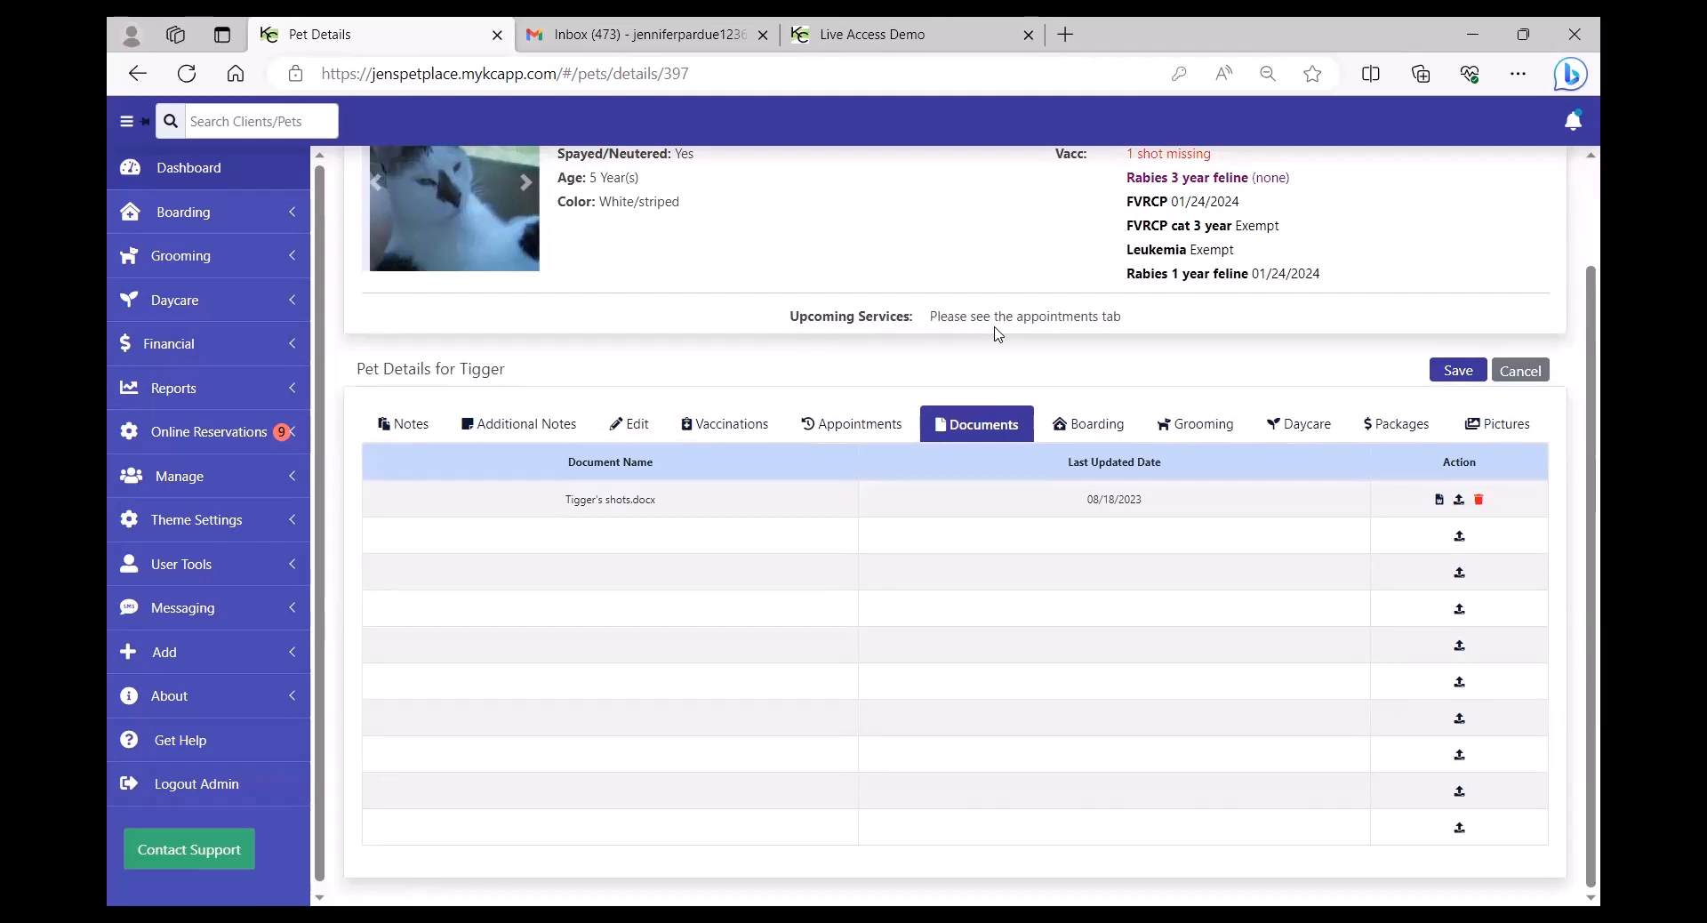
left_click(1090, 427)
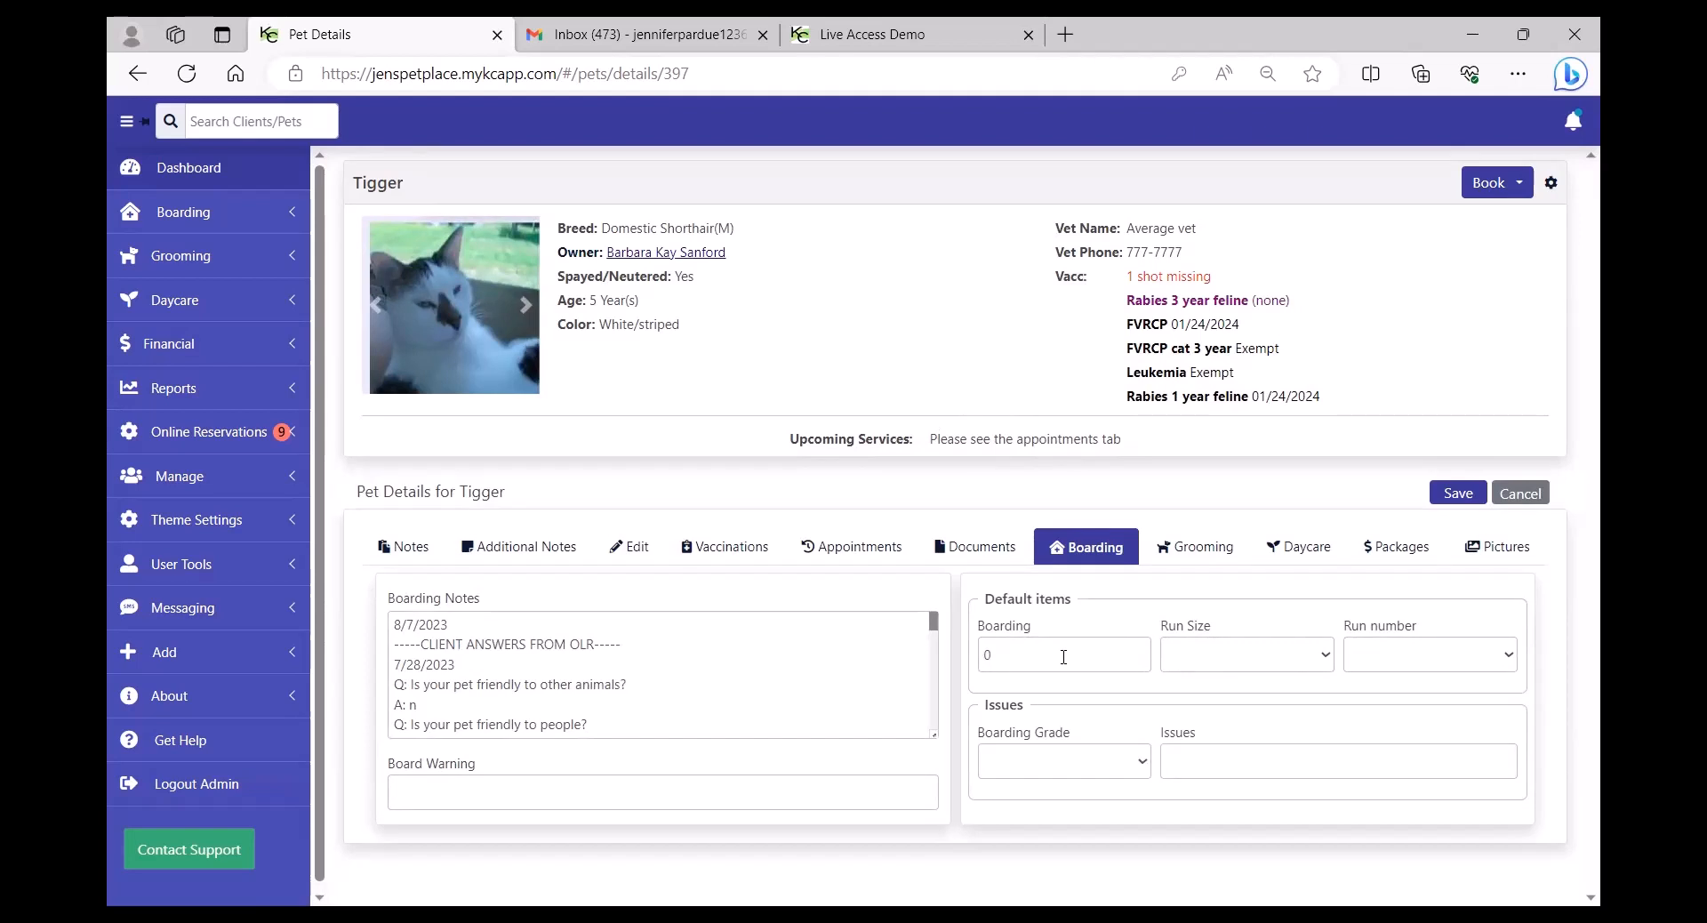
left_click(1192, 560)
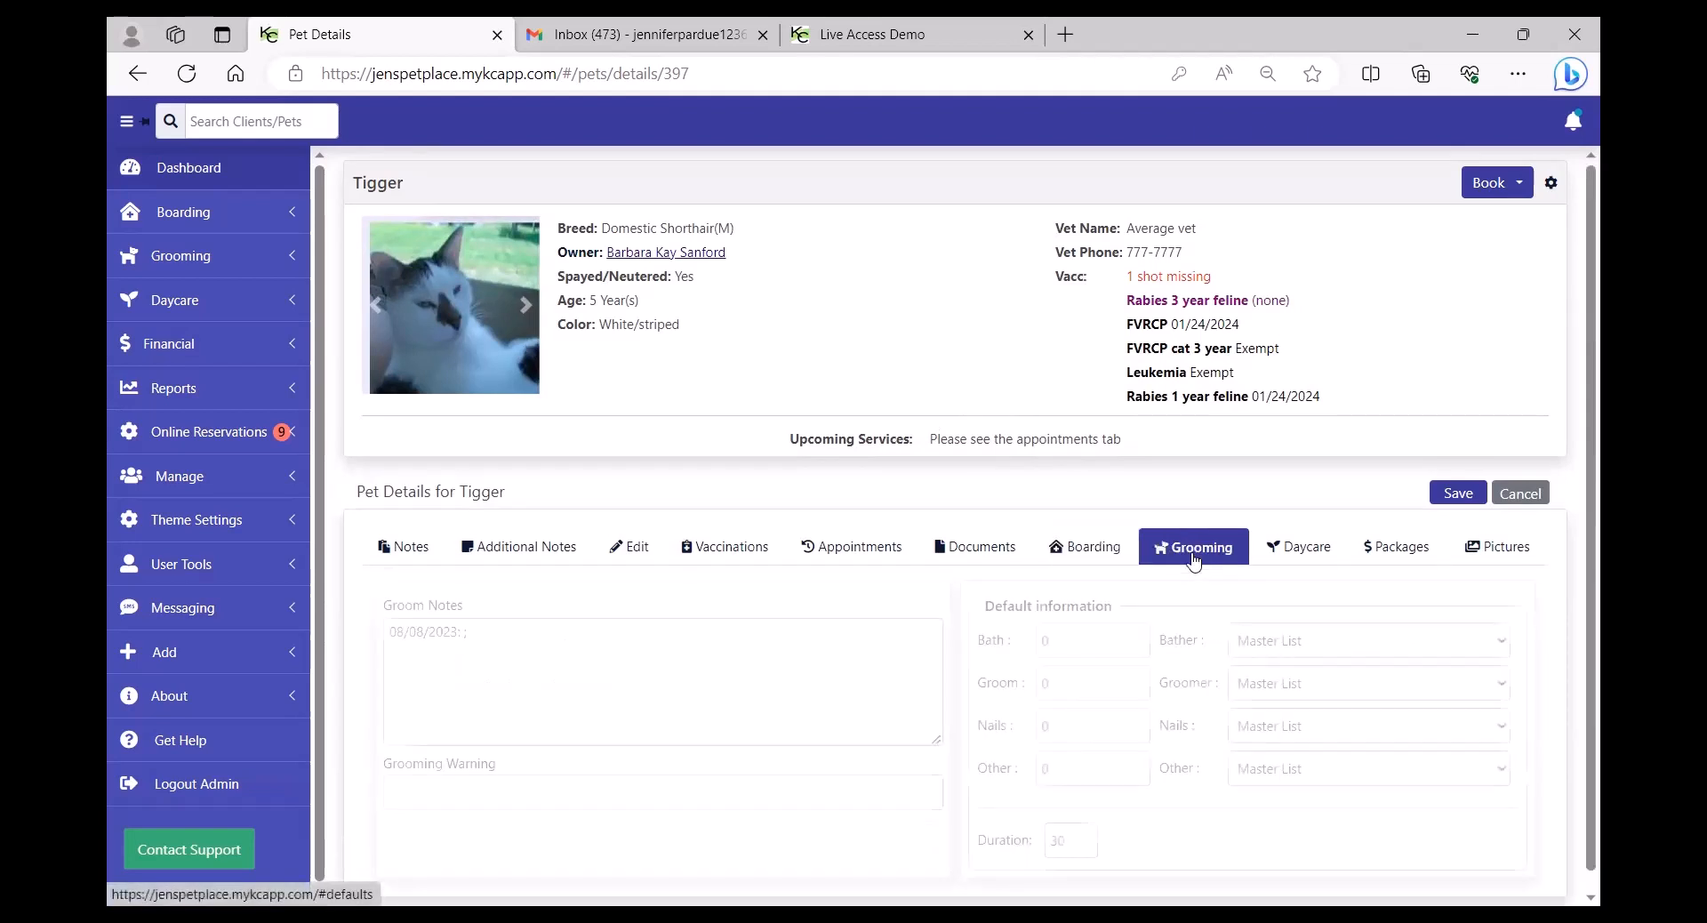
left_click(601, 646)
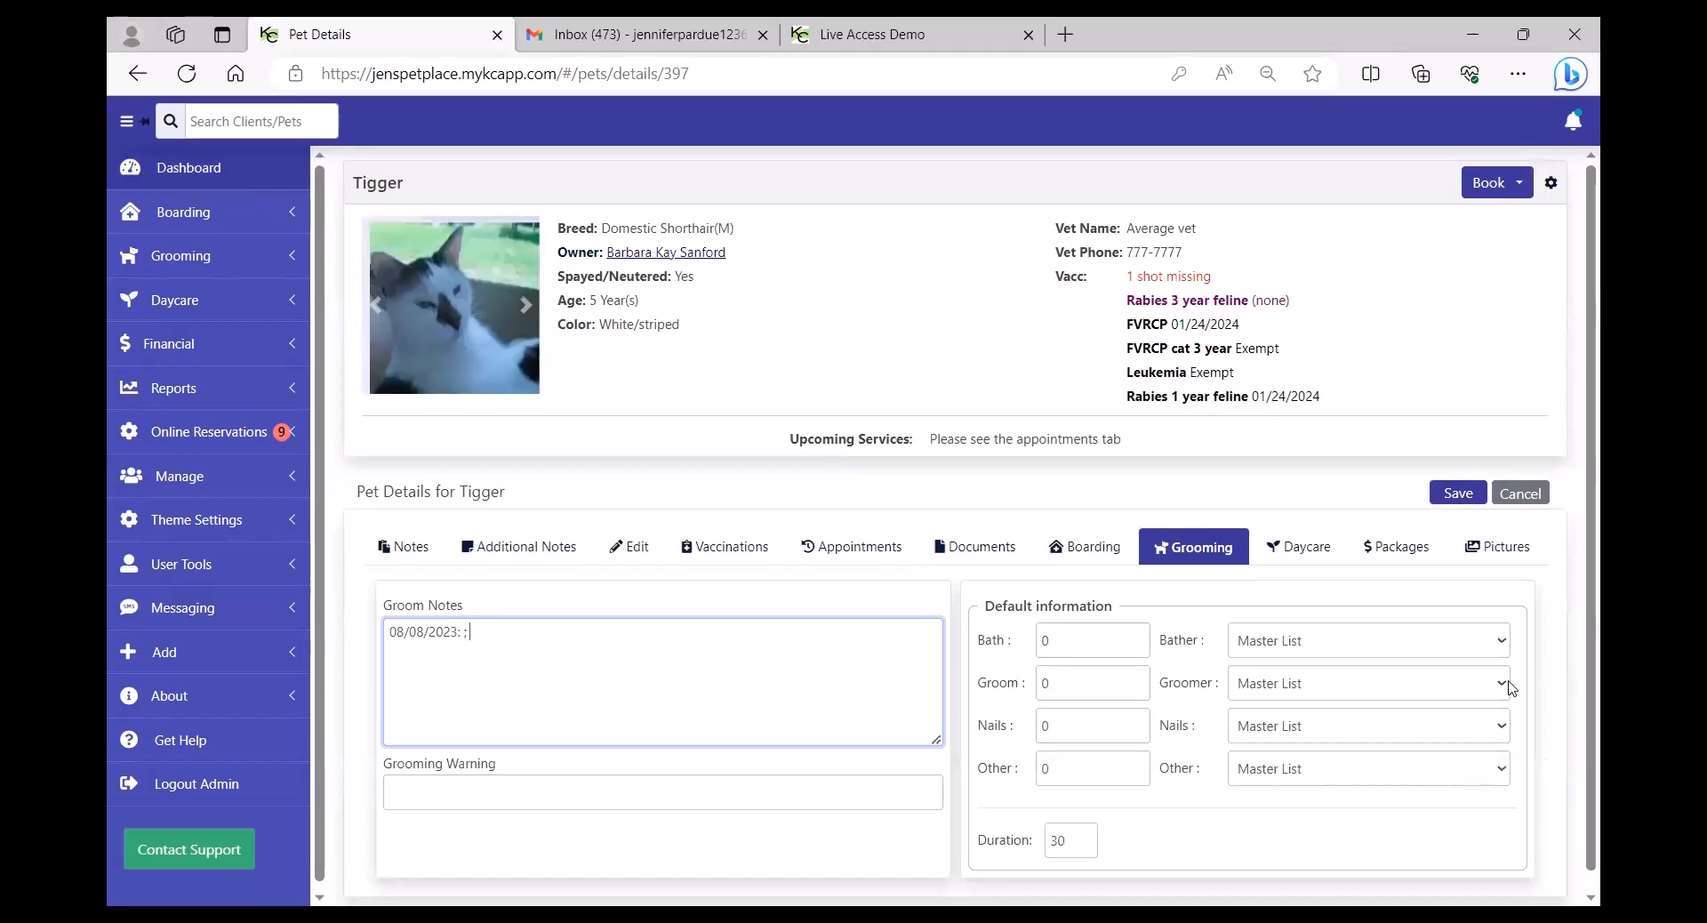
View Tigger's daycare notes and default daycare types, and the pet's pictures.
left_click(1302, 553)
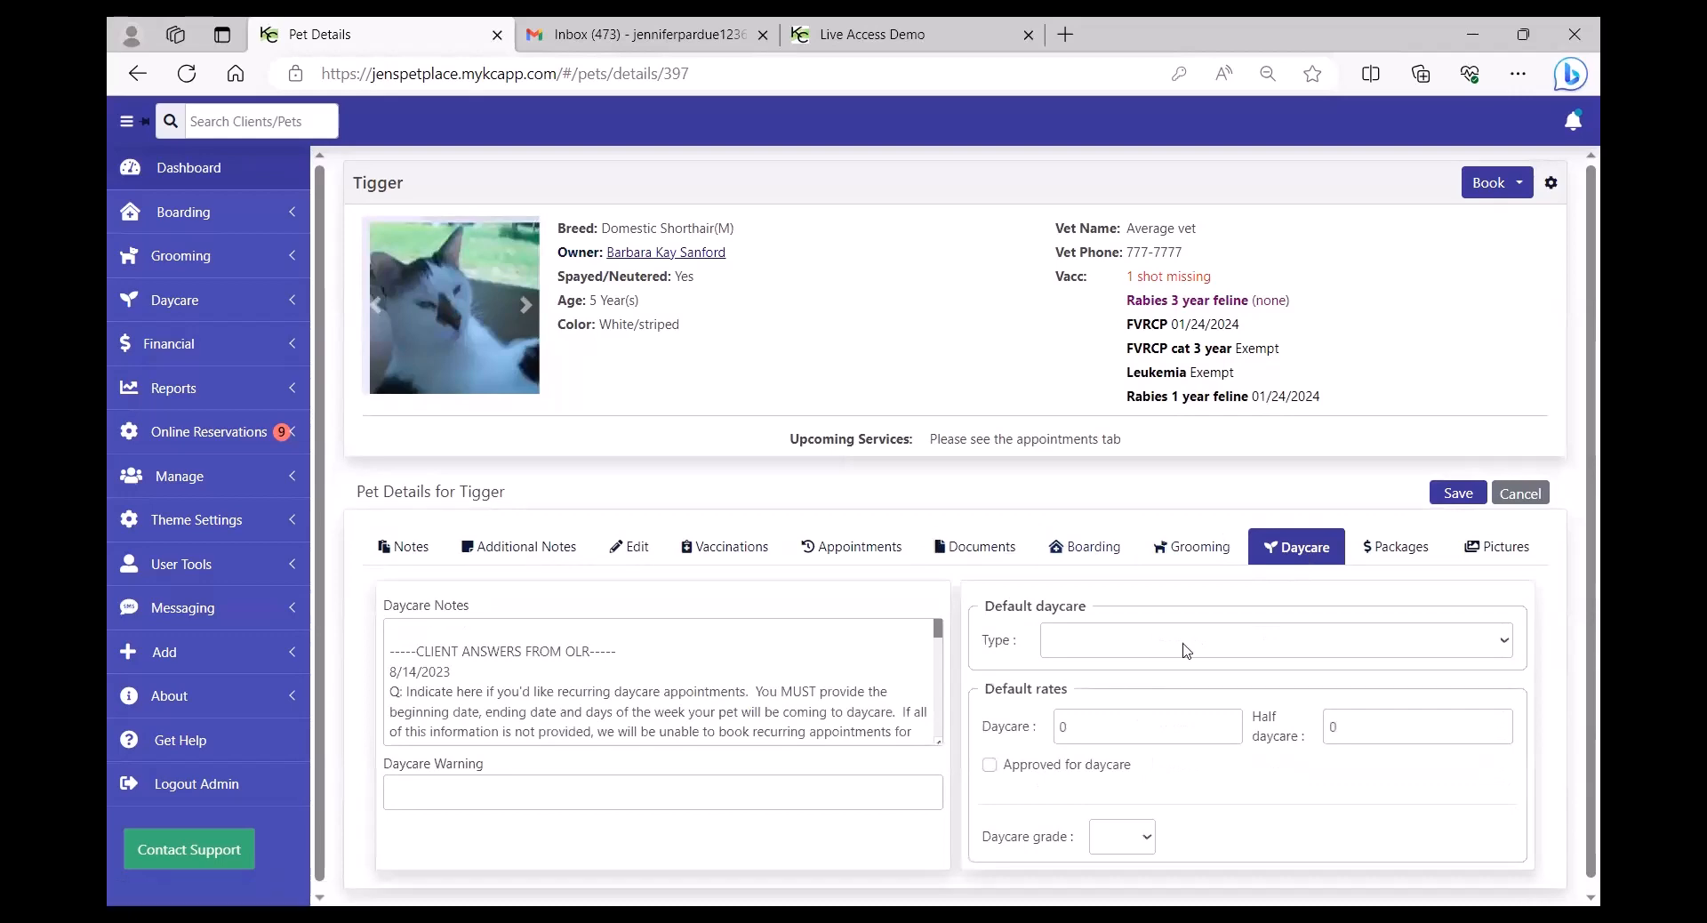
left_click(1142, 640)
left_click(1140, 619)
left_click(1501, 548)
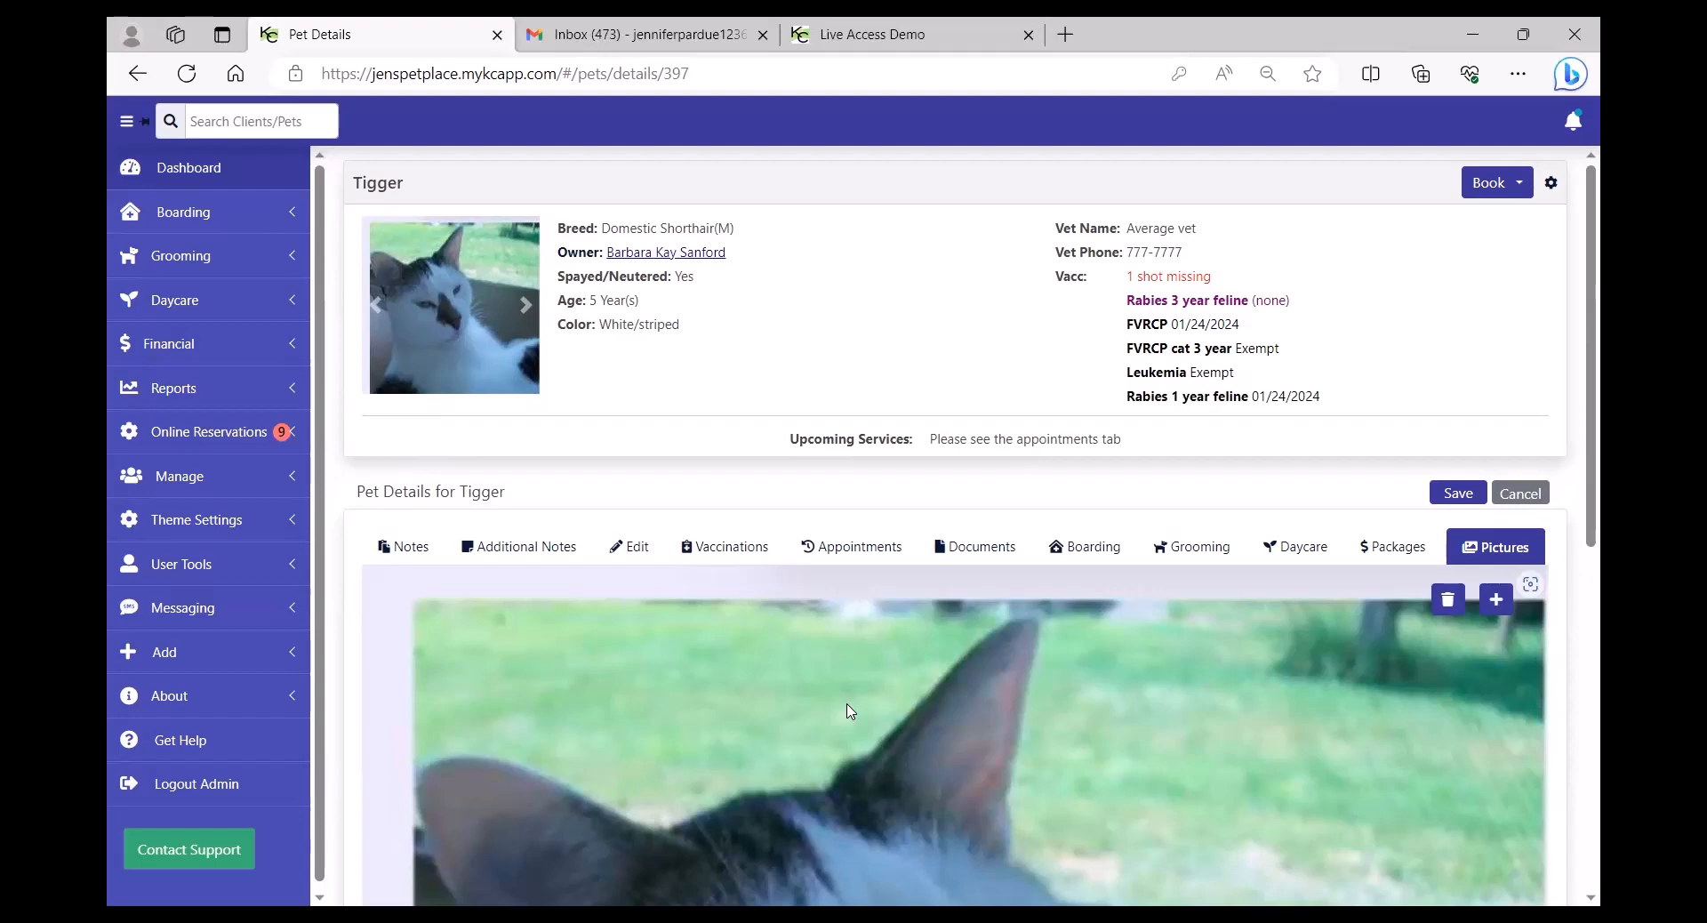
View the client record of Tigger's owner, including the editable contact details and the financial information.
left_click(720, 257)
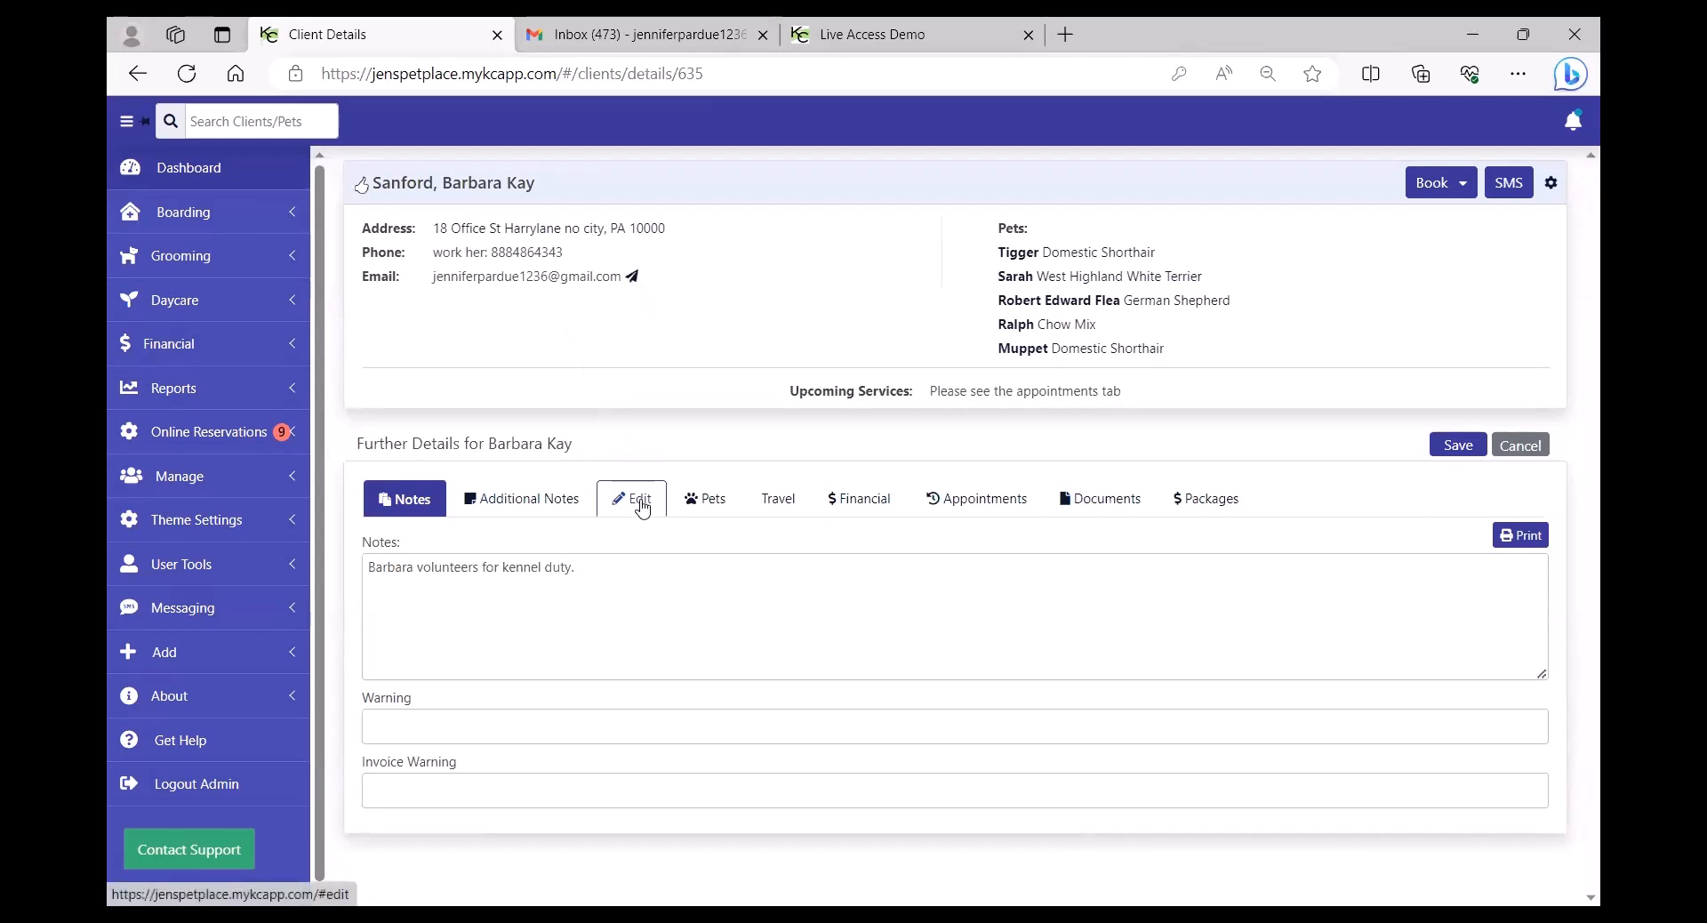
left_click(640, 500)
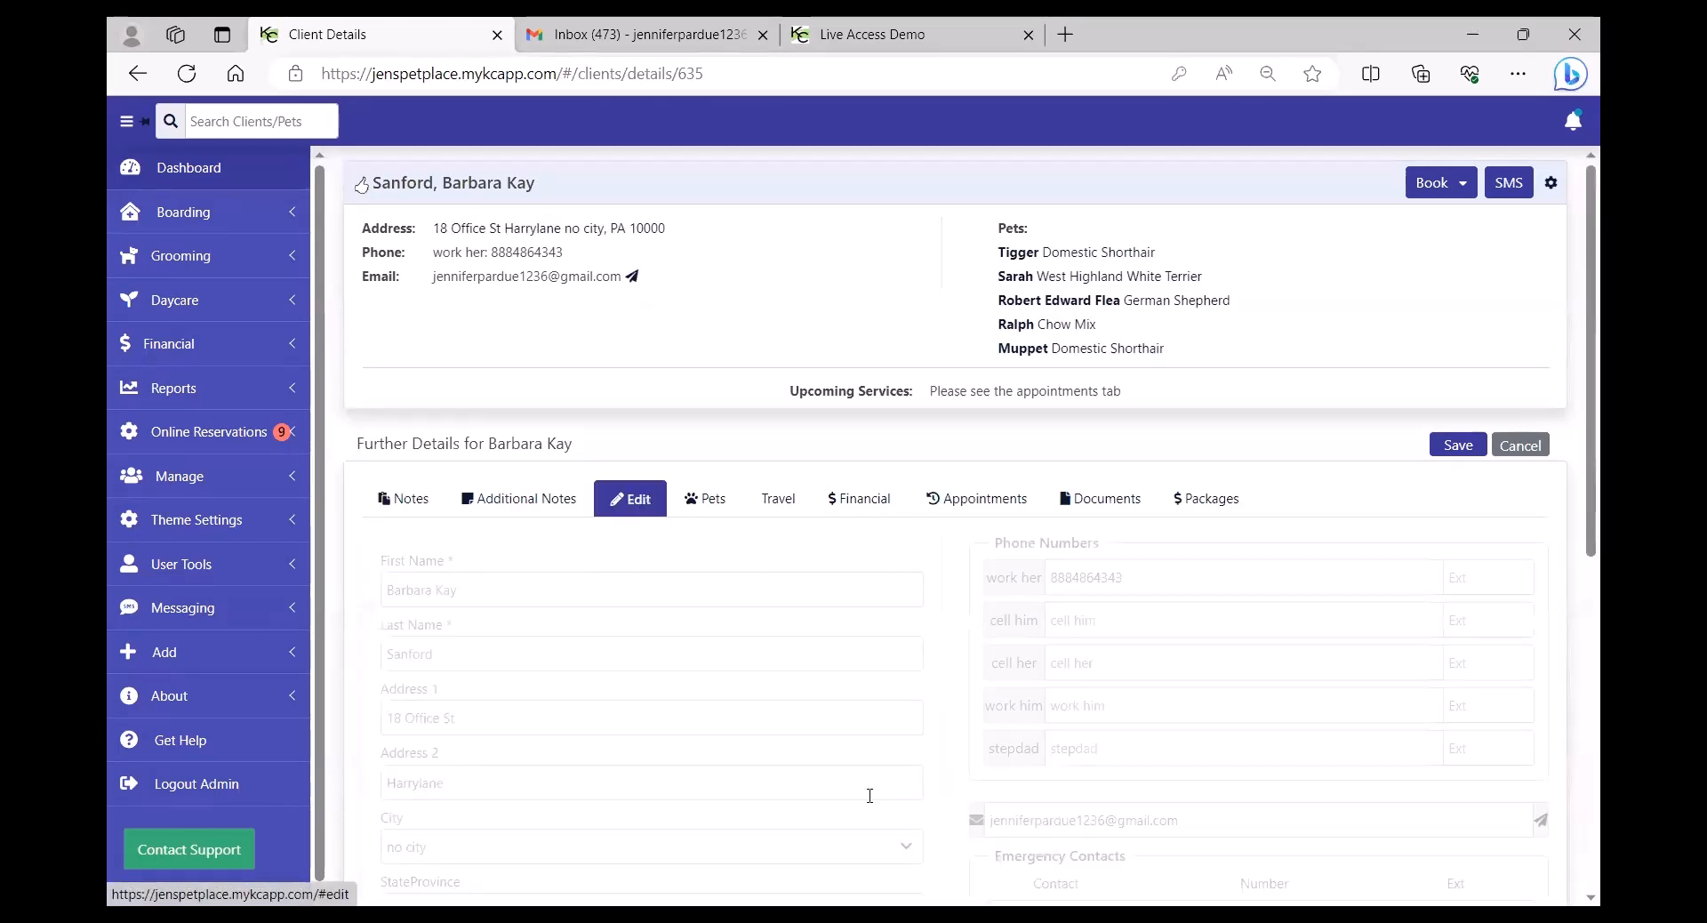
left_click(861, 503)
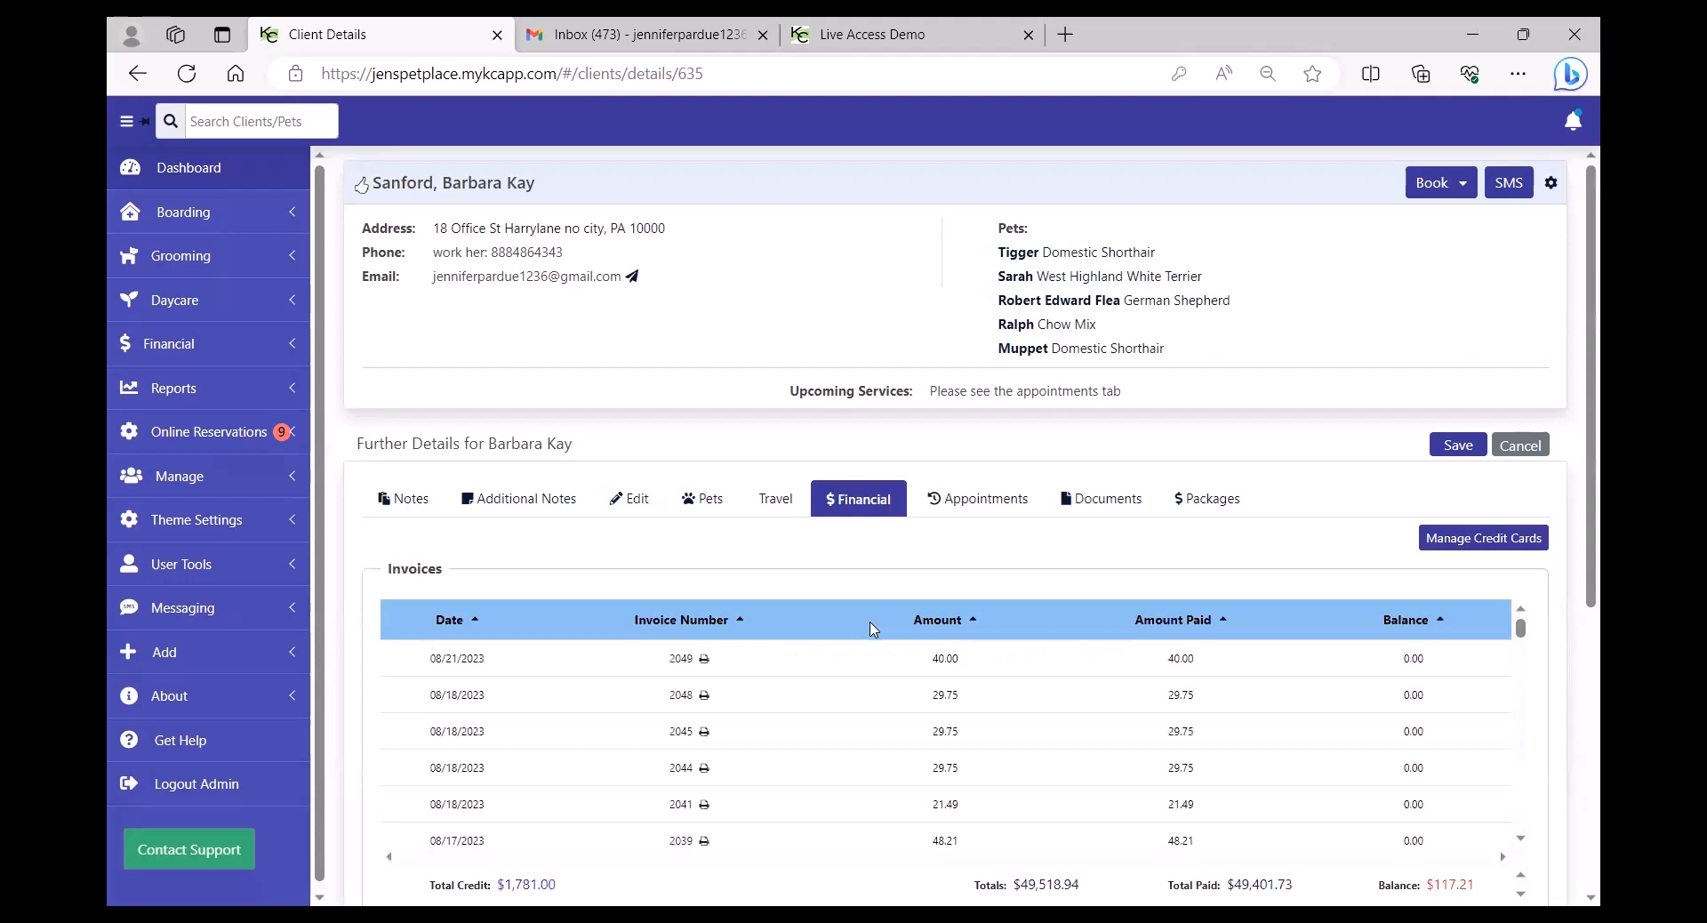
View the client's 08/21/2023 invoice as a printable document and enlarge it for reading.
left_click(705, 660)
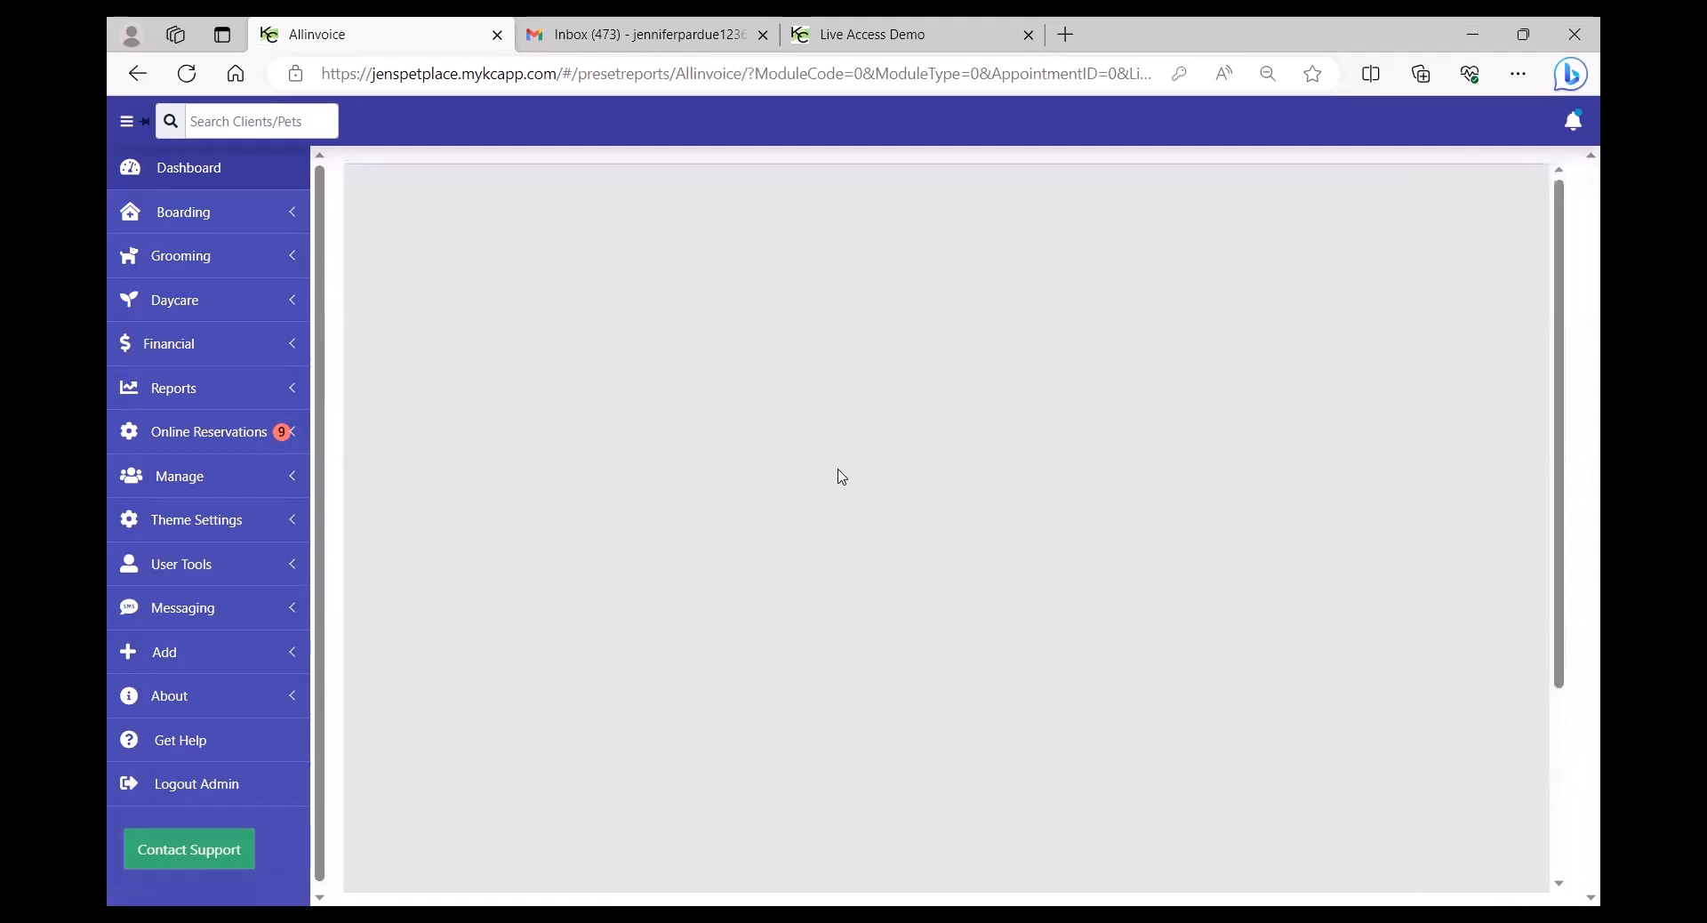
left_click(894, 183)
left_click(893, 183)
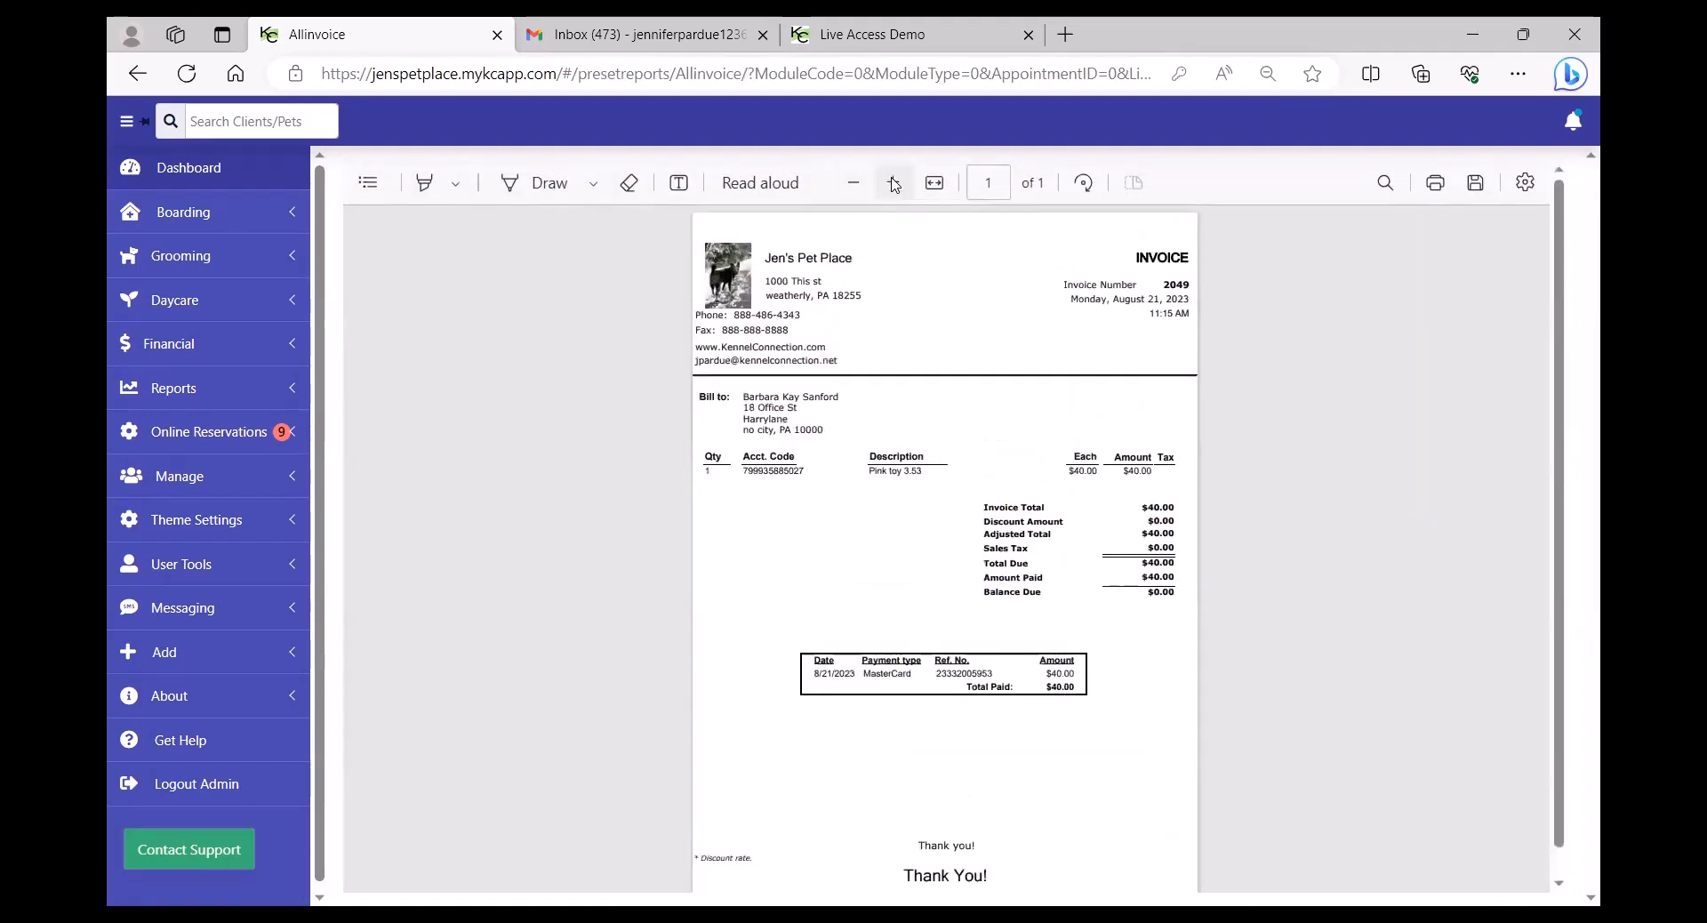
left_click(894, 184)
left_click(893, 183)
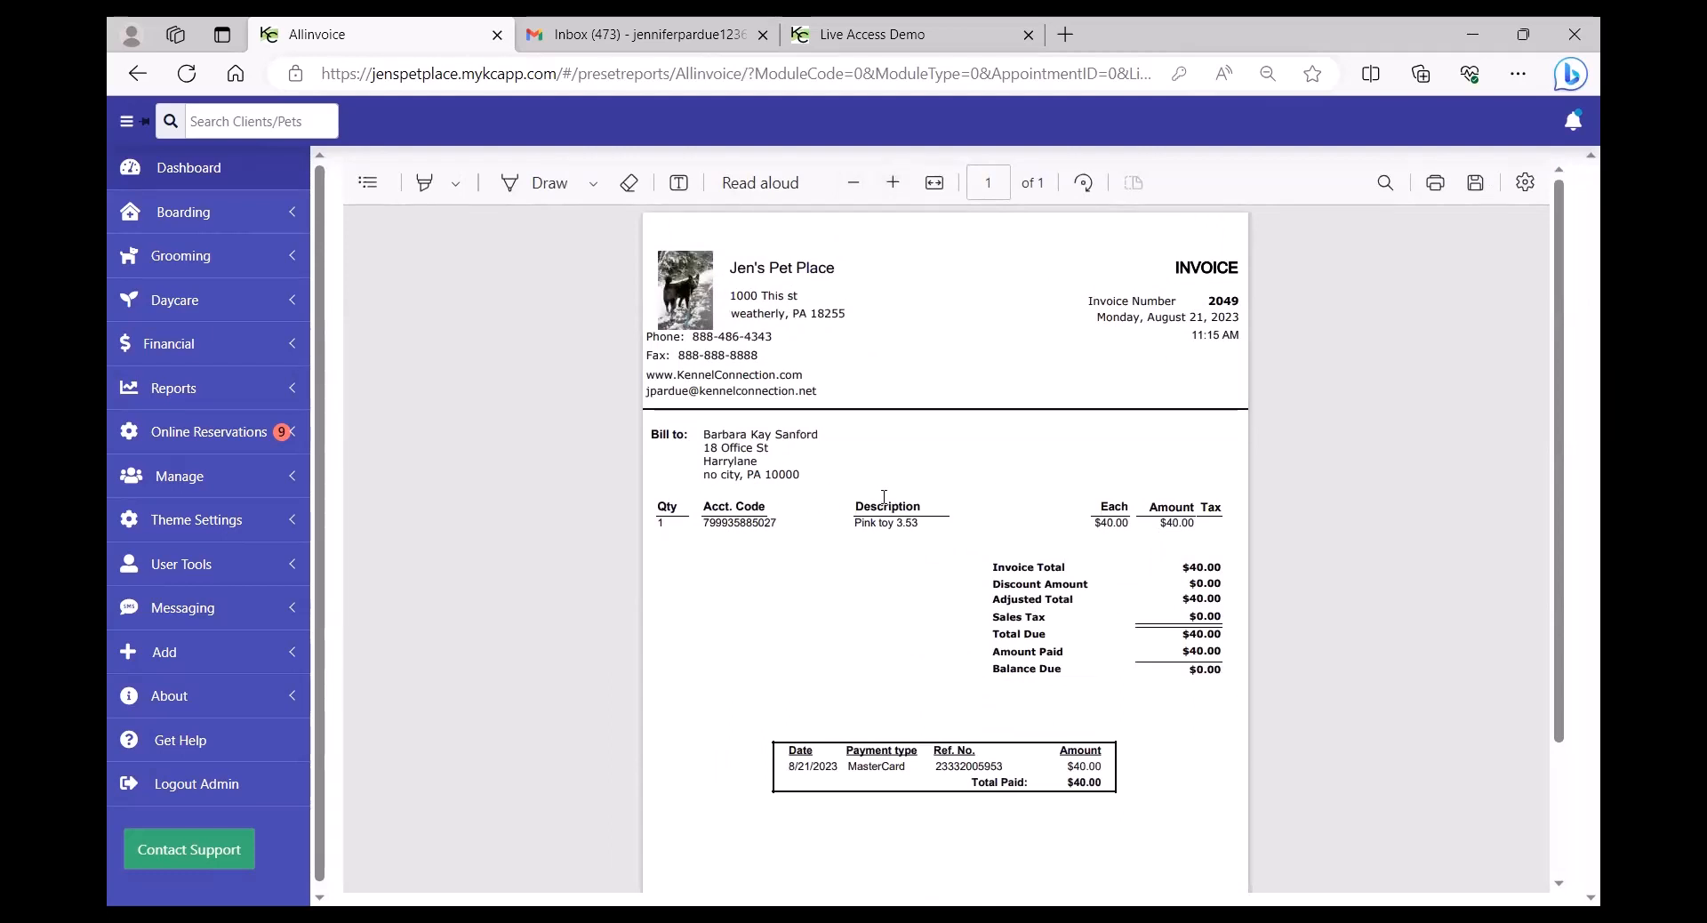
Return to the dashboard and view the boarding schedule.
left_click(191, 169)
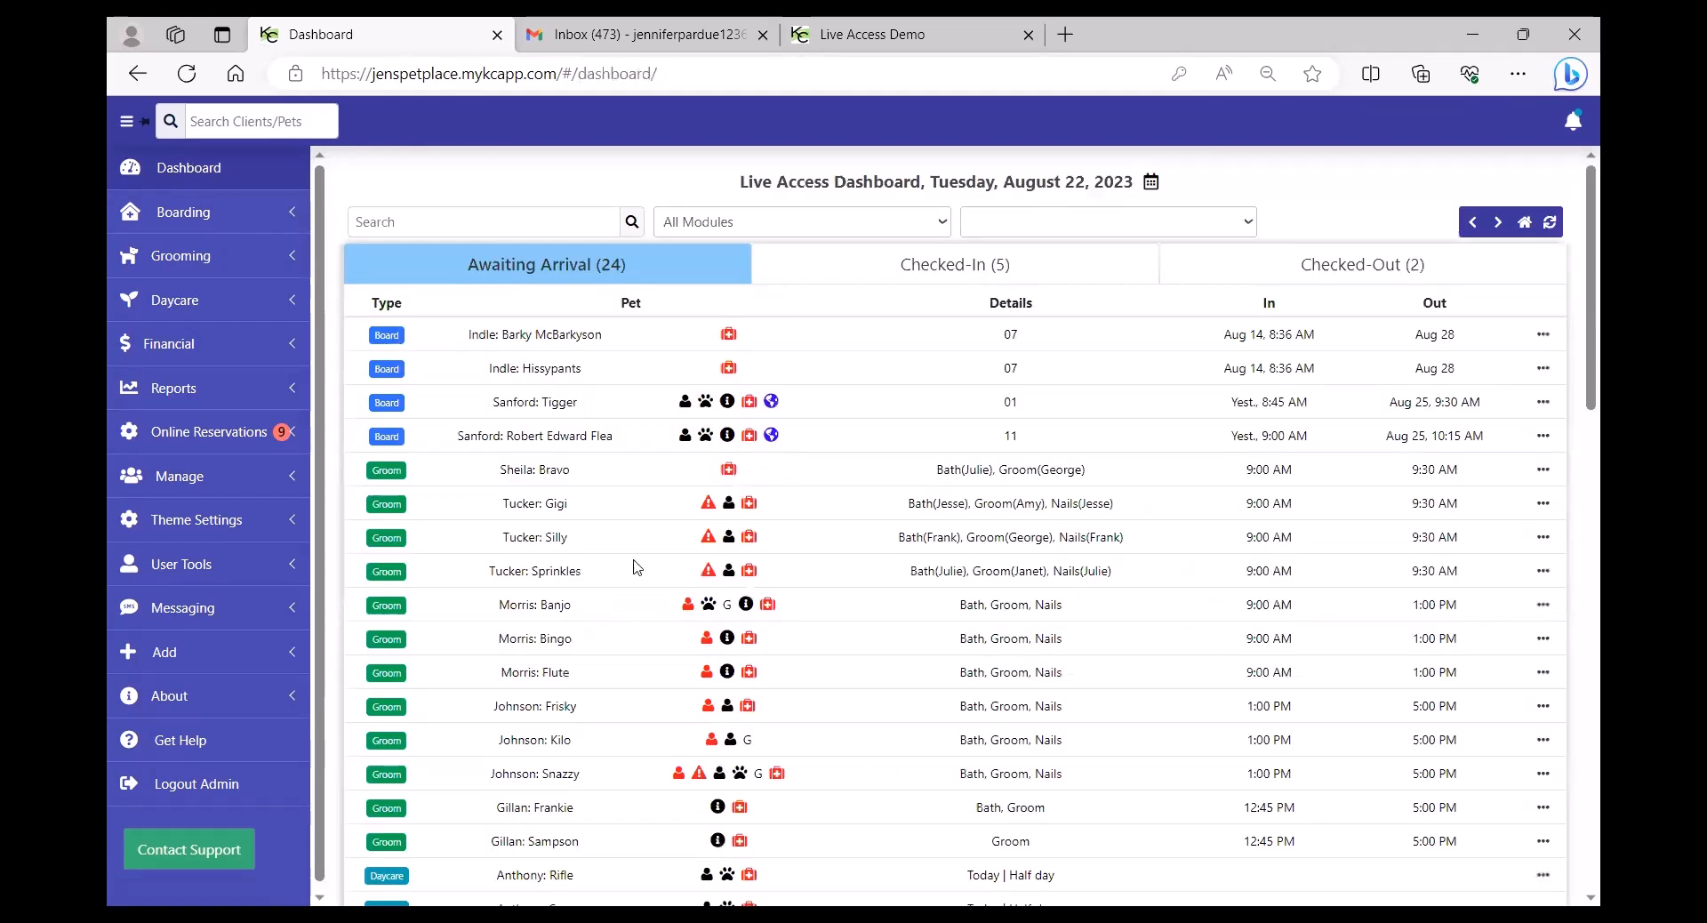
left_click(187, 222)
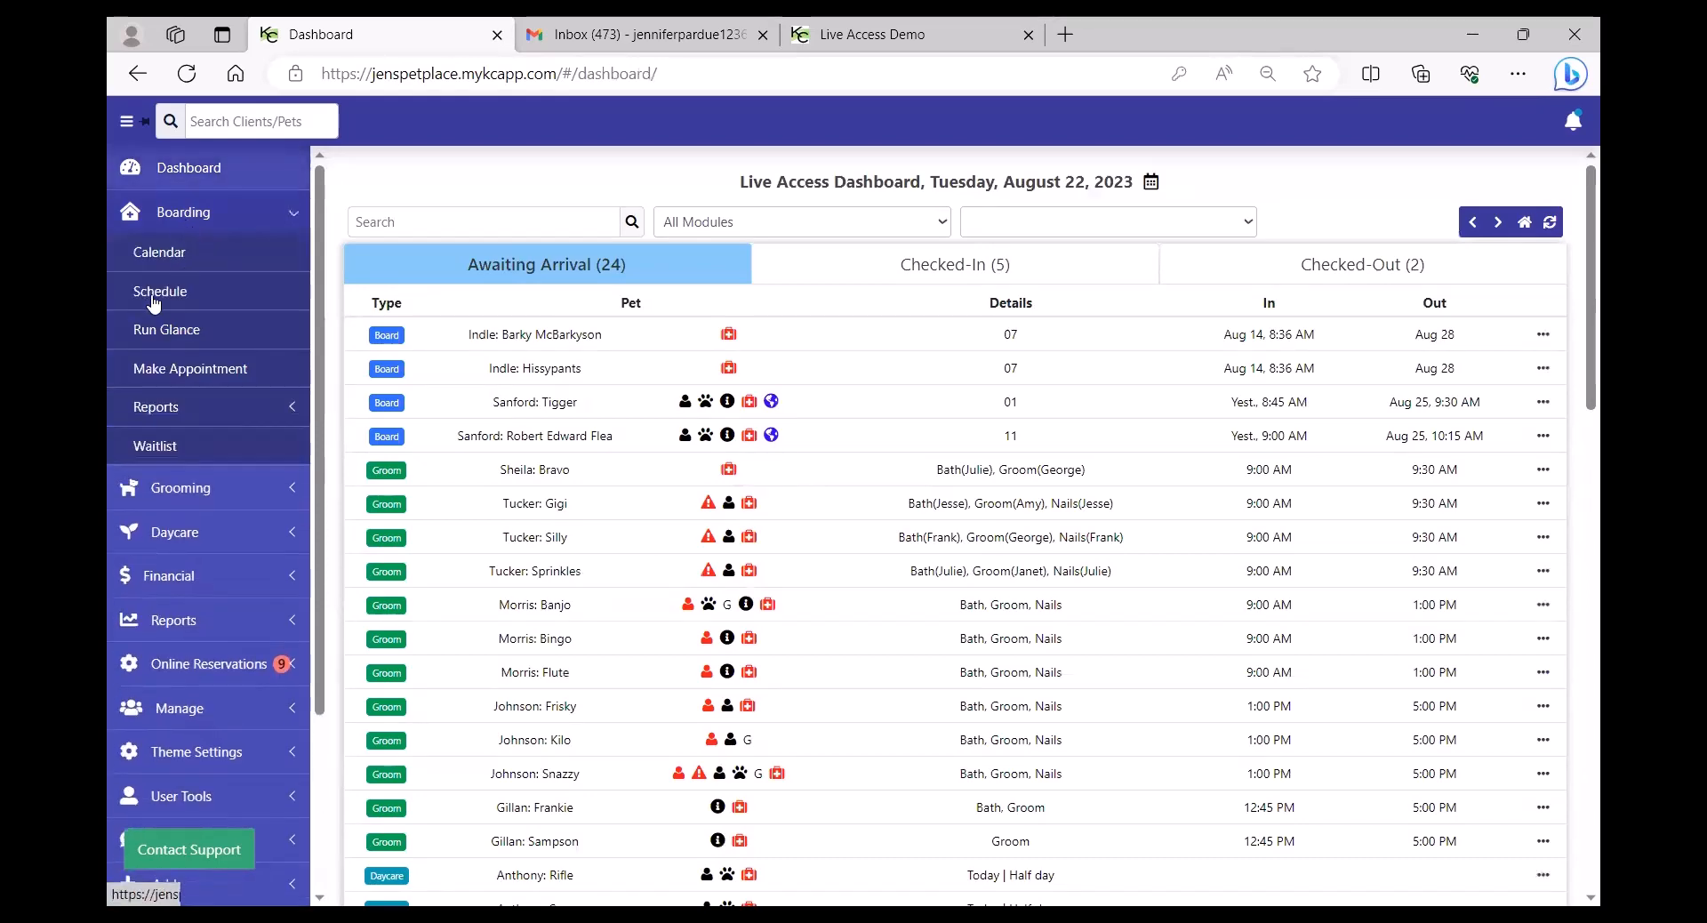
left_click(156, 289)
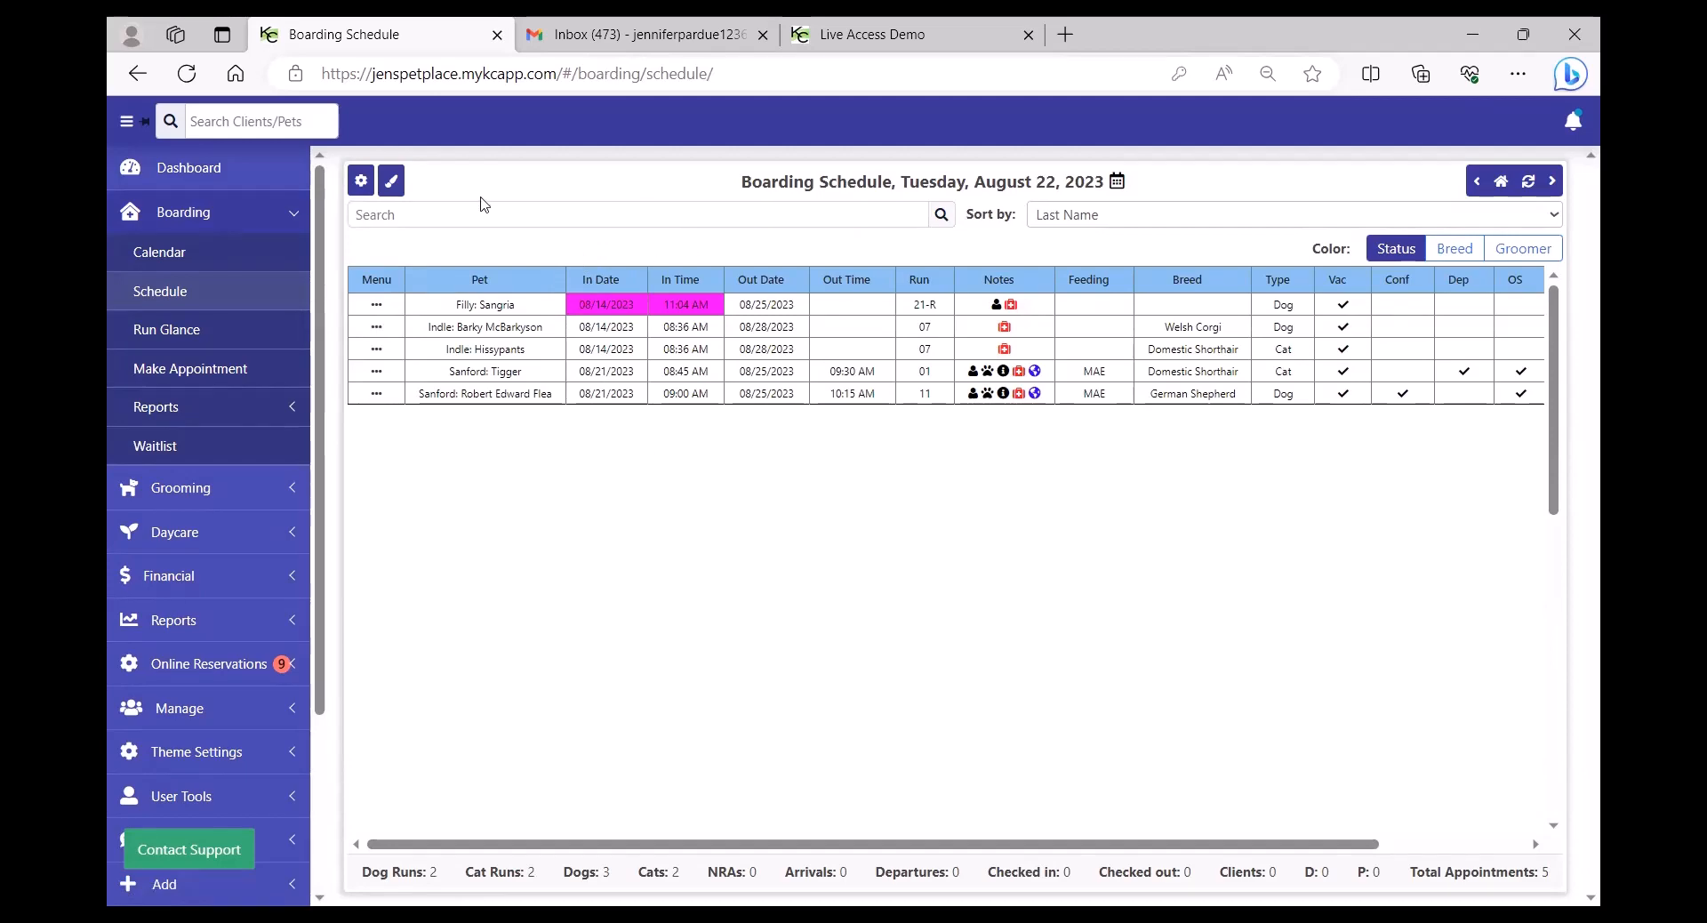
Try to move the OS column ahead of Vac in the boarding schedule's column settings.
left_click(362, 183)
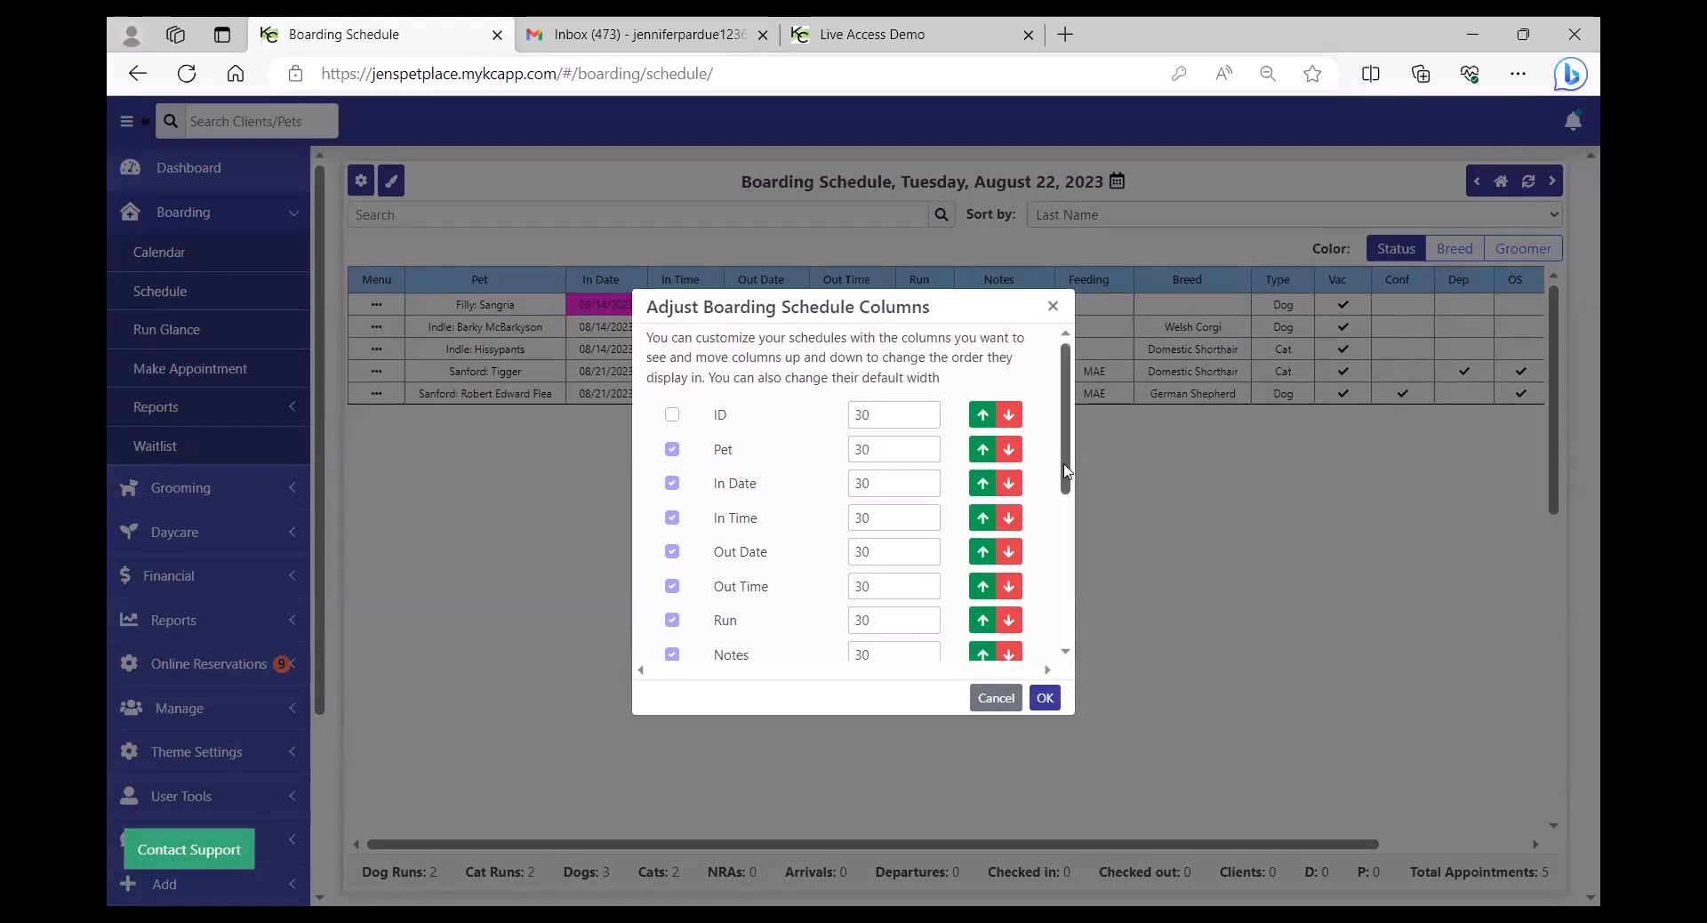
left_click_drag(1070, 469, 1072, 634)
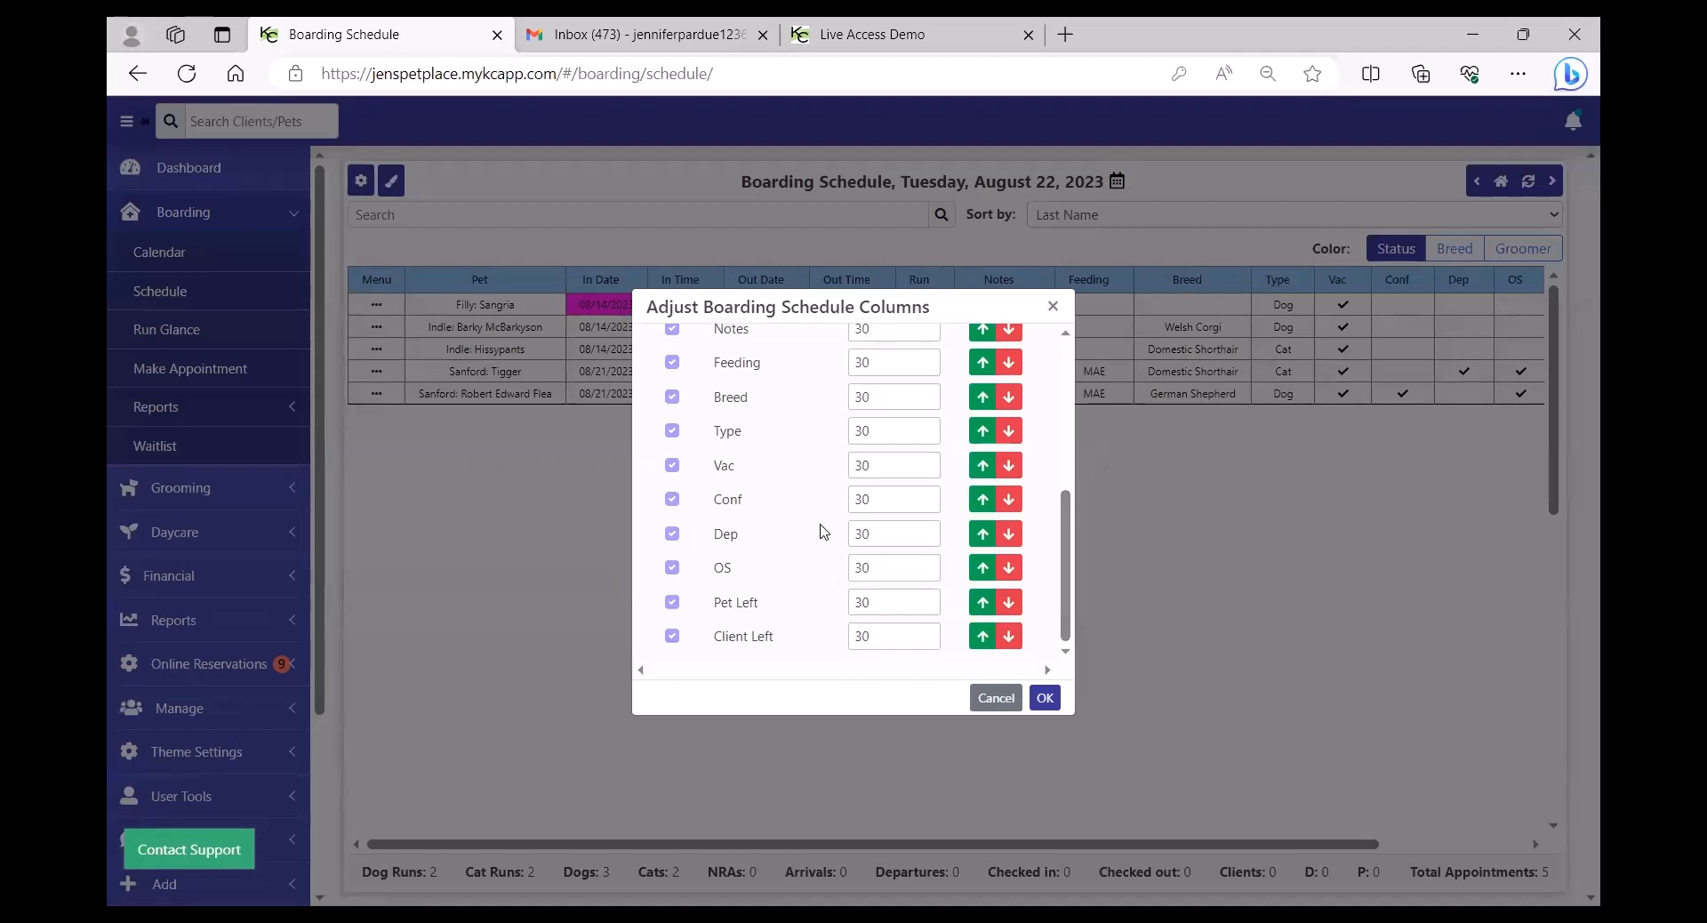
left_click(982, 568)
left_click(982, 534)
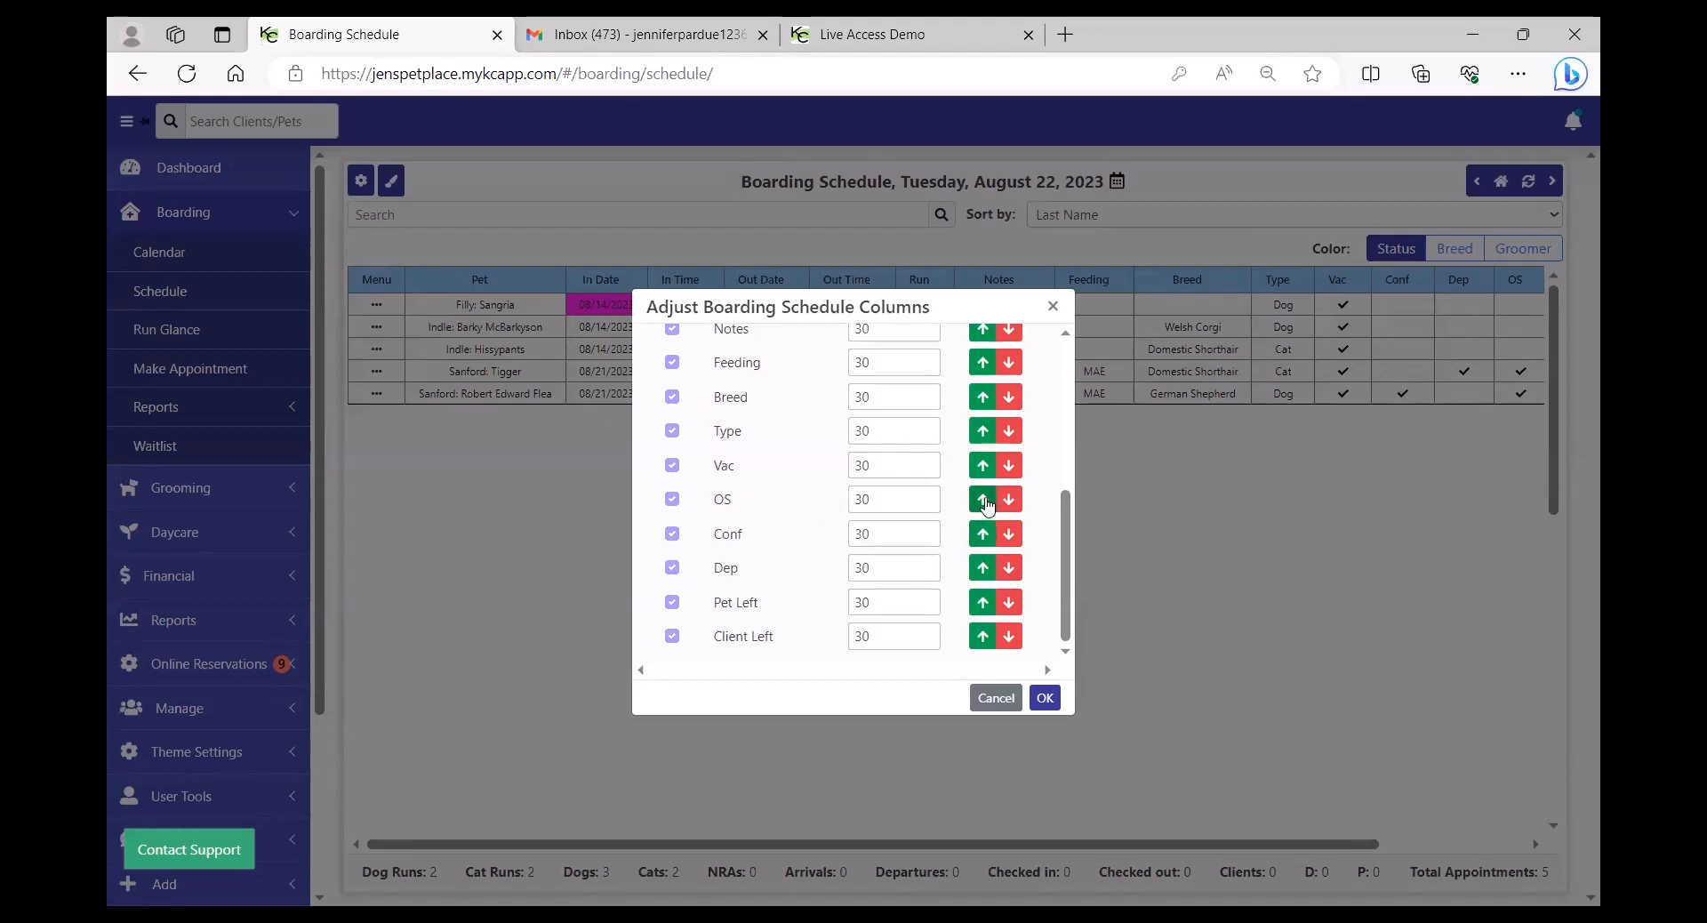
left_click(984, 499)
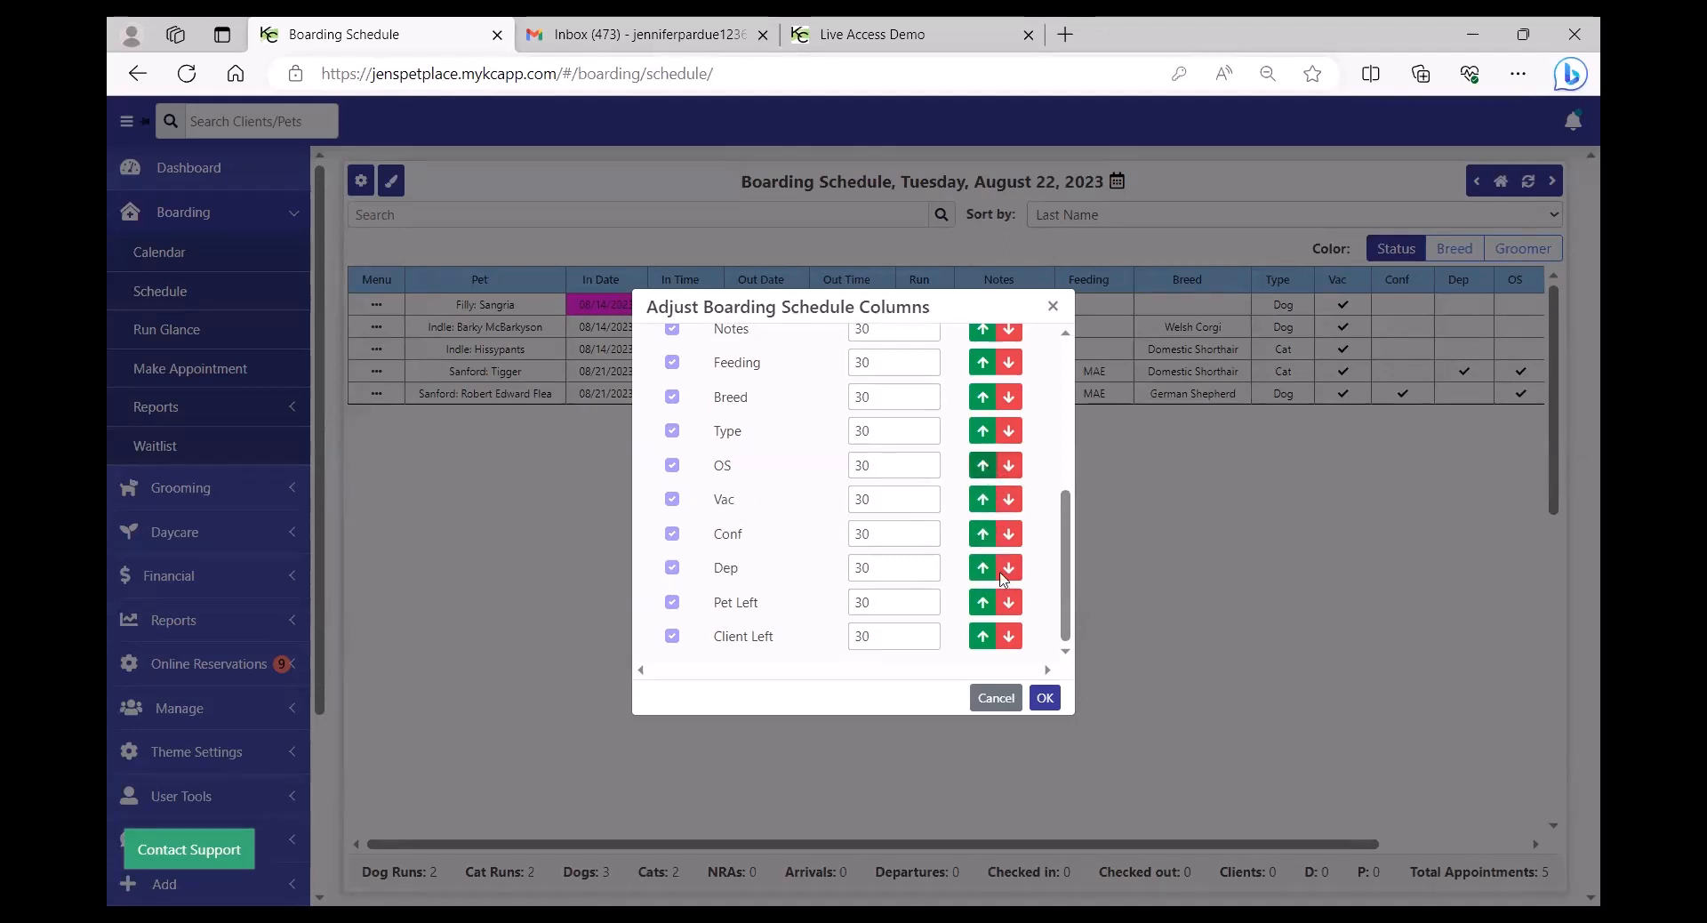
left_click(994, 701)
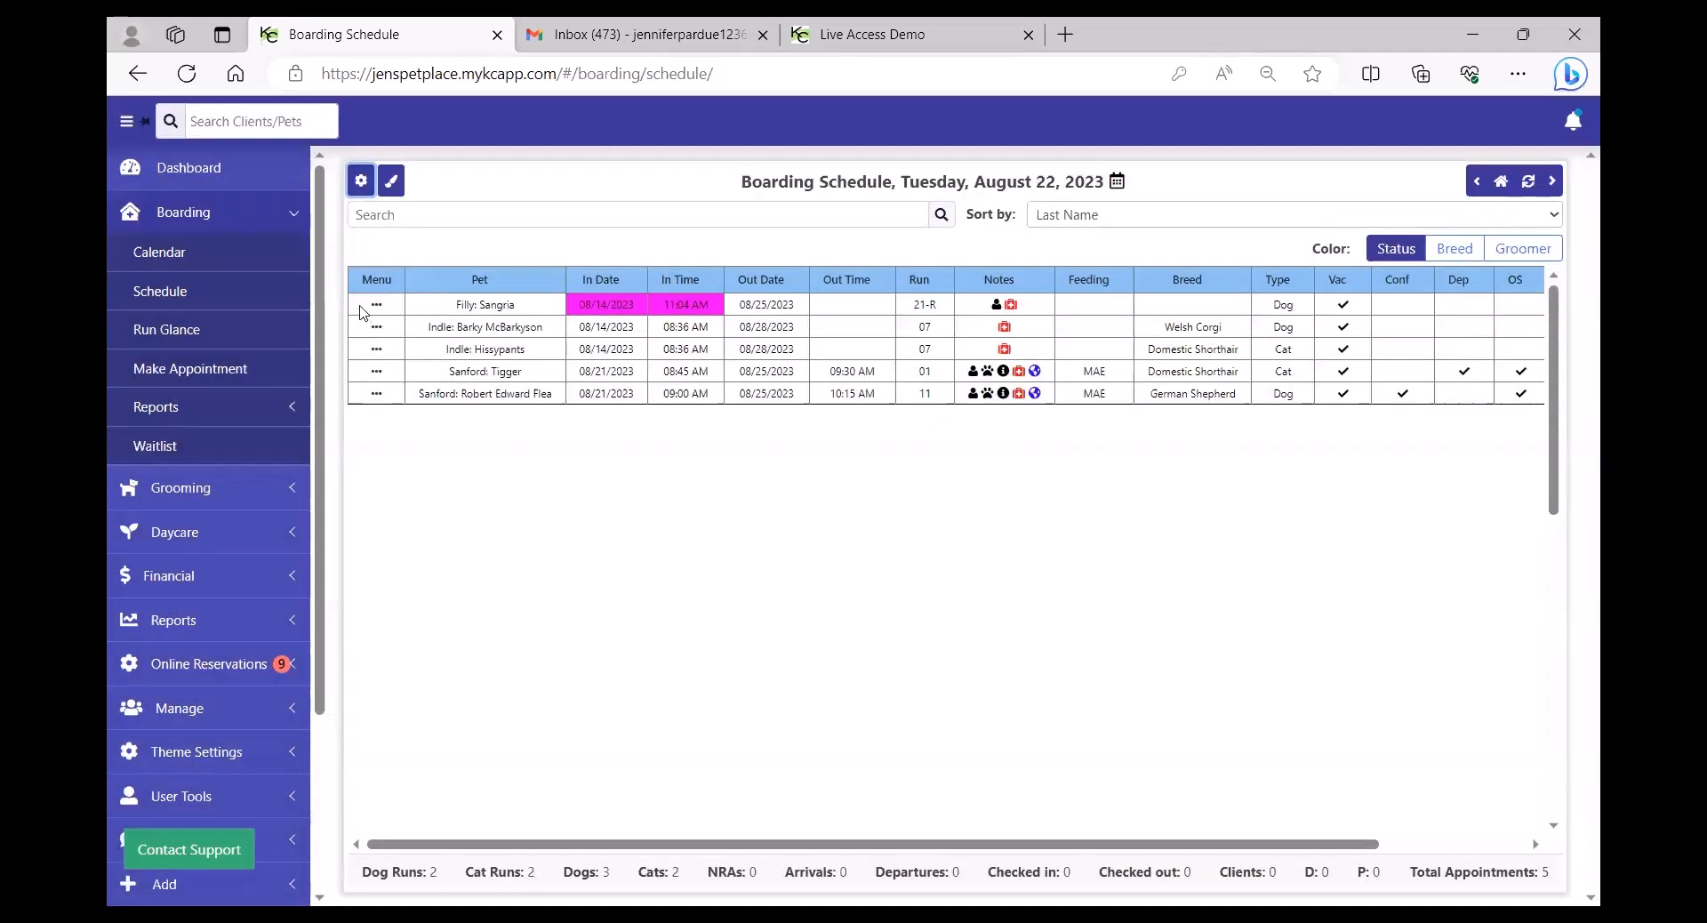
Review the actions available for Sangria's boarding appointment and view the boarding calendar.
left_click(376, 304)
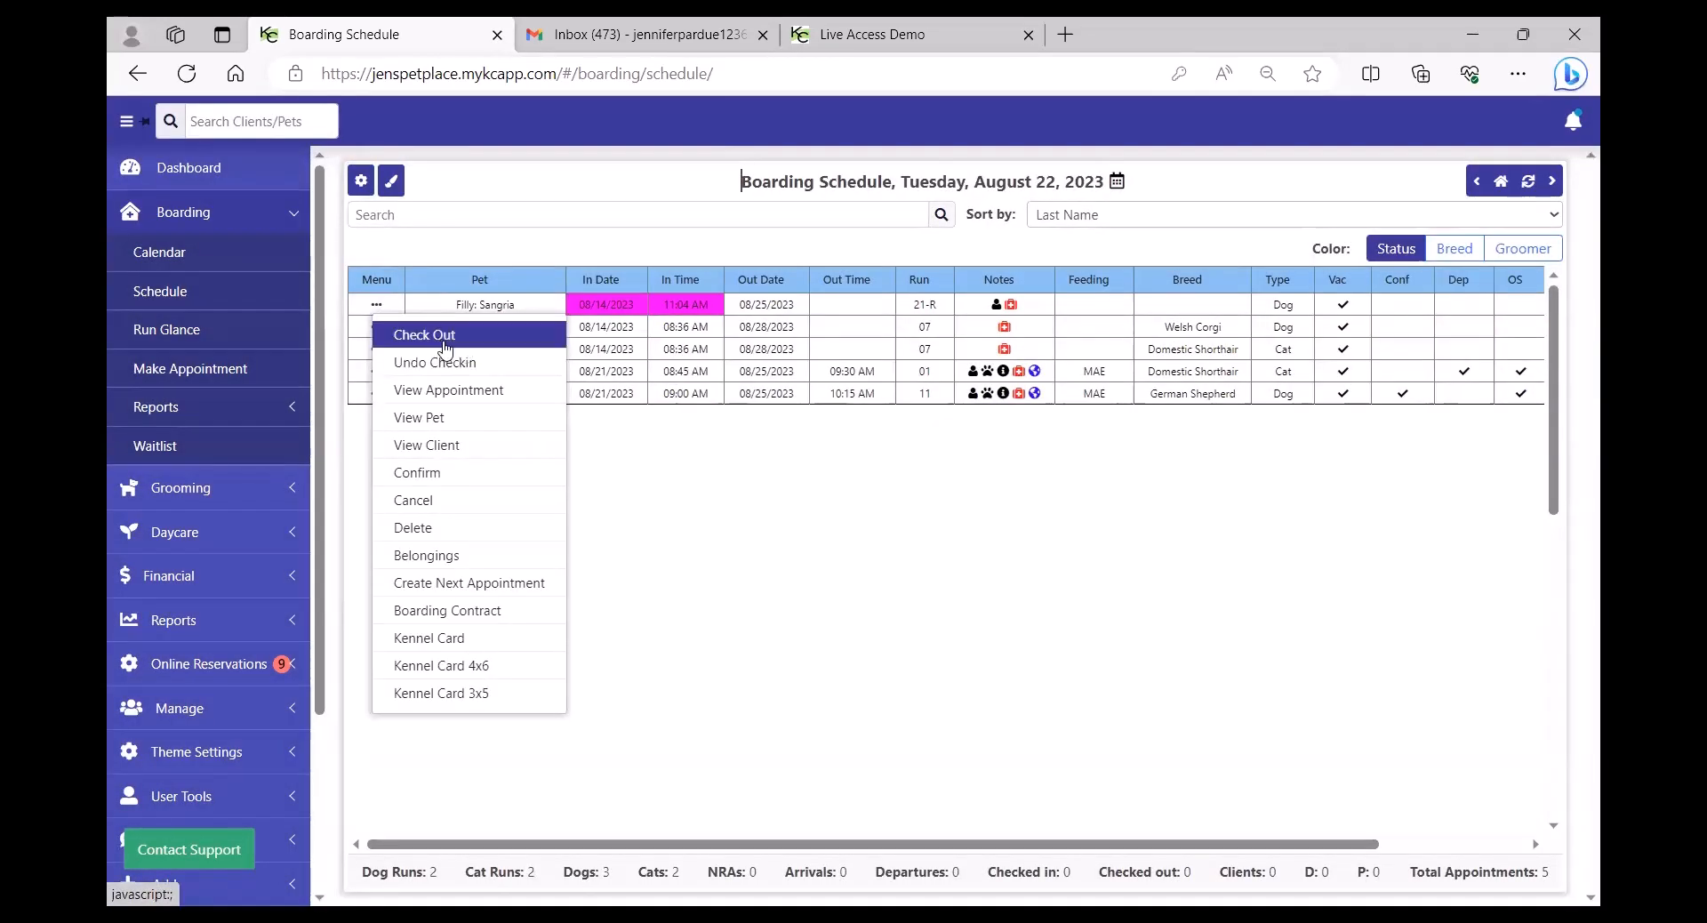
left_click(574, 503)
left_click(160, 254)
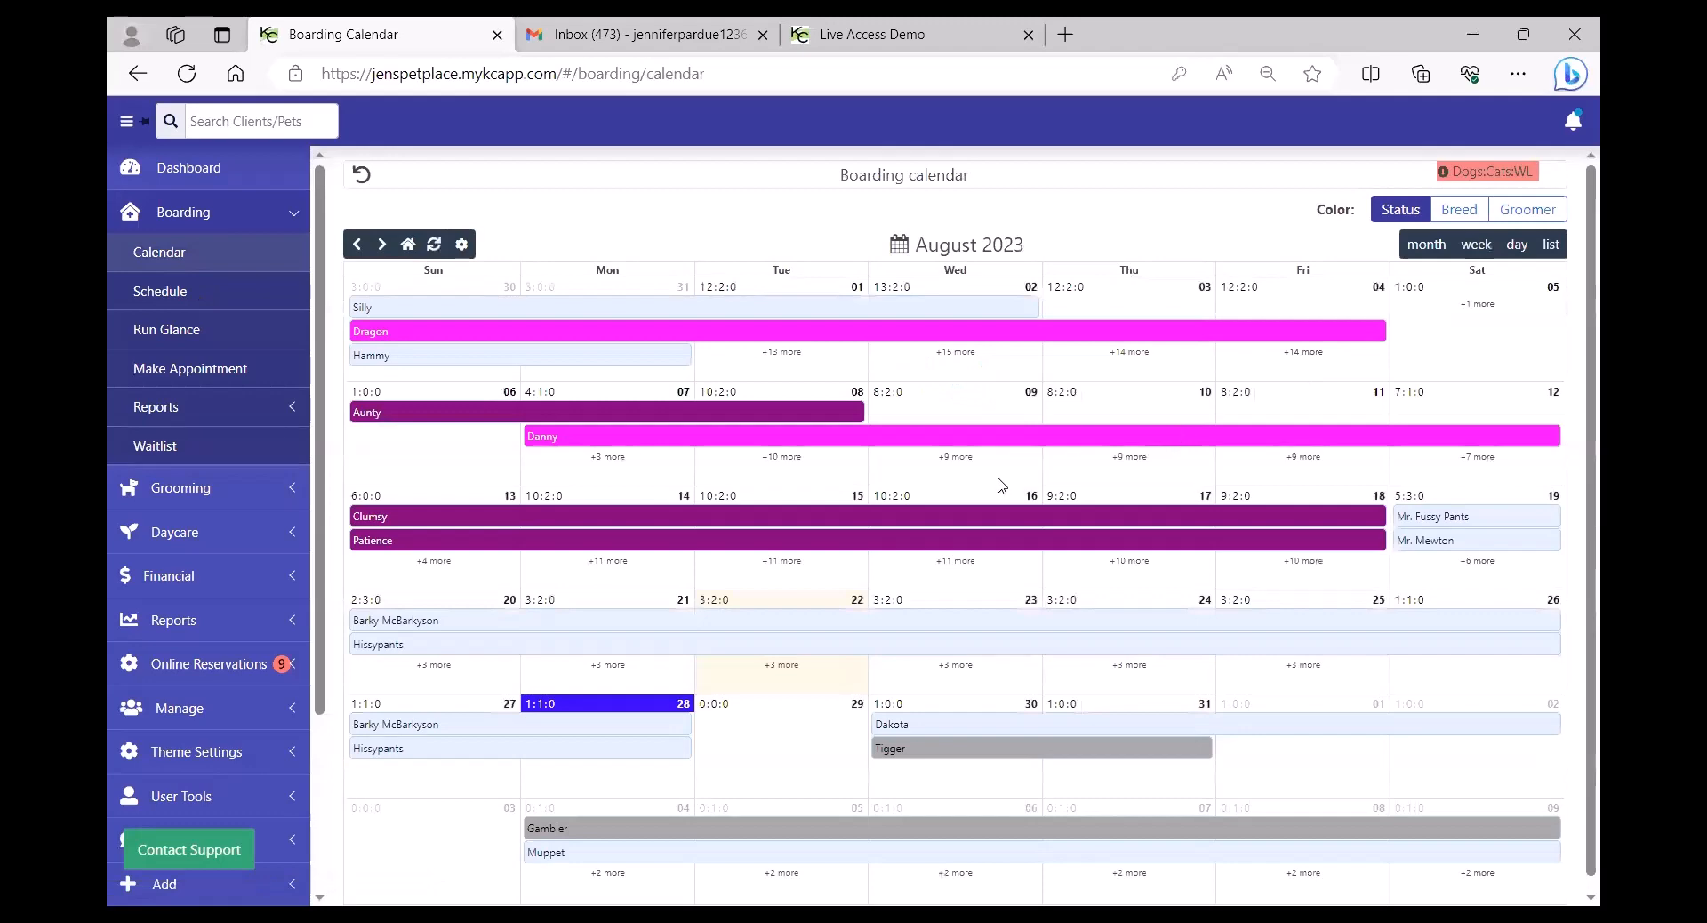
View the run occupancy in Run Glance and look at the form for making a new boarding appointment.
left_click(178, 336)
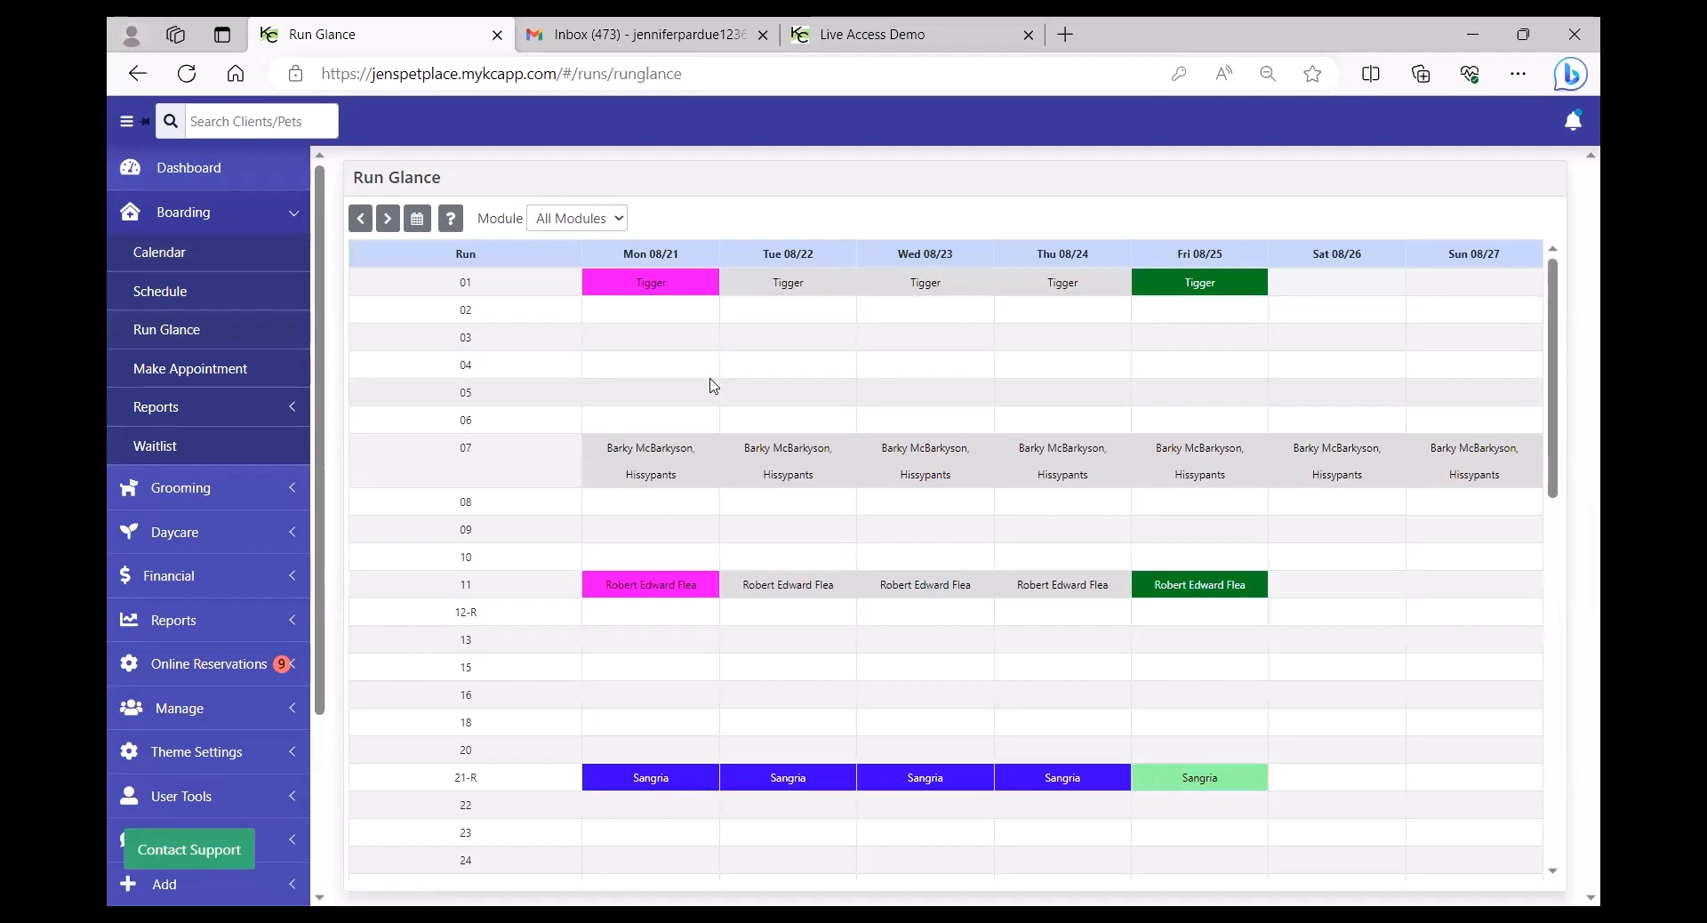
left_click(180, 373)
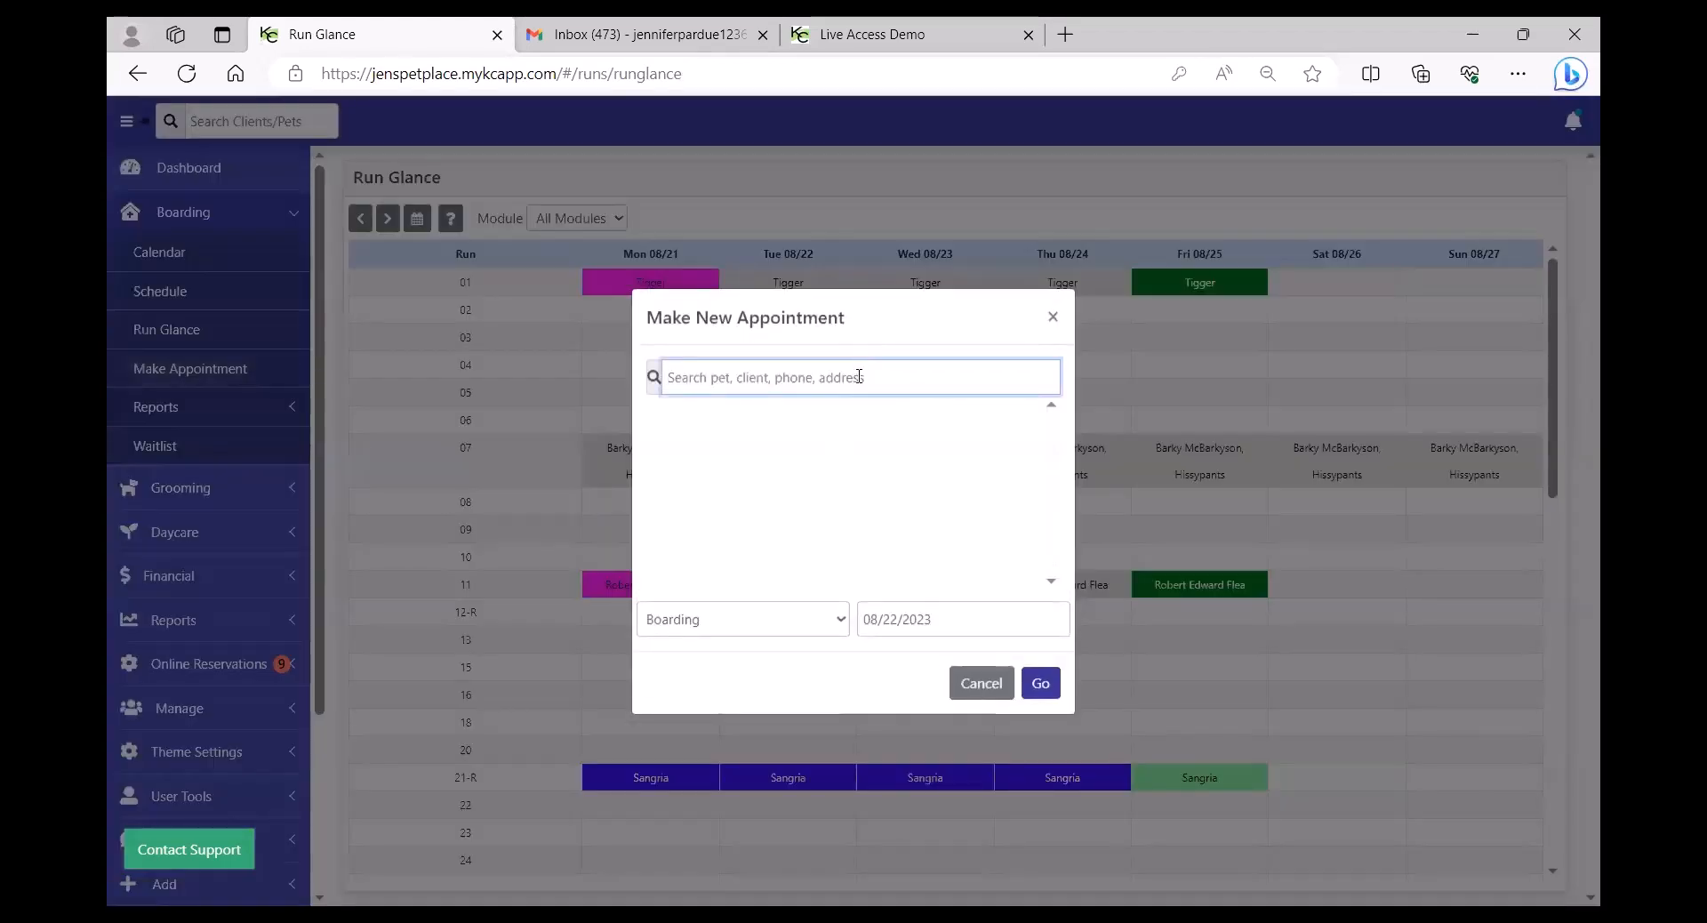
left_click(981, 683)
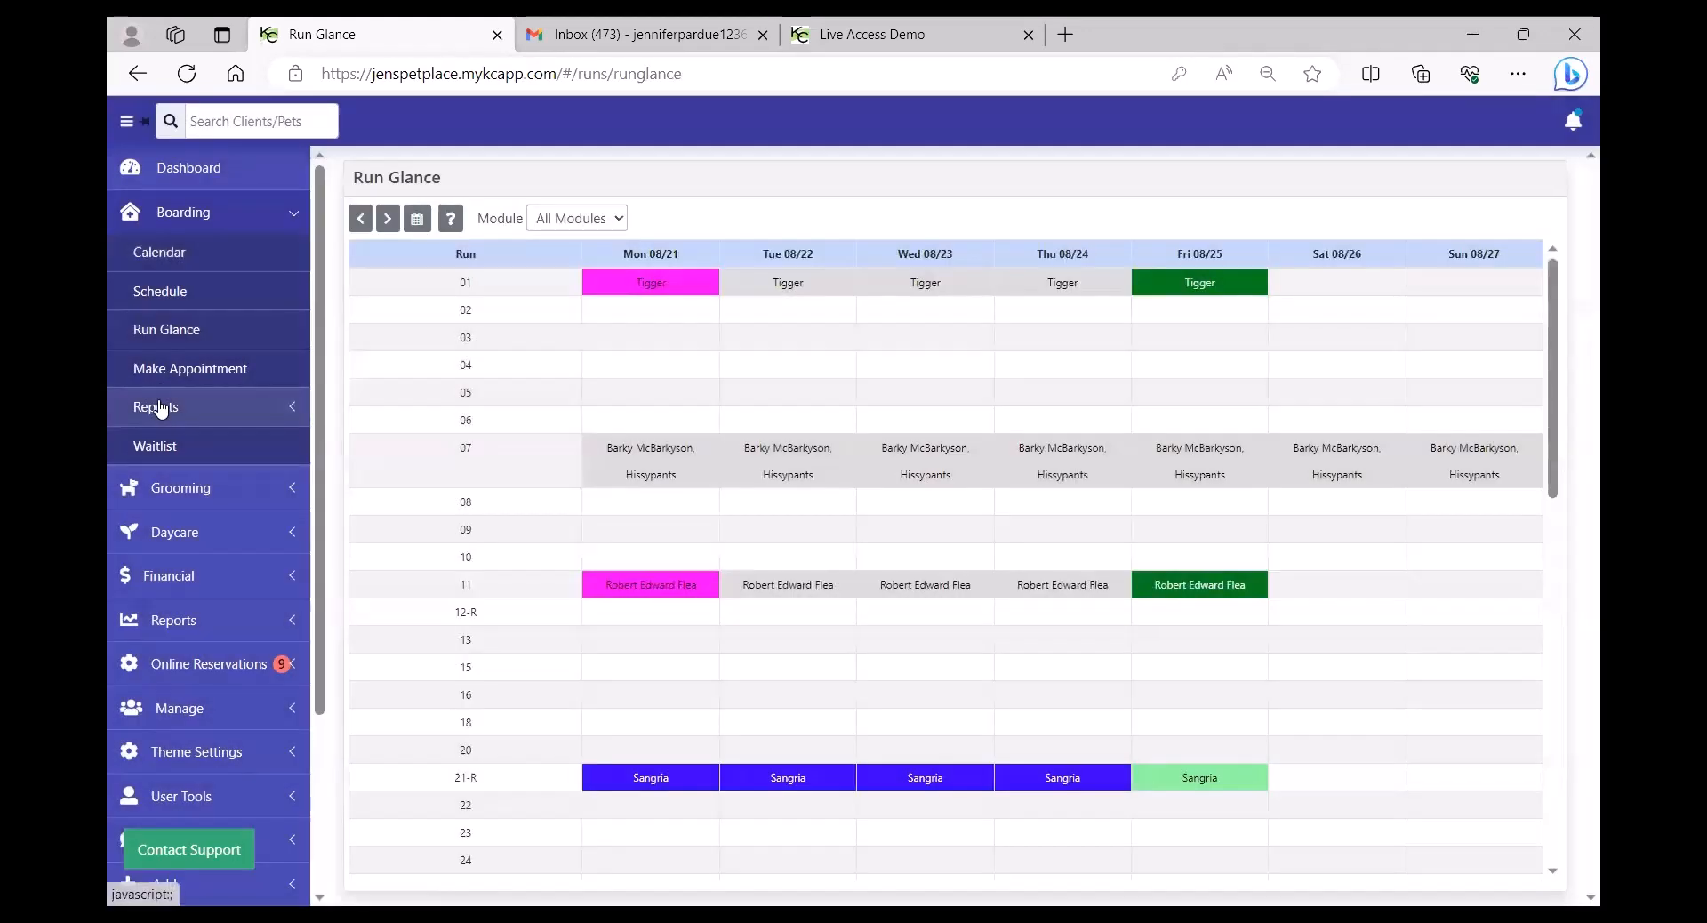
Browse the available boarding reports, including the Occupancy group, and view the boarding waitlist.
left_click(160, 407)
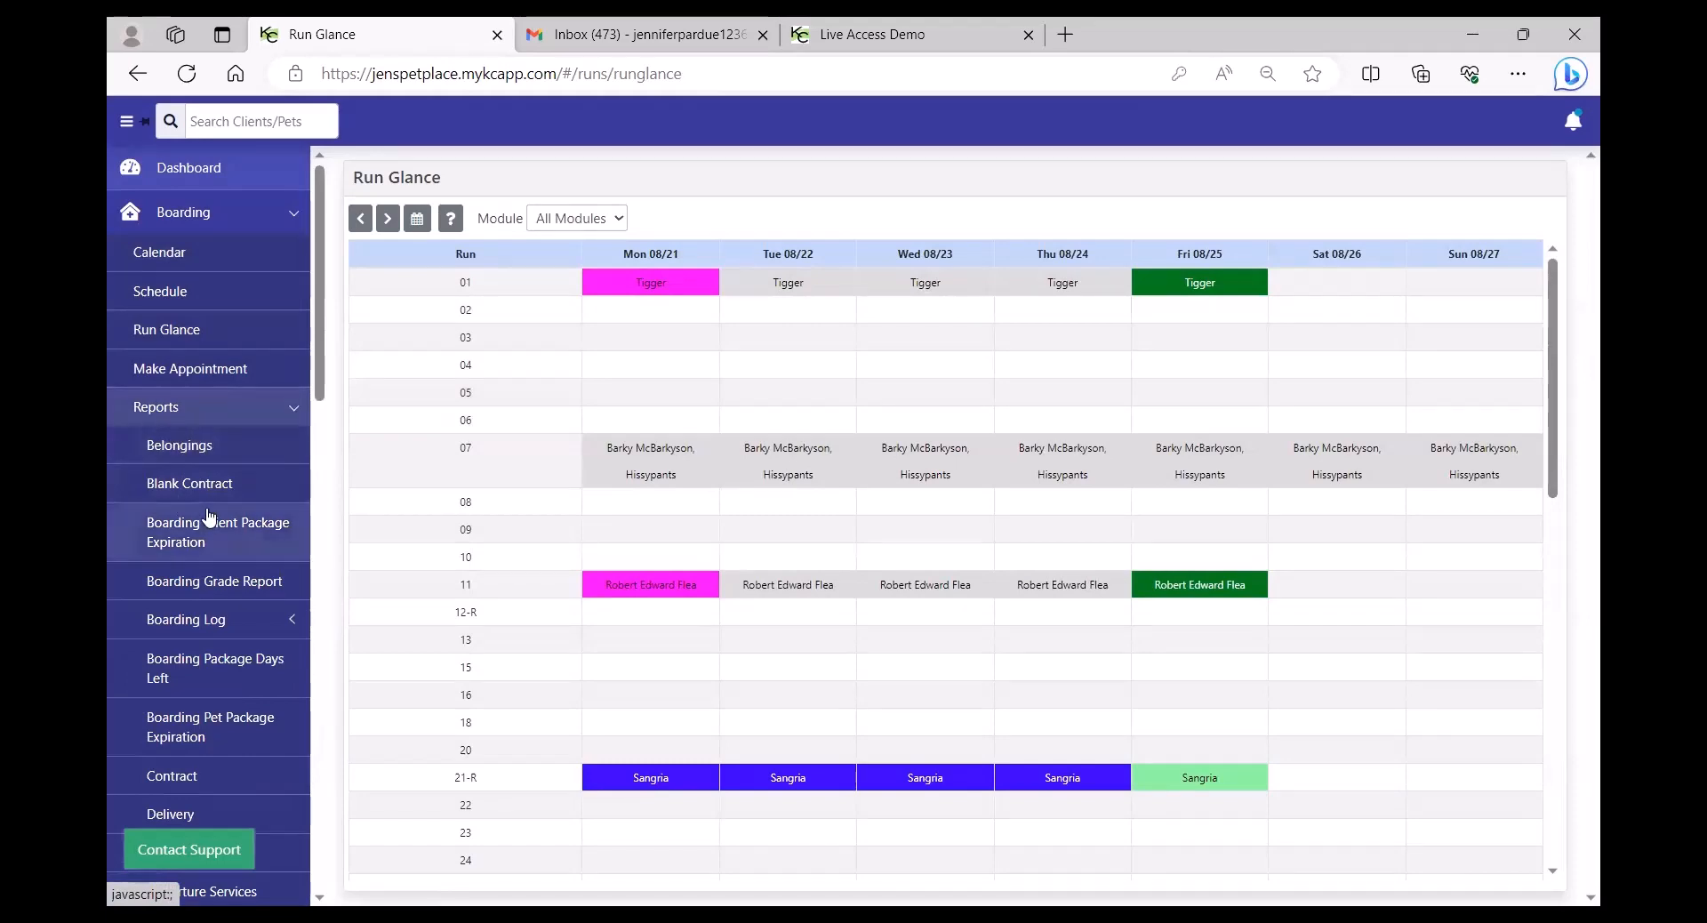
scroll(210, 514, "down", 1)
scroll(214, 514, "down", 2)
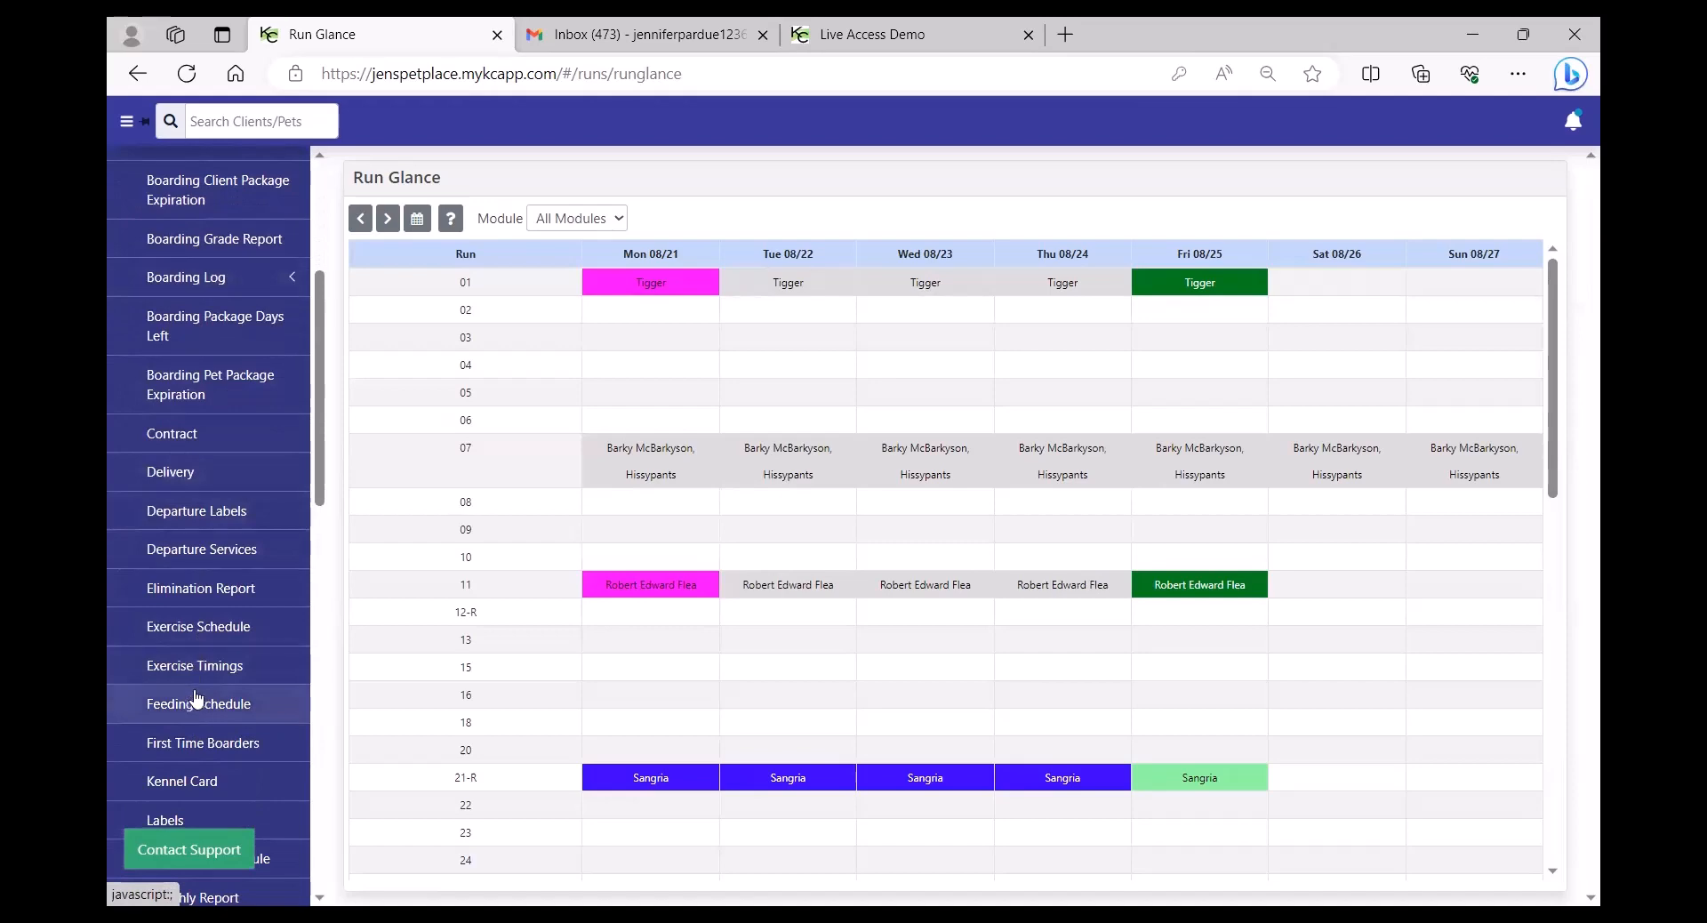
scroll(196, 698, "down", 3)
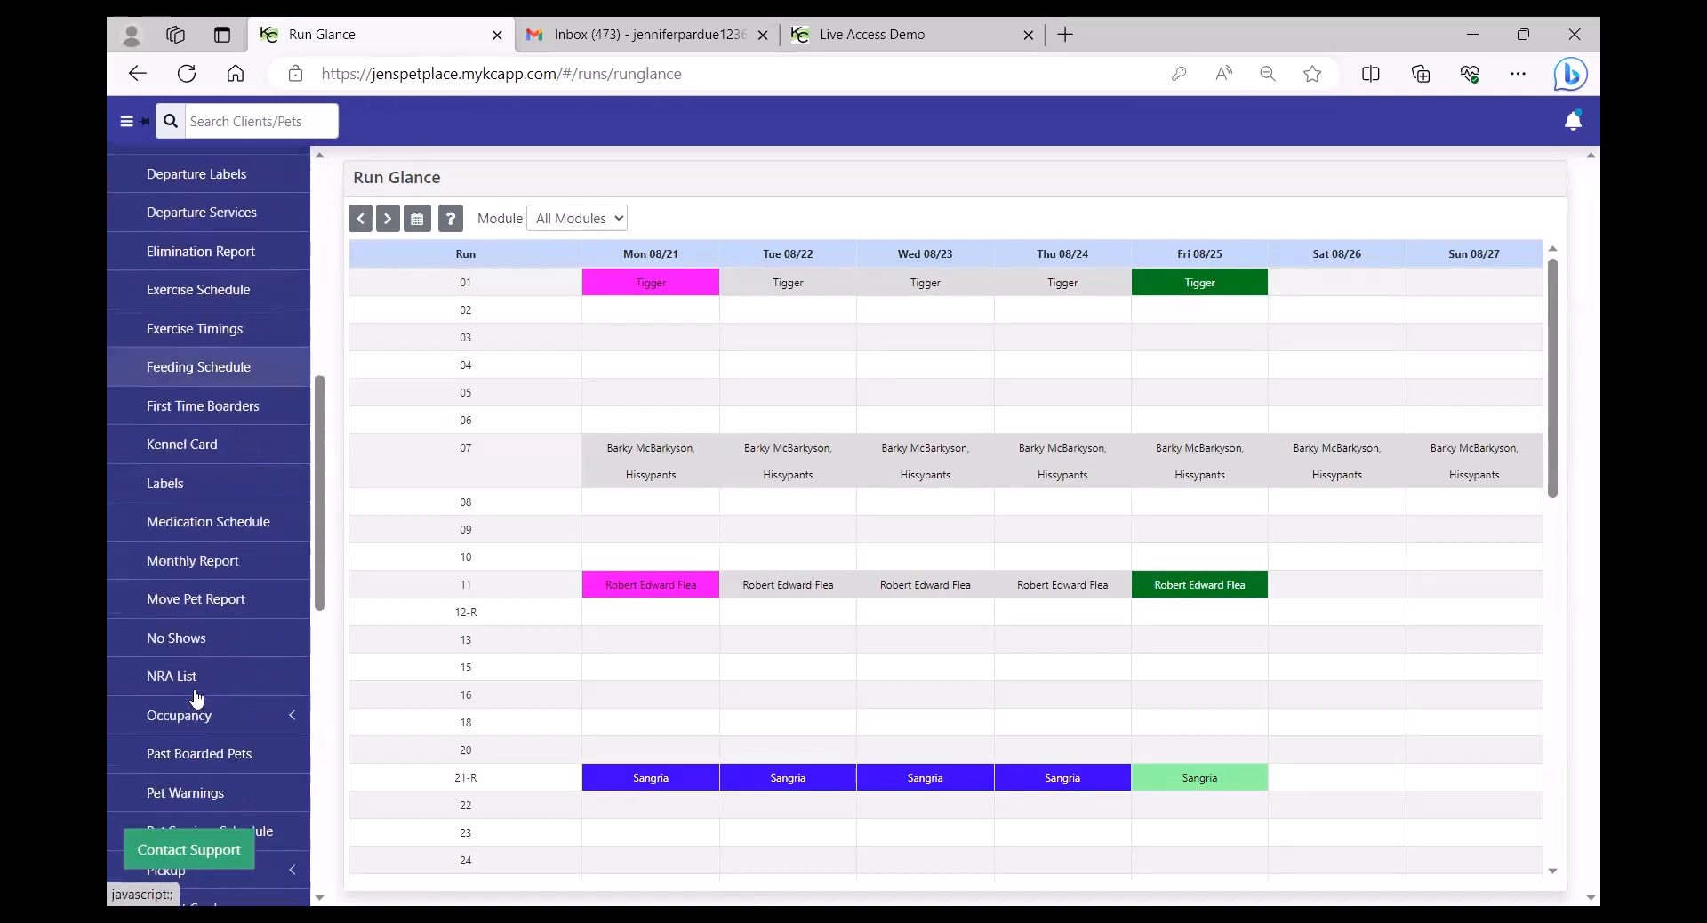
left_click(187, 709)
scroll(185, 711, "down", 2)
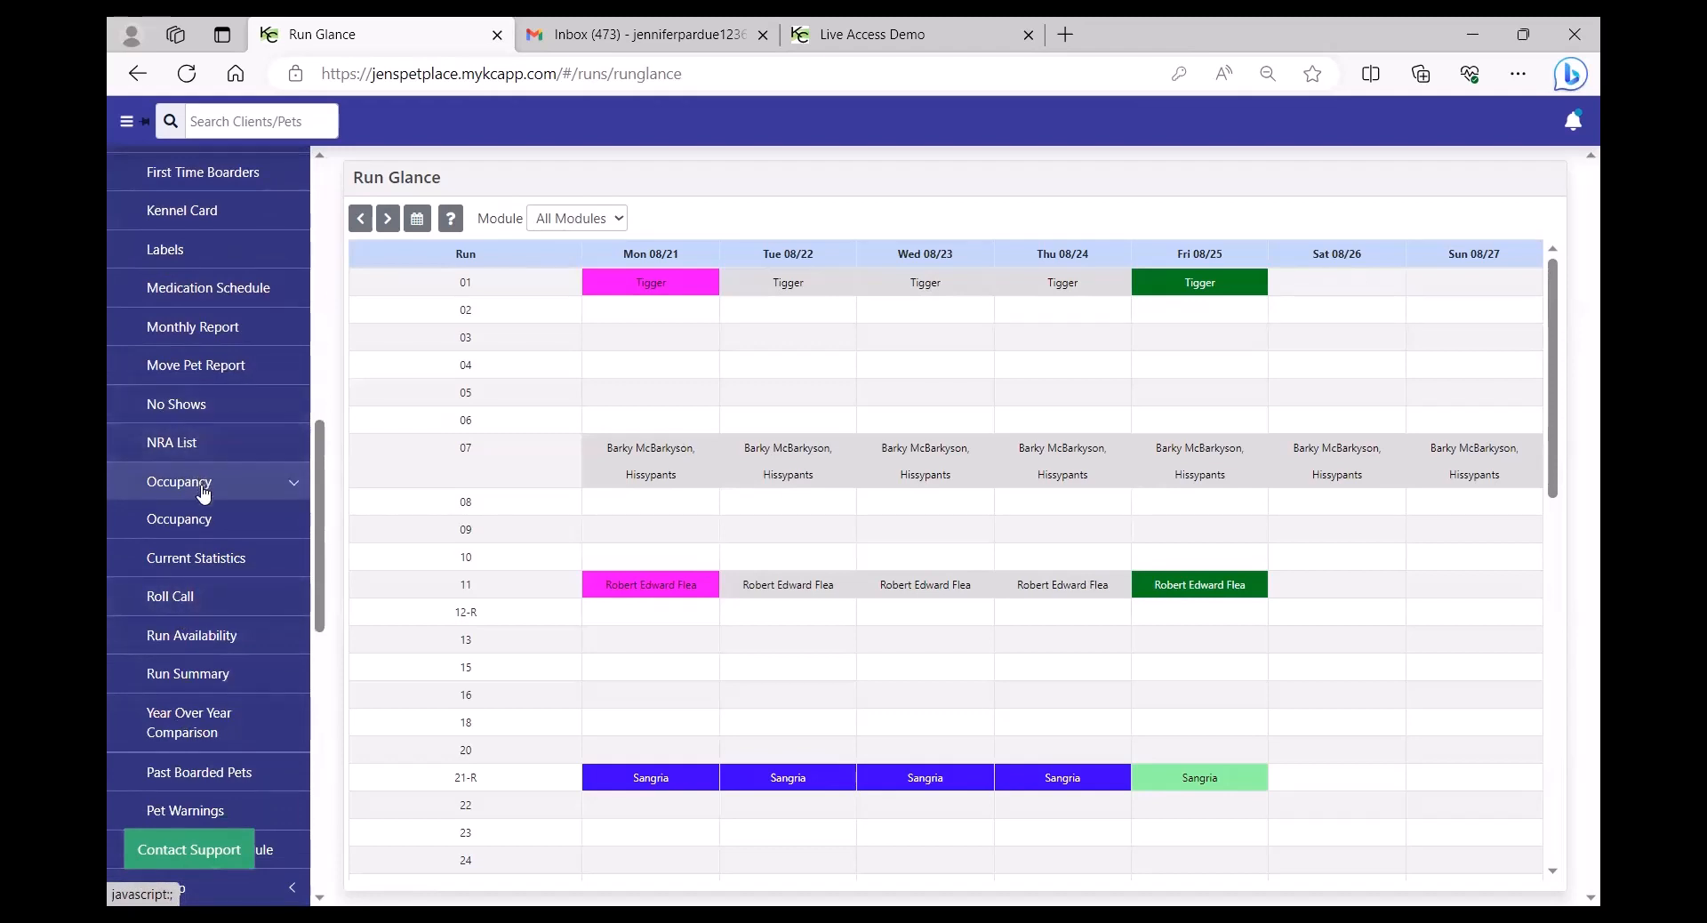
scroll(210, 496, "down", 3)
scroll(217, 505, "down", 1)
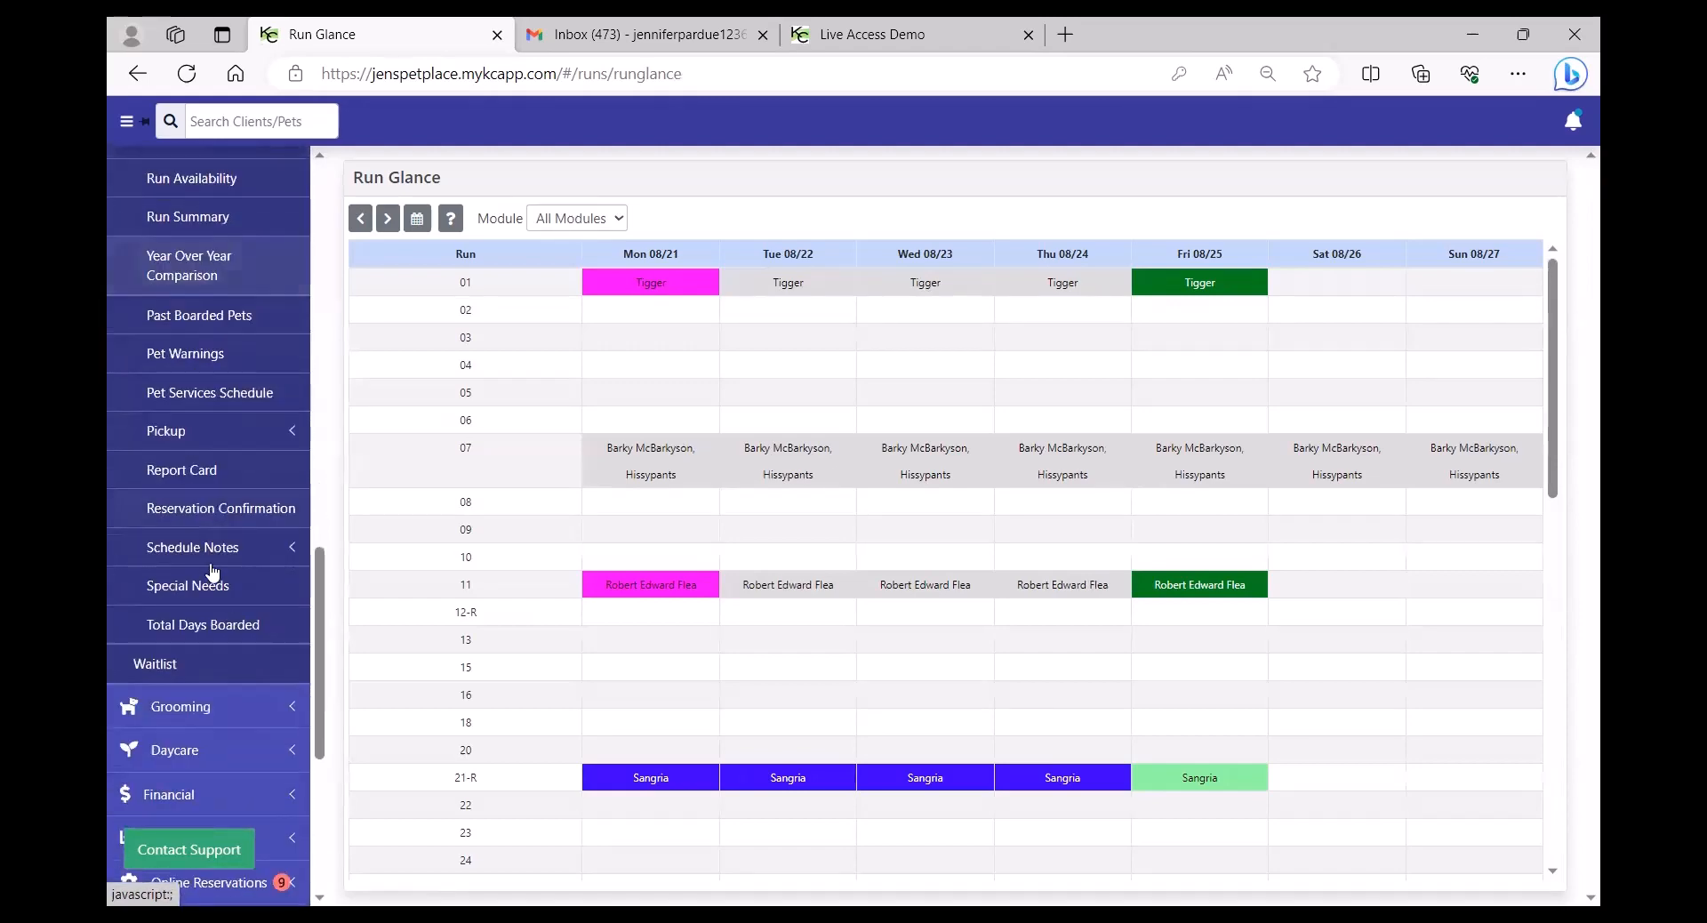
left_click(178, 660)
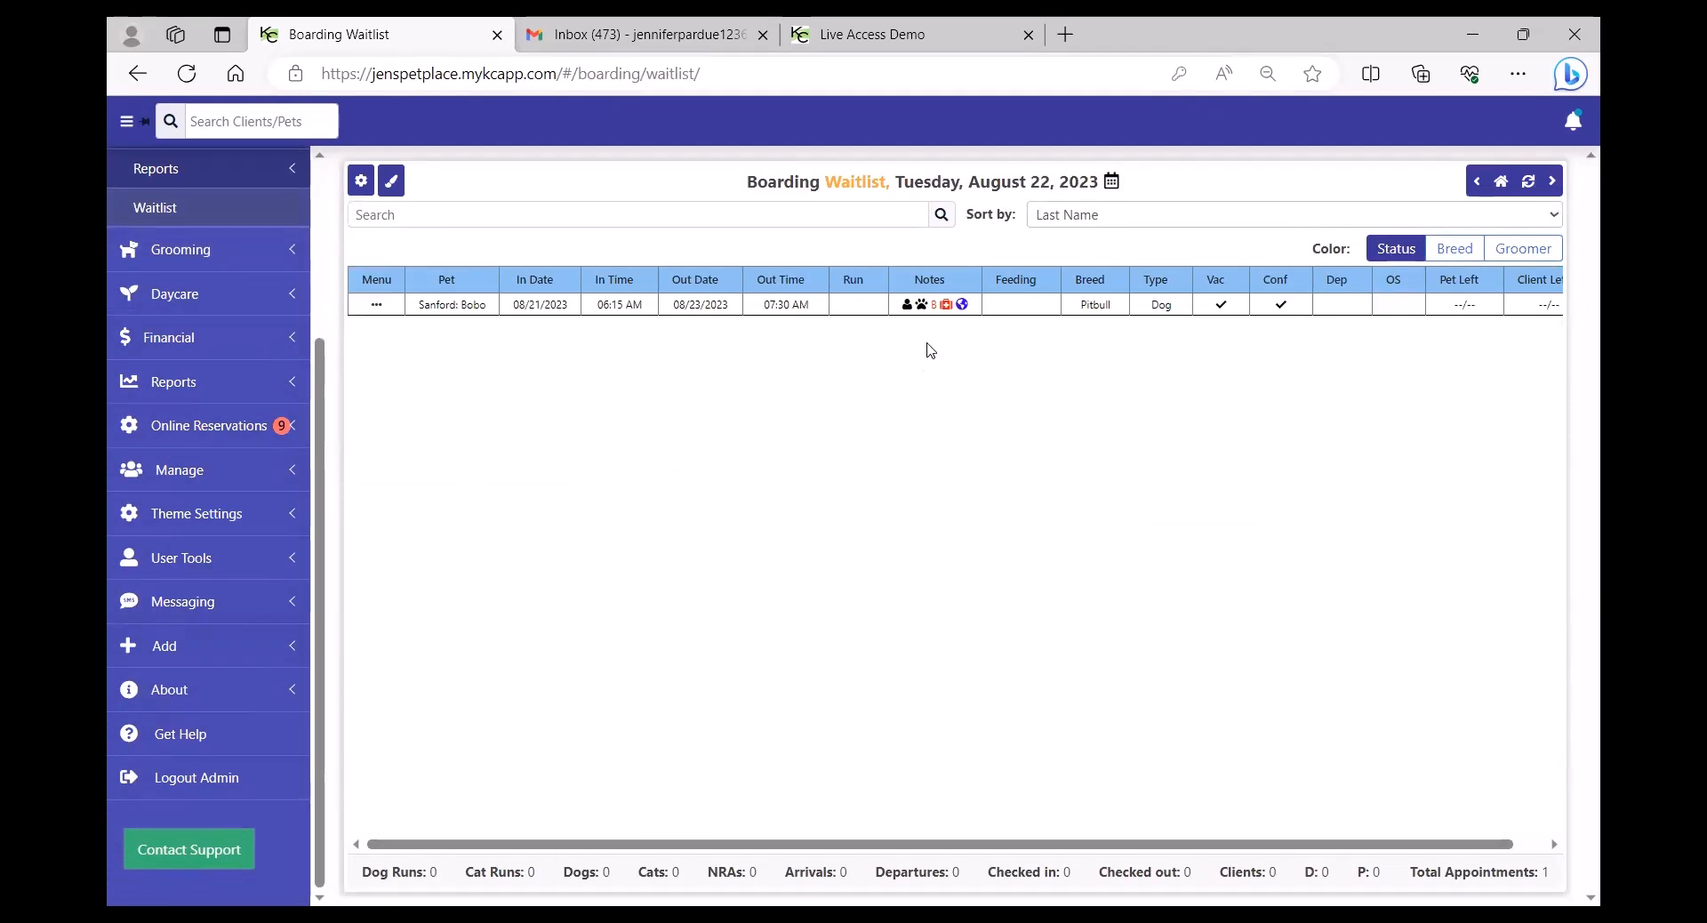
View the grooming schedule and the weekly grooming calendar.
left_click(184, 251)
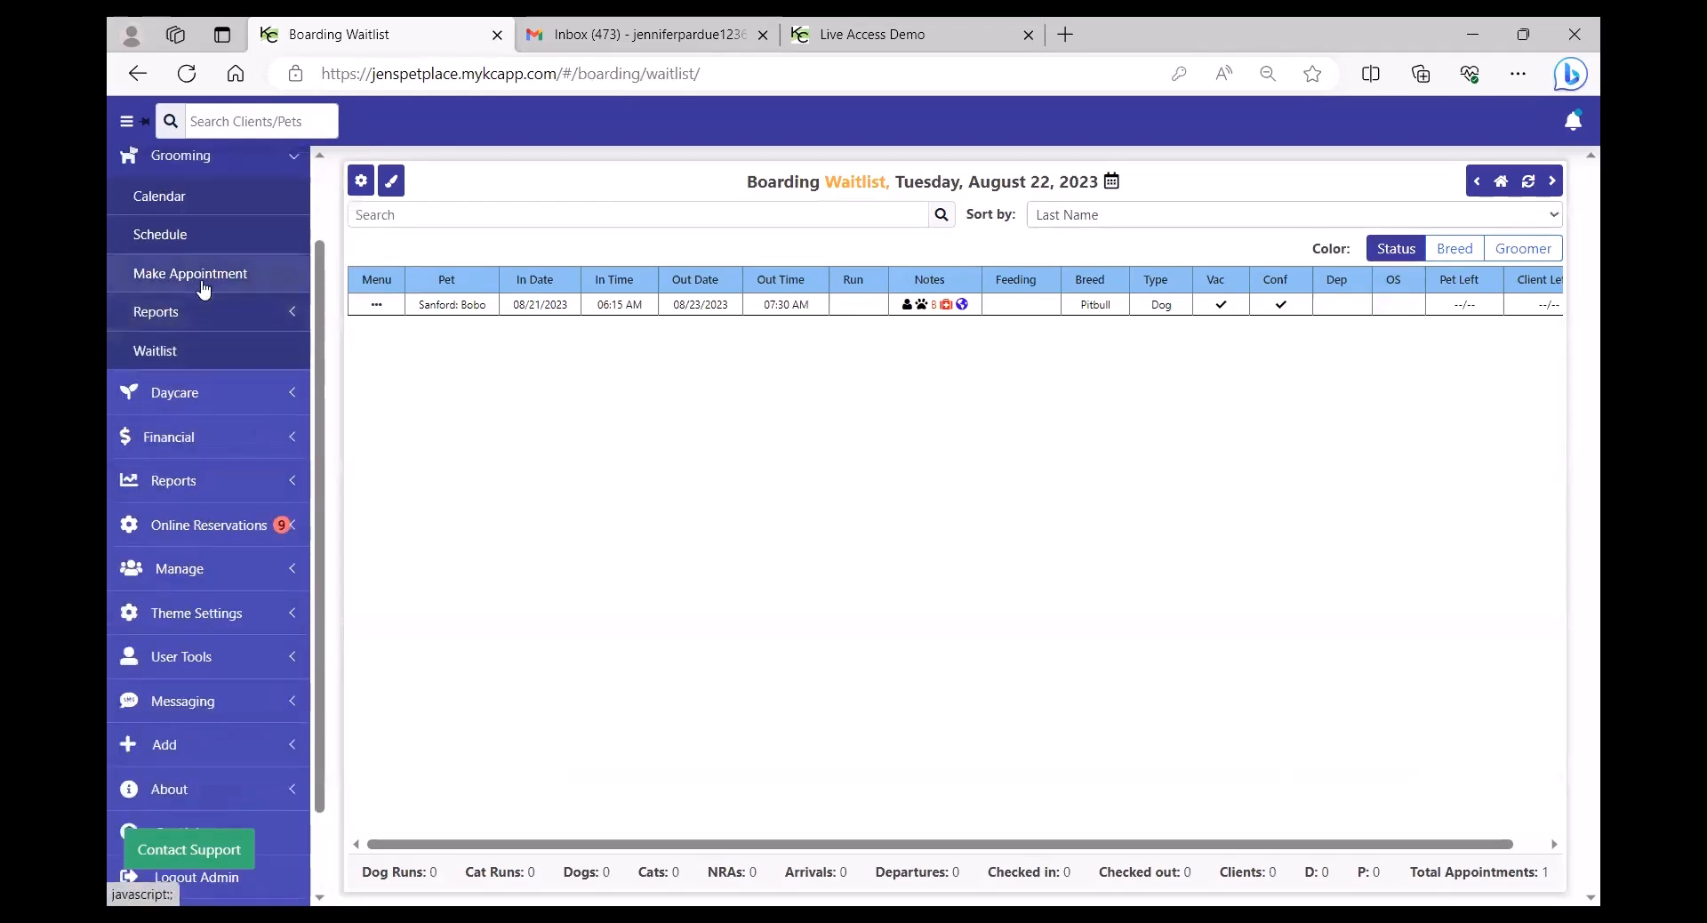
left_click(184, 247)
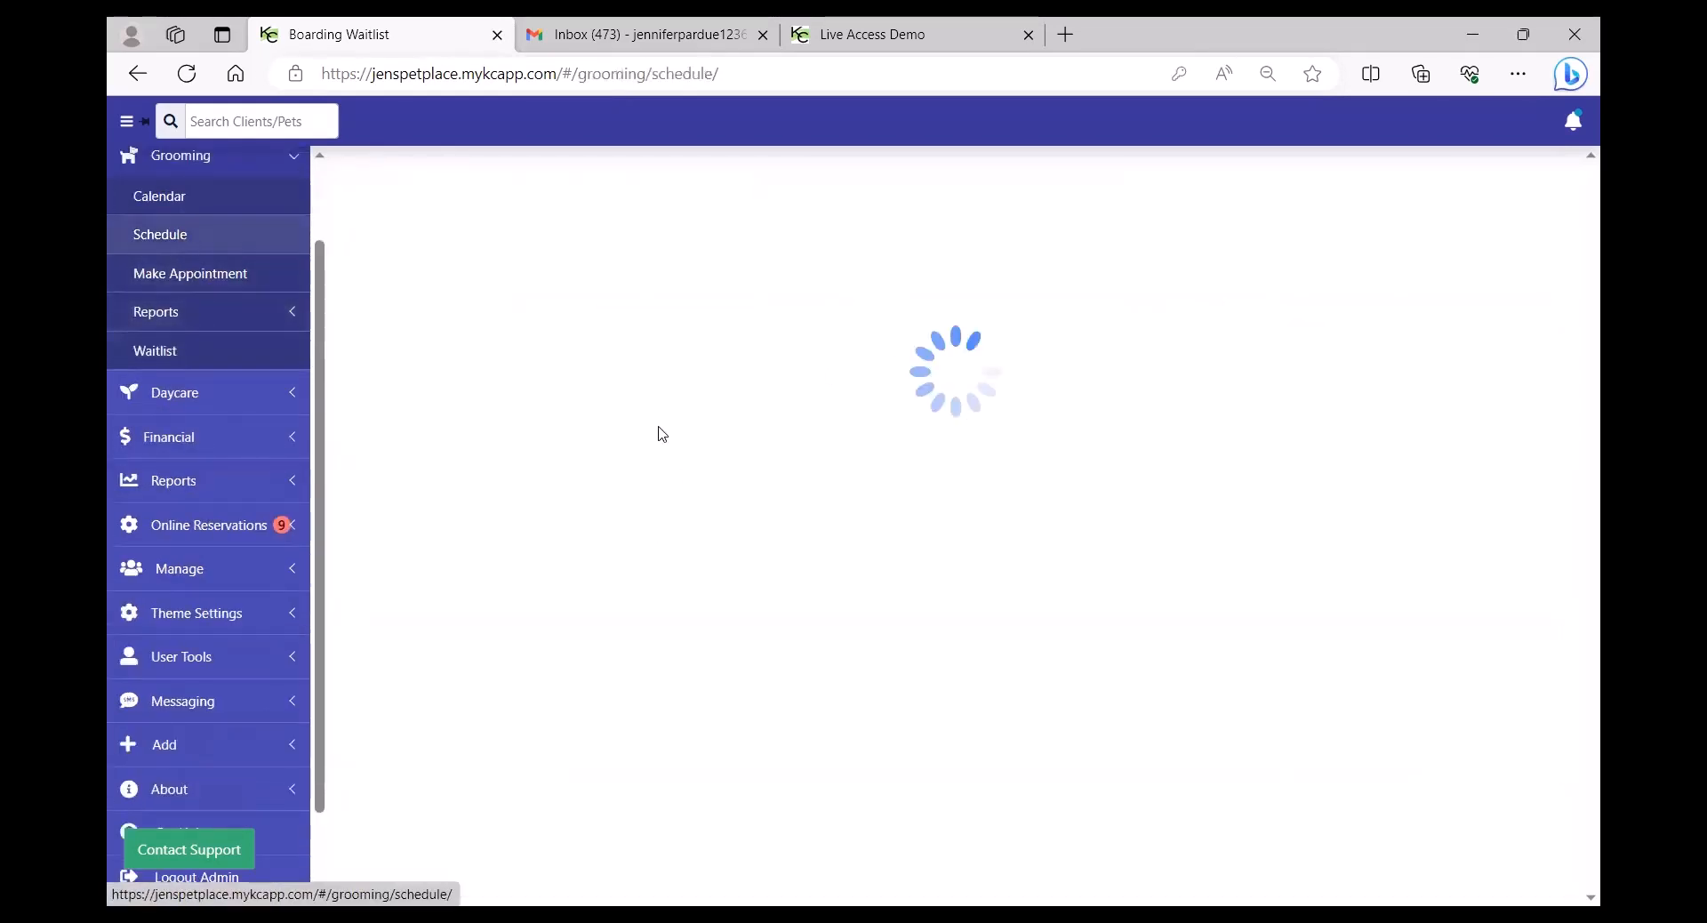
left_click(177, 202)
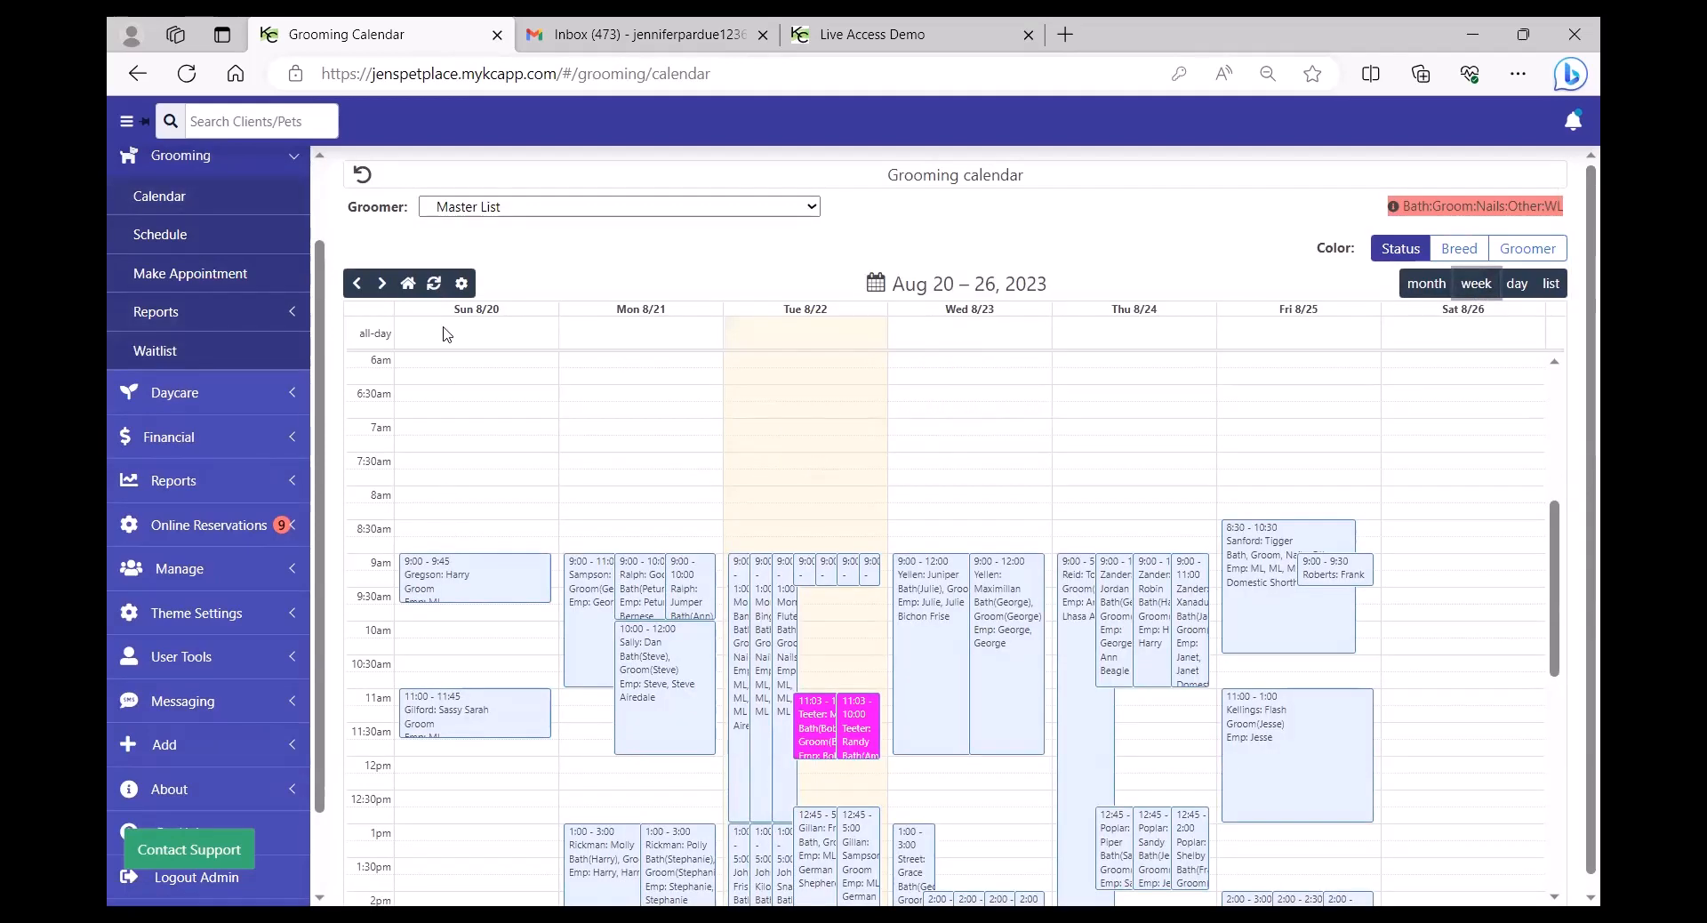
Start a new breed color scheme for the grooming calendar covering Airedale, Akita, Alaskan Malamute and American Eskimo Dog.
left_click(462, 284)
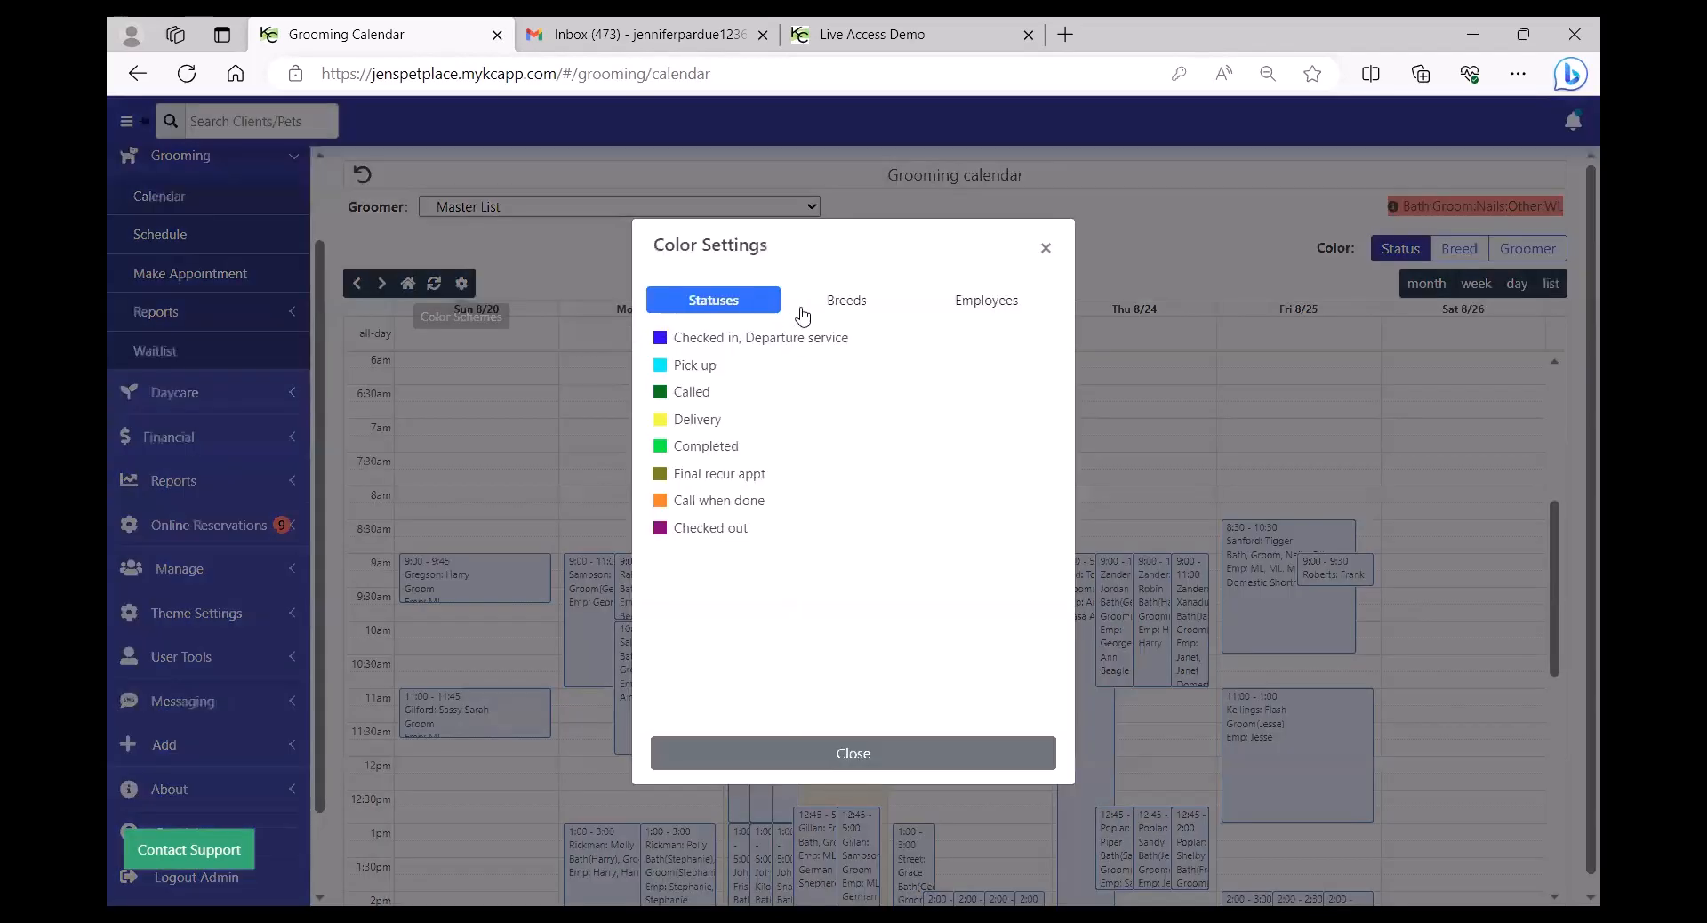
left_click(844, 302)
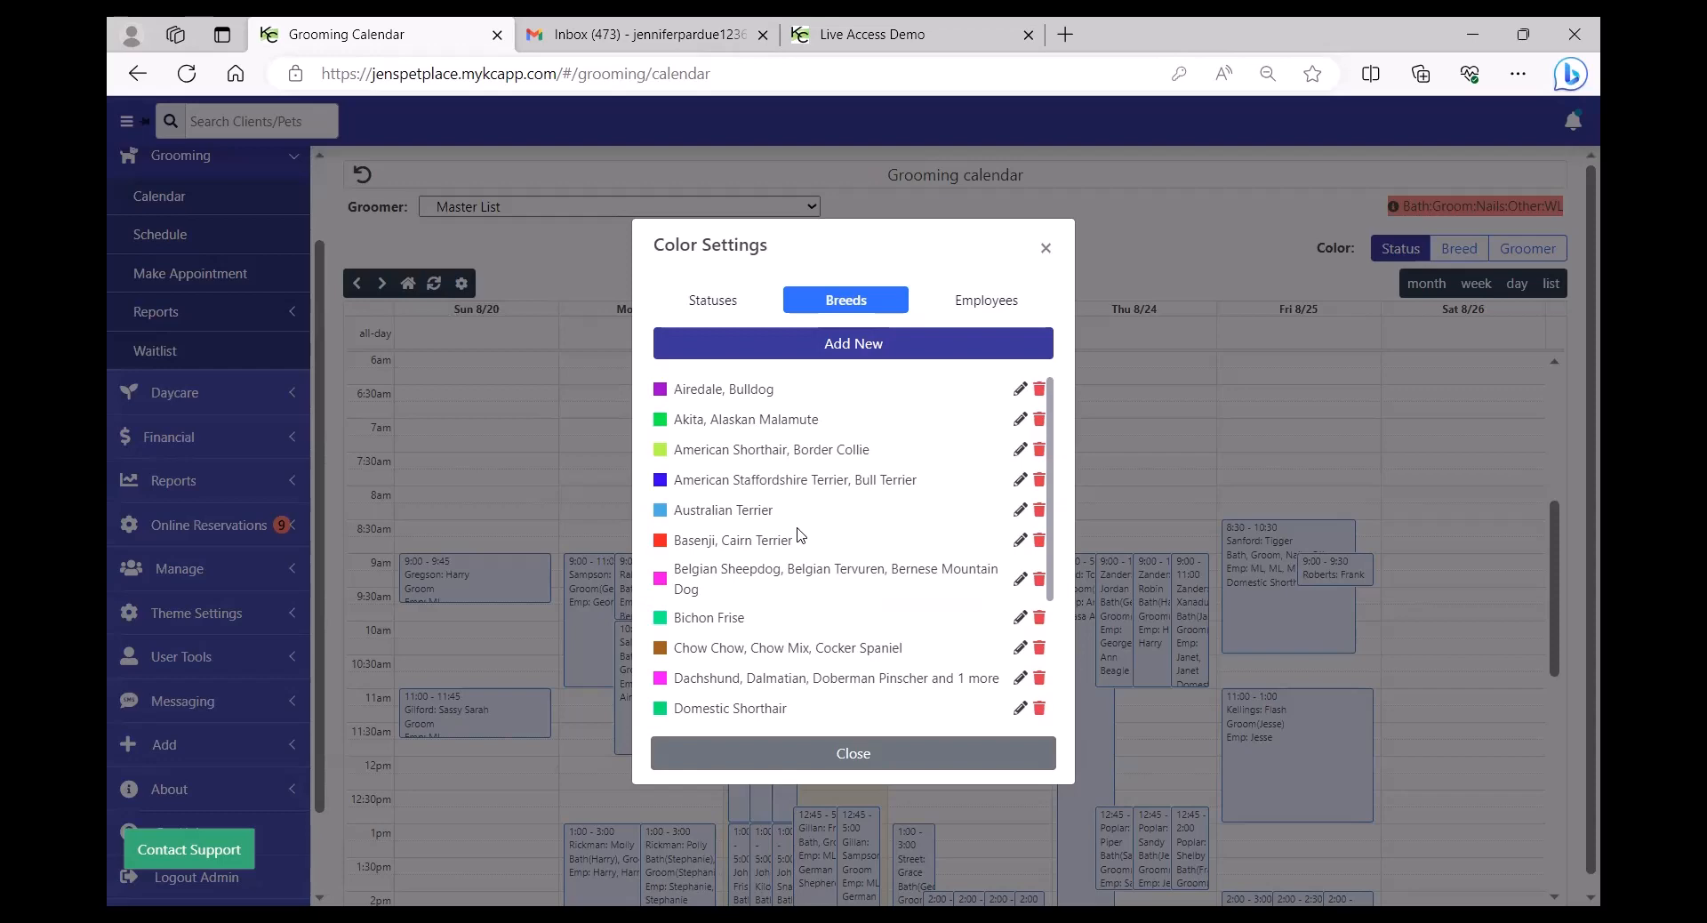
left_click(864, 351)
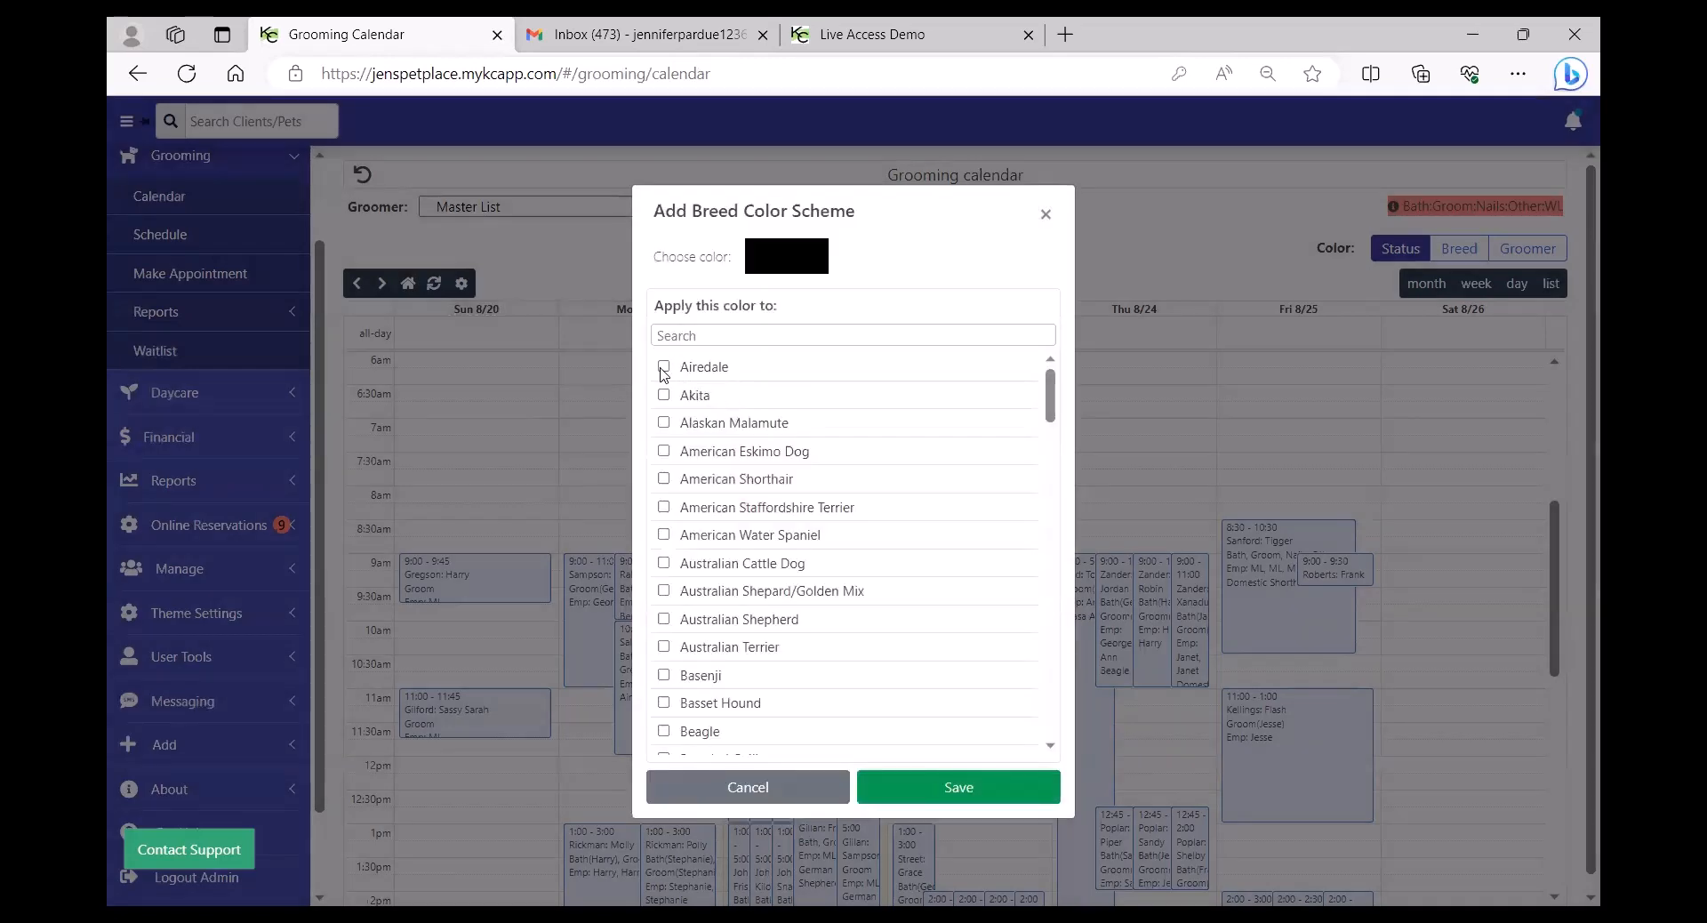
left_click(663, 367)
left_click(663, 395)
left_click(663, 422)
left_click(664, 451)
Try a custom light purple (RGB 226, 182, 242) as the breed scheme's color and discard the scheme.
left_click(794, 269)
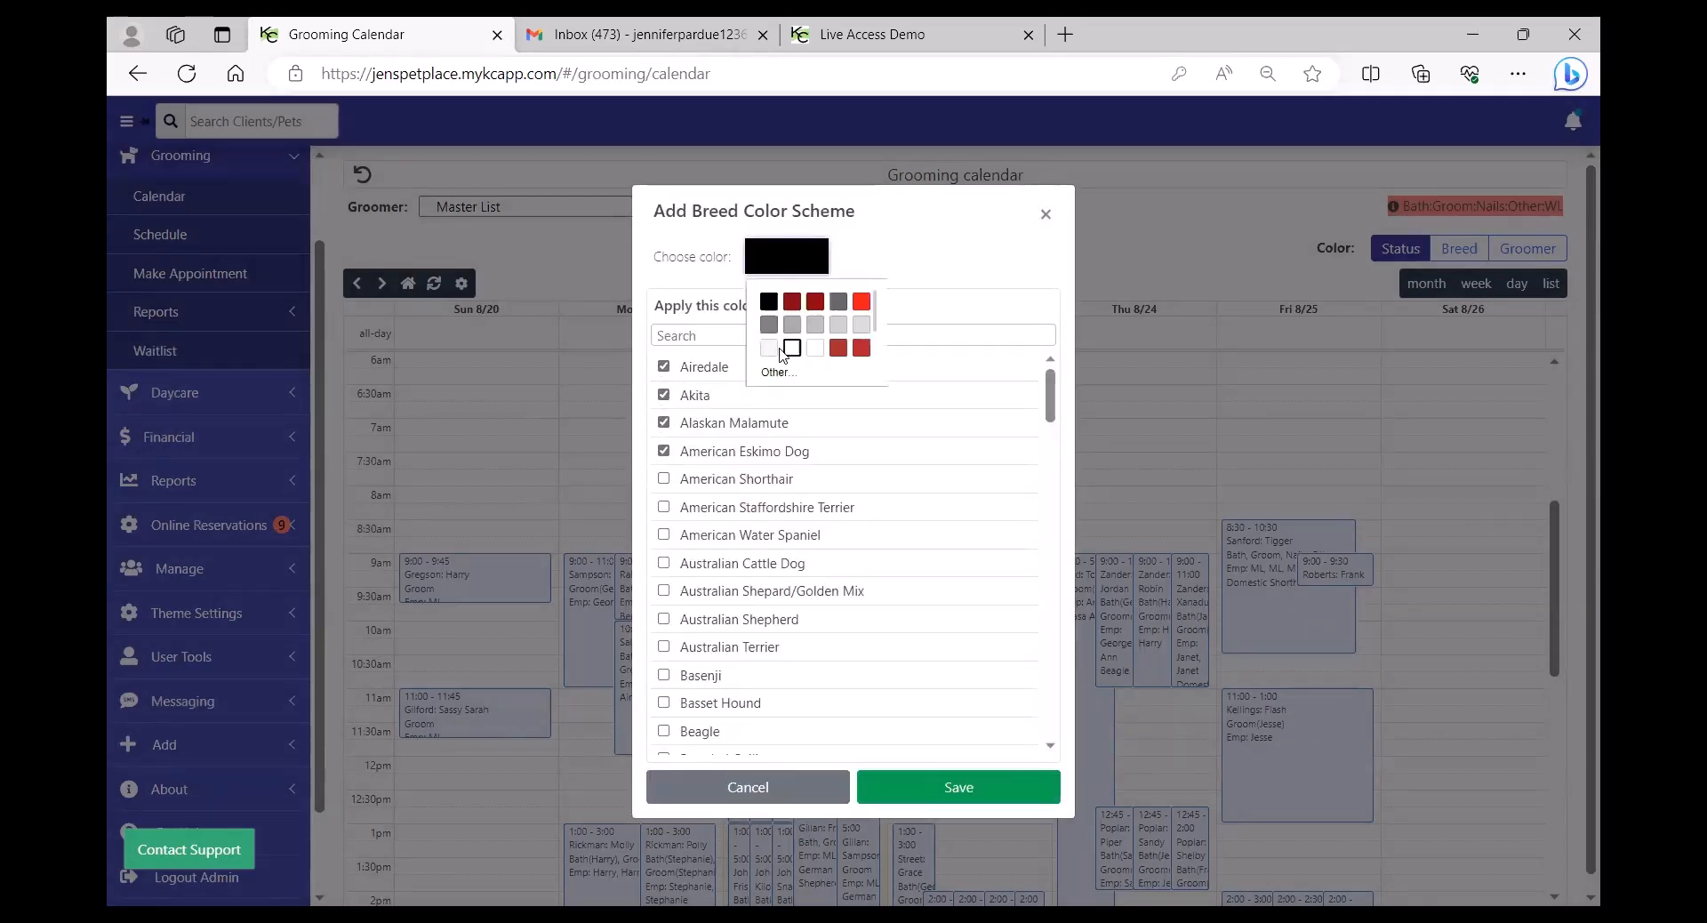
scroll(870, 313, "down", 5)
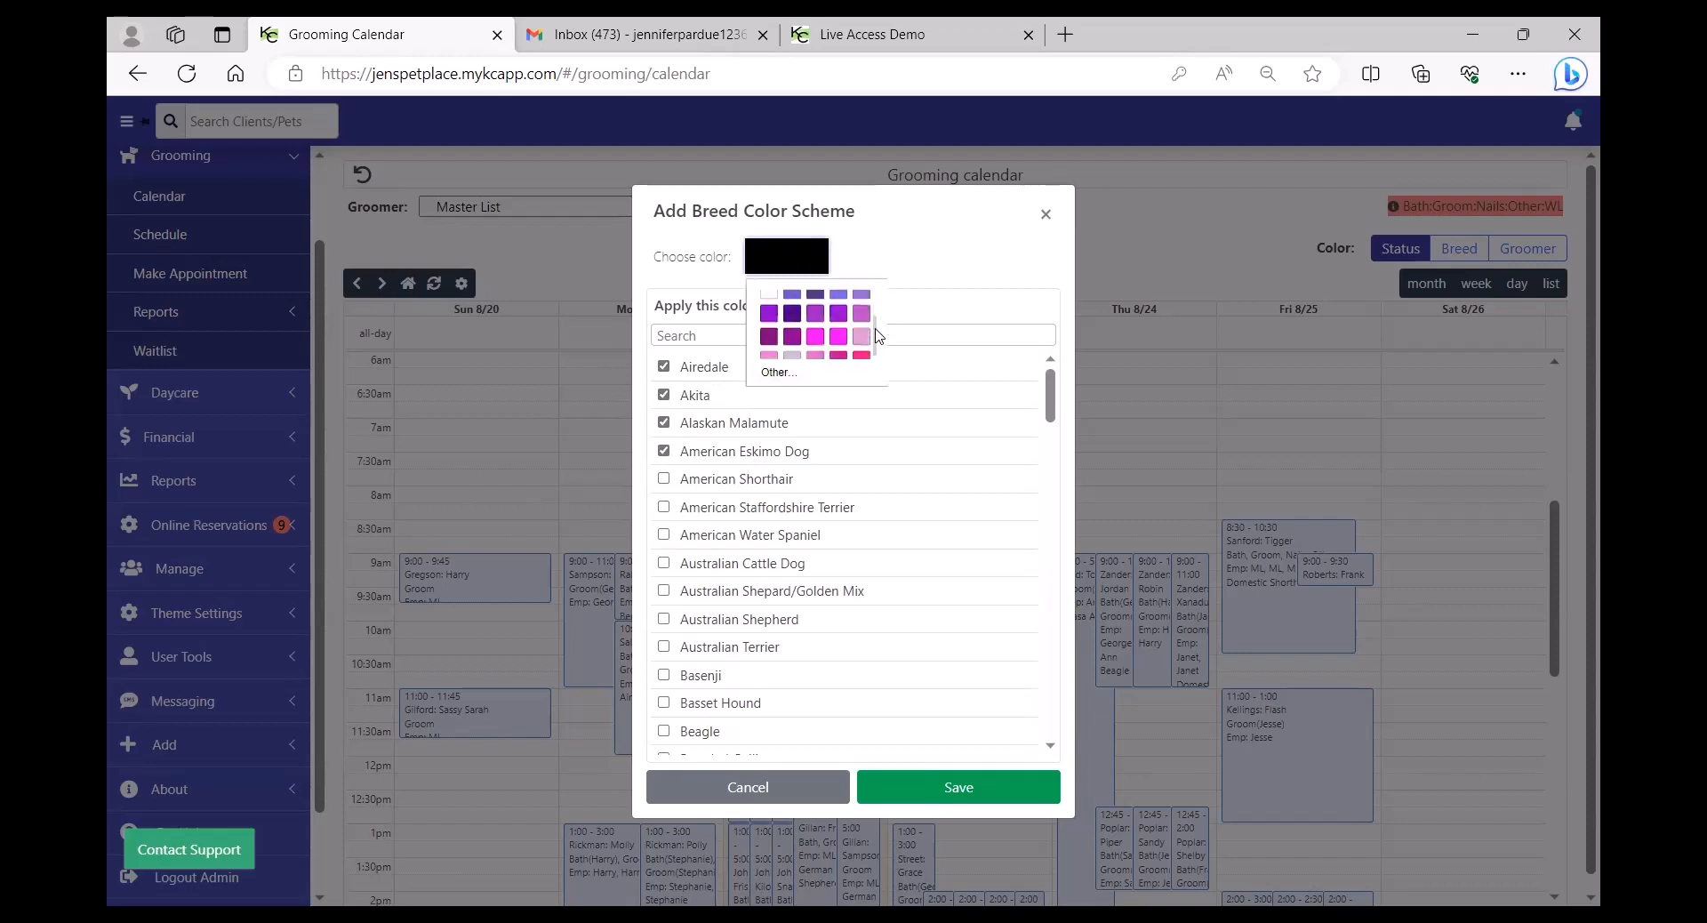
left_click(780, 374)
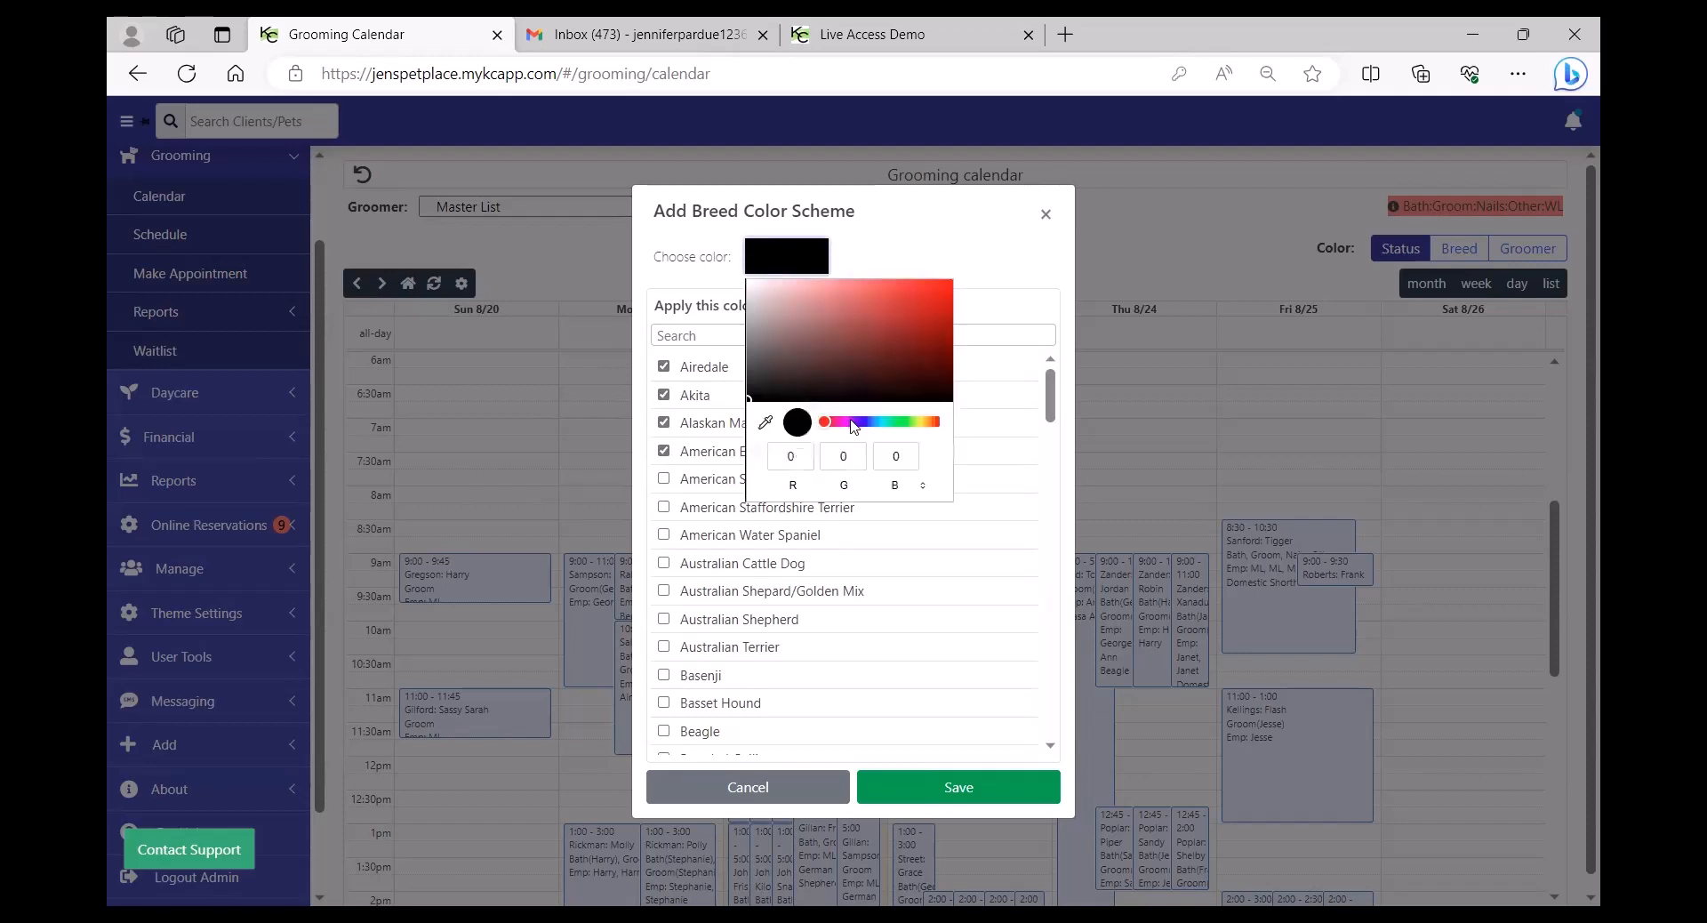
left_click_drag(933, 284, 797, 285)
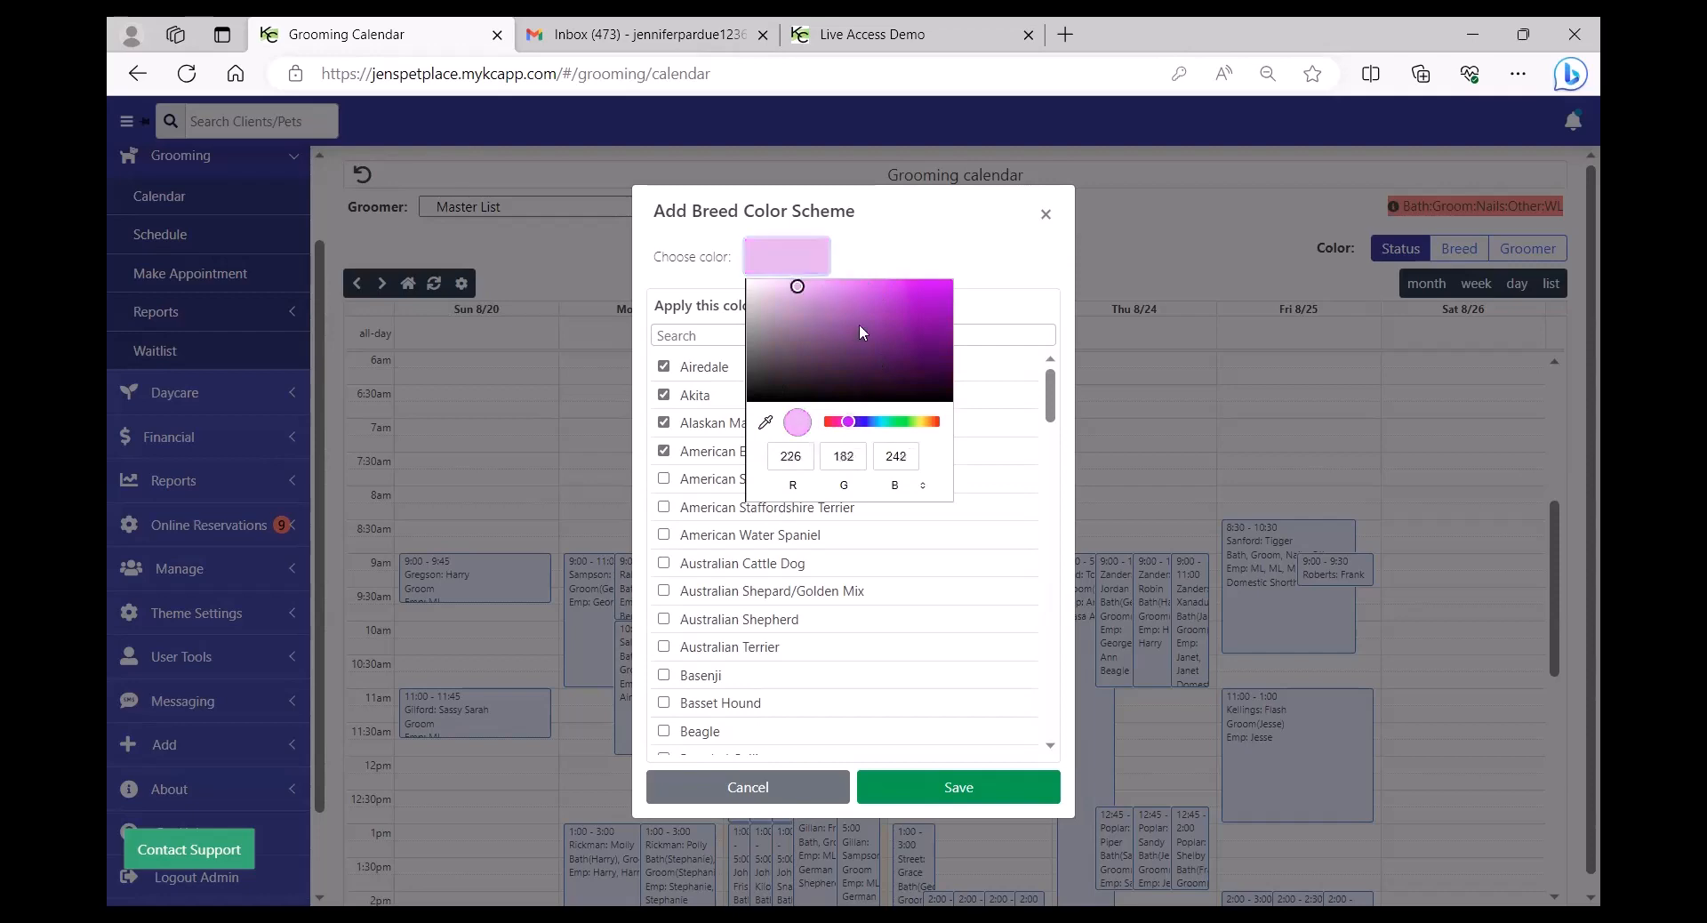
left_click(784, 790)
View the employee color settings and turn on breed and groomer coloring in the grooming calendar.
left_click(978, 300)
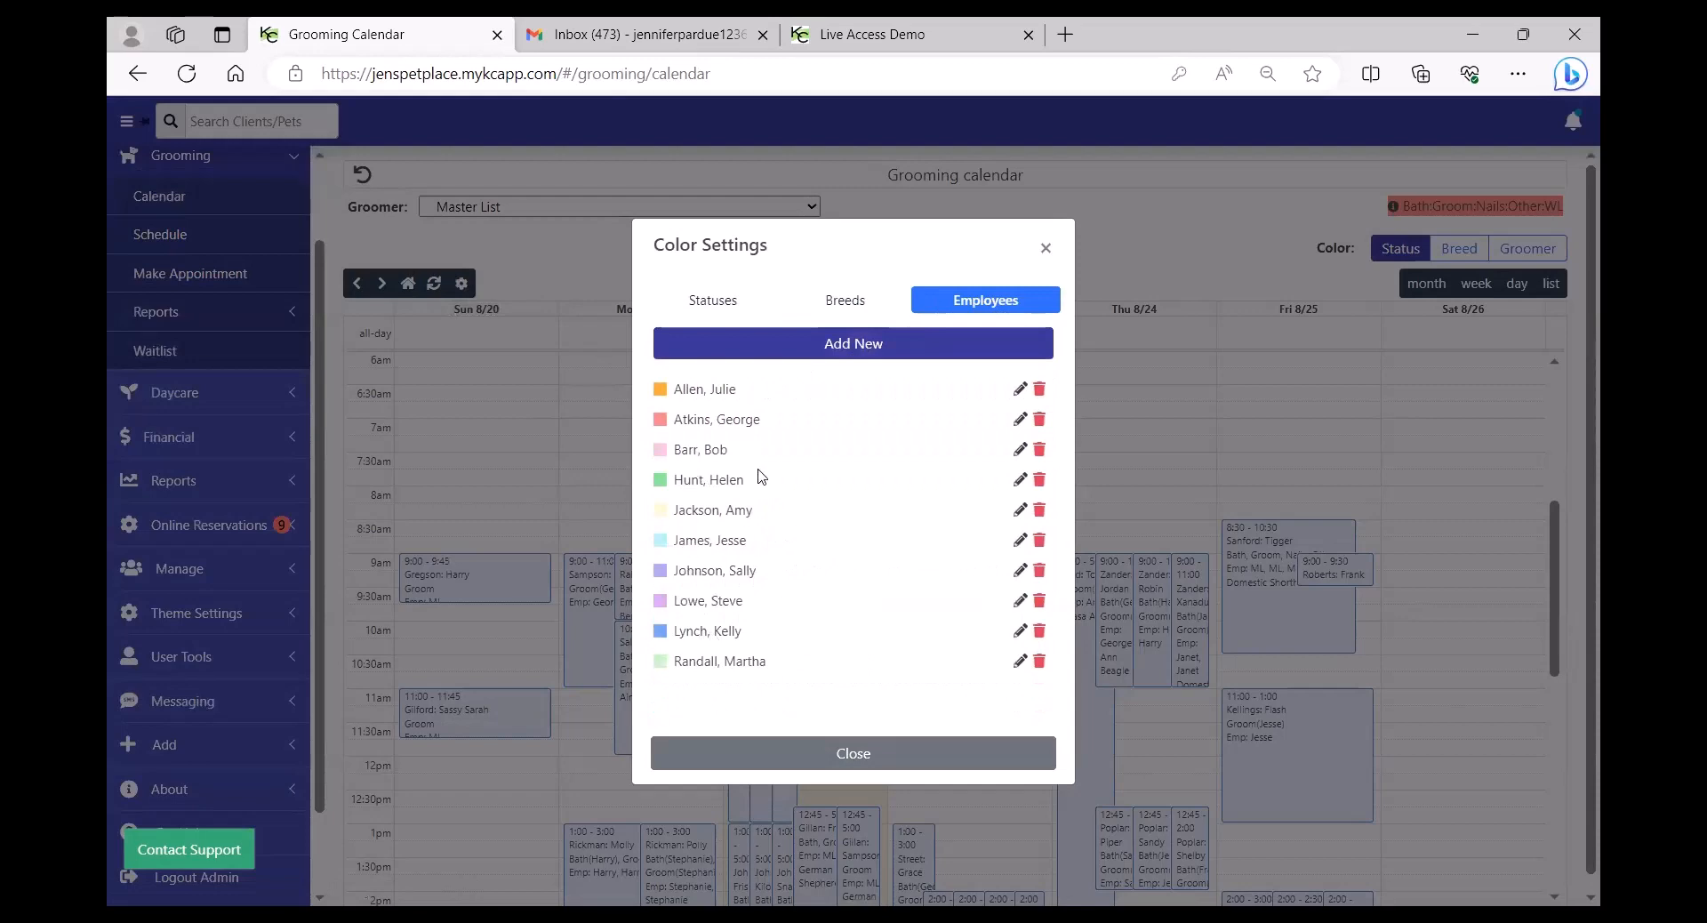
left_click(862, 756)
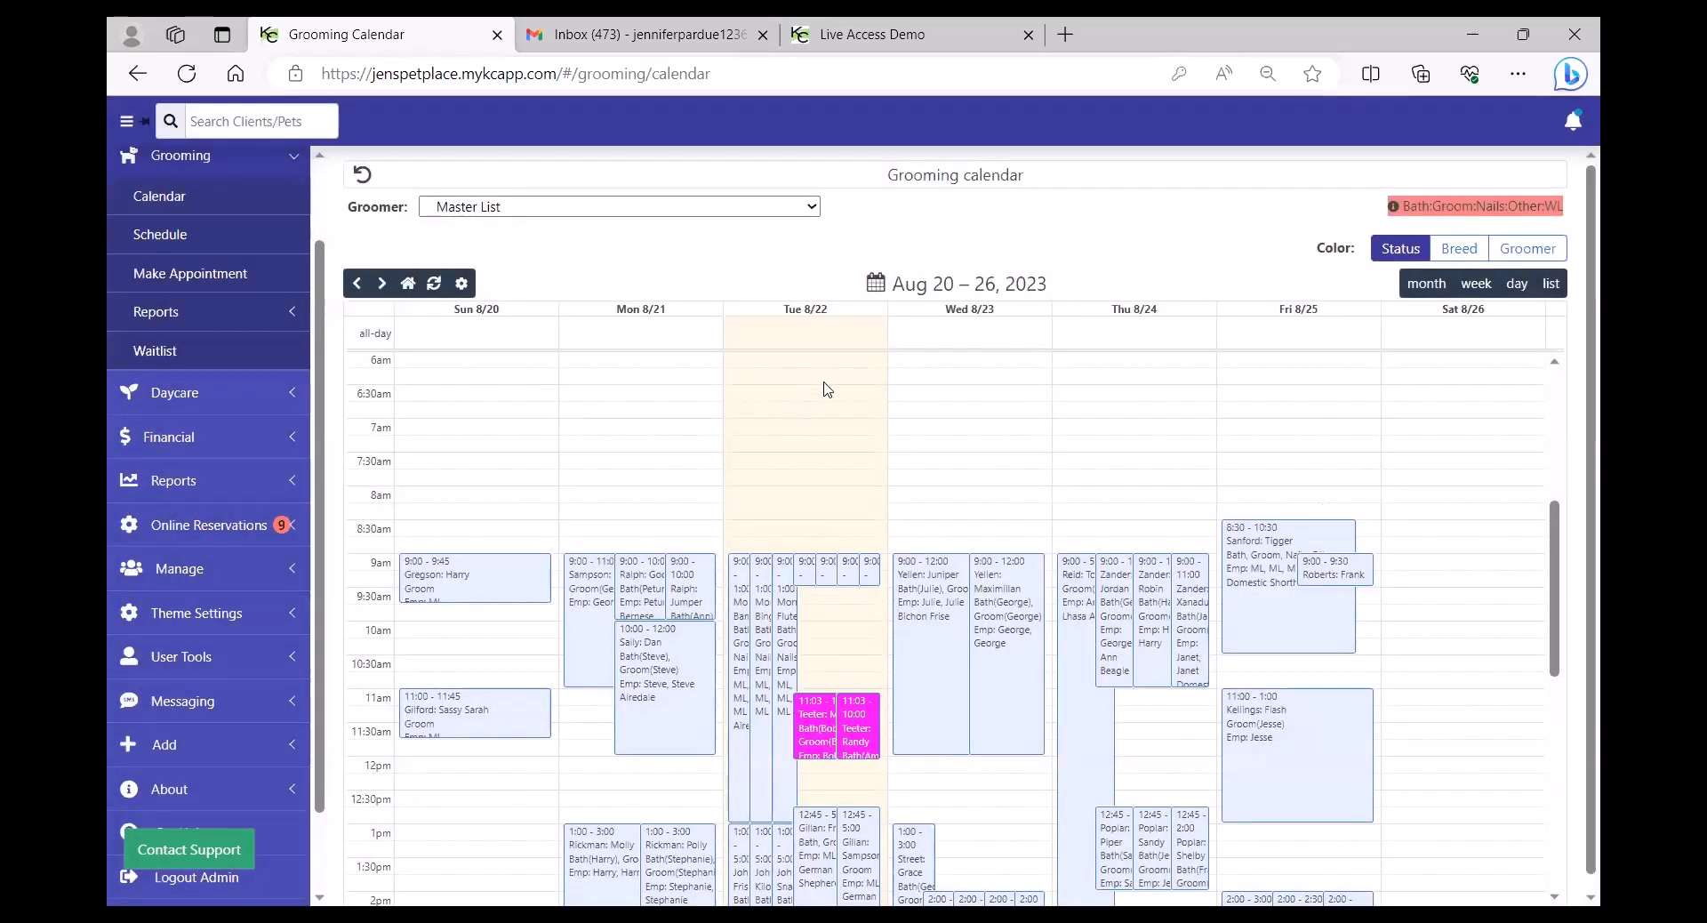
left_click(1467, 257)
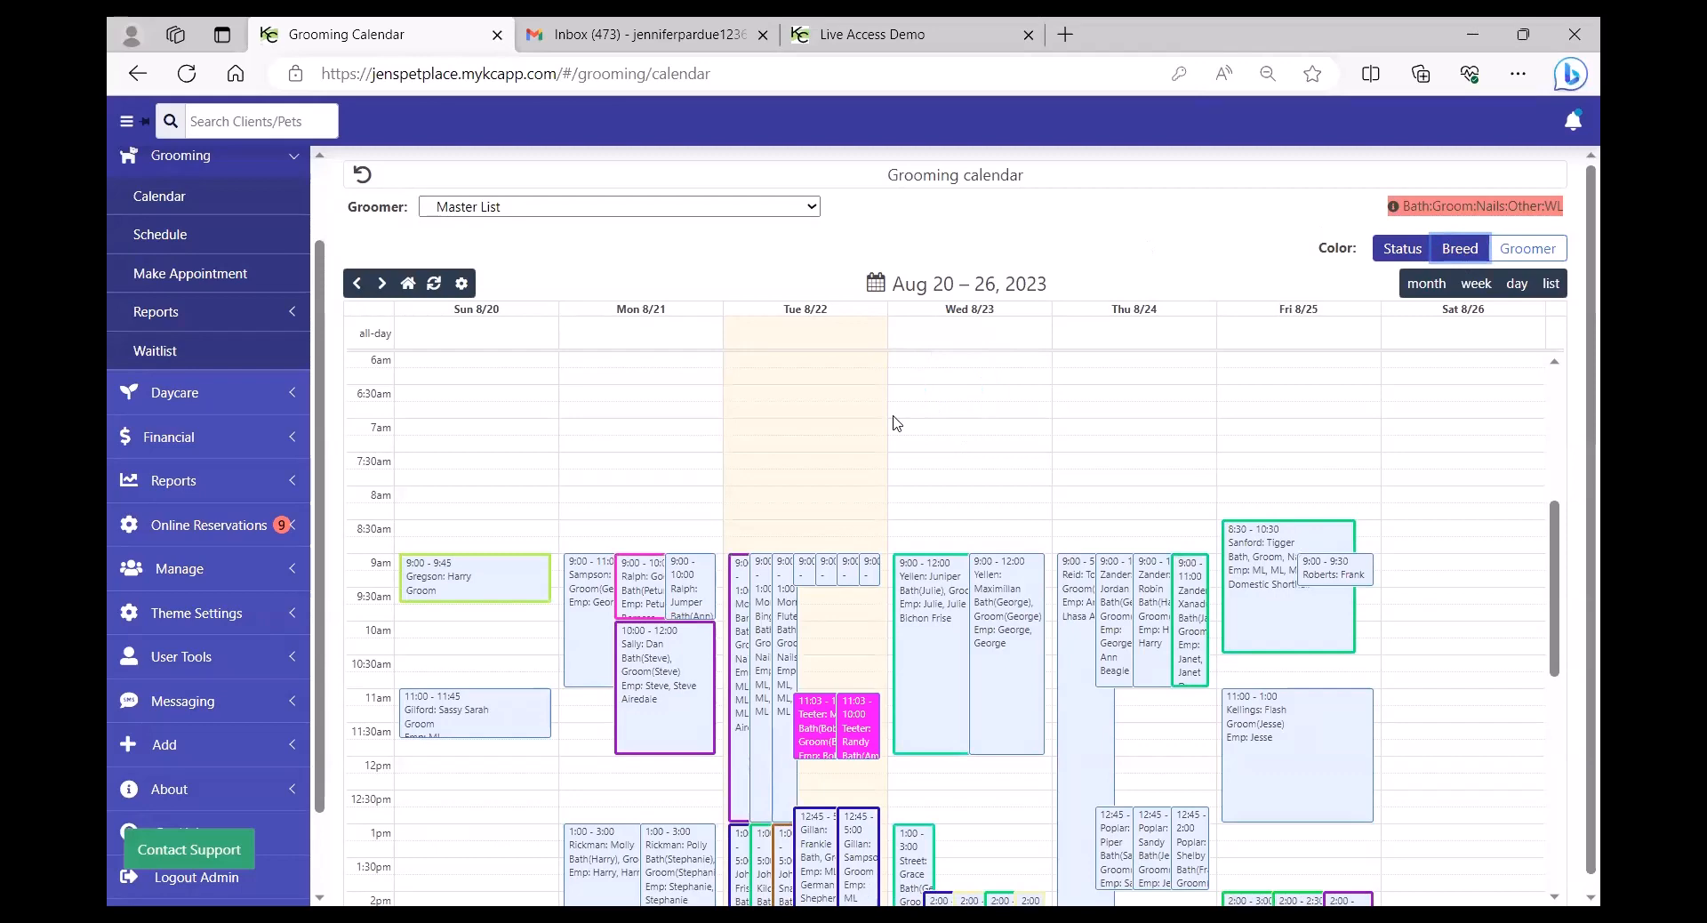
scroll(897, 423, "down", 1)
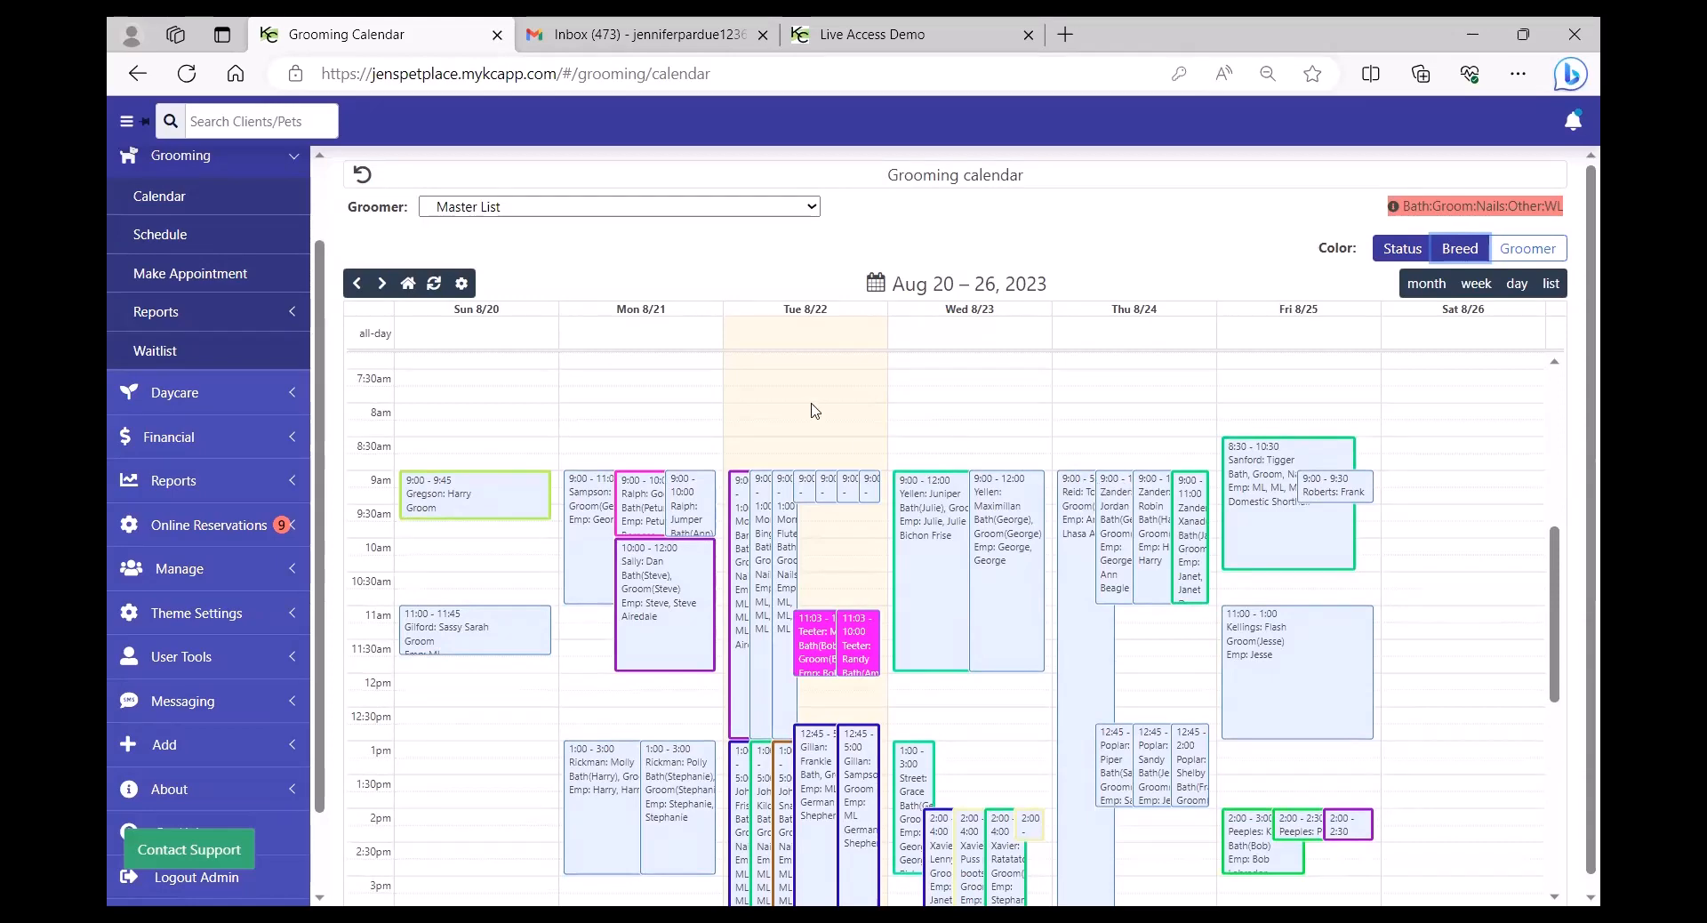
left_click(1527, 250)
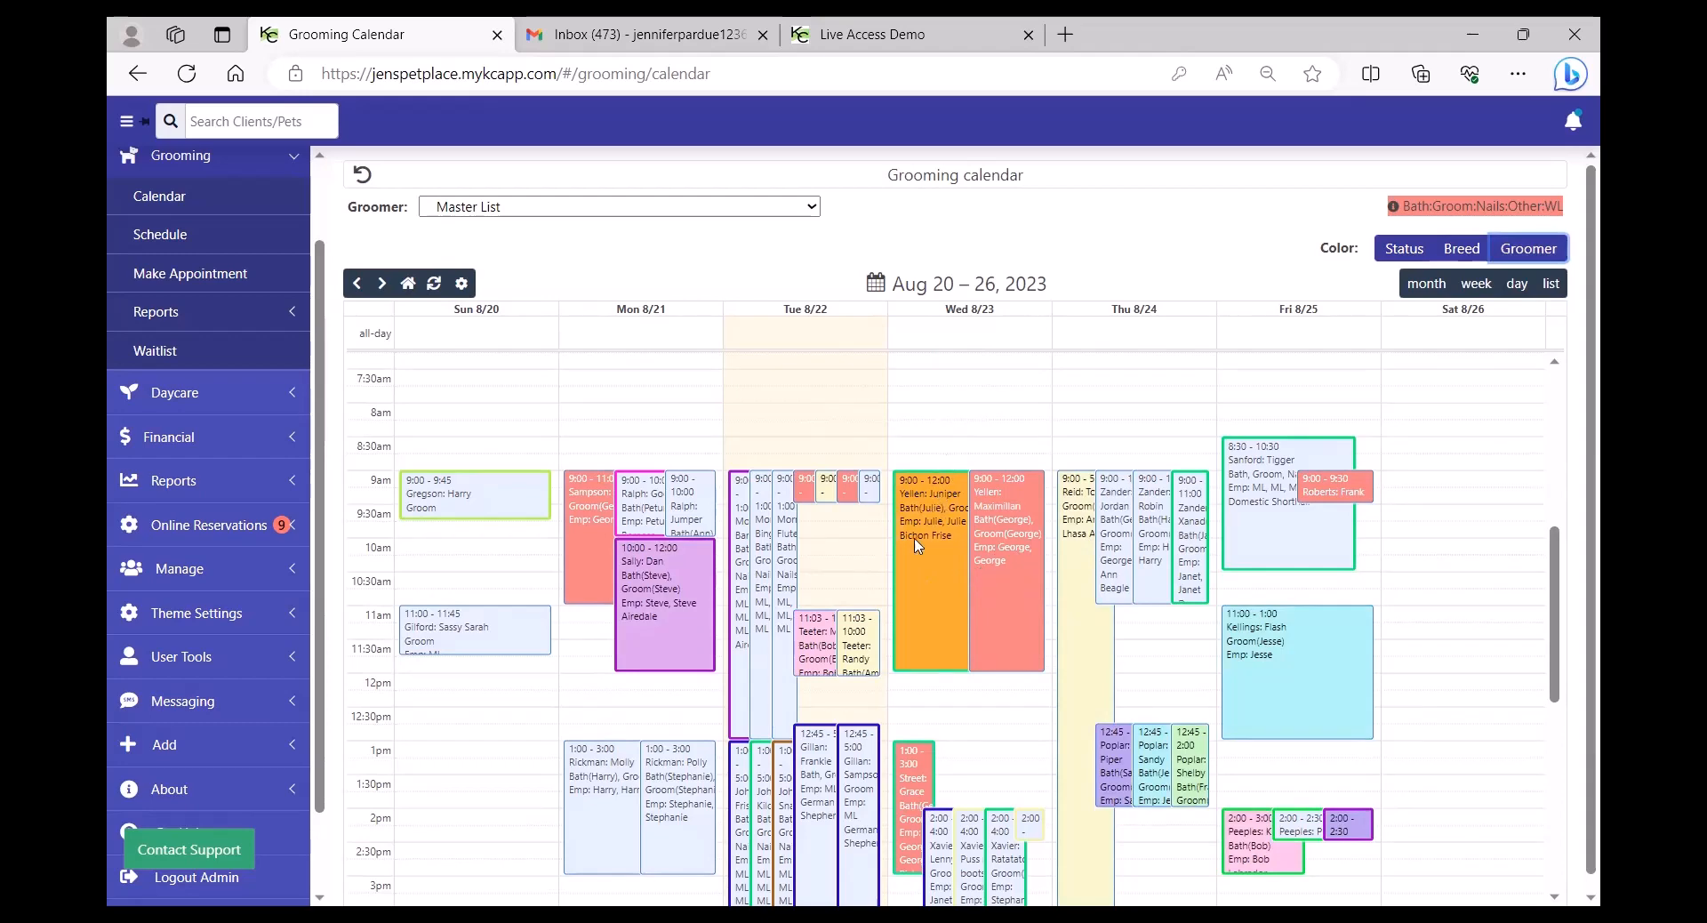
Compare the daily grooming schedule with groomer coloring turned off and on.
left_click(153, 235)
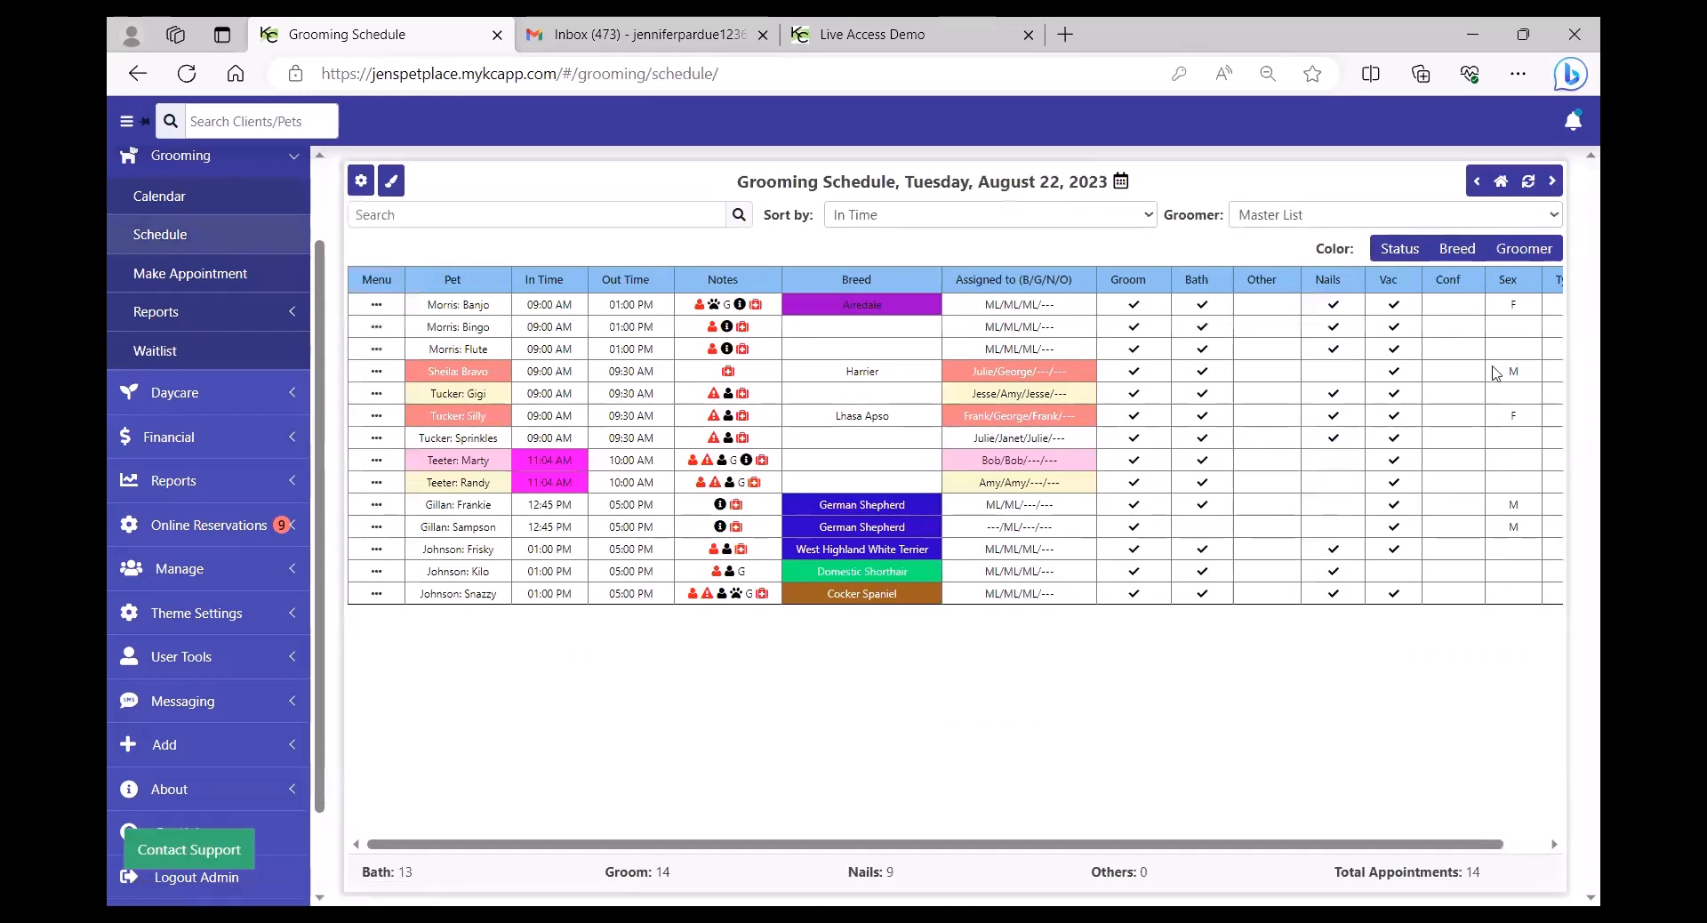
left_click(1516, 250)
left_click(1459, 249)
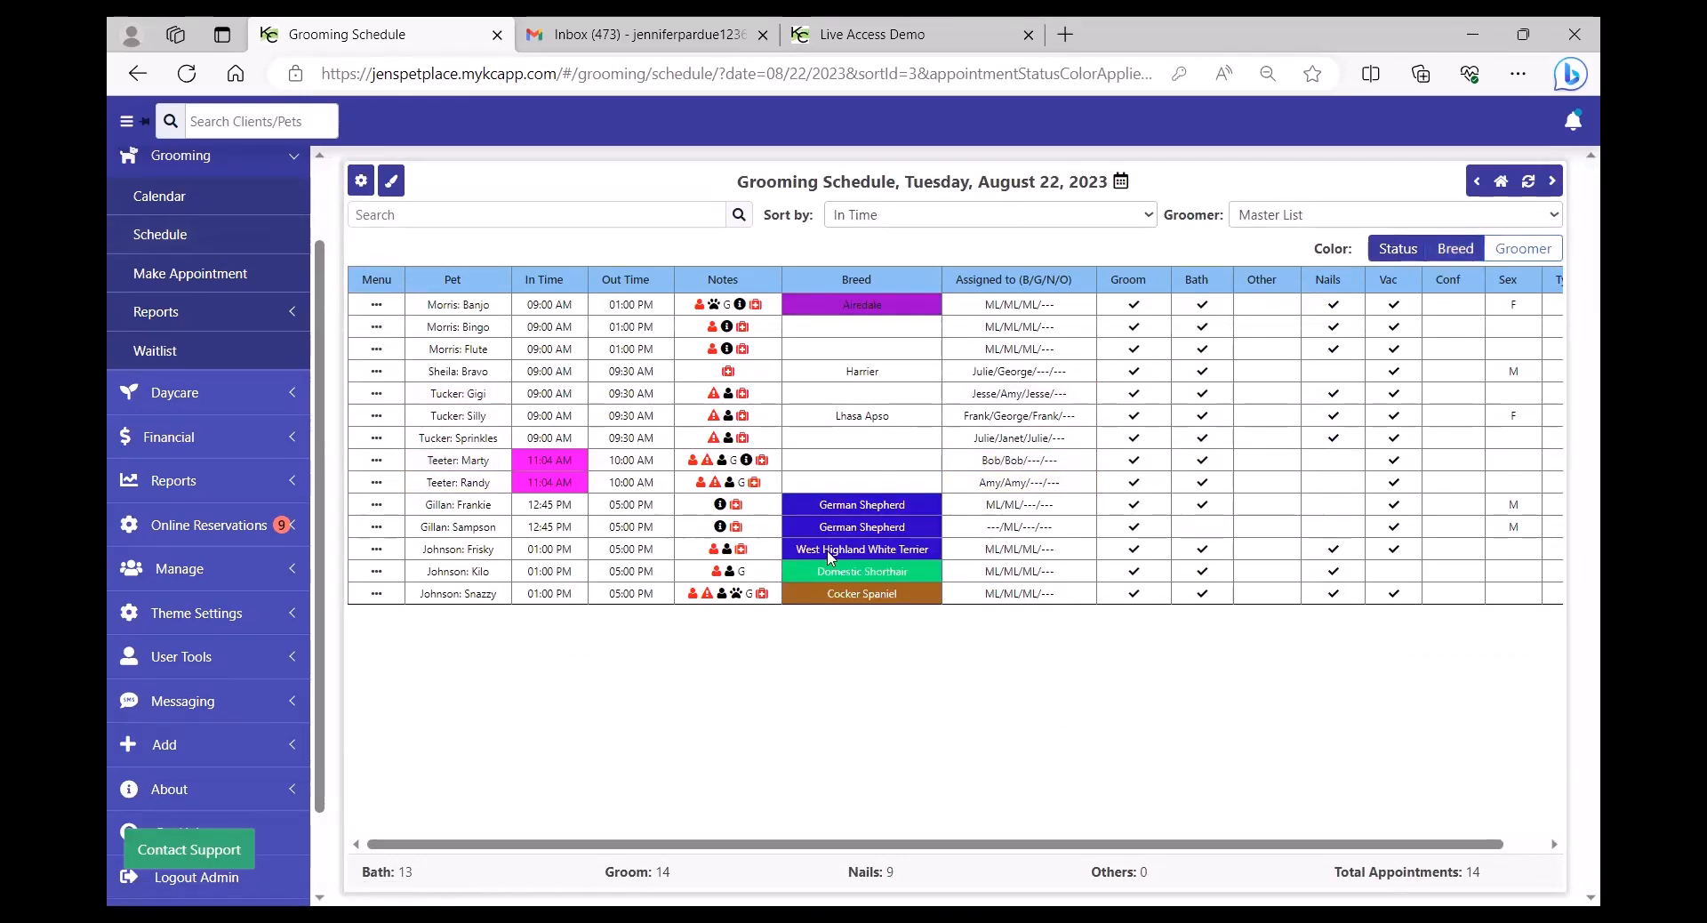
left_click(1522, 248)
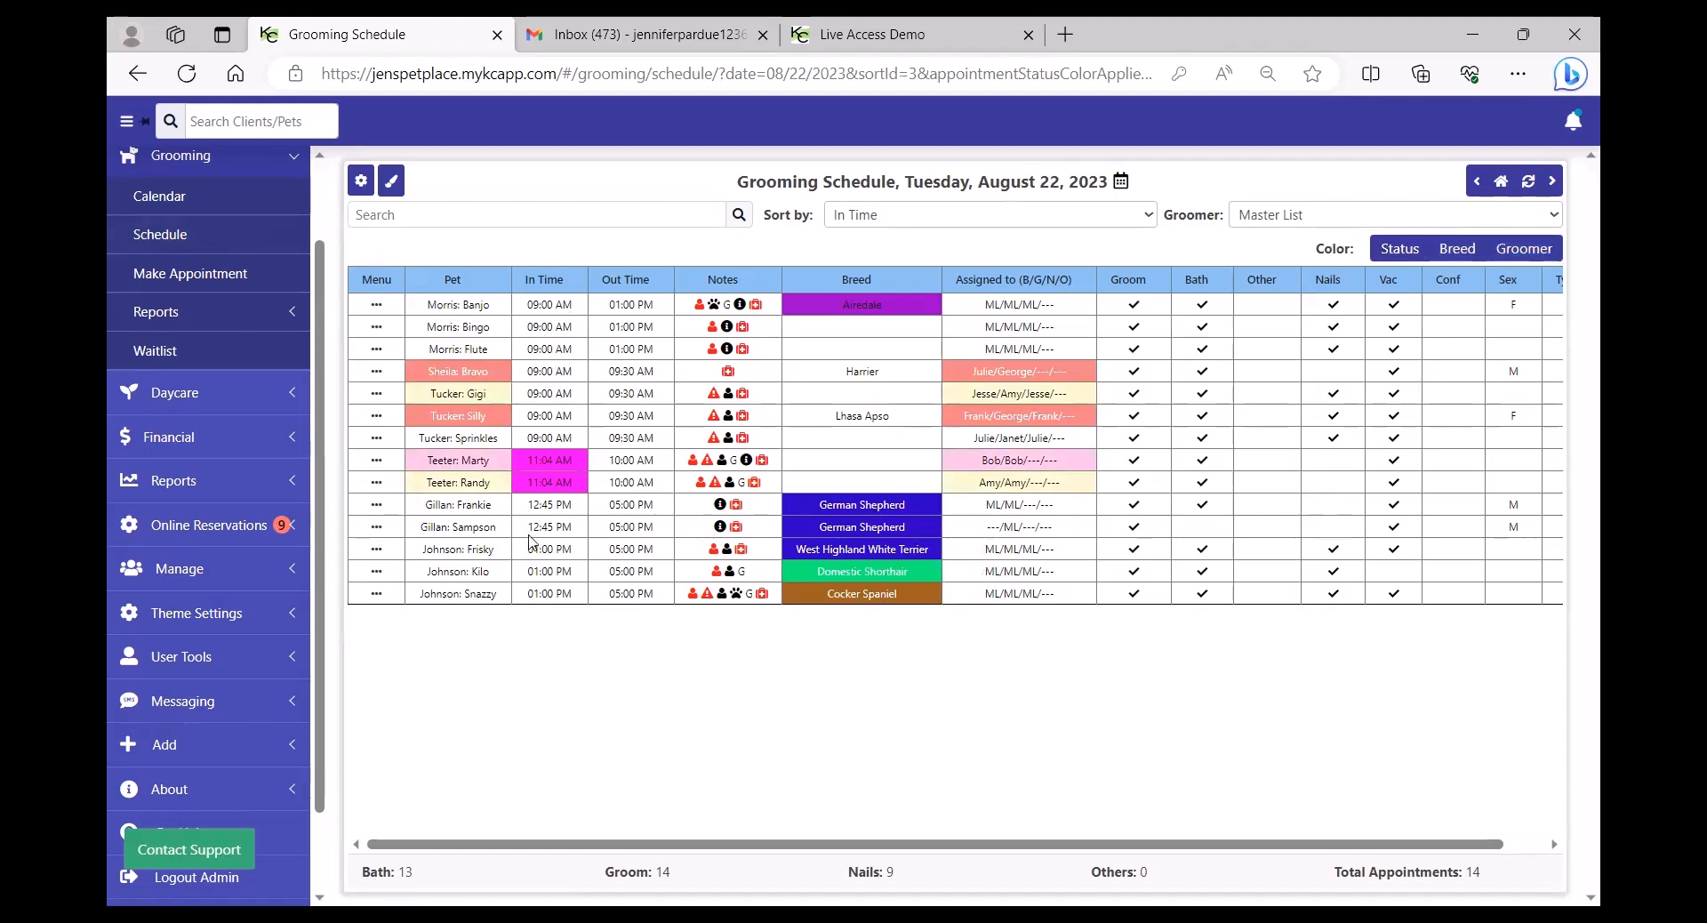
Browse the available grooming reports and view the daycare schedule.
left_click(153, 311)
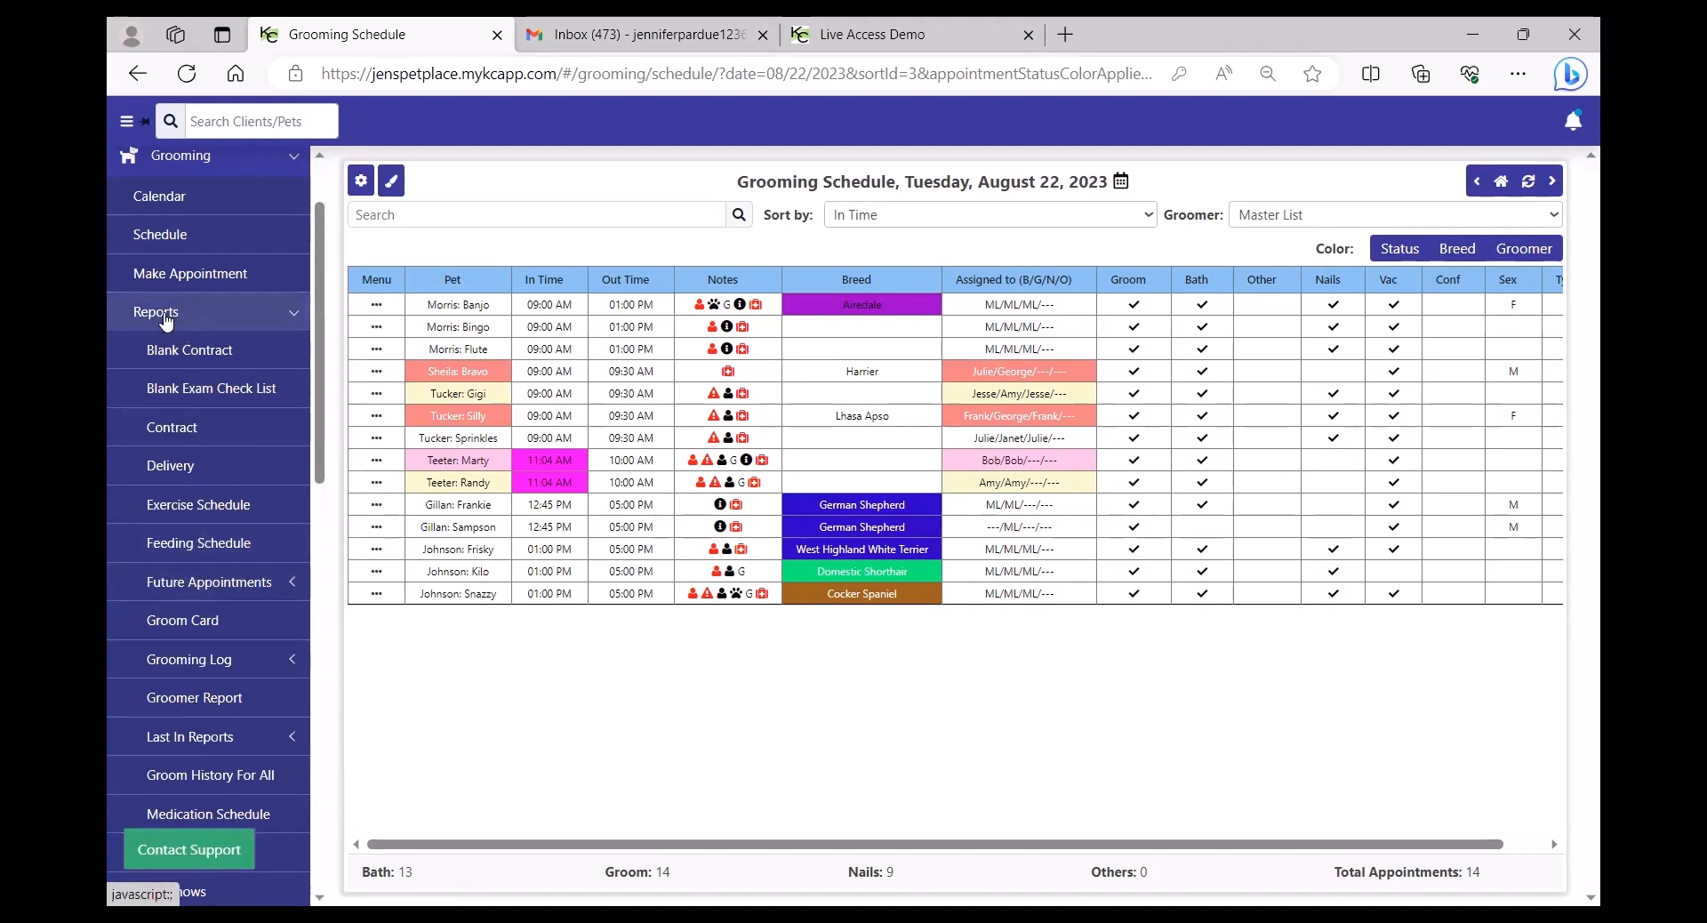
left_click(166, 318)
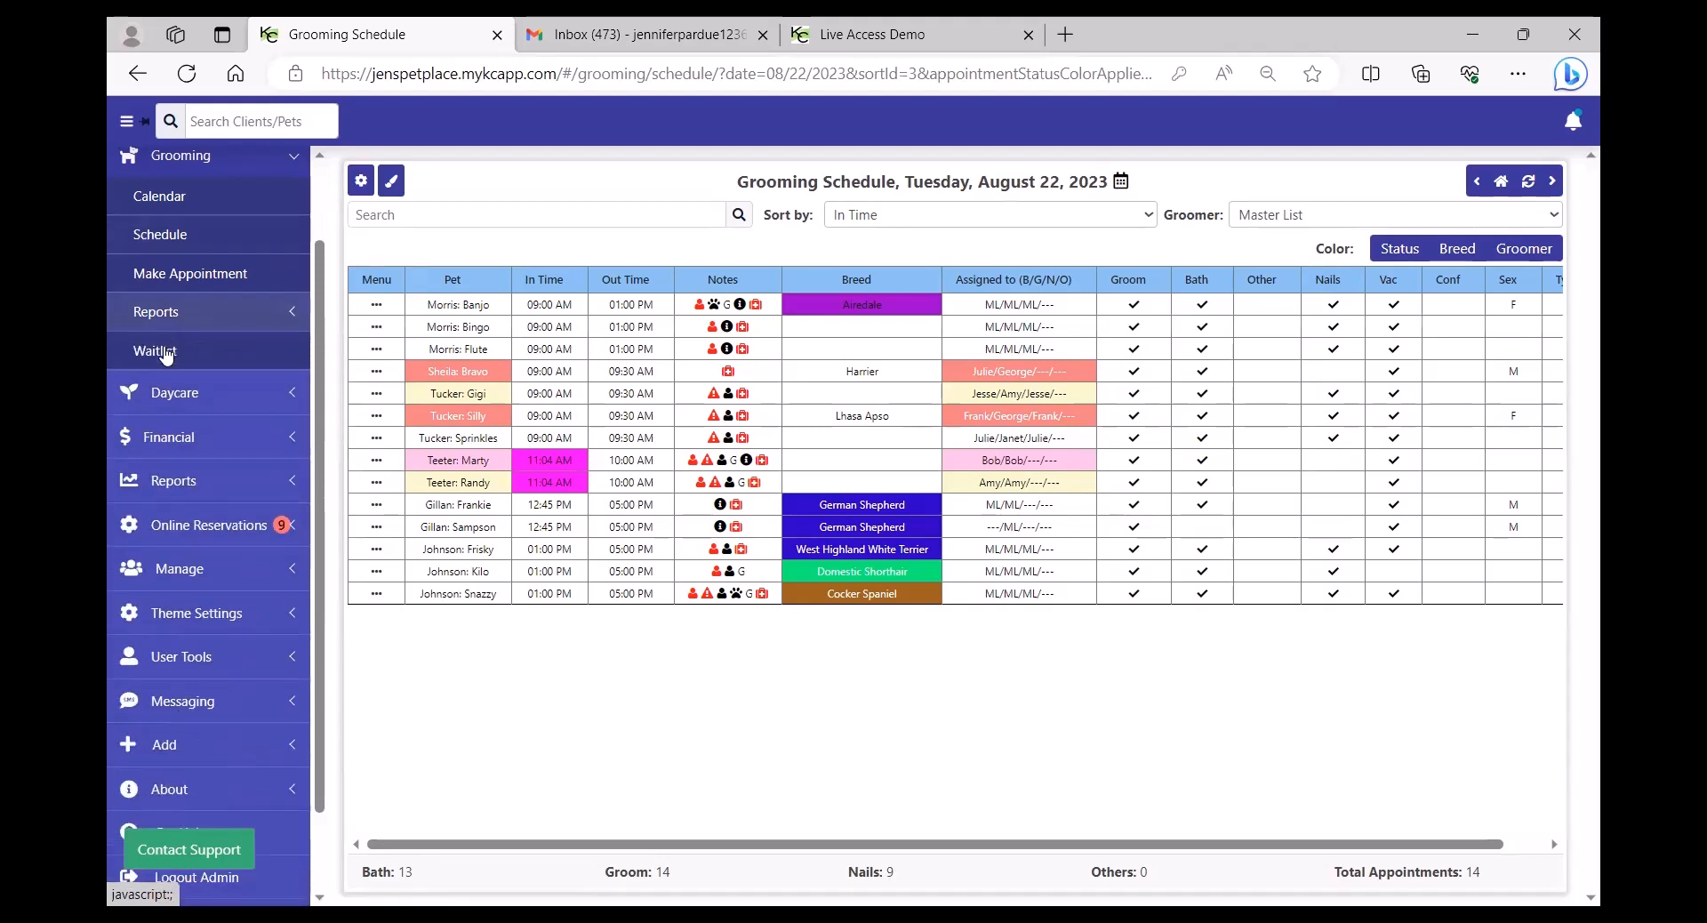
left_click(175, 392)
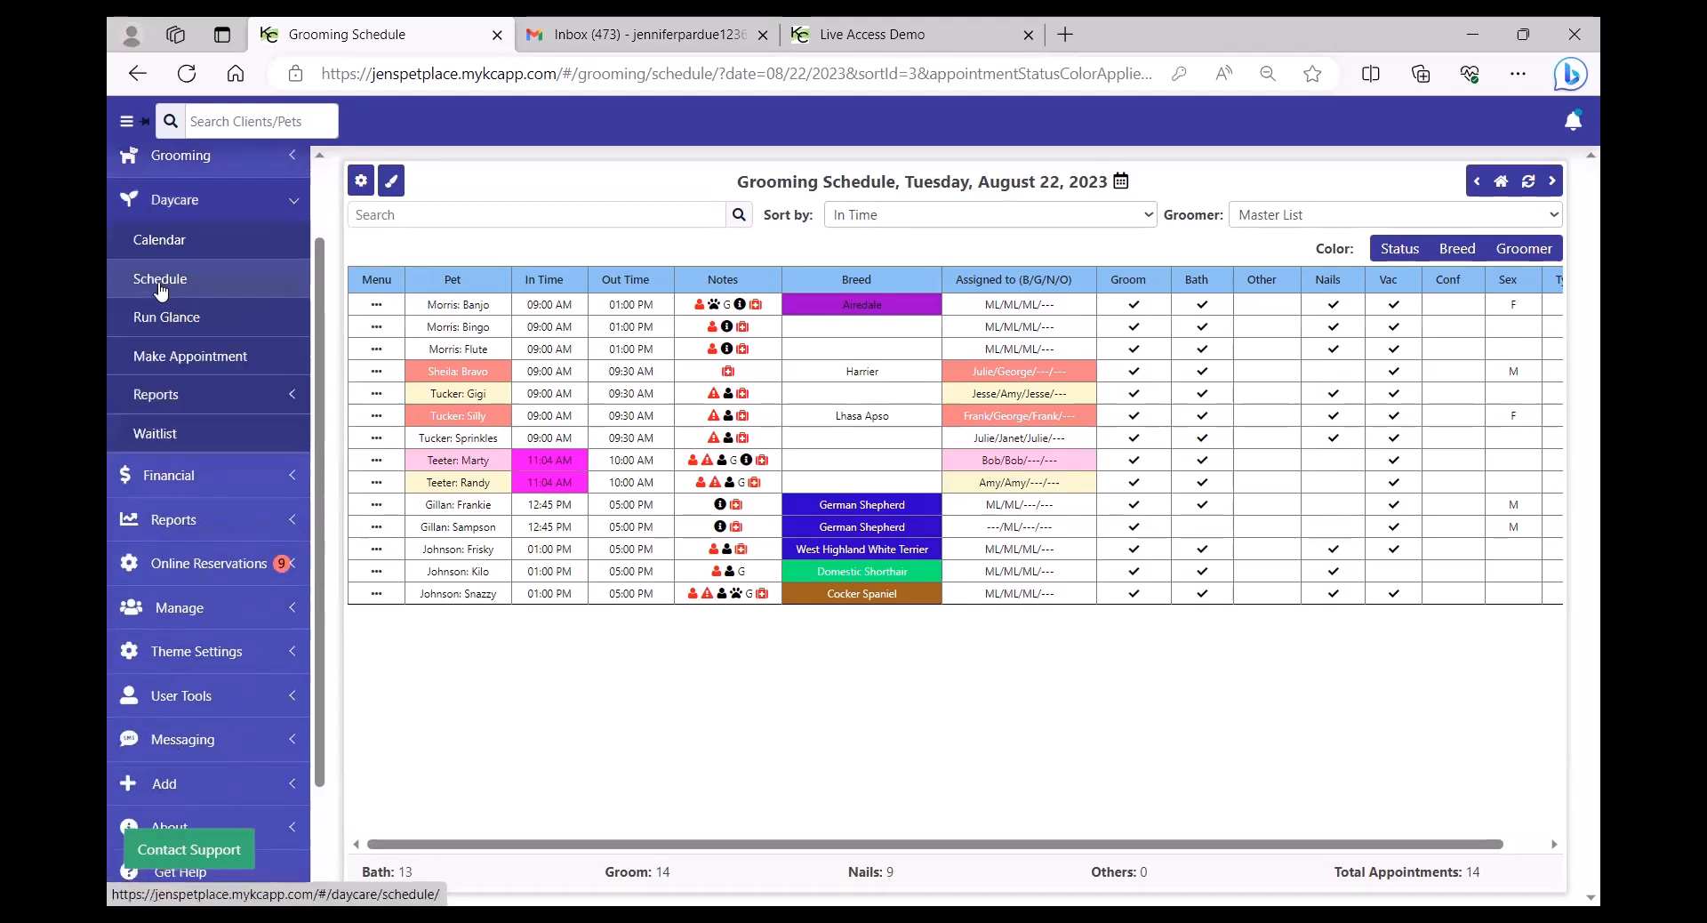
left_click(160, 279)
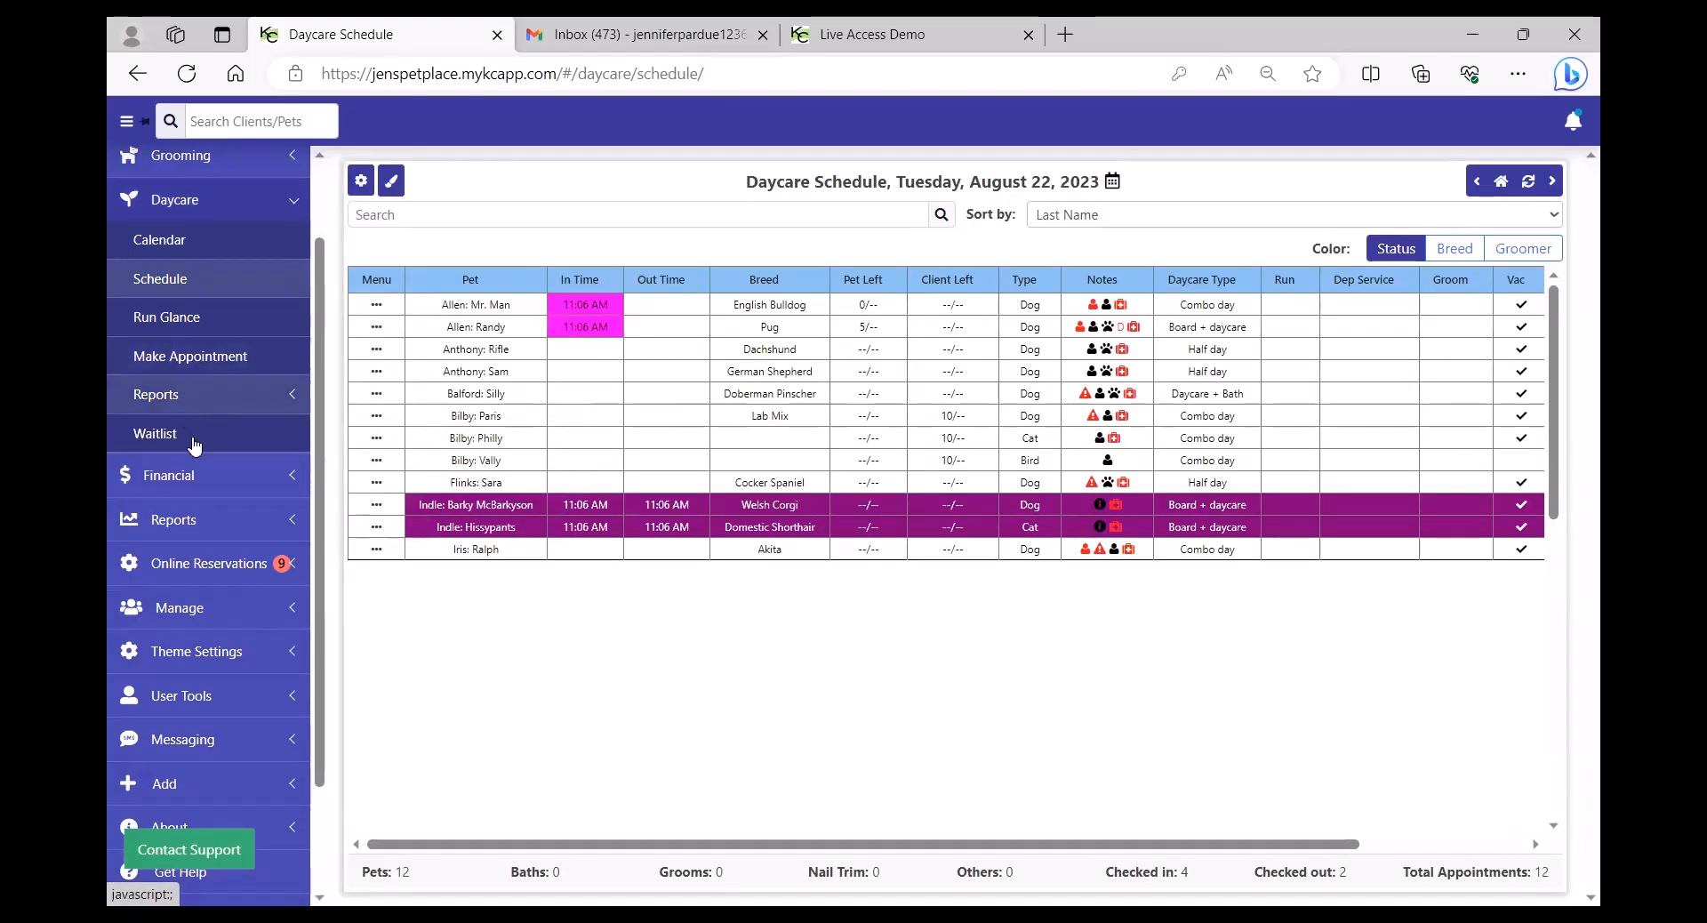
Browse the general report groups, including the inventory reports under Other, and open the users list.
left_click(183, 389)
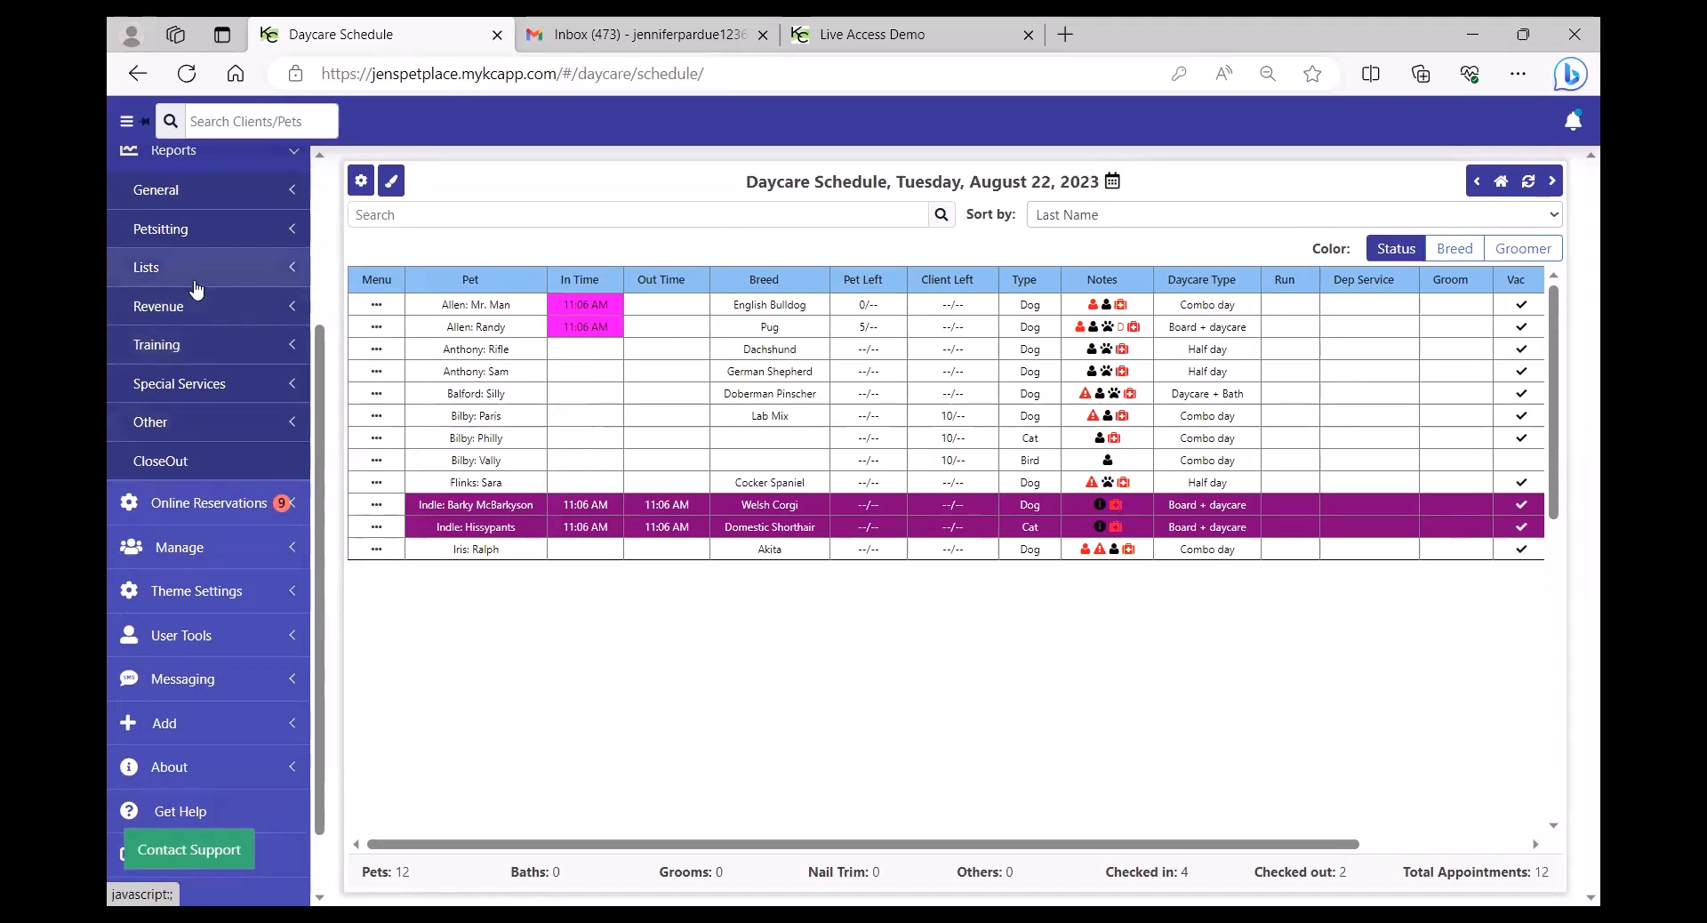
left_click(175, 427)
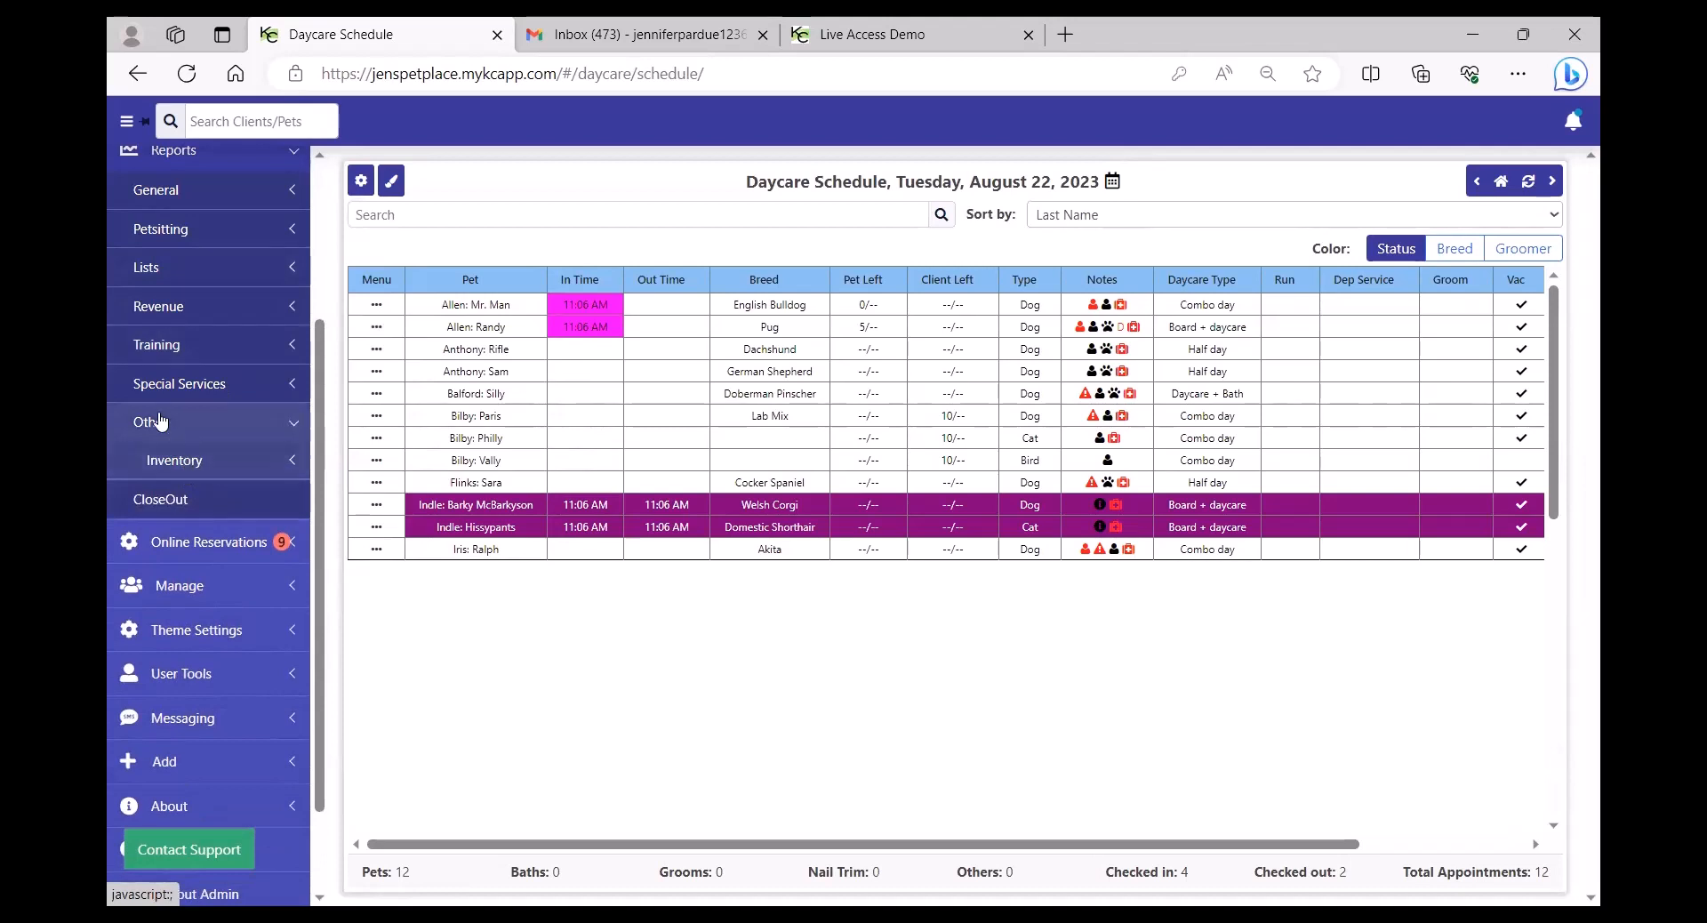
left_click(183, 464)
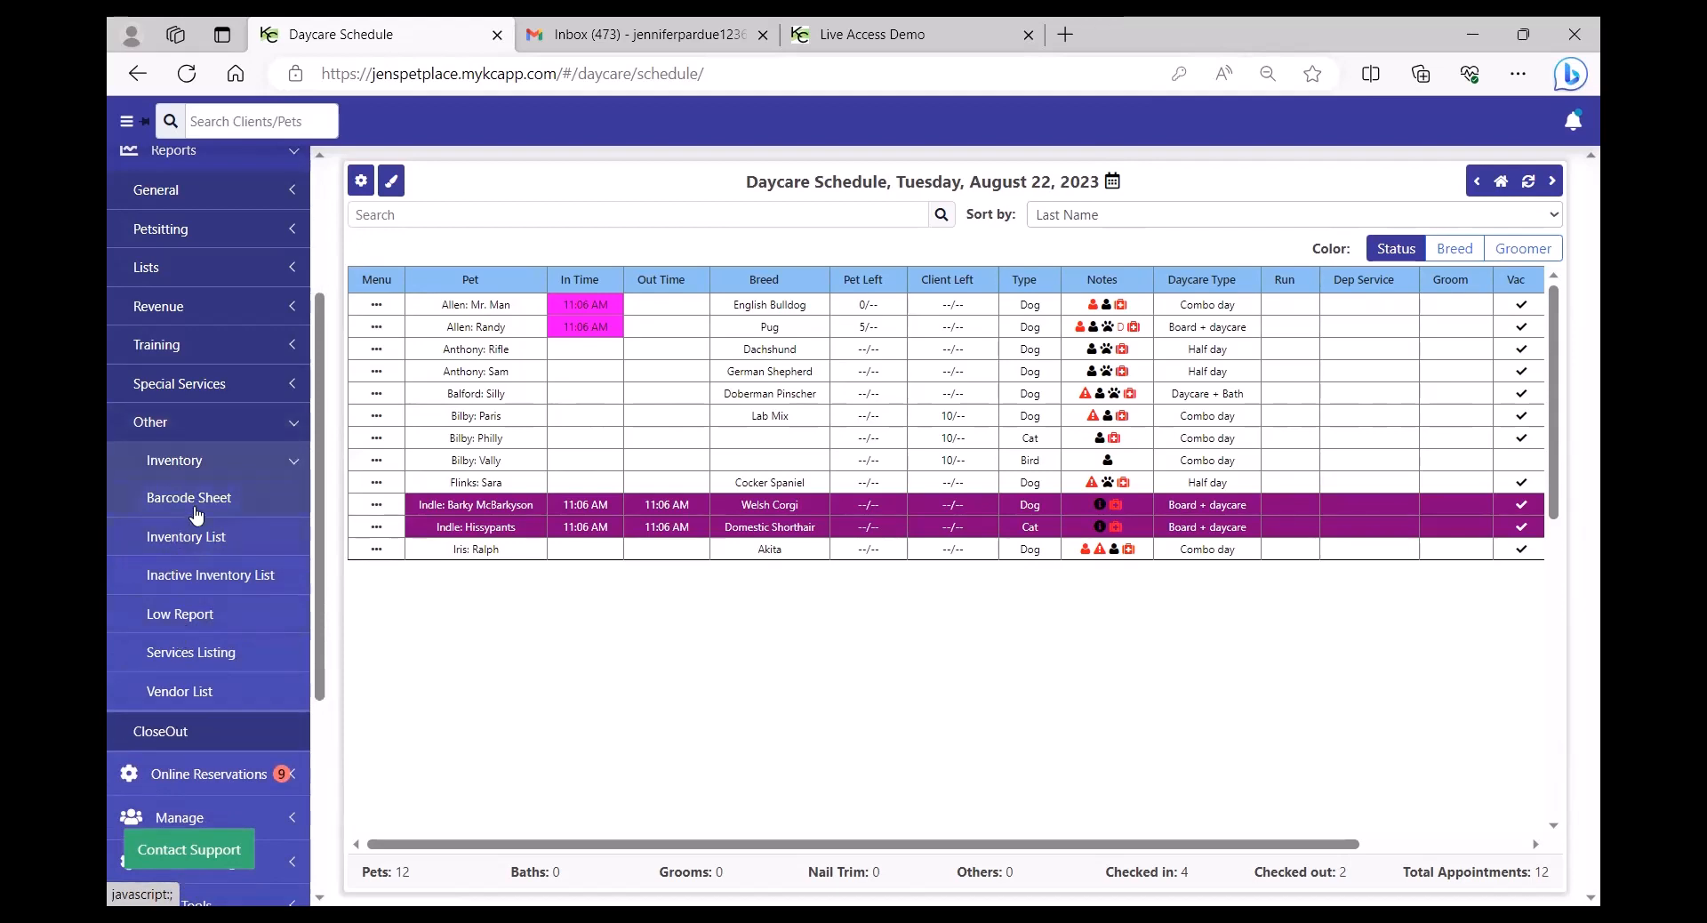
left_click(176, 430)
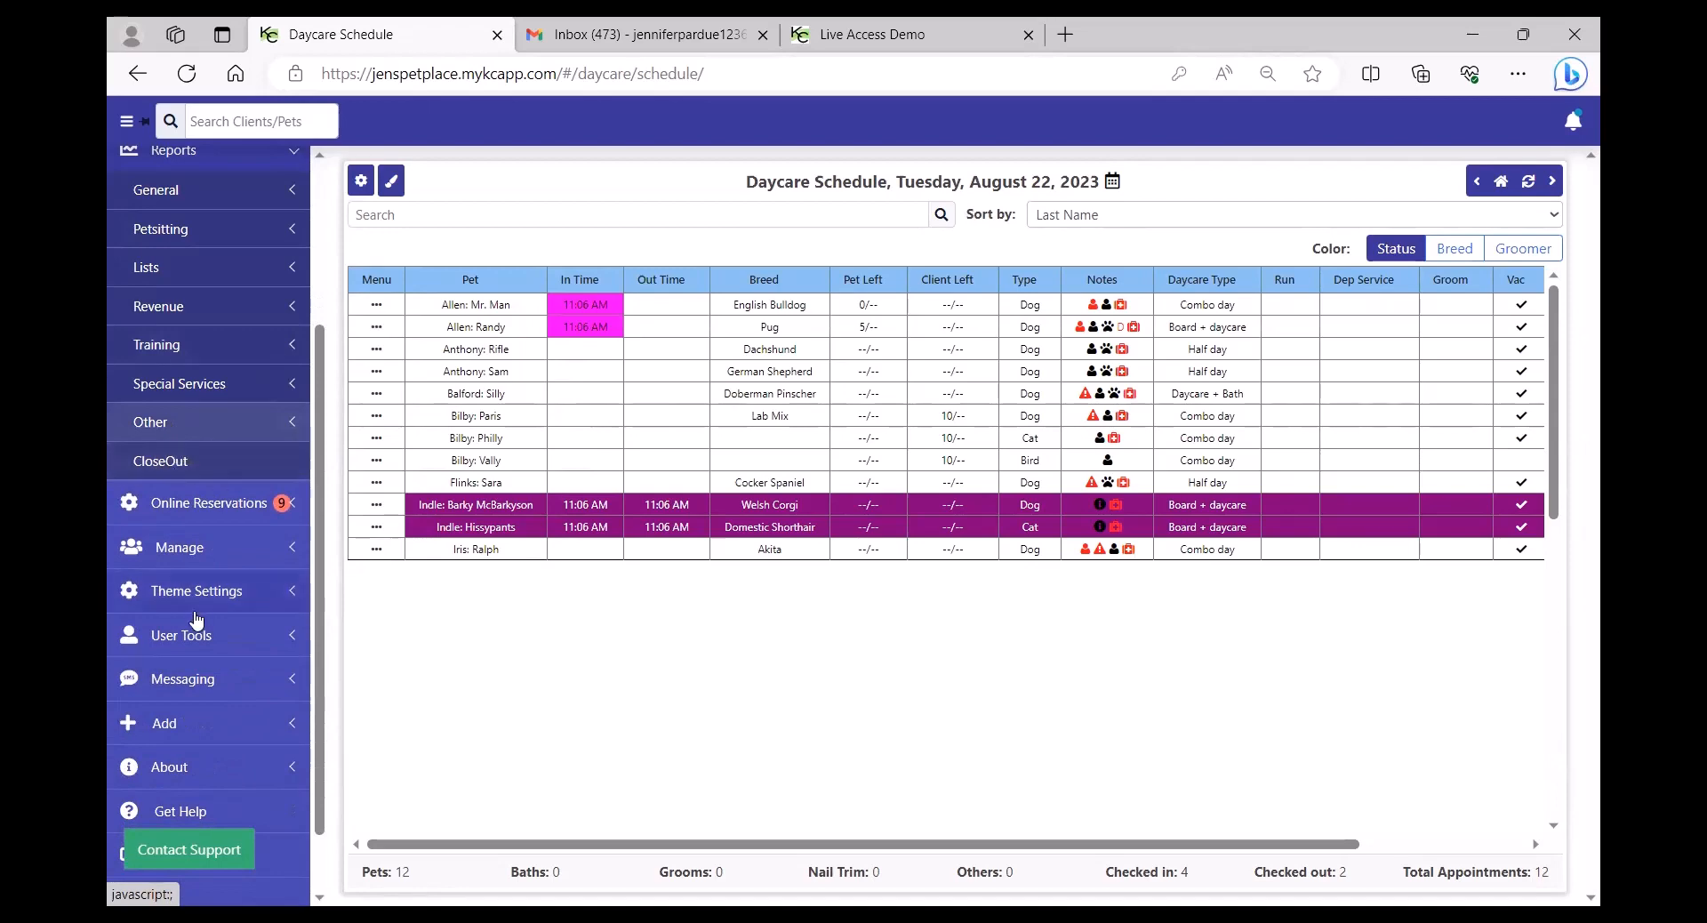
left_click(196, 551)
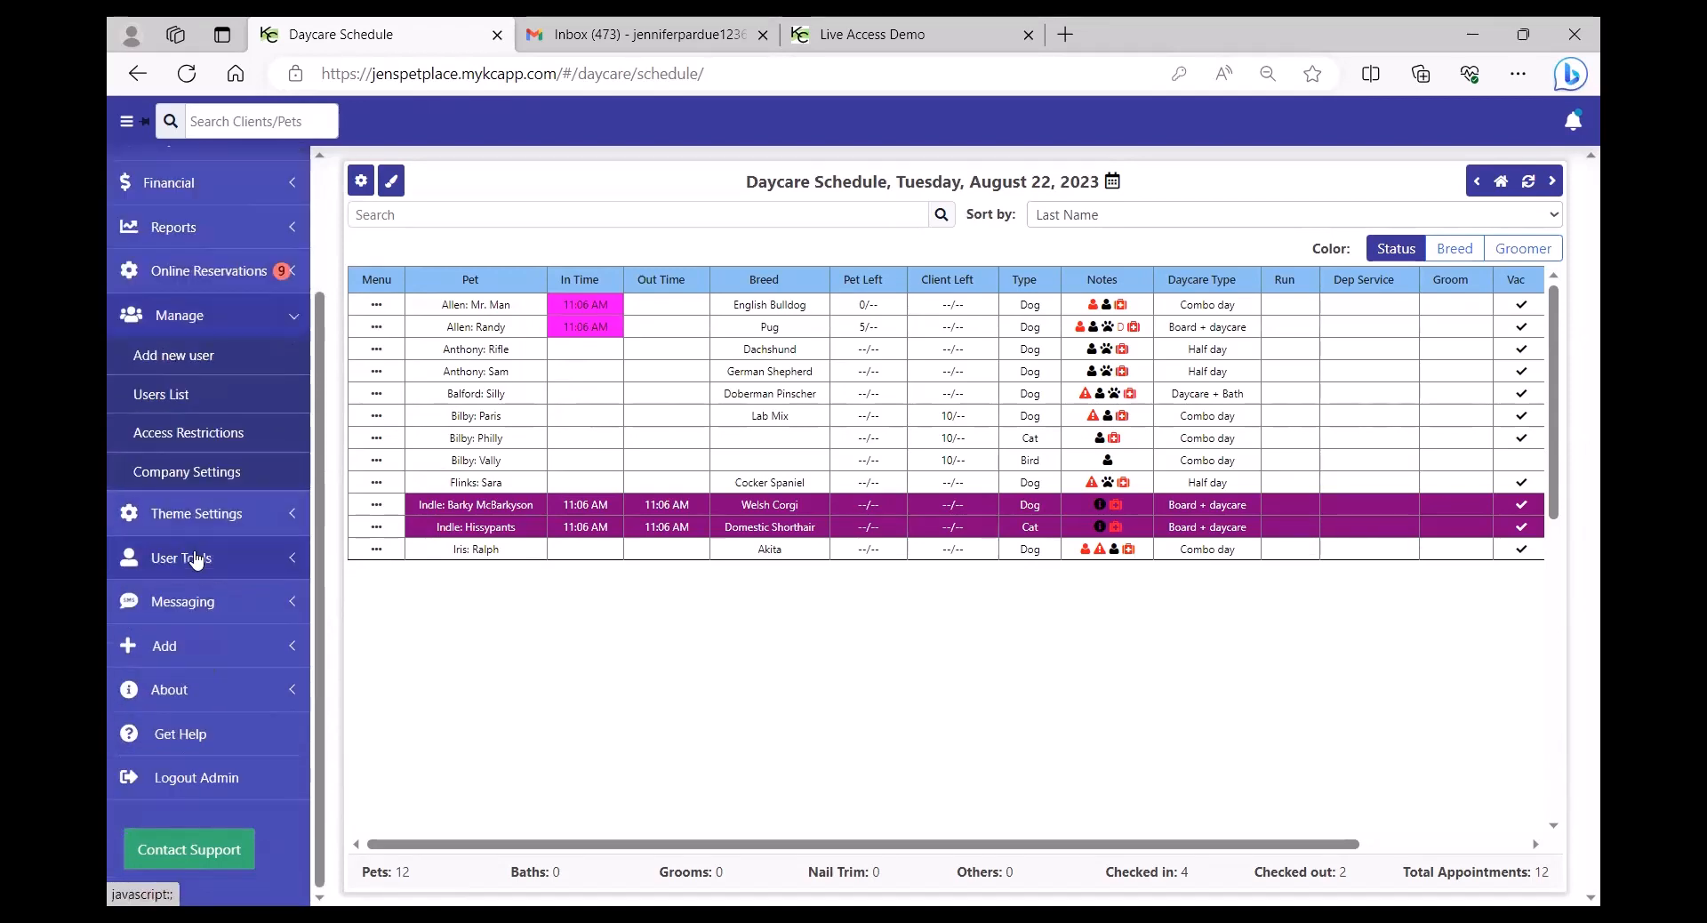
left_click(166, 398)
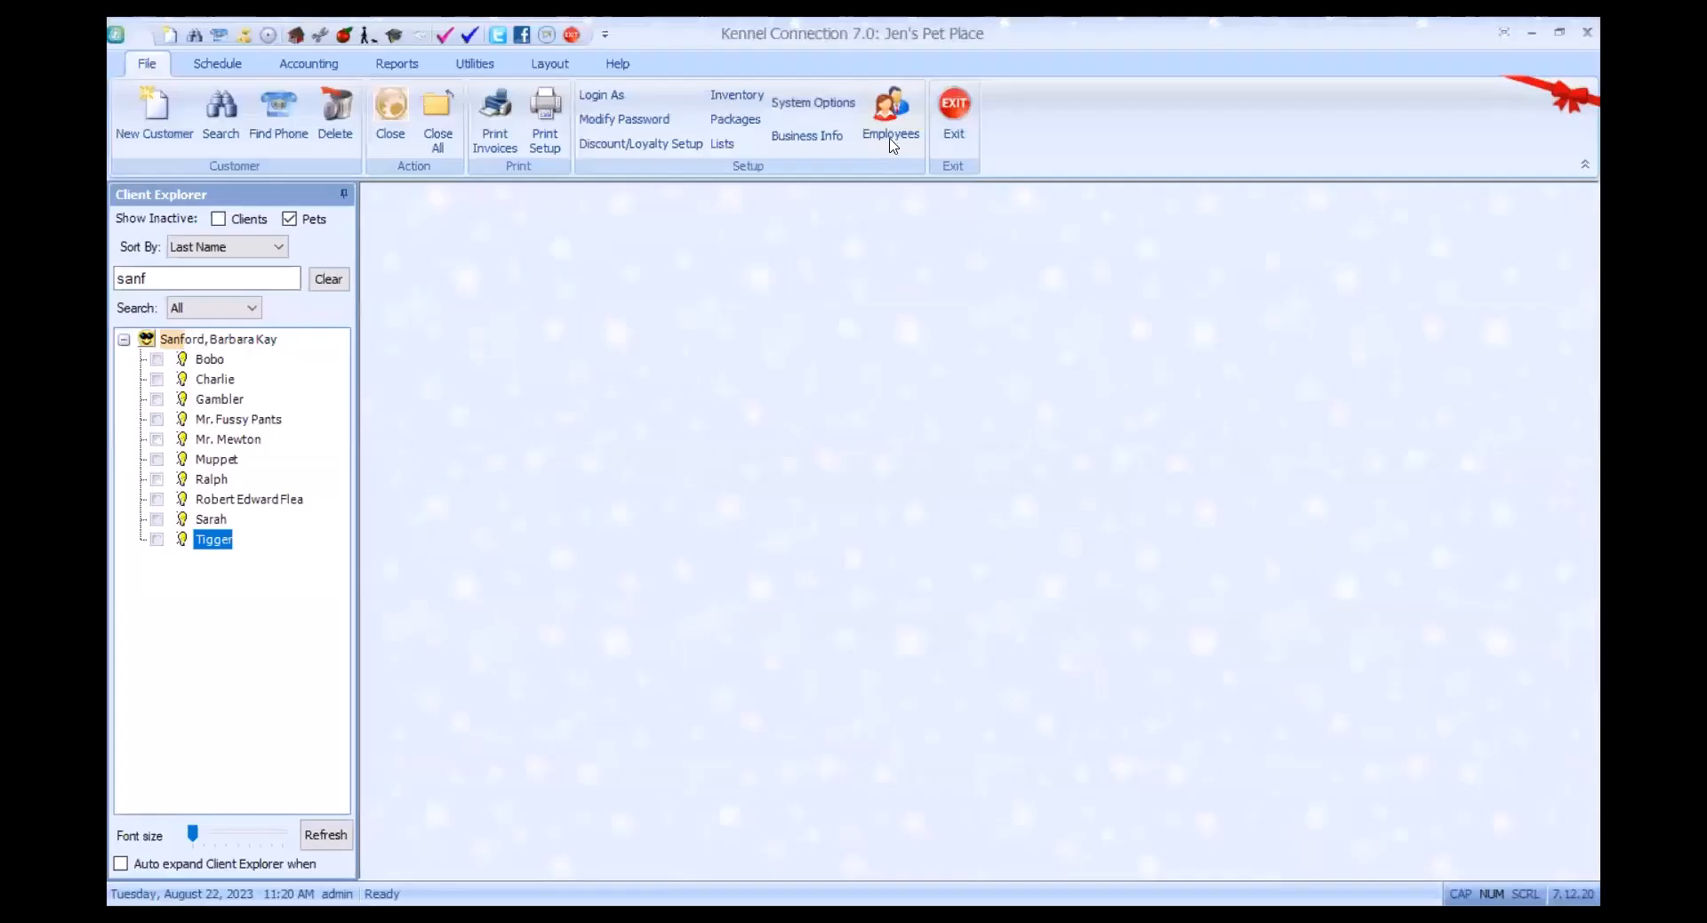
Switch to Kennel Connection 7.0, open the employee setup with the admin password, and show the first employee's access rights.
left_click(891, 111)
type("***")
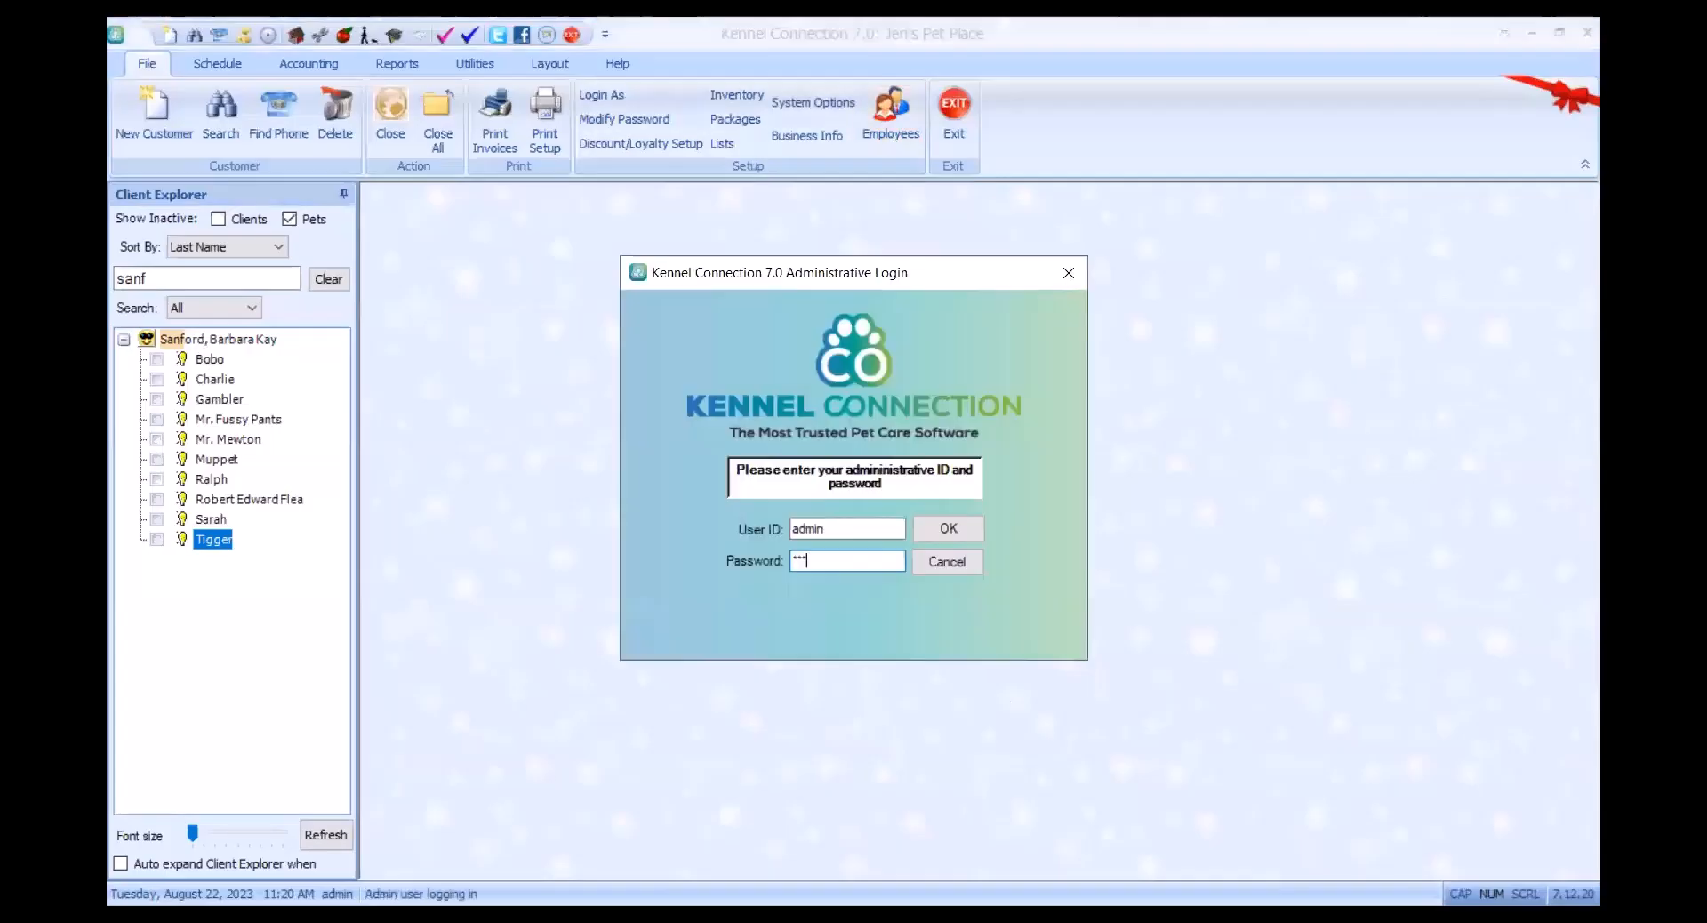
type("***")
key("Return")
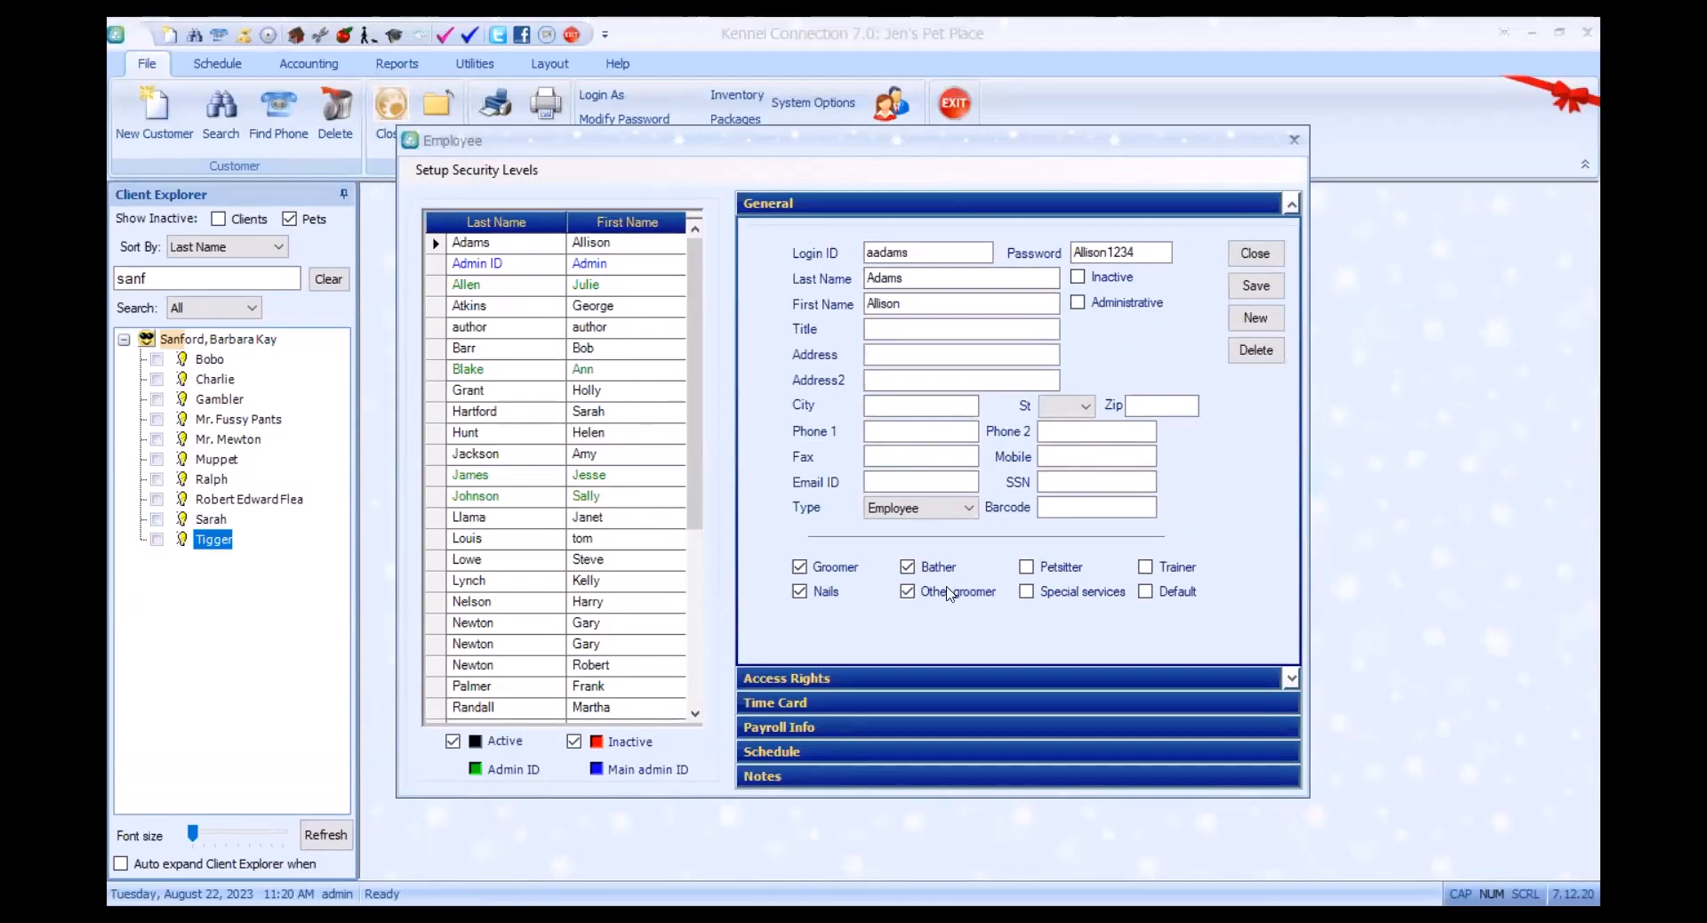
left_click(868, 677)
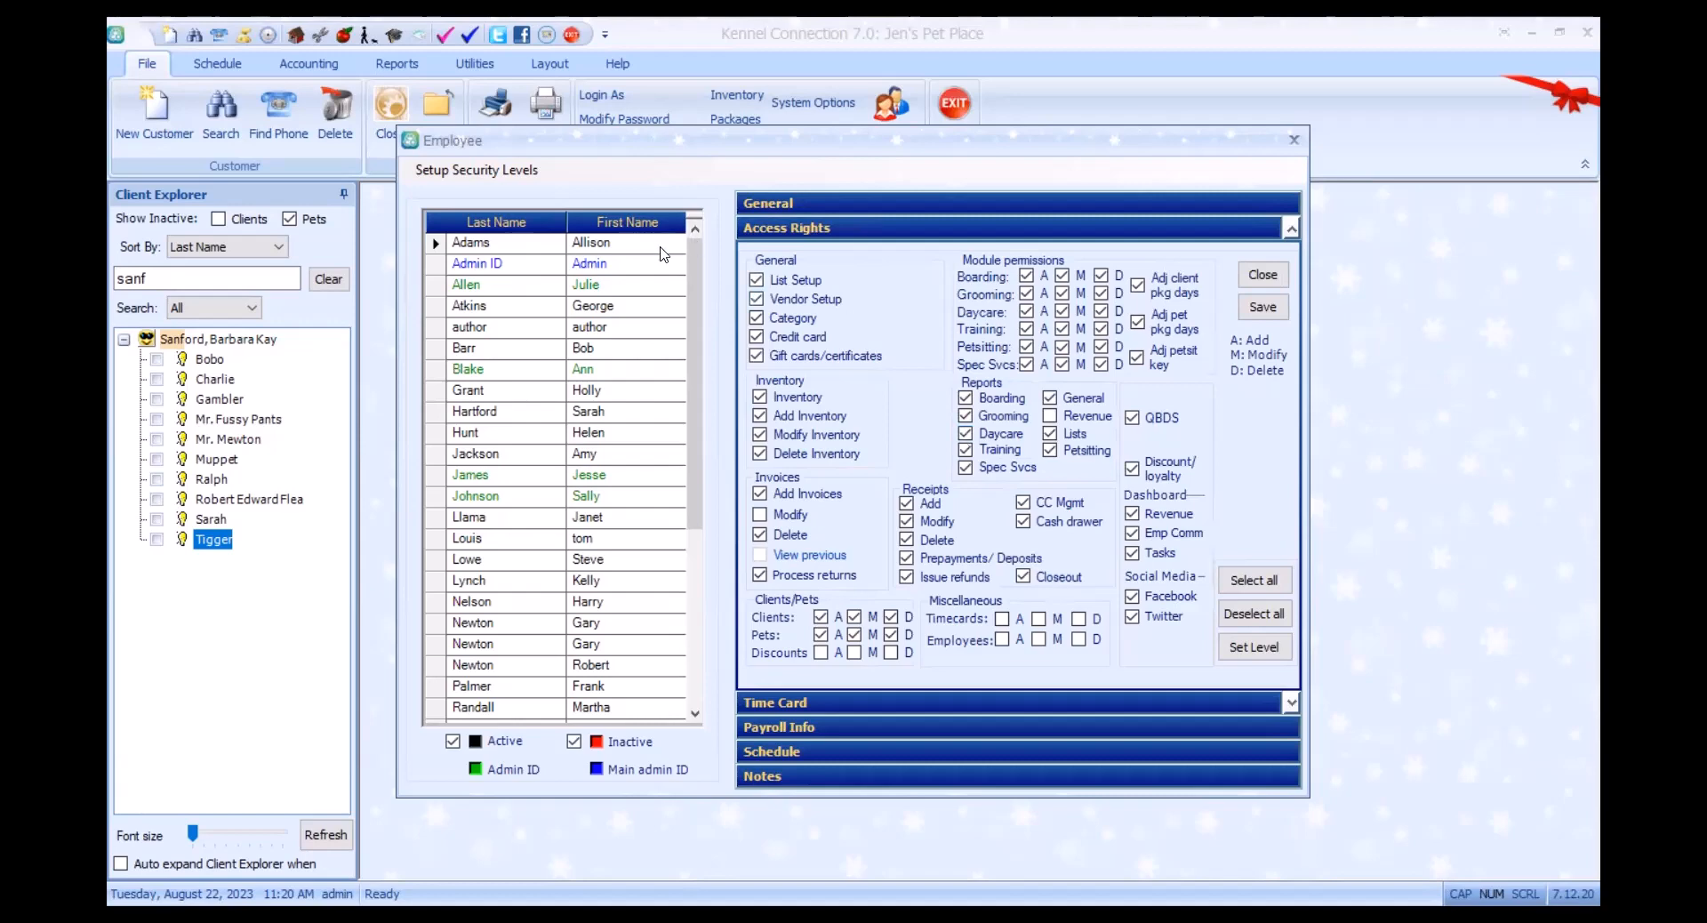
Clear the employee's add, modify and delete rights for clients and add and modify rights for pets, and close the employee setup.
left_click(1050, 415)
left_click(821, 617)
left_click(821, 635)
left_click(854, 618)
left_click(855, 635)
left_click(890, 617)
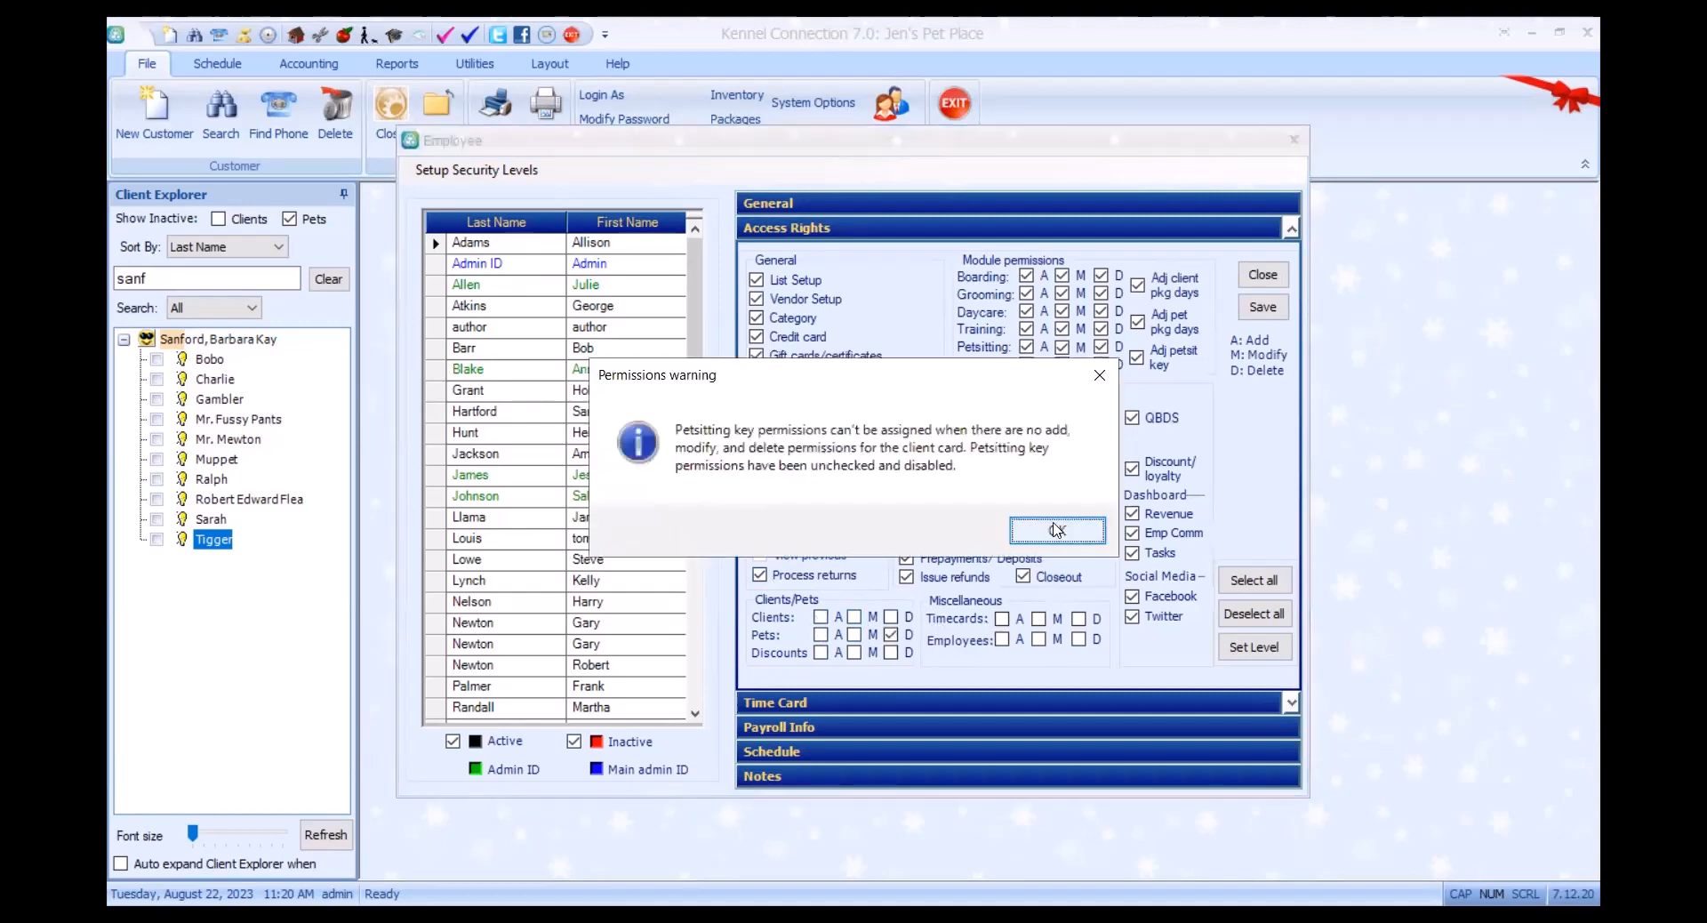
left_click(1058, 534)
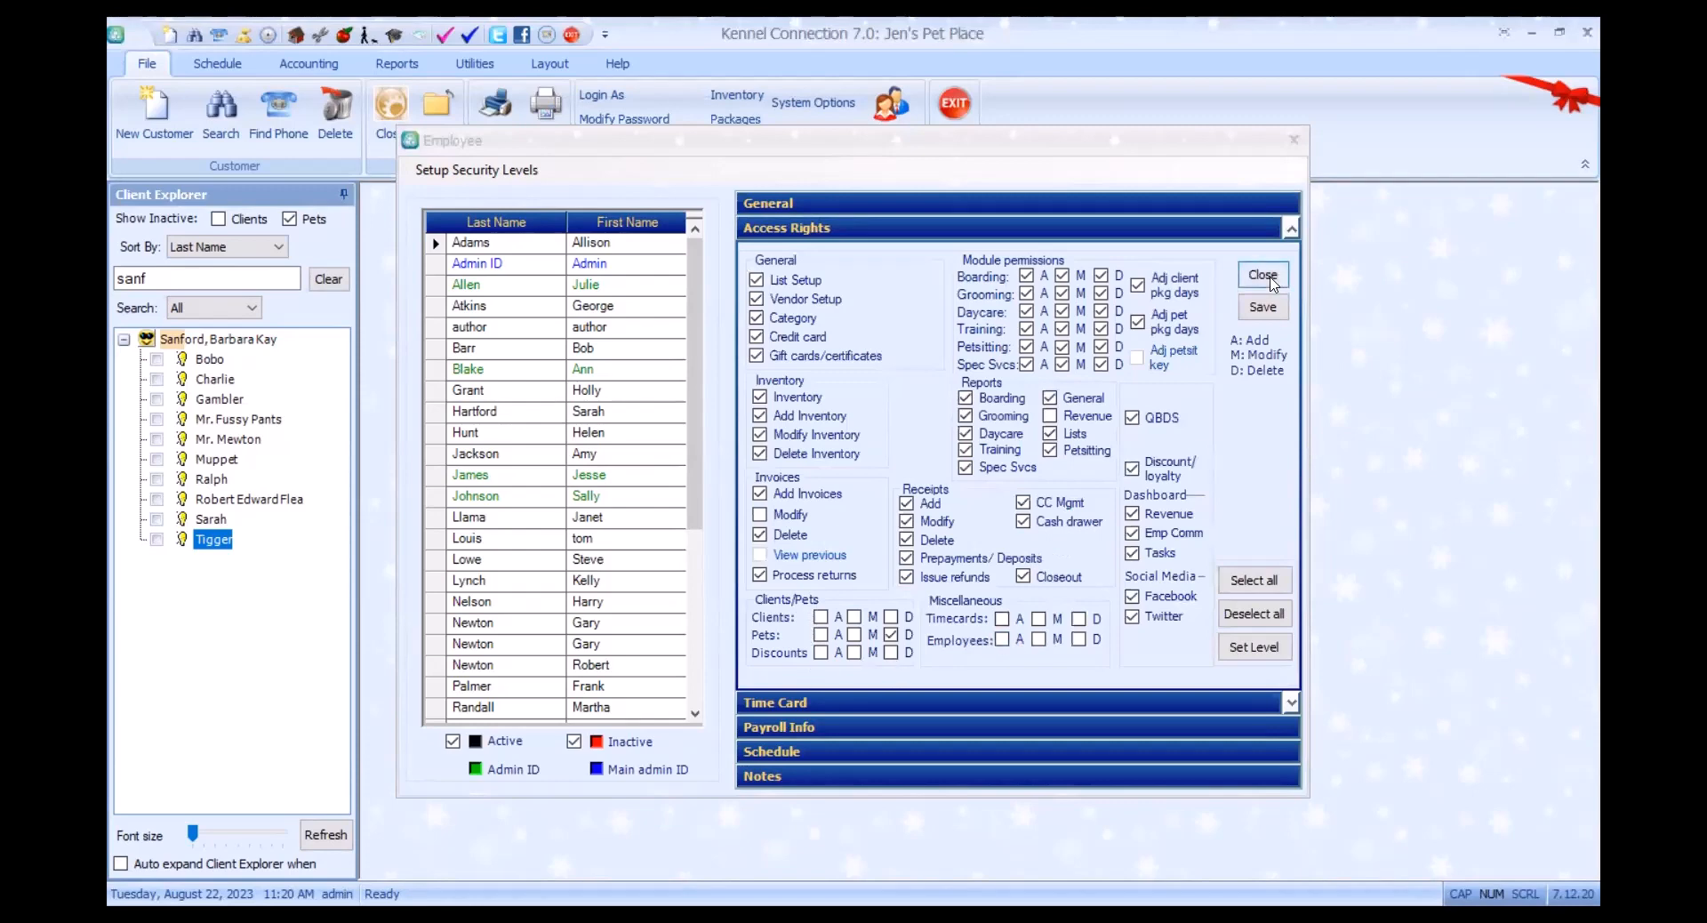
left_click(1270, 277)
left_click(950, 529)
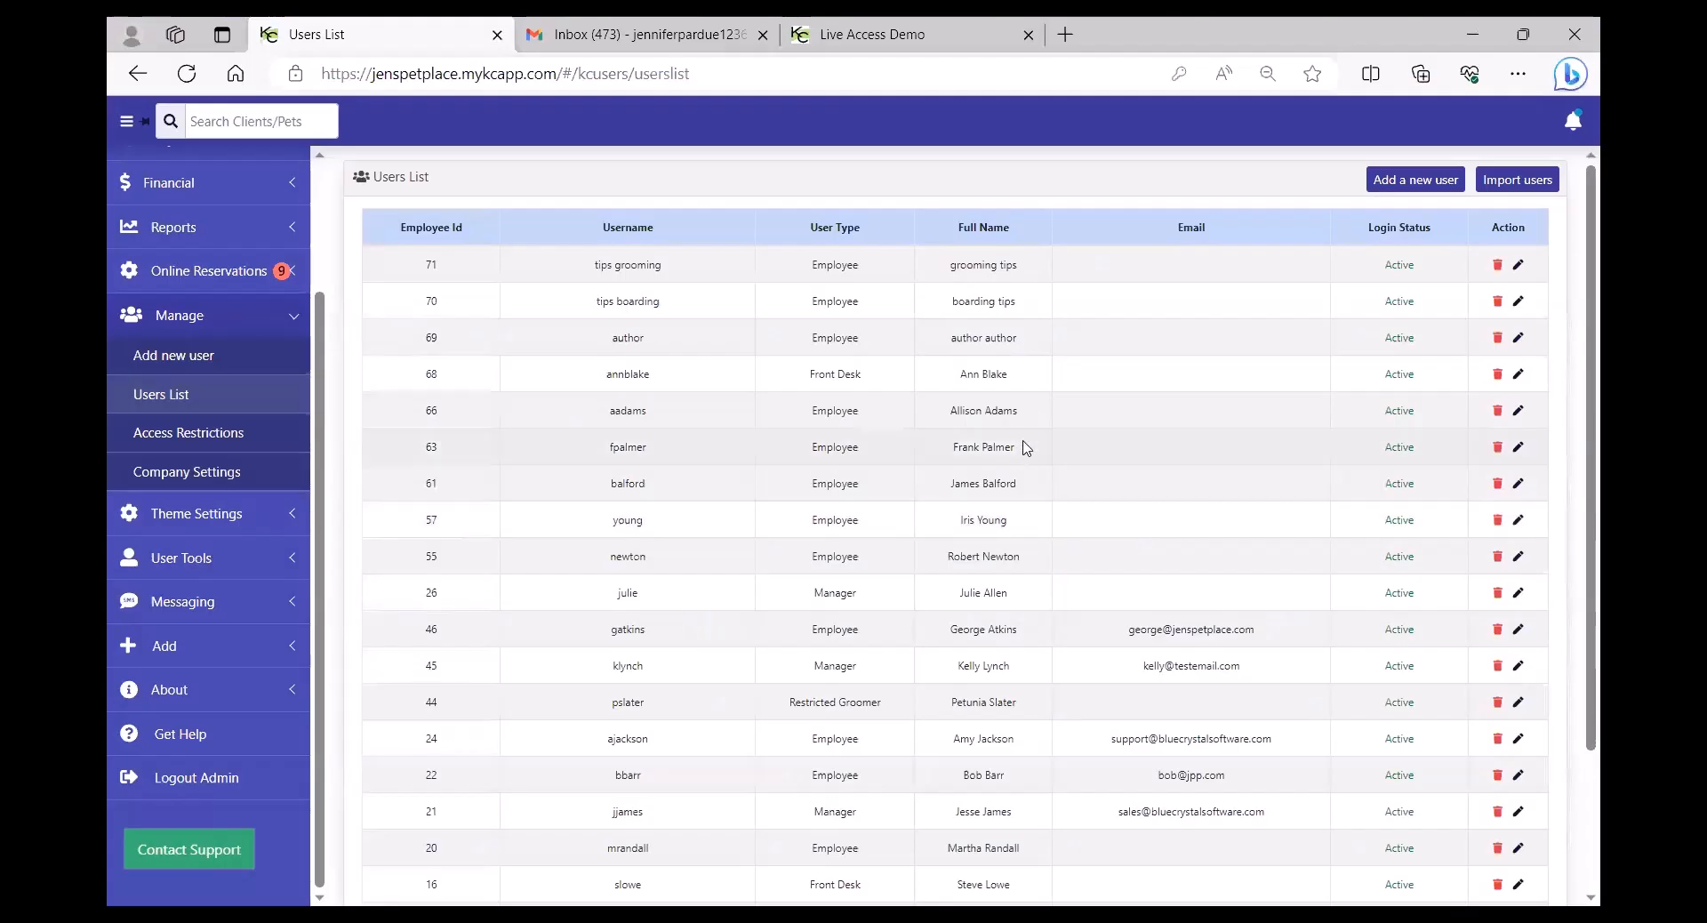
Open the boarding tips user for editing in the web users list and view the explanation of user types.
left_click(1519, 303)
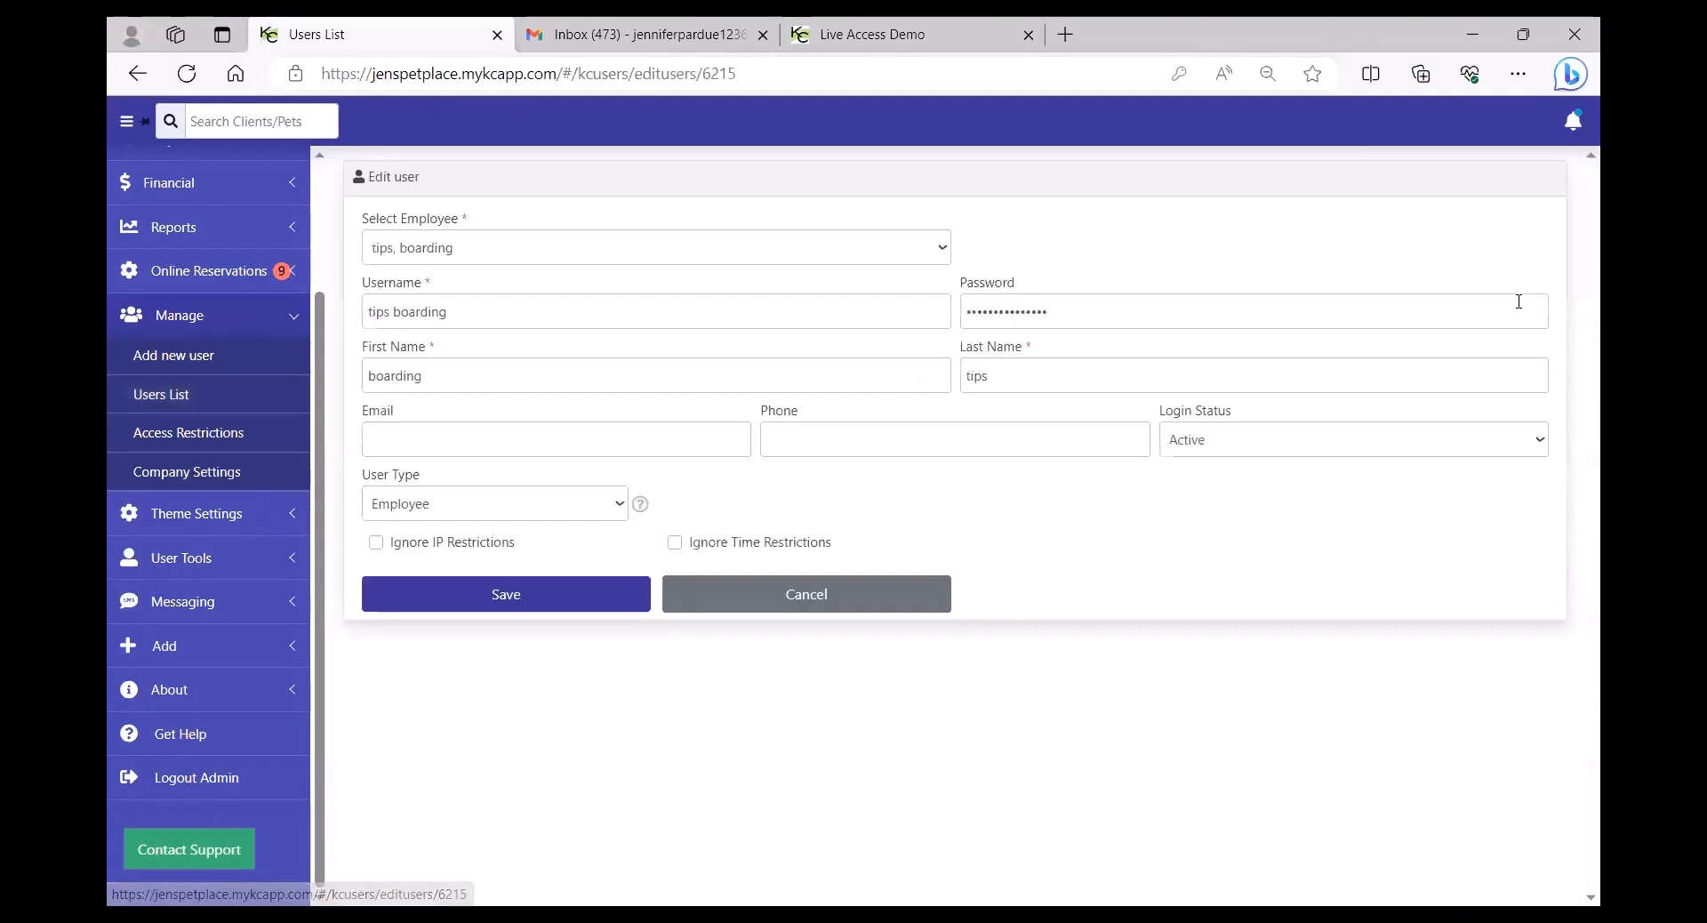
mouse_move(639, 506)
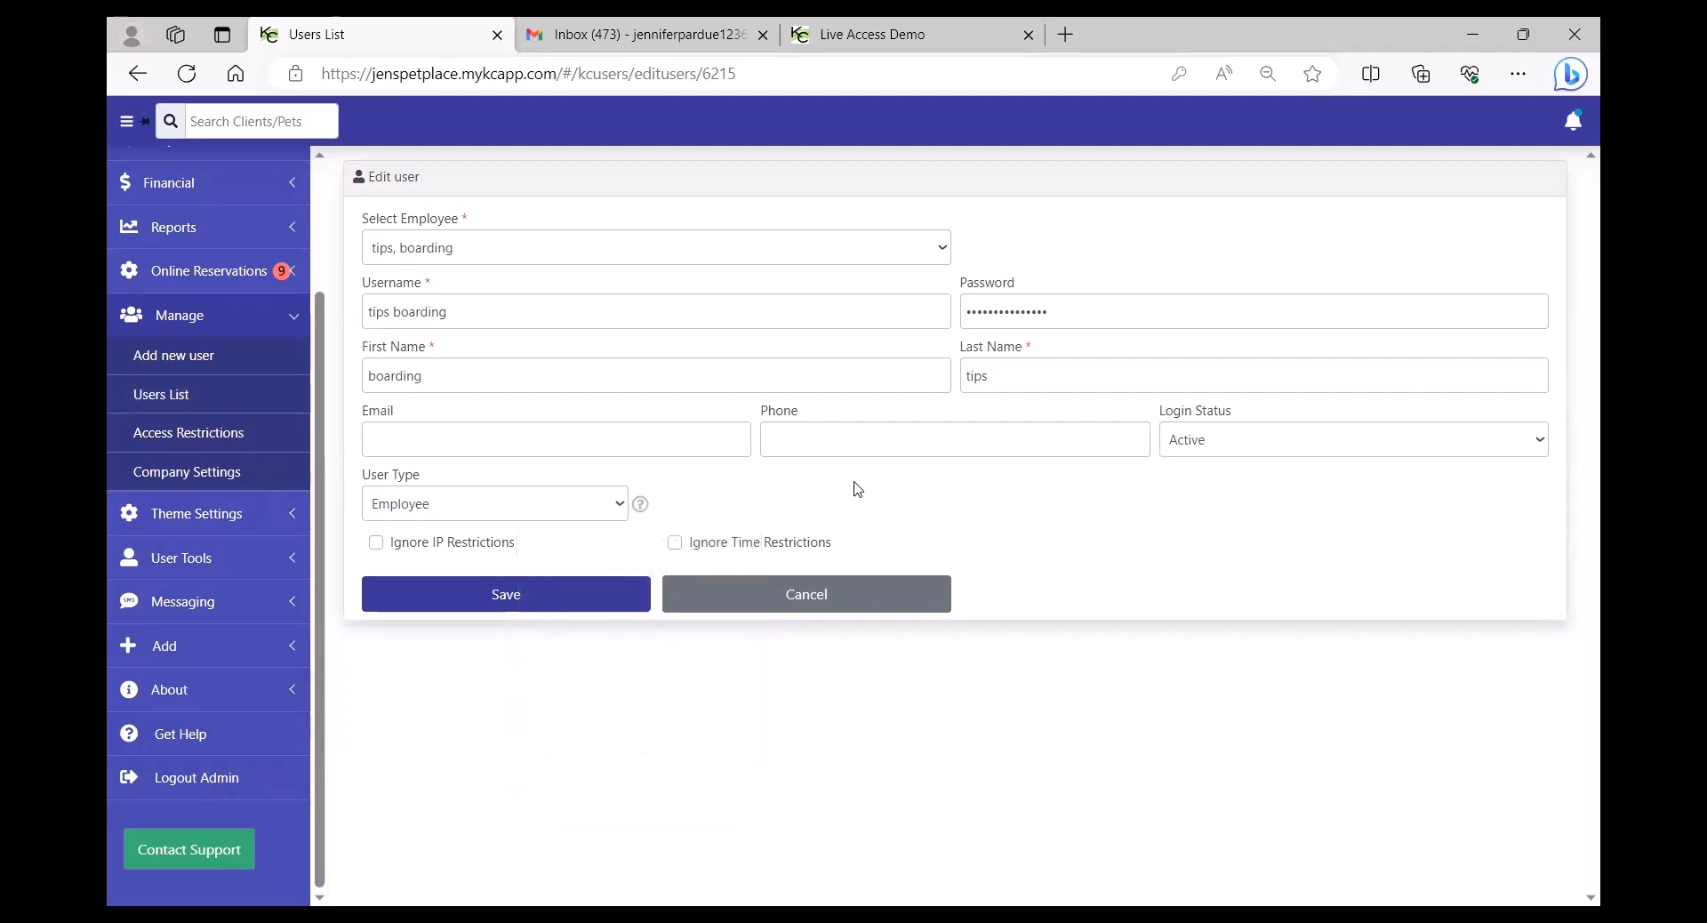
In the access restrictions, exclude Saturday and Sunday from employee access and allow only whitelisted IPs.
left_click(213, 439)
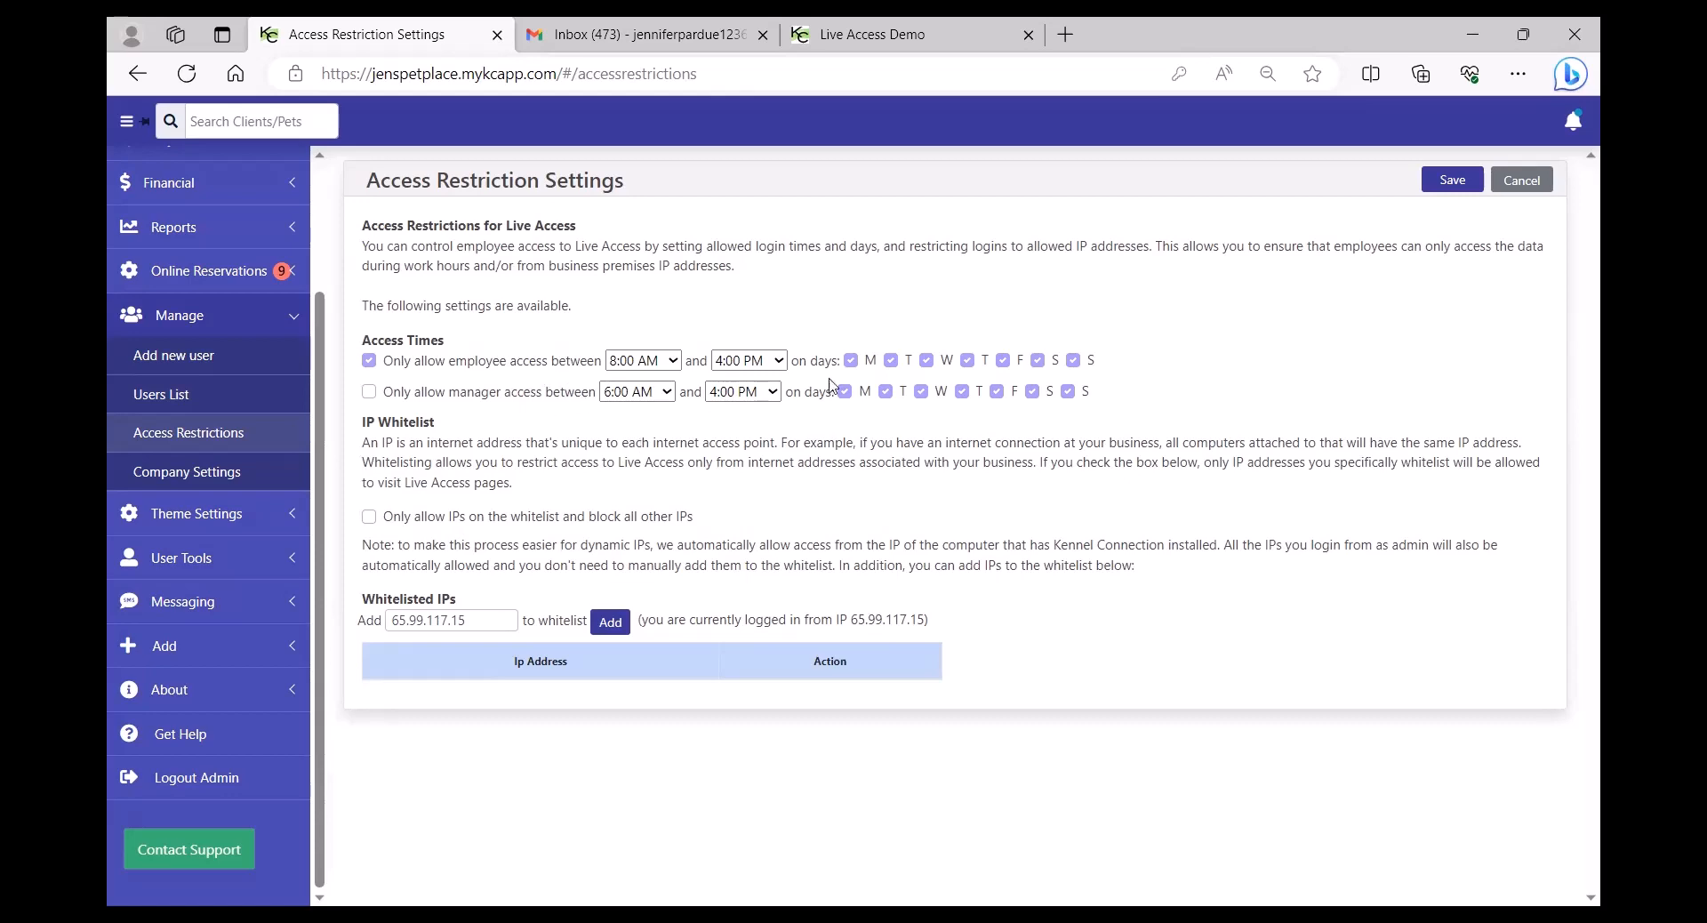
left_click(1073, 361)
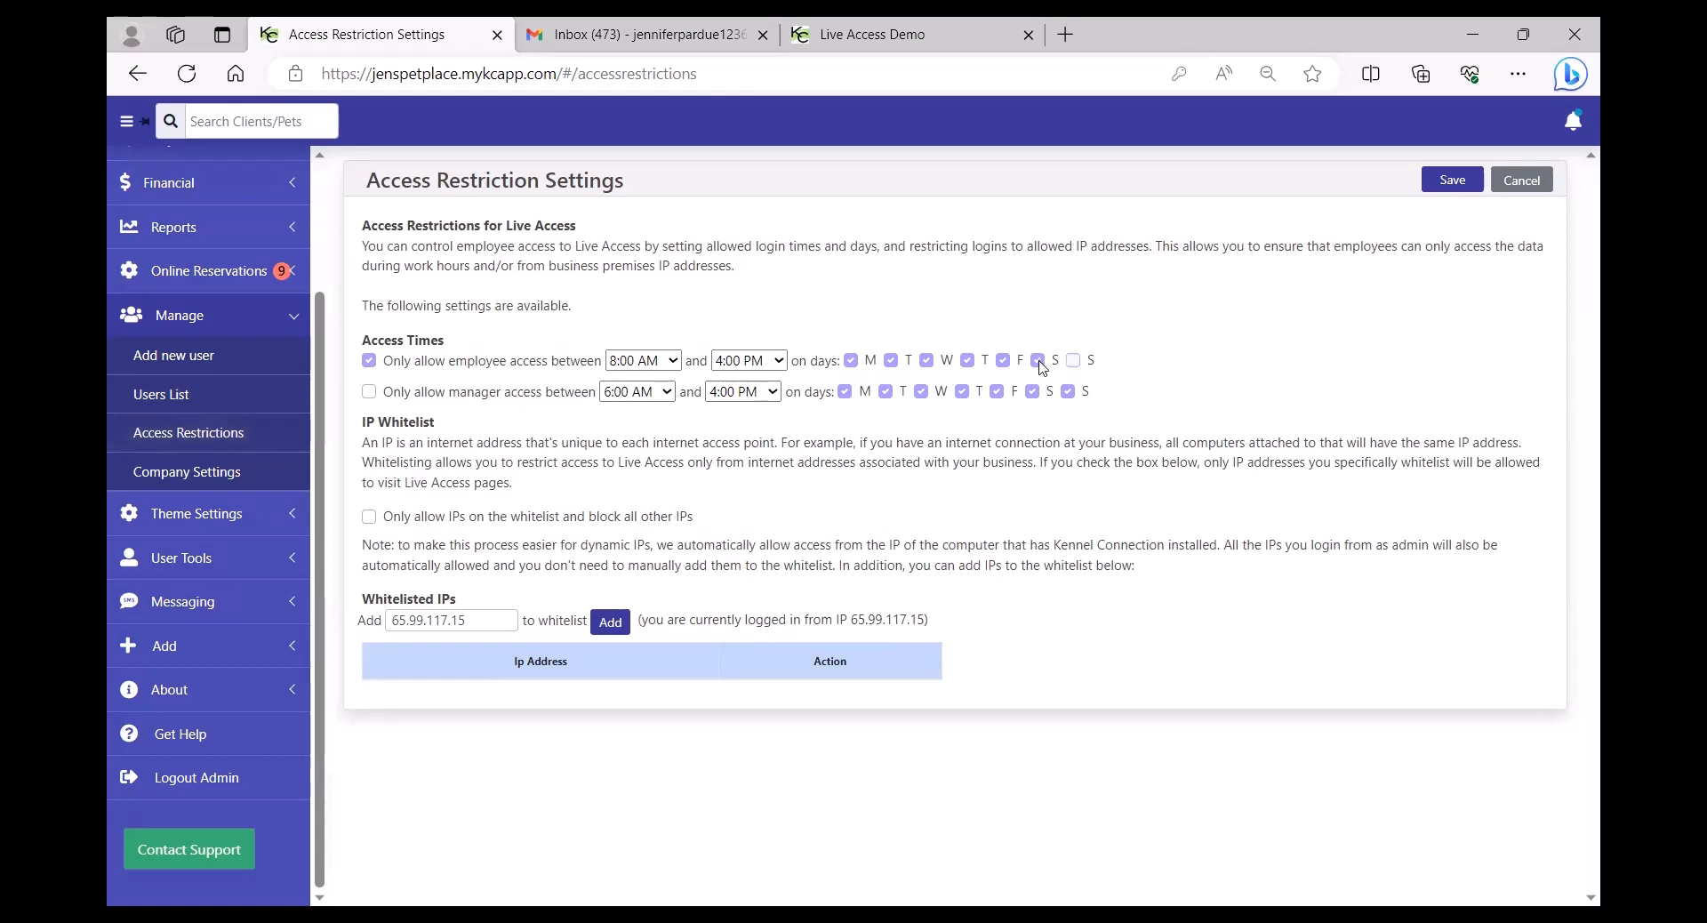
left_click(1038, 361)
left_click(370, 392)
left_click(370, 392)
left_click(370, 518)
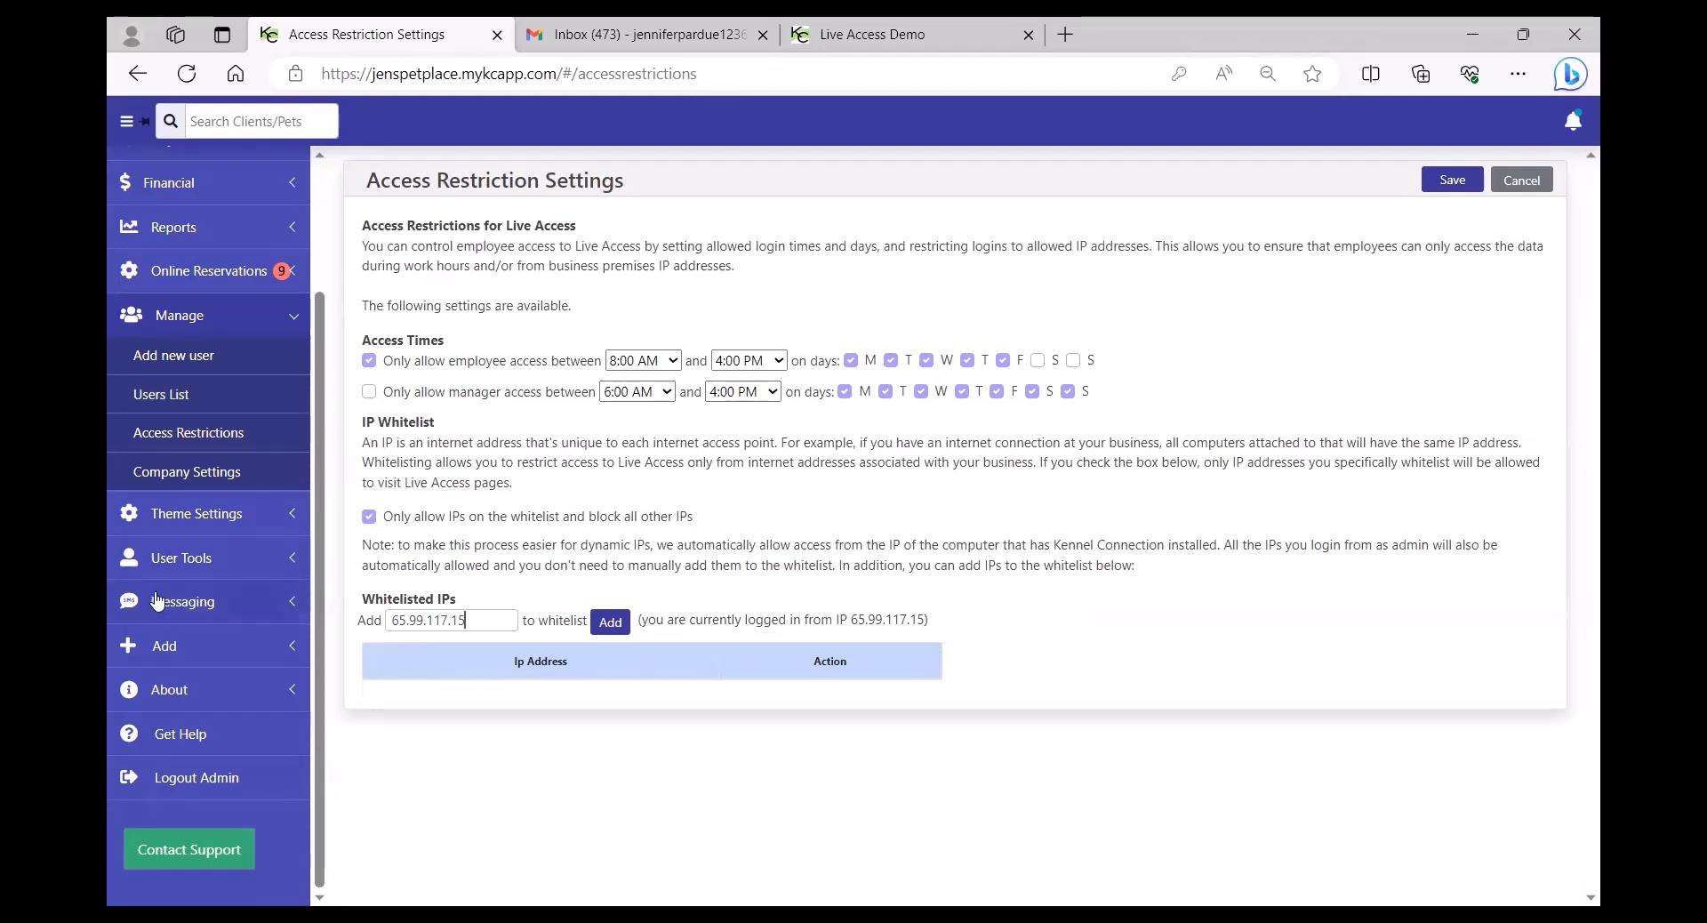
Browse the User Tools section and the Add options for new clients and appointments.
left_click(178, 561)
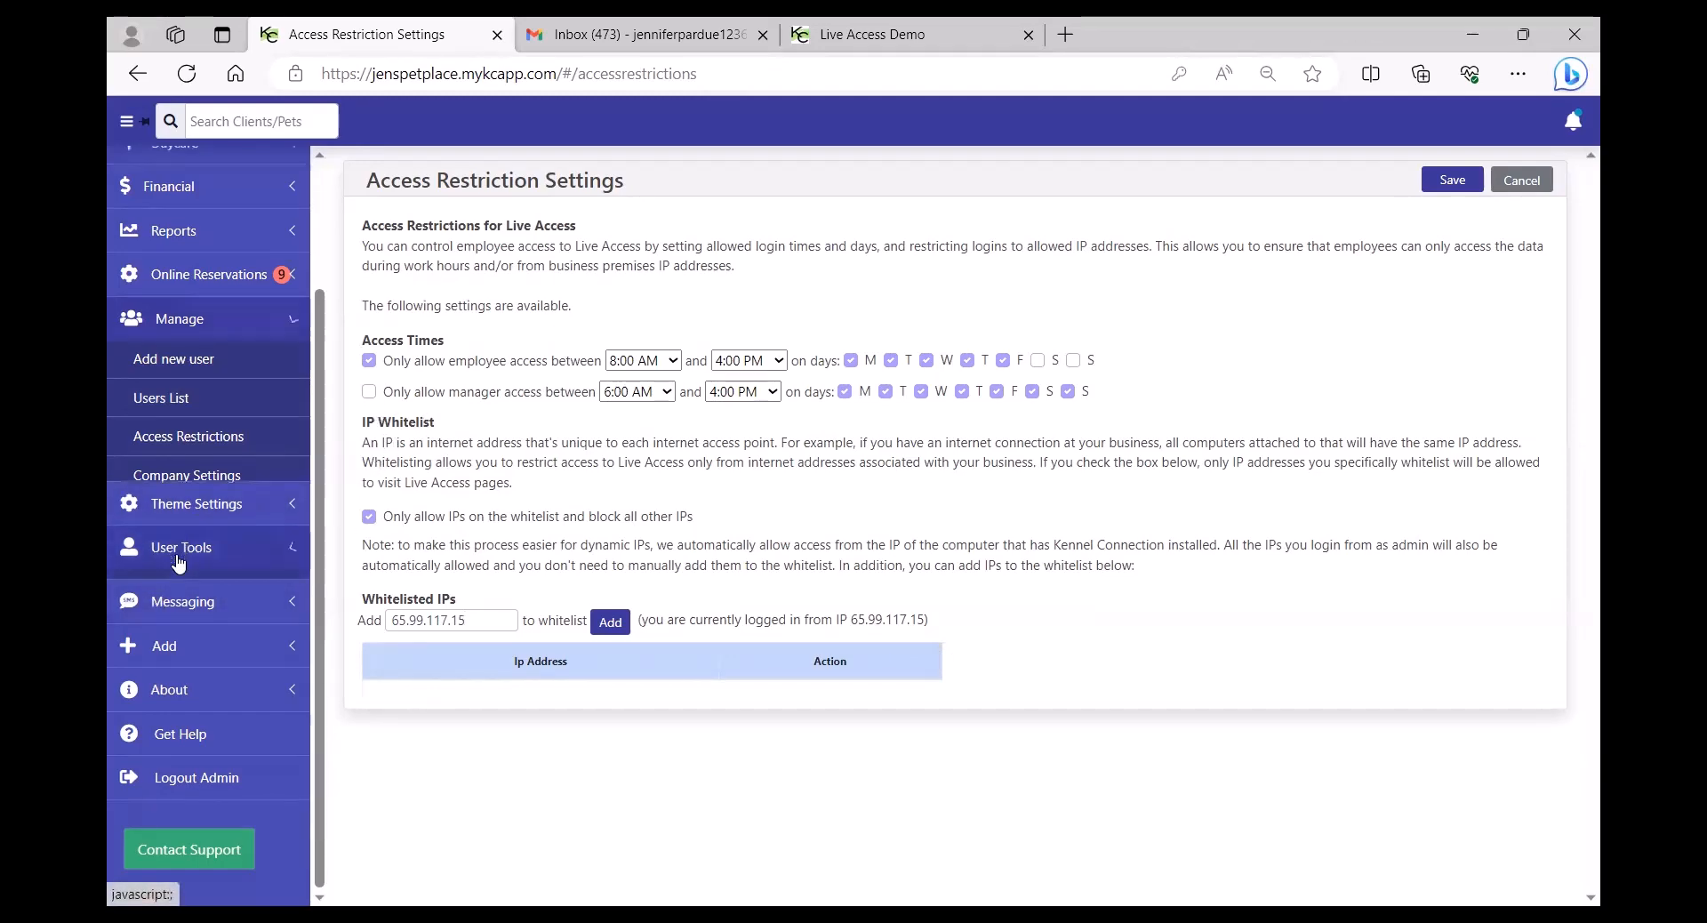
left_click(182, 645)
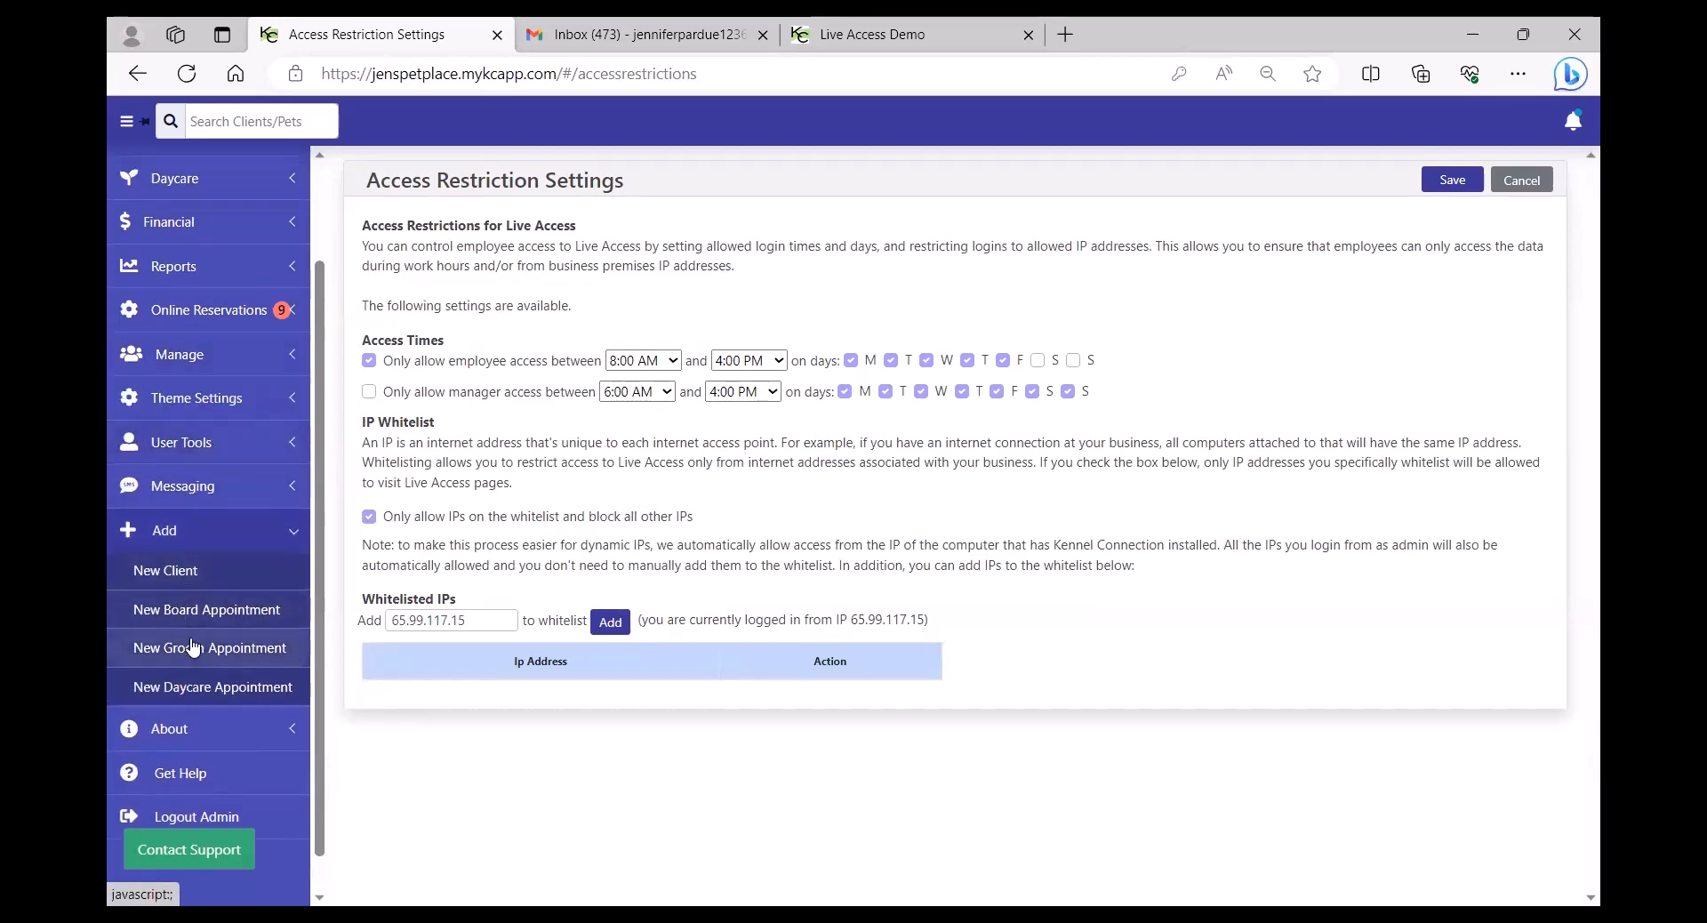
Start a new boarding appointment dated 08/22/2023 for the client's pets Bella, Bingo and Freddy.
left_click(237, 610)
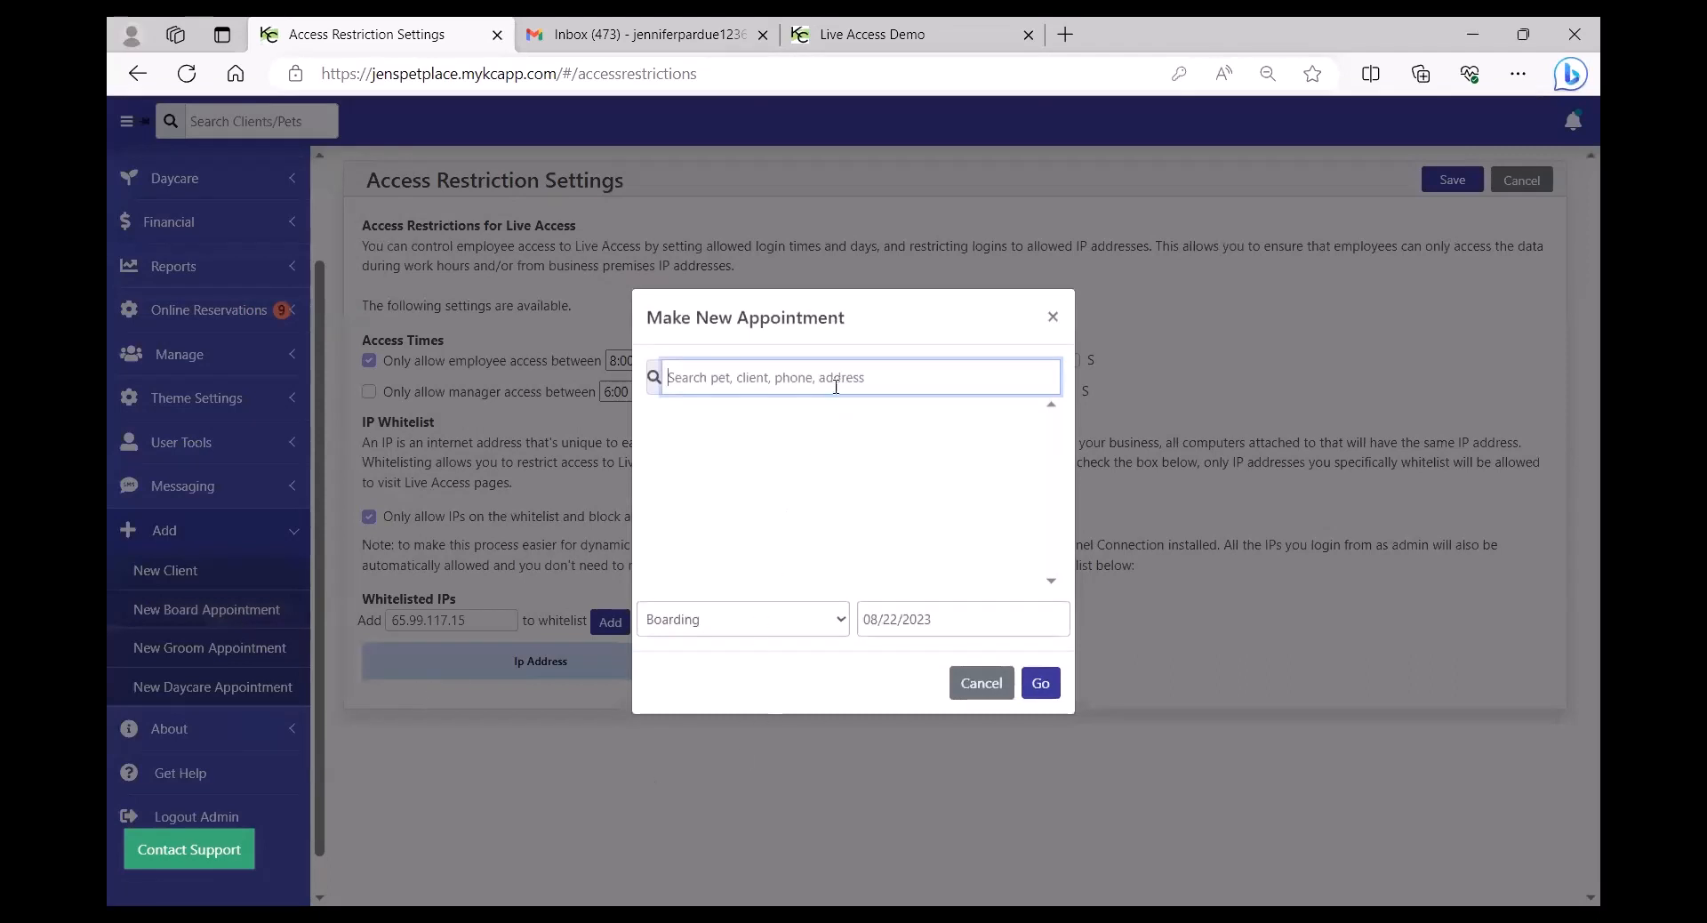
type("bone")
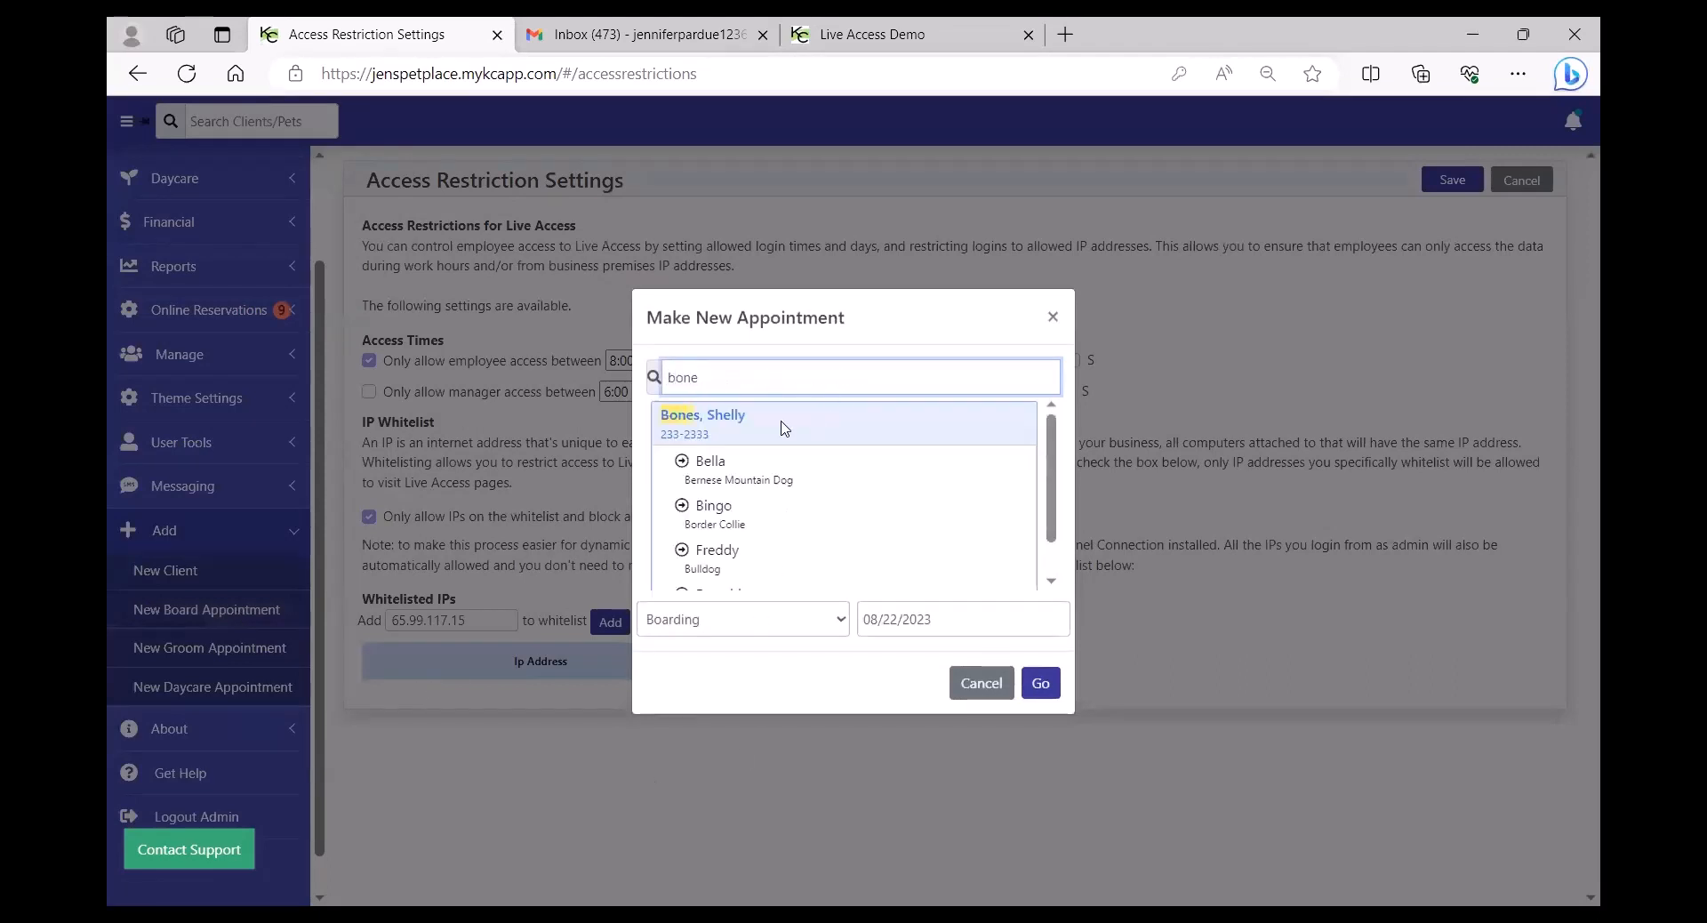
left_click(682, 462)
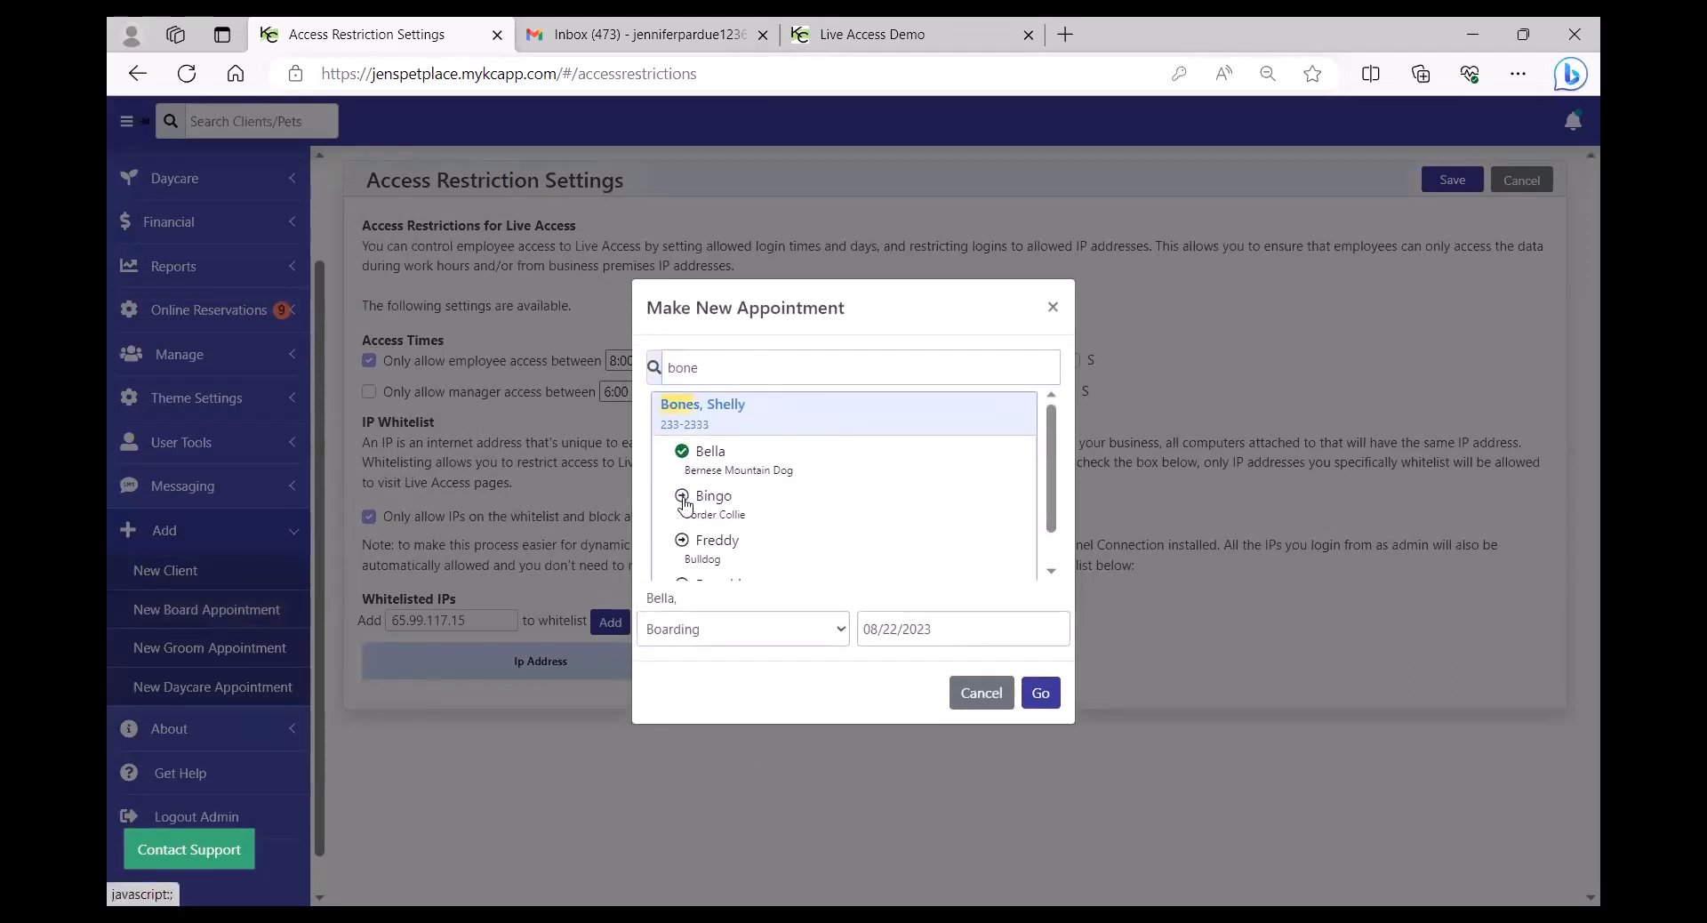
left_click(682, 495)
left_click(682, 540)
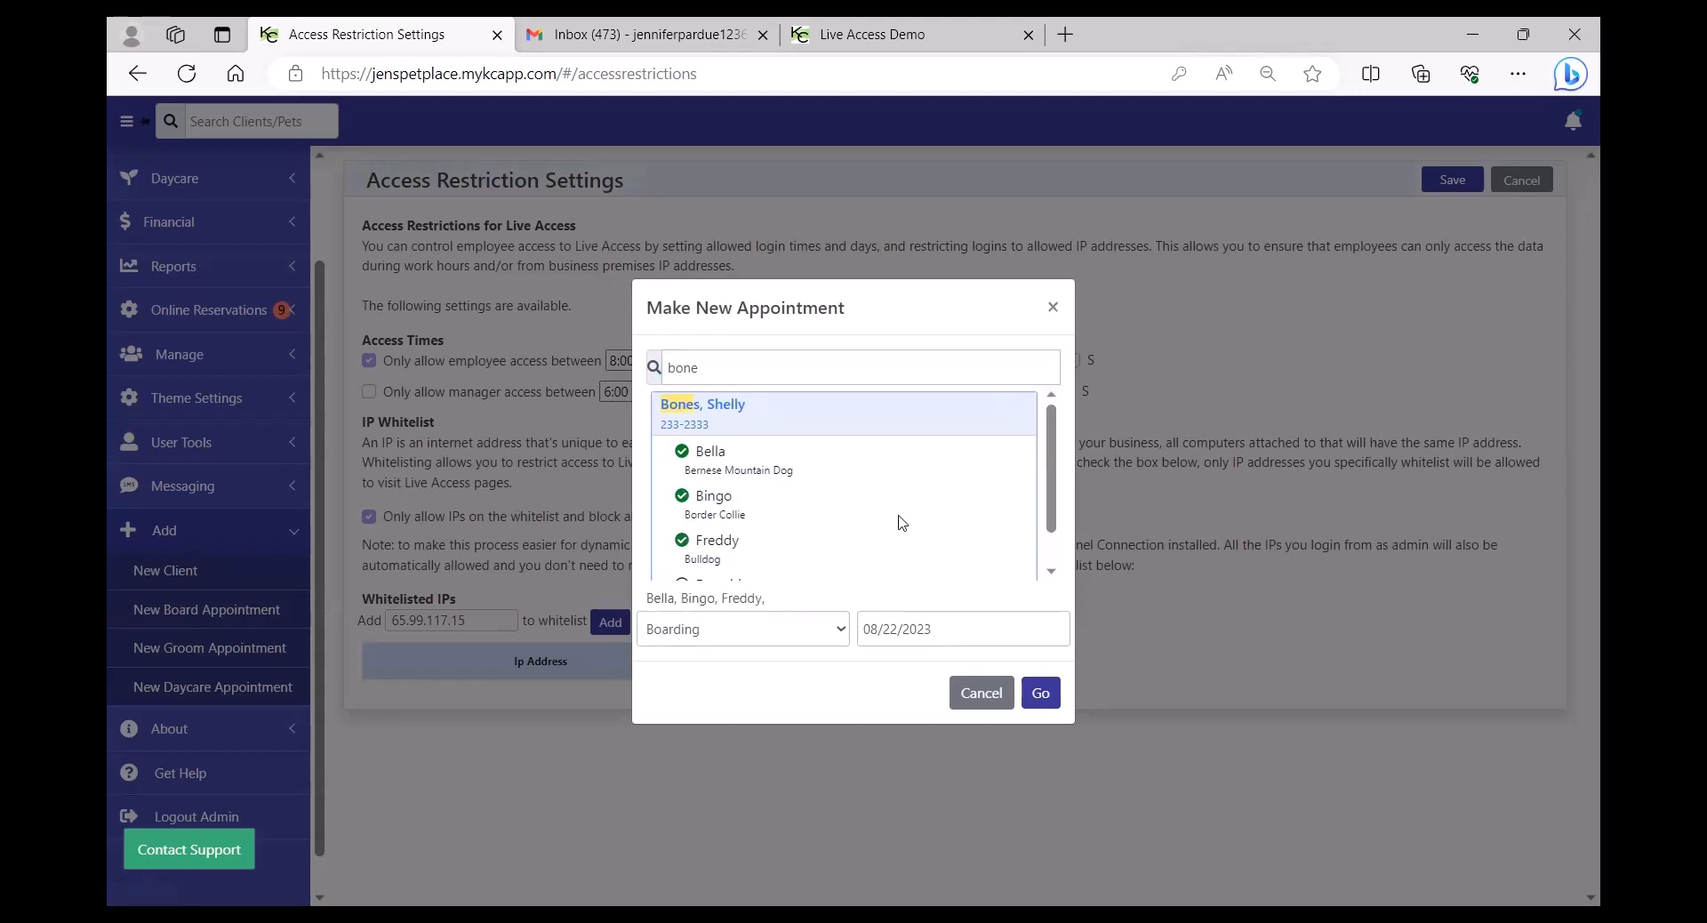
left_click(981, 632)
left_click(940, 530)
left_click(1038, 694)
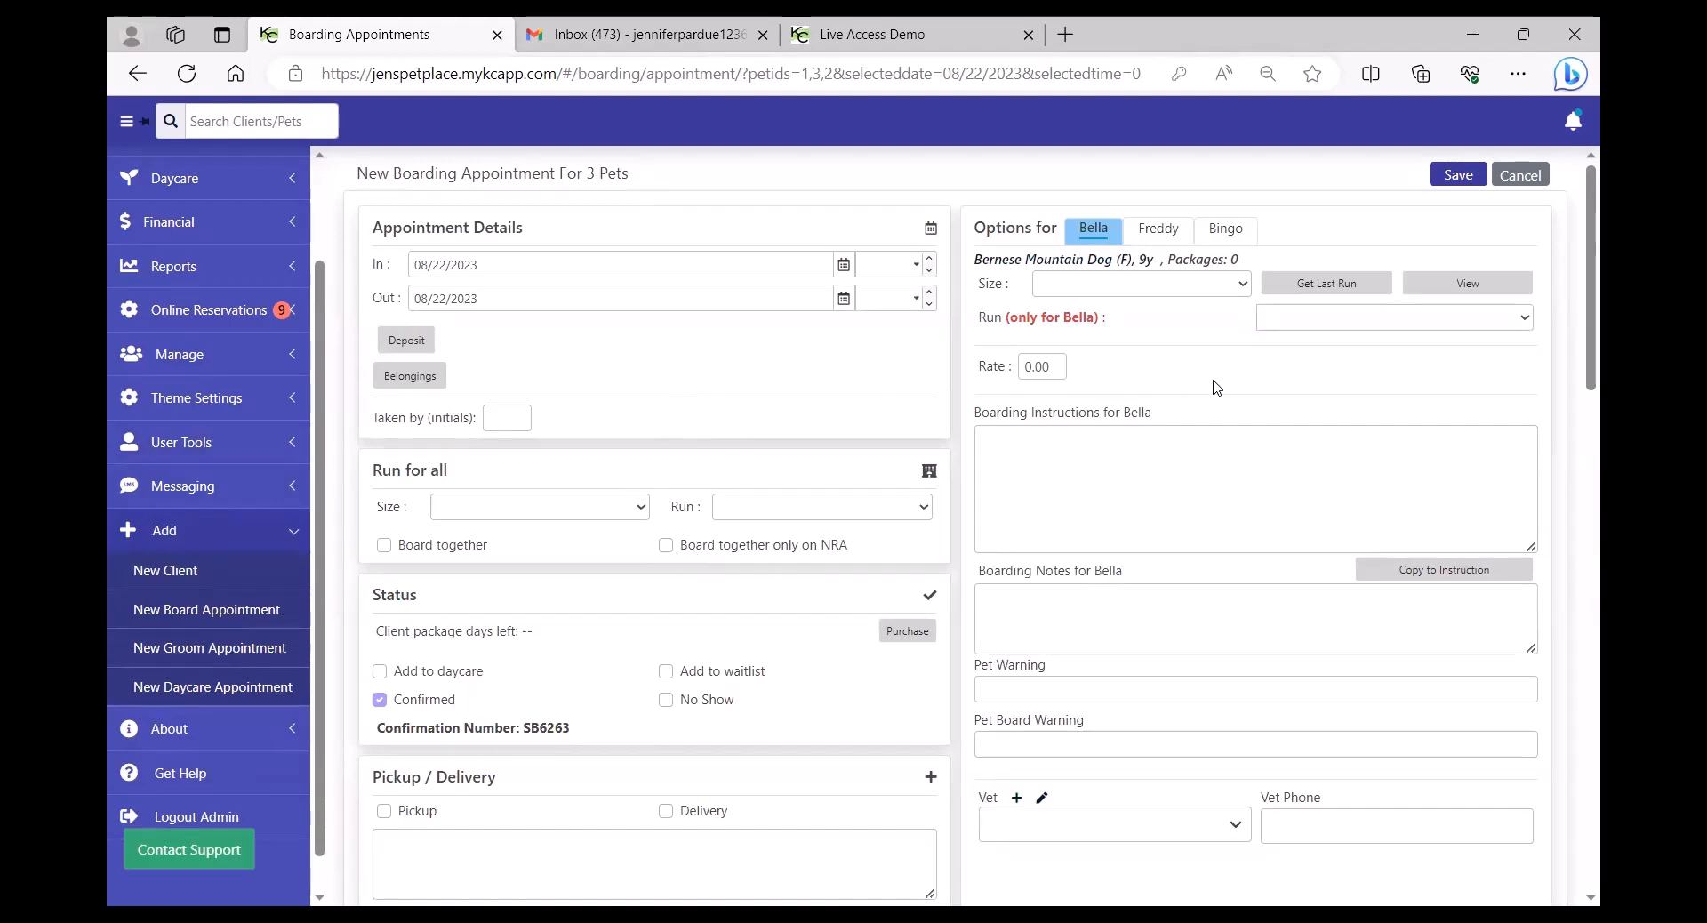
Choose individual boarding runs for Bella and Freddy, assigning run 03 to Freddy.
left_click(1394, 317)
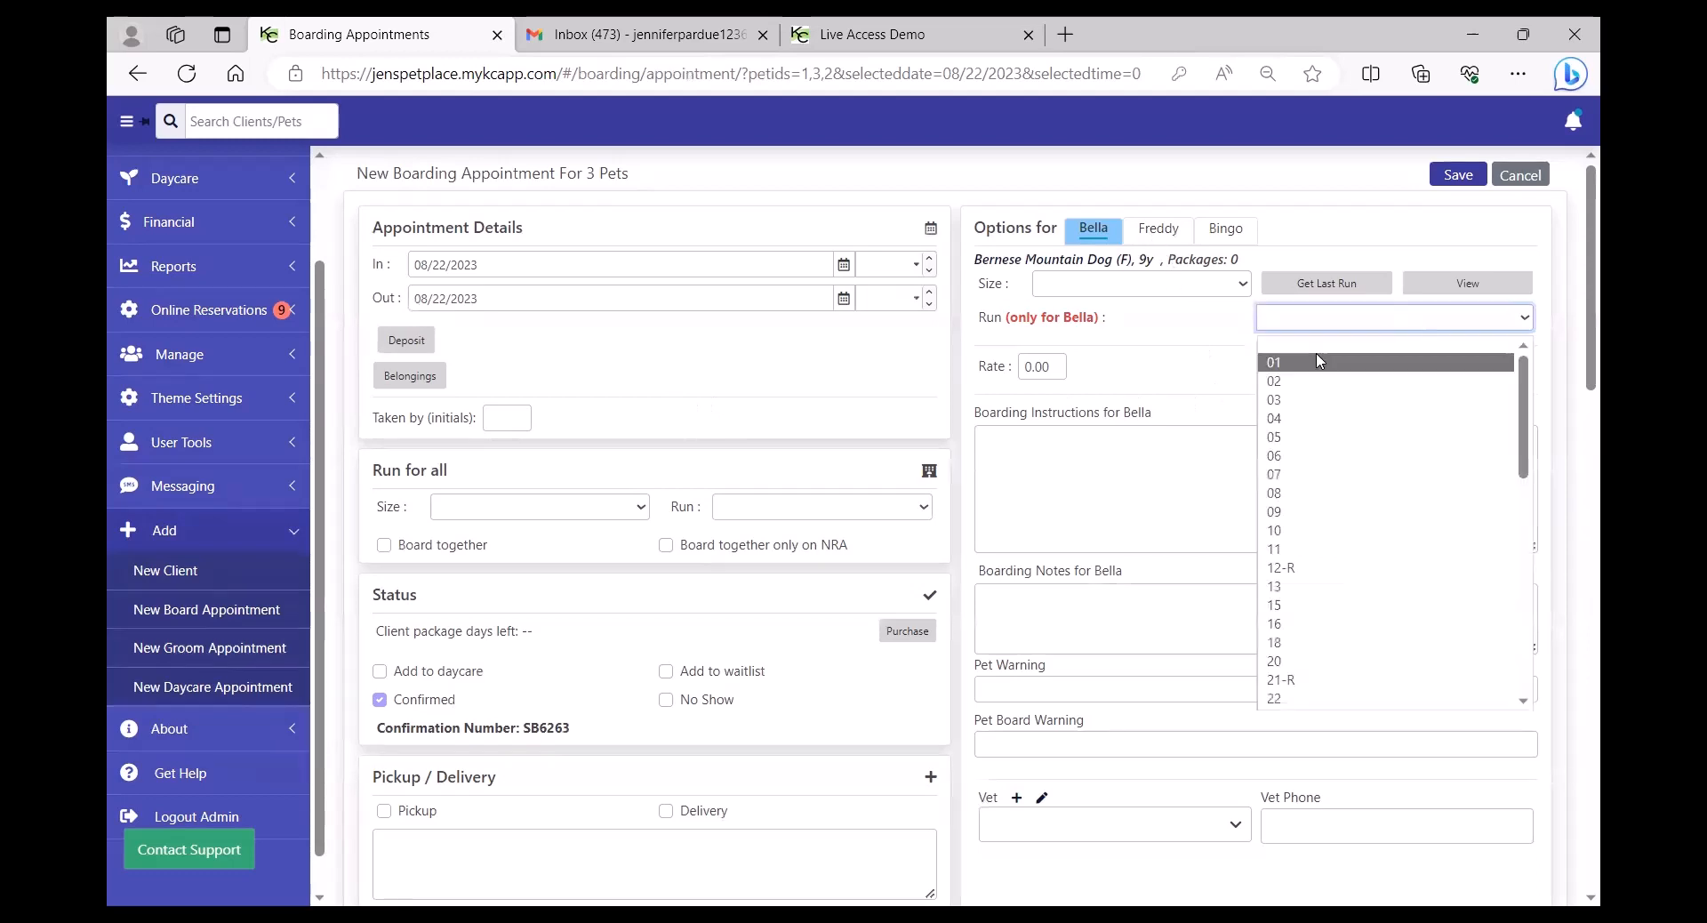
left_click(1323, 352)
left_click(1160, 231)
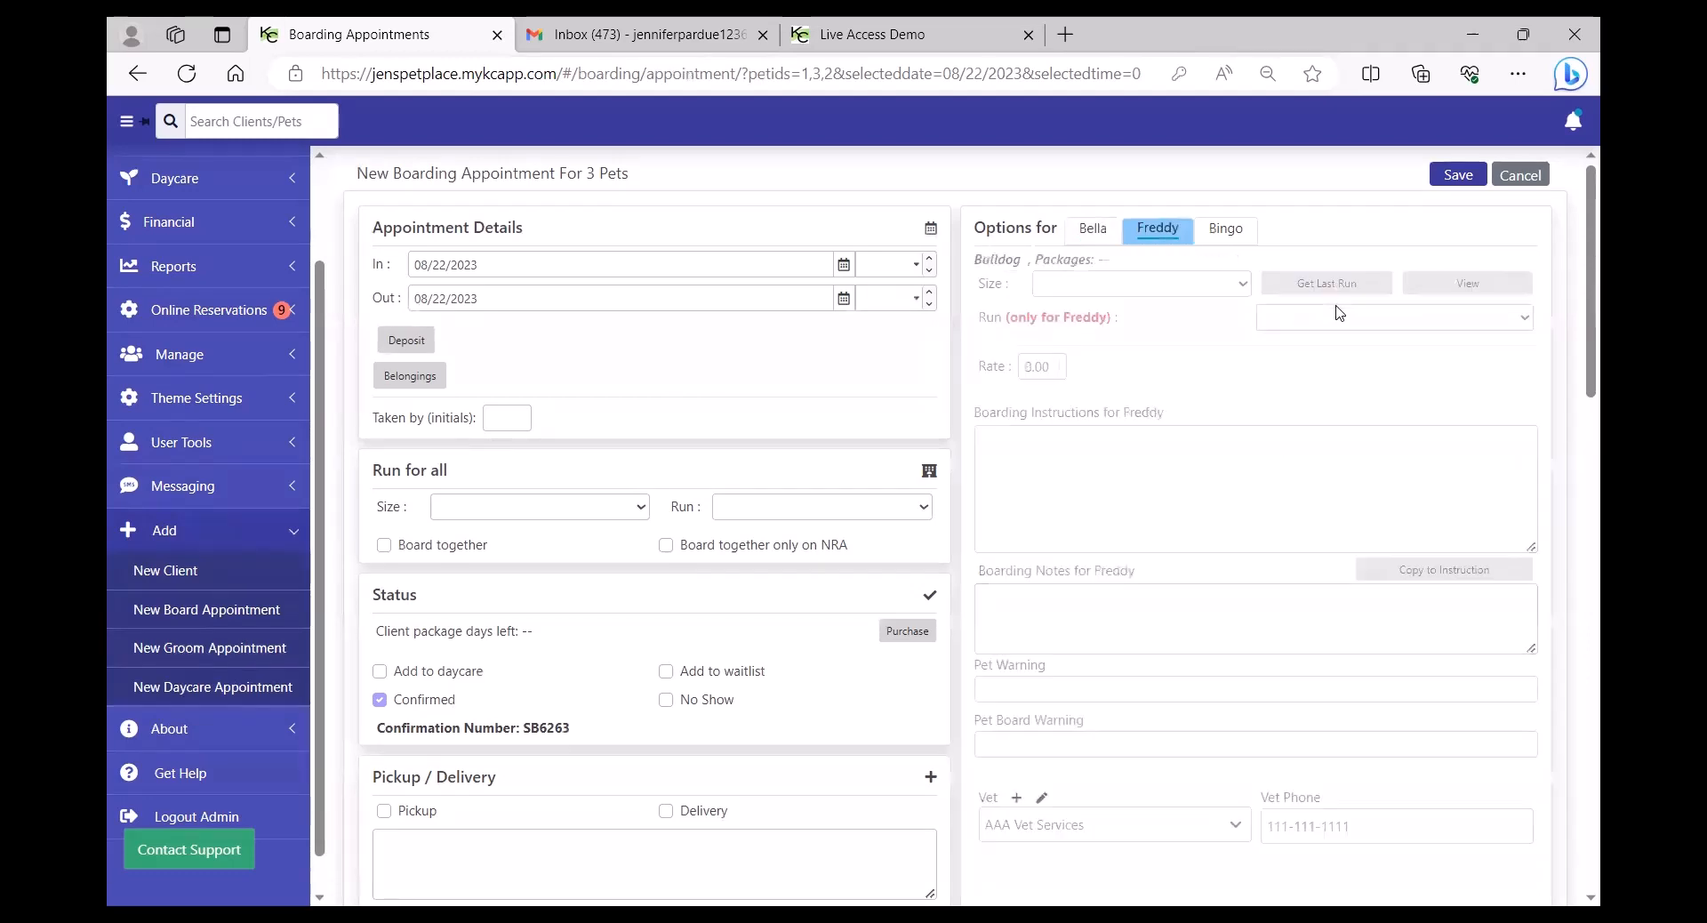
left_click(1350, 322)
left_click(1307, 409)
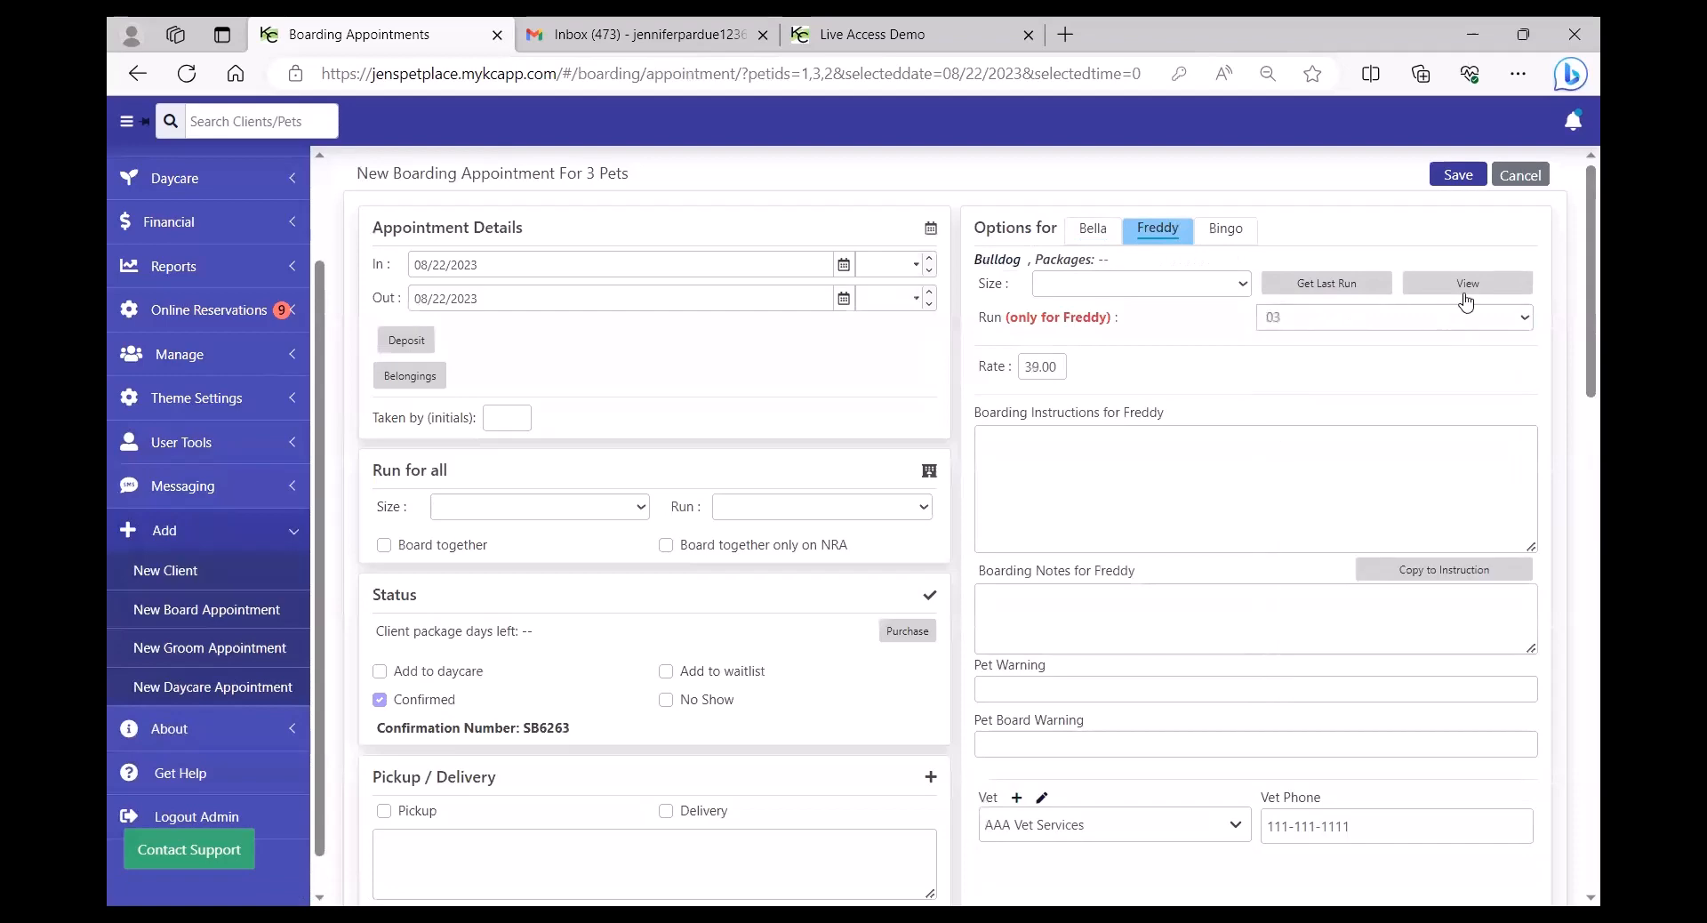
Try run 06 for Freddy on Tue 08/22 in the run availability chart, and cancel the selection.
left_click(1467, 283)
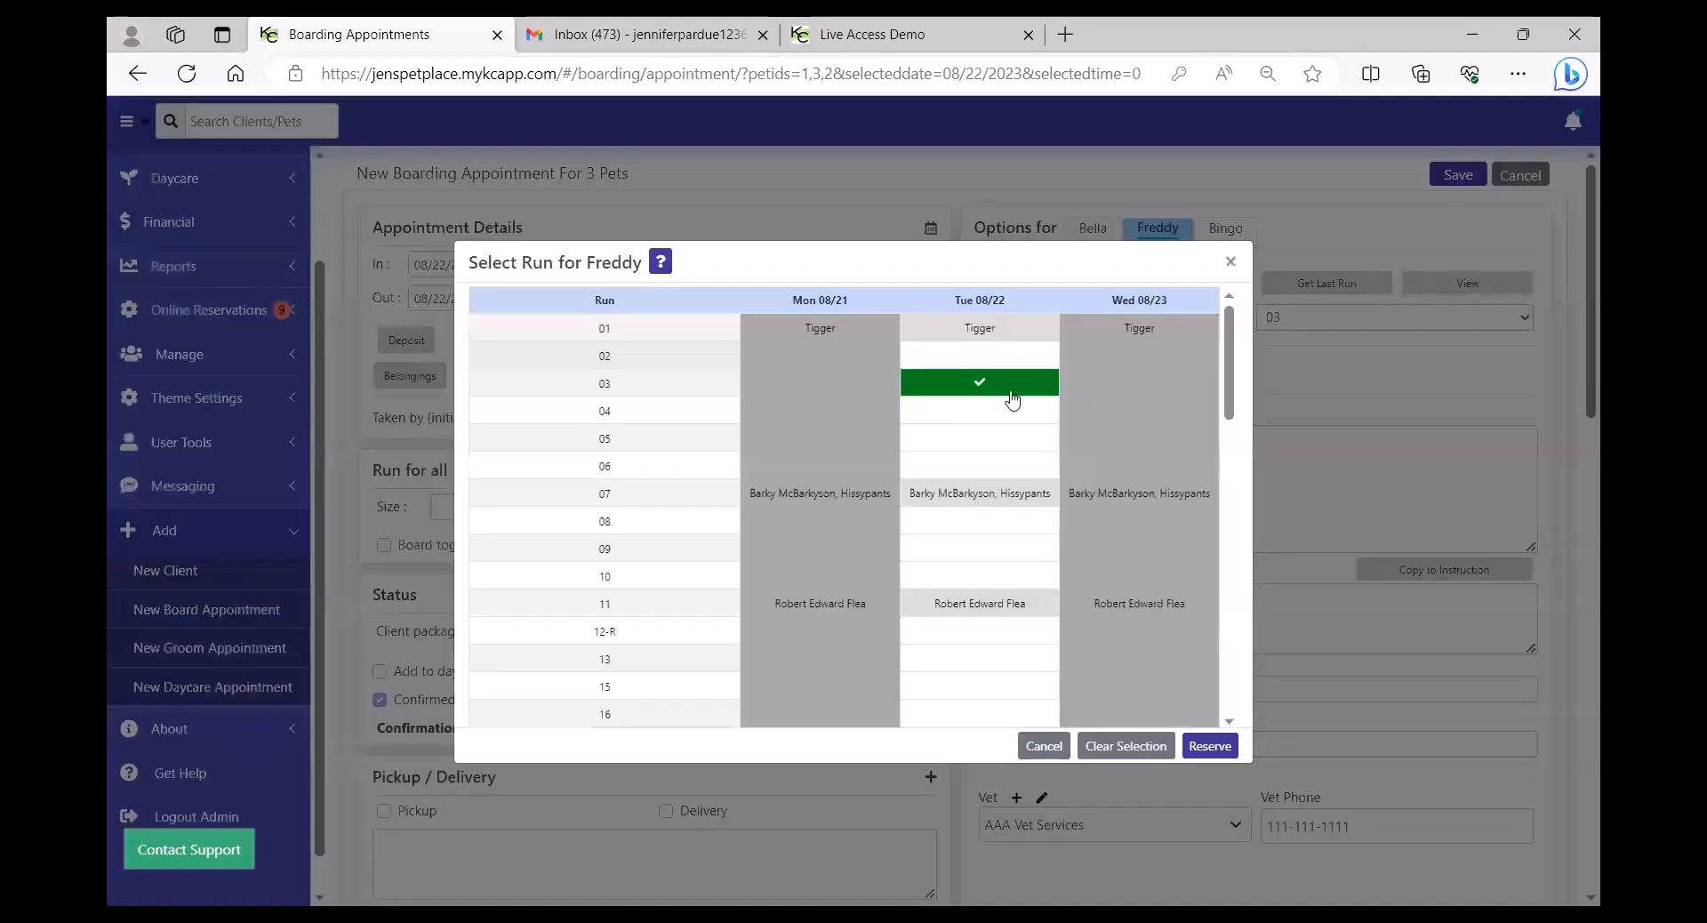
left_click(954, 416)
left_click(993, 464)
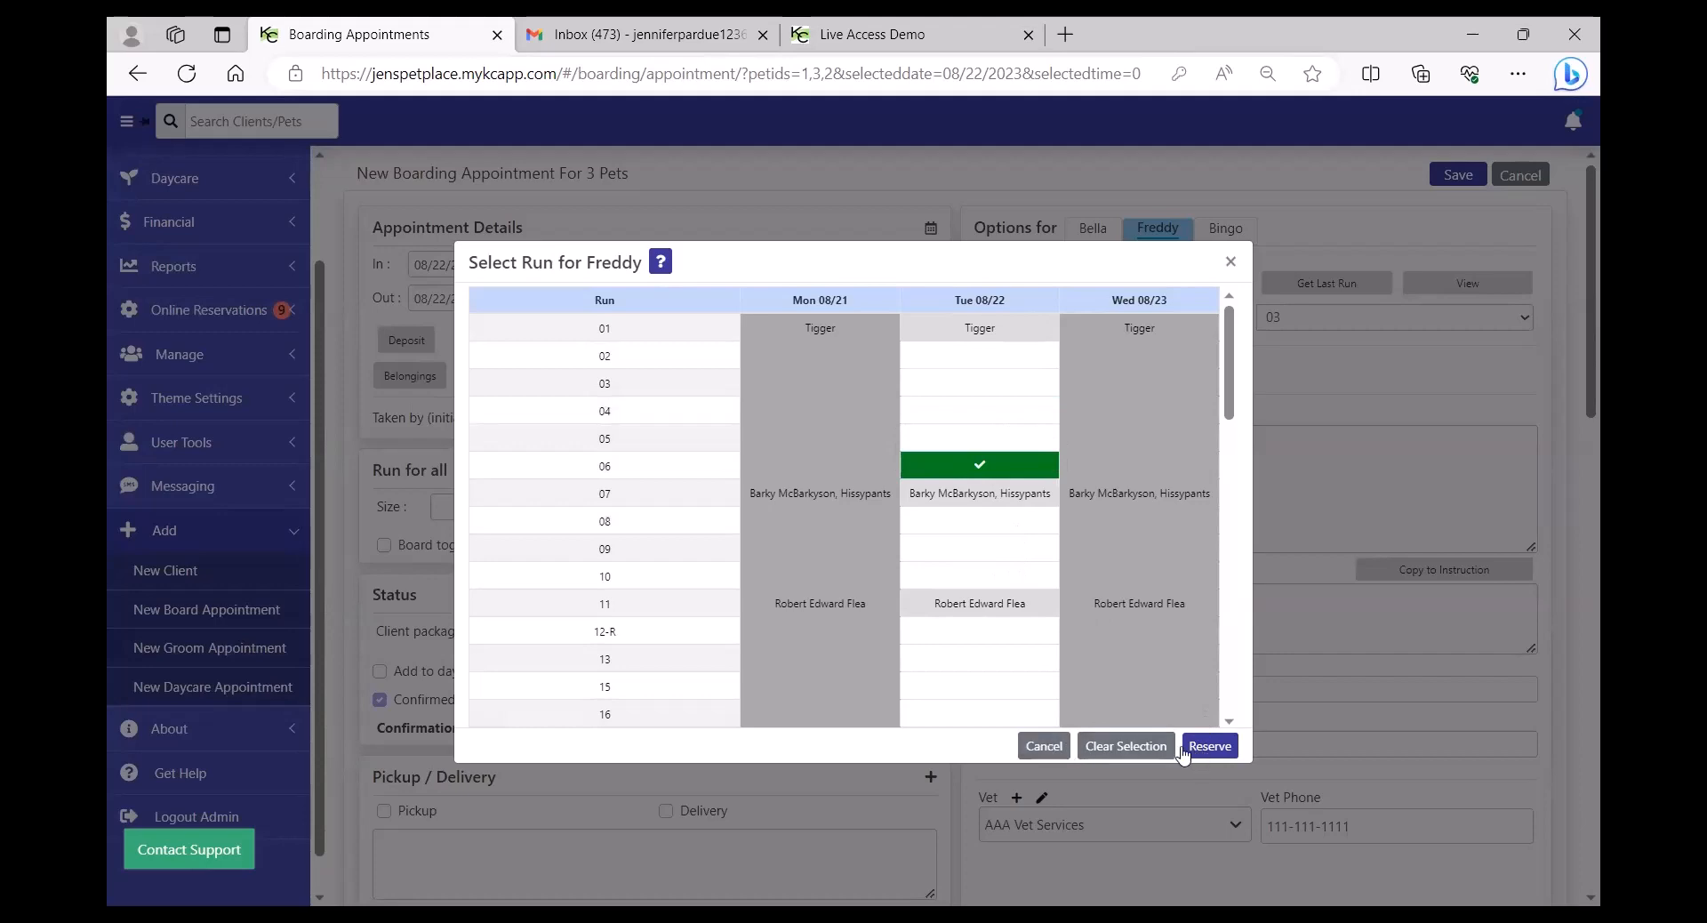
left_click(1043, 747)
Set the appointment's out date to 08/26/2023 and review the run availability chart for Freddy's longer stay.
left_click(505, 307)
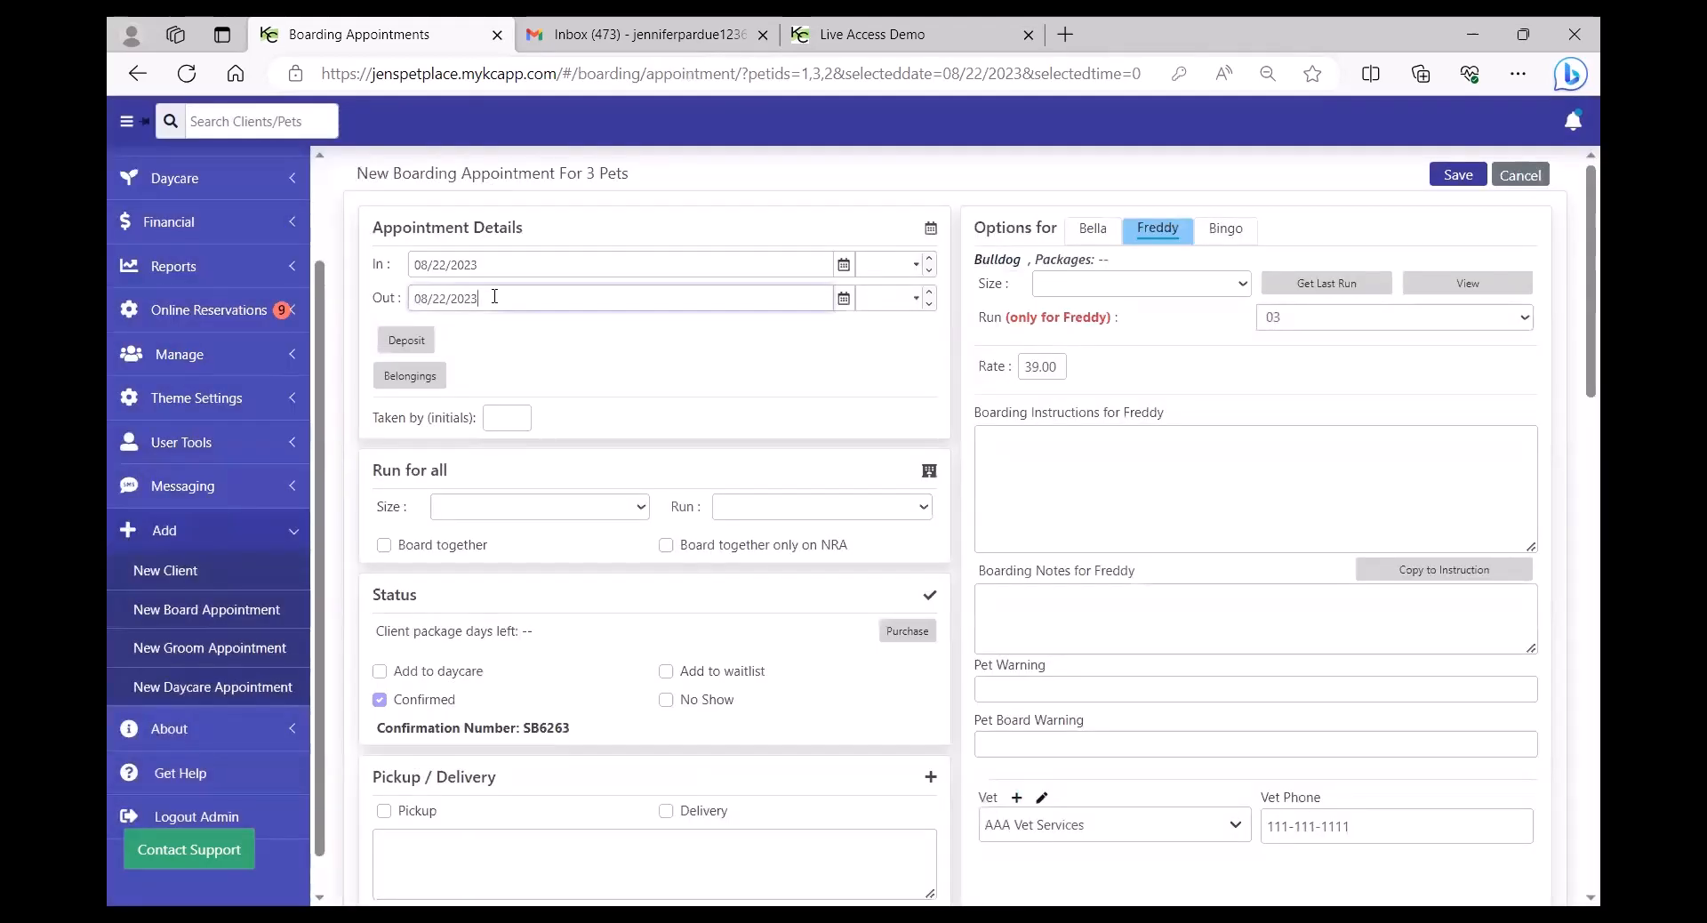
left_click(599, 494)
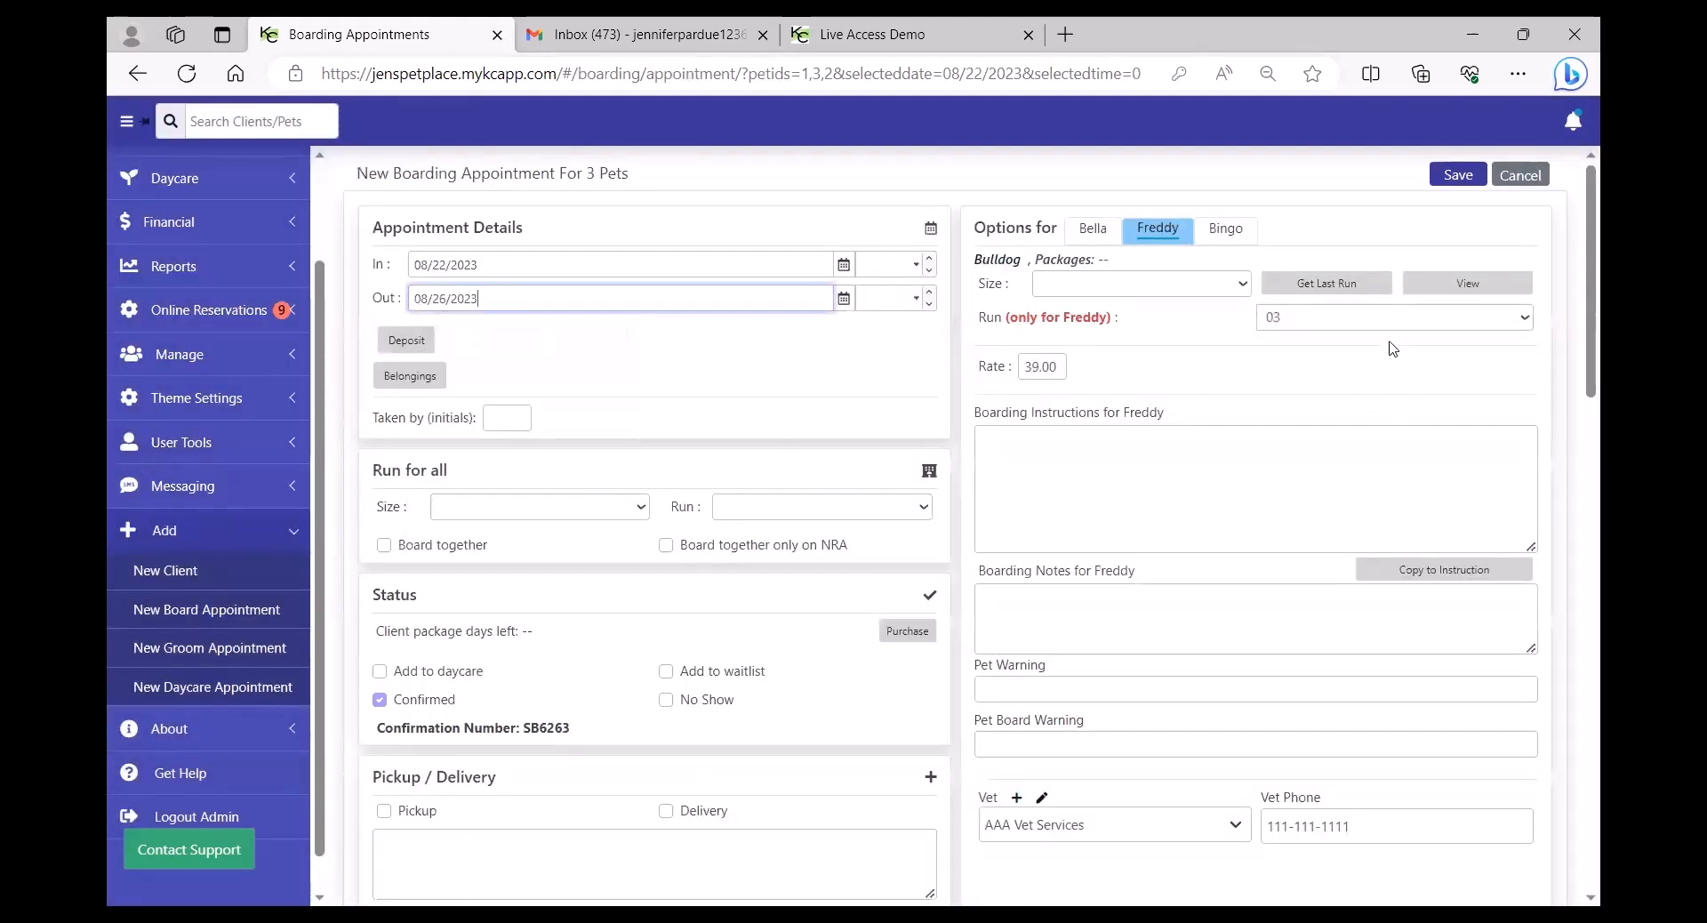
left_click(1467, 284)
scroll(892, 449, "down", 1)
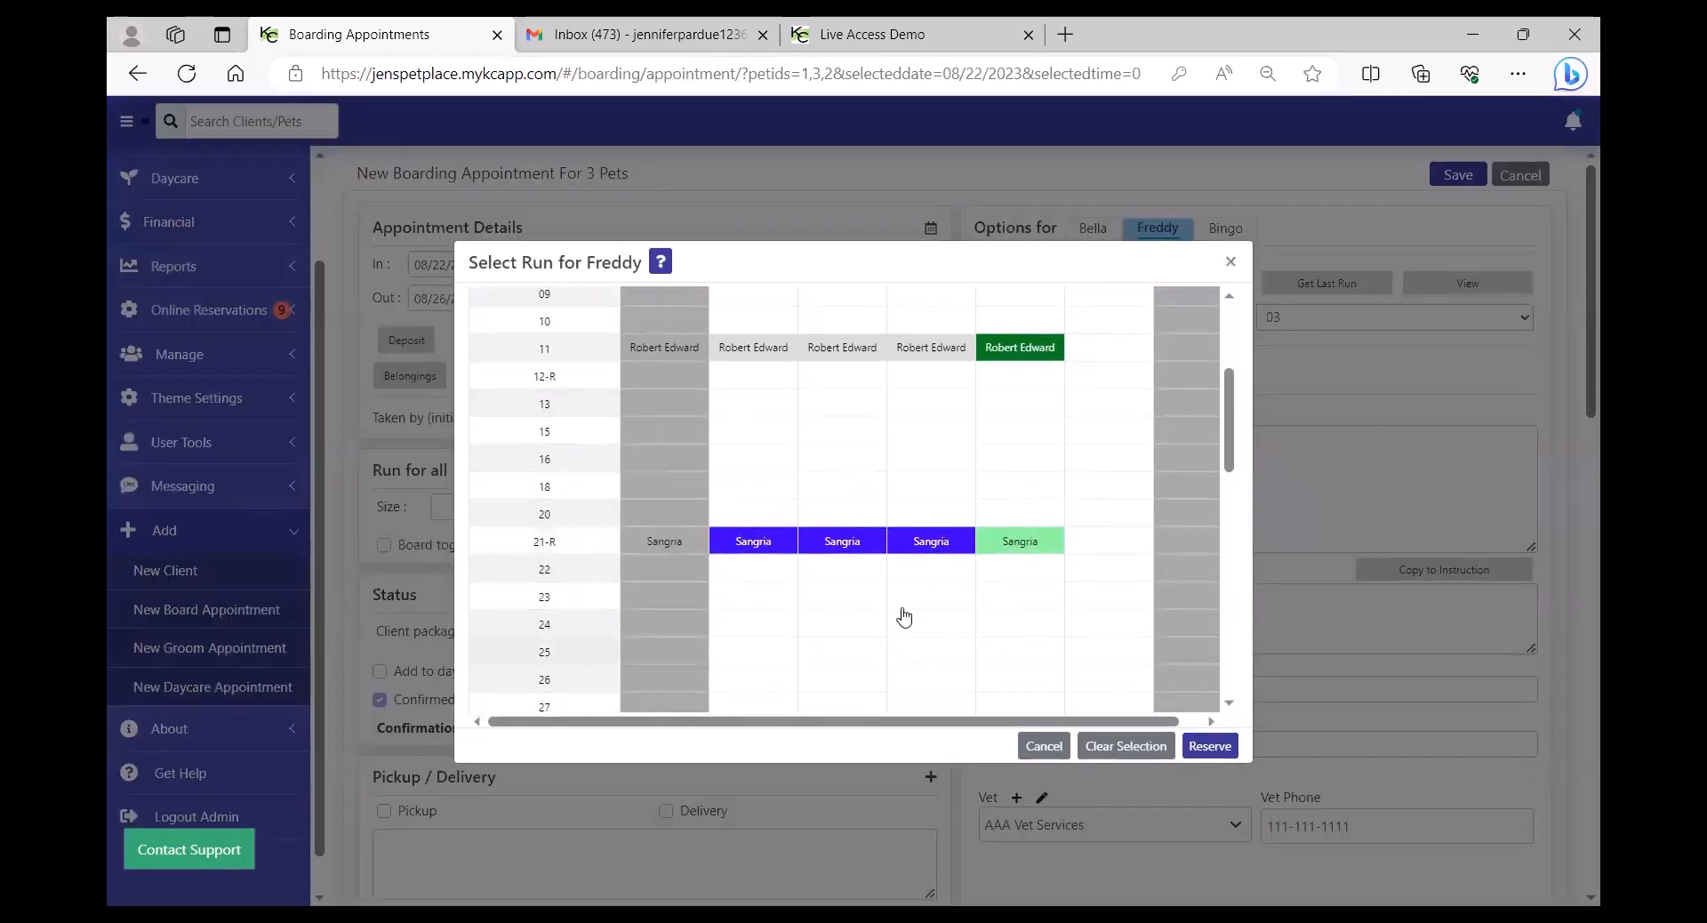
left_click(1045, 746)
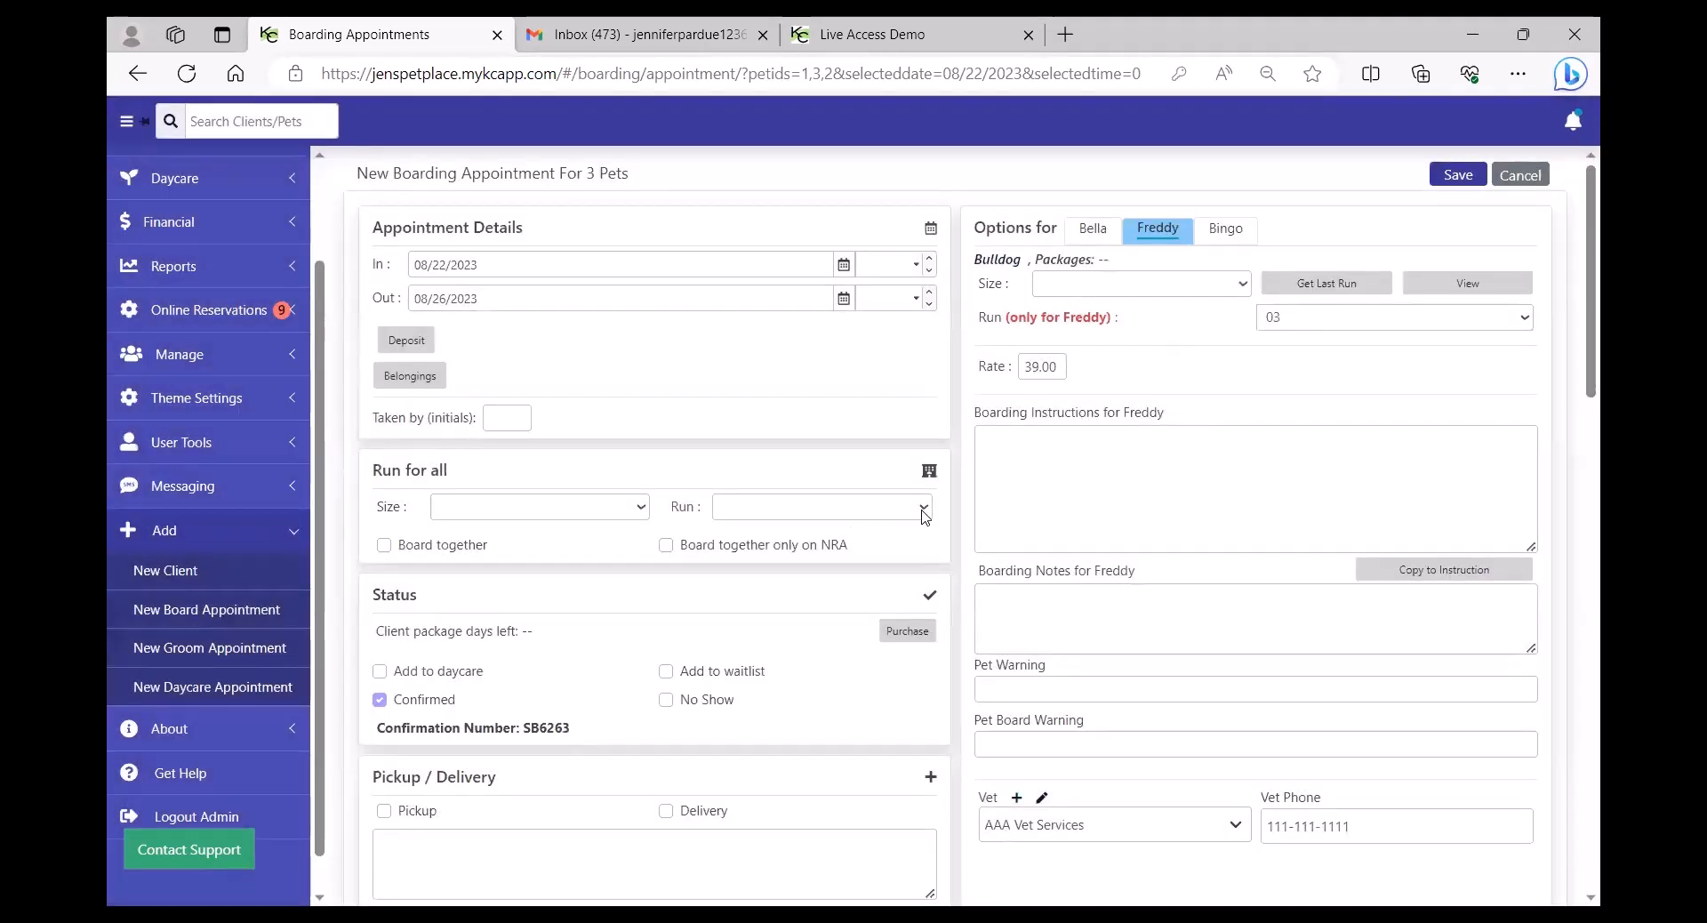
Assign run 12-R to all three pets, overriding their individual runs and rates.
left_click(925, 507)
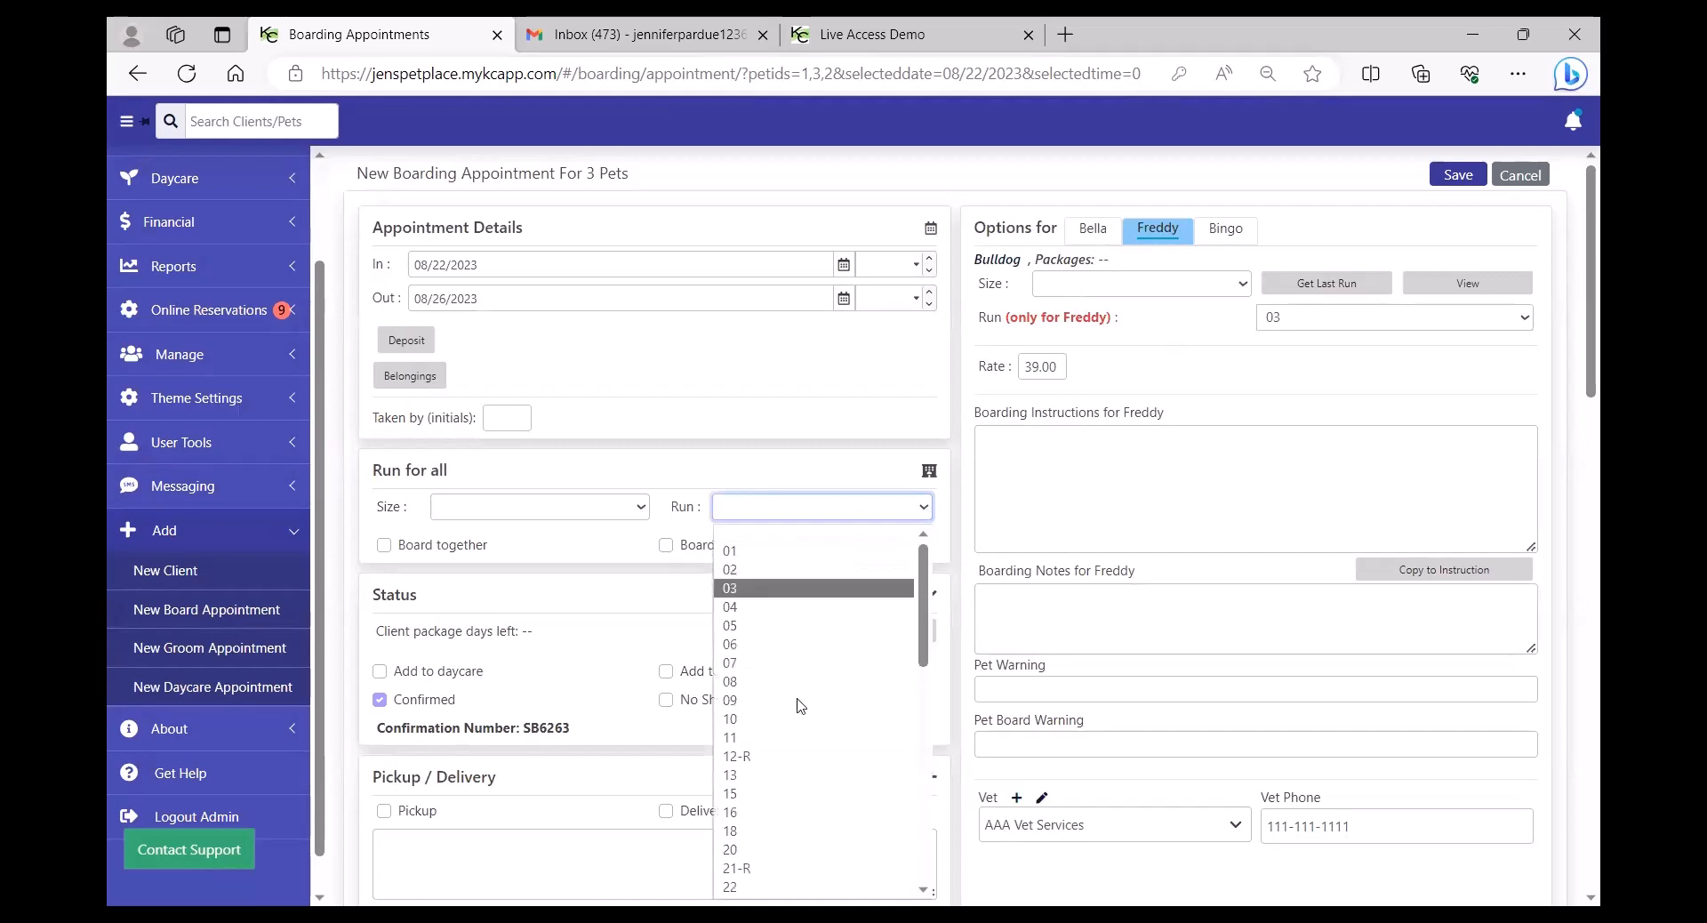
left_click(782, 753)
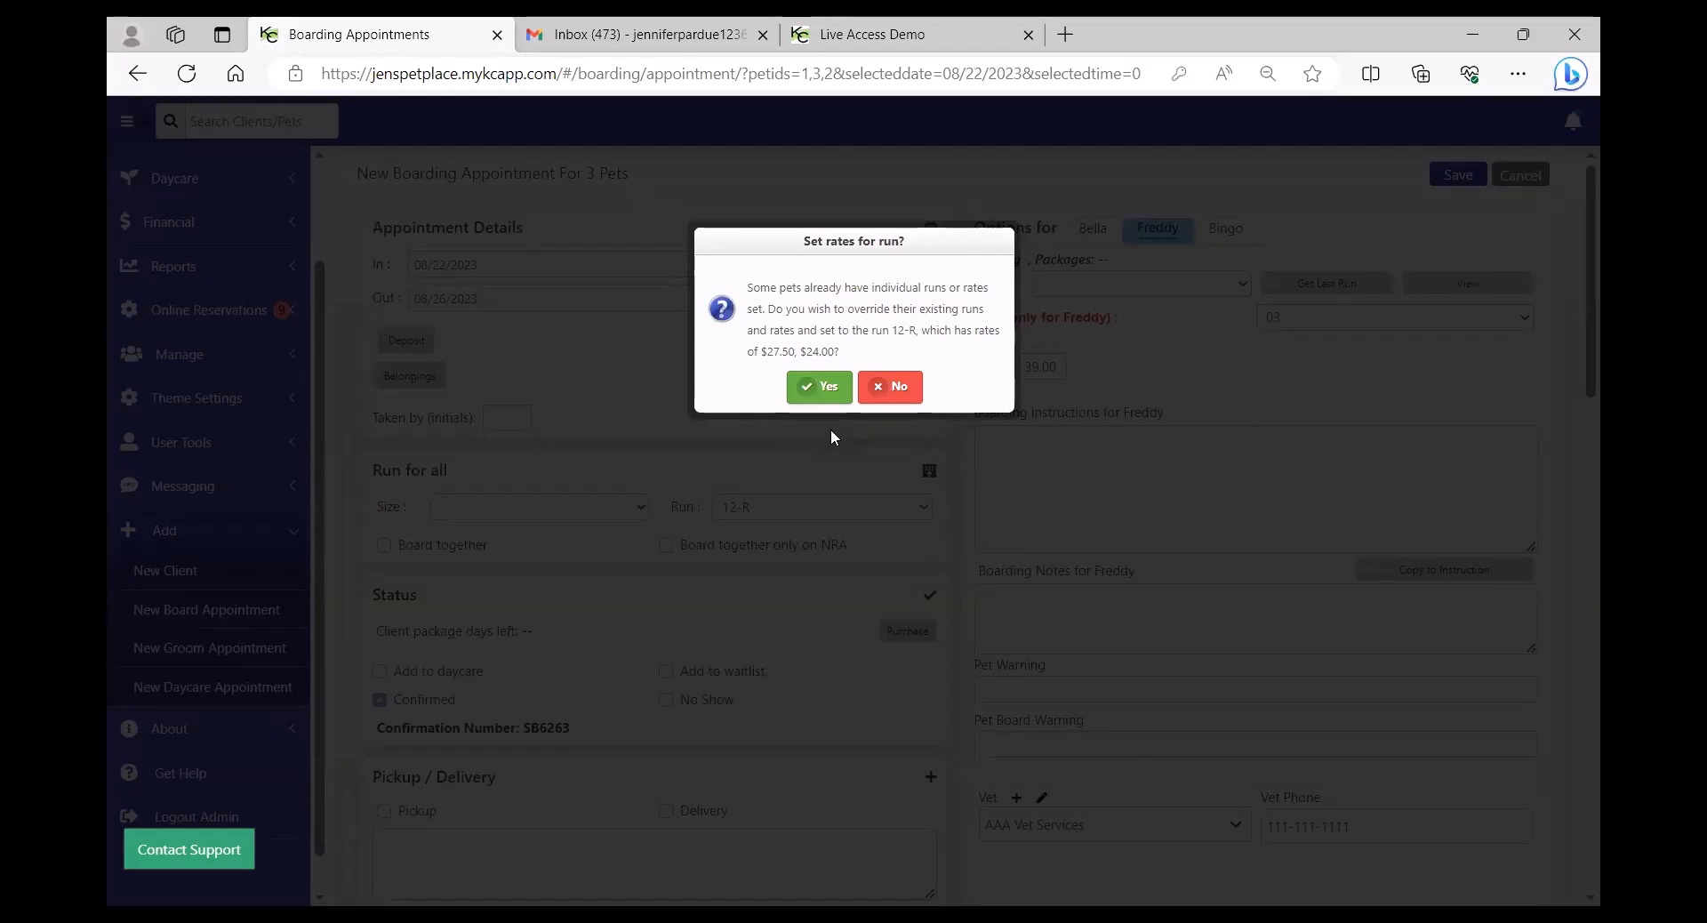
left_click(819, 386)
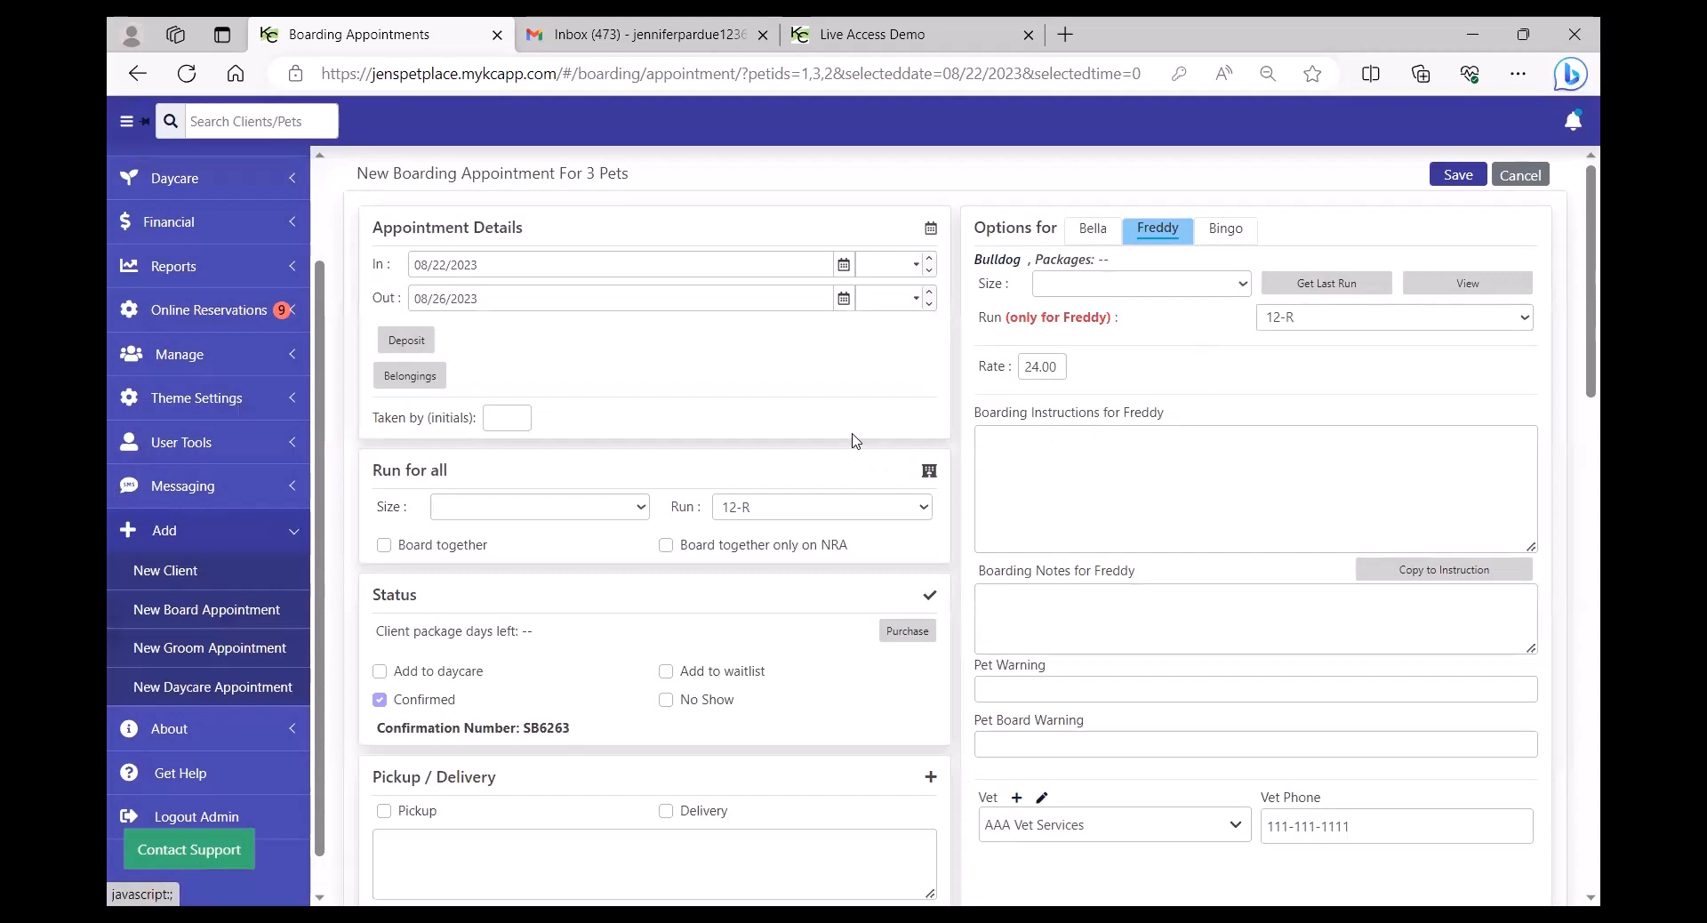
Review Freddy's and Bella's vaccination tables, and set Bingo's Bordatella expiration date to 08/26/2023.
scroll(855, 440, "down", 3)
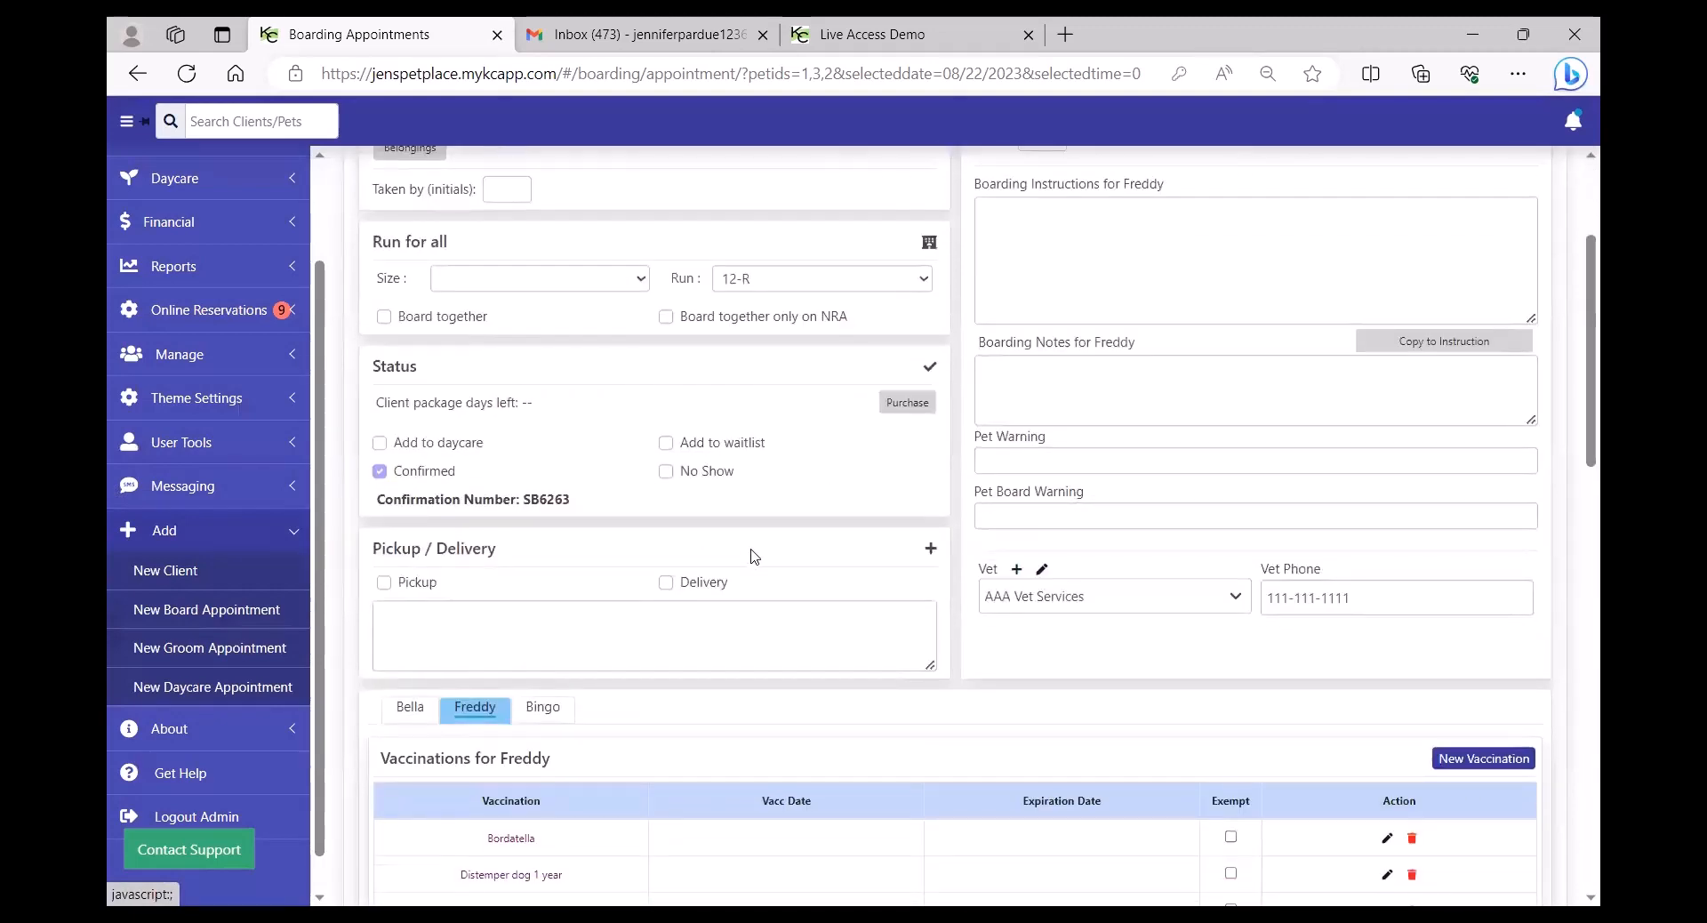
scroll(751, 556, "down", 3)
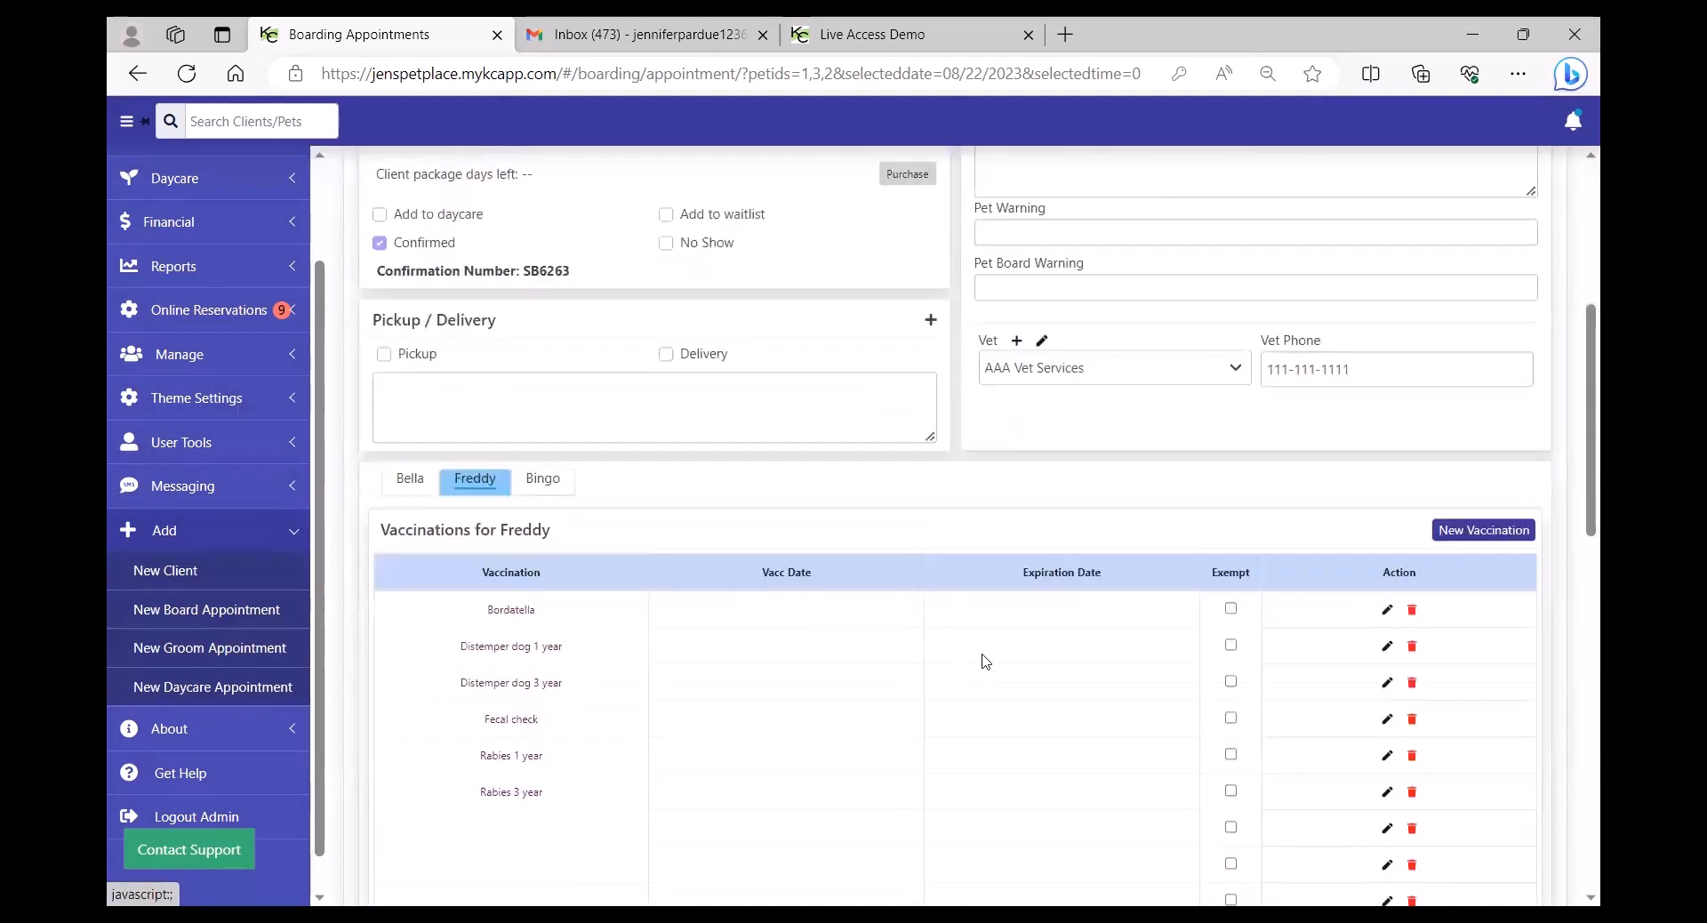
left_click(1014, 614)
left_click(412, 483)
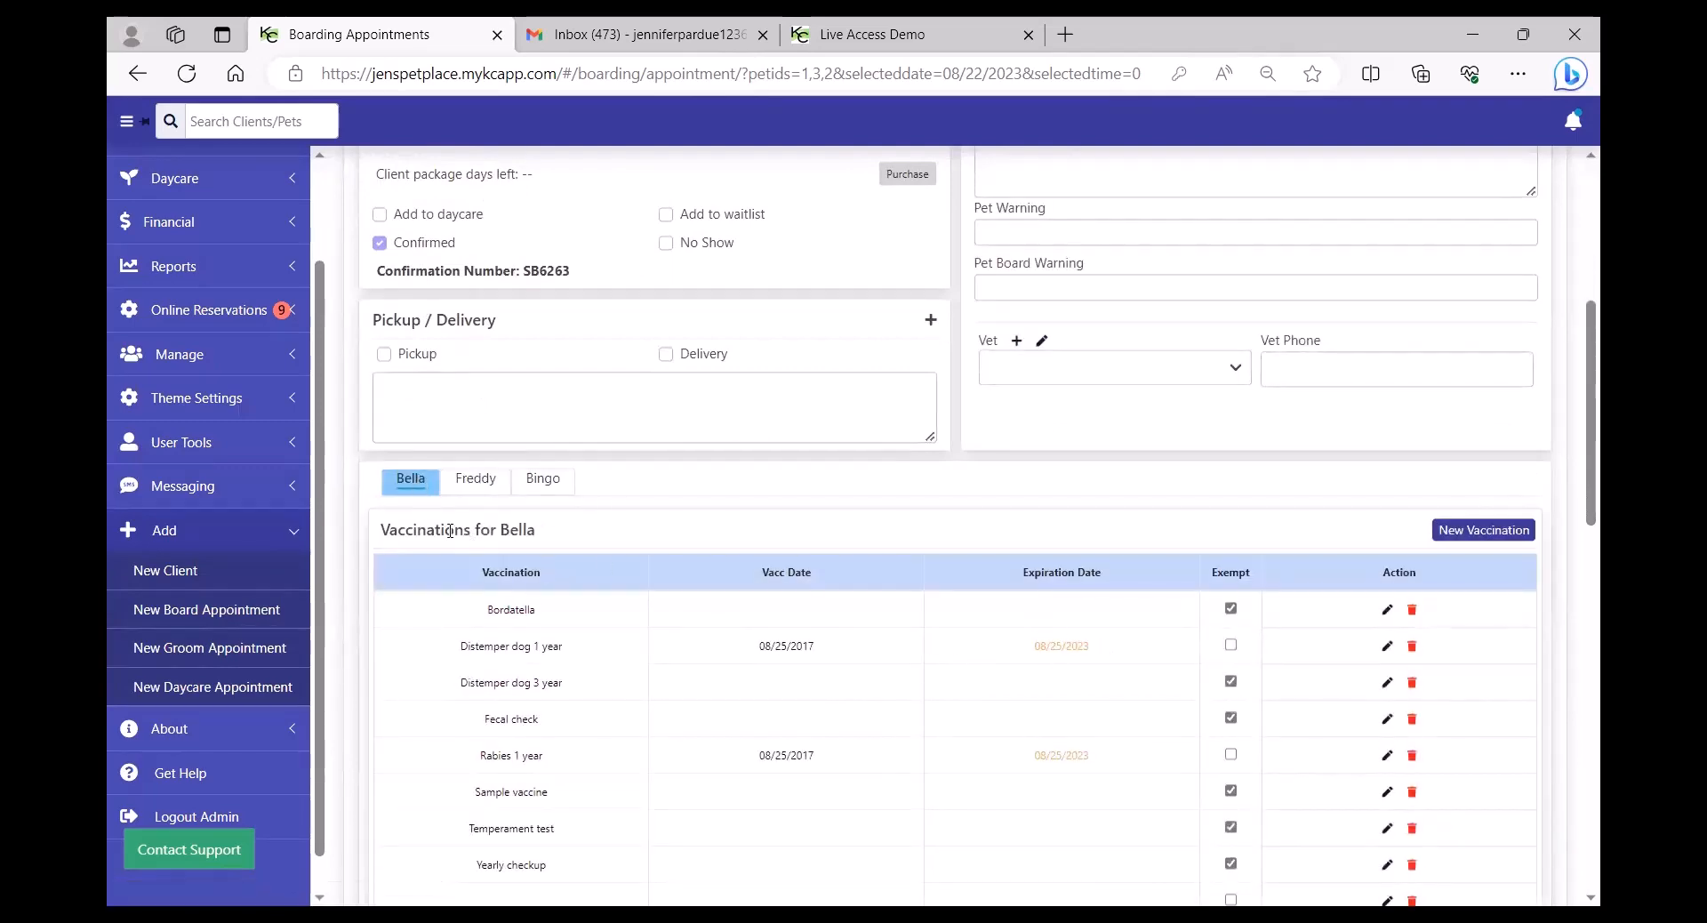
left_click(545, 485)
left_click(1068, 611)
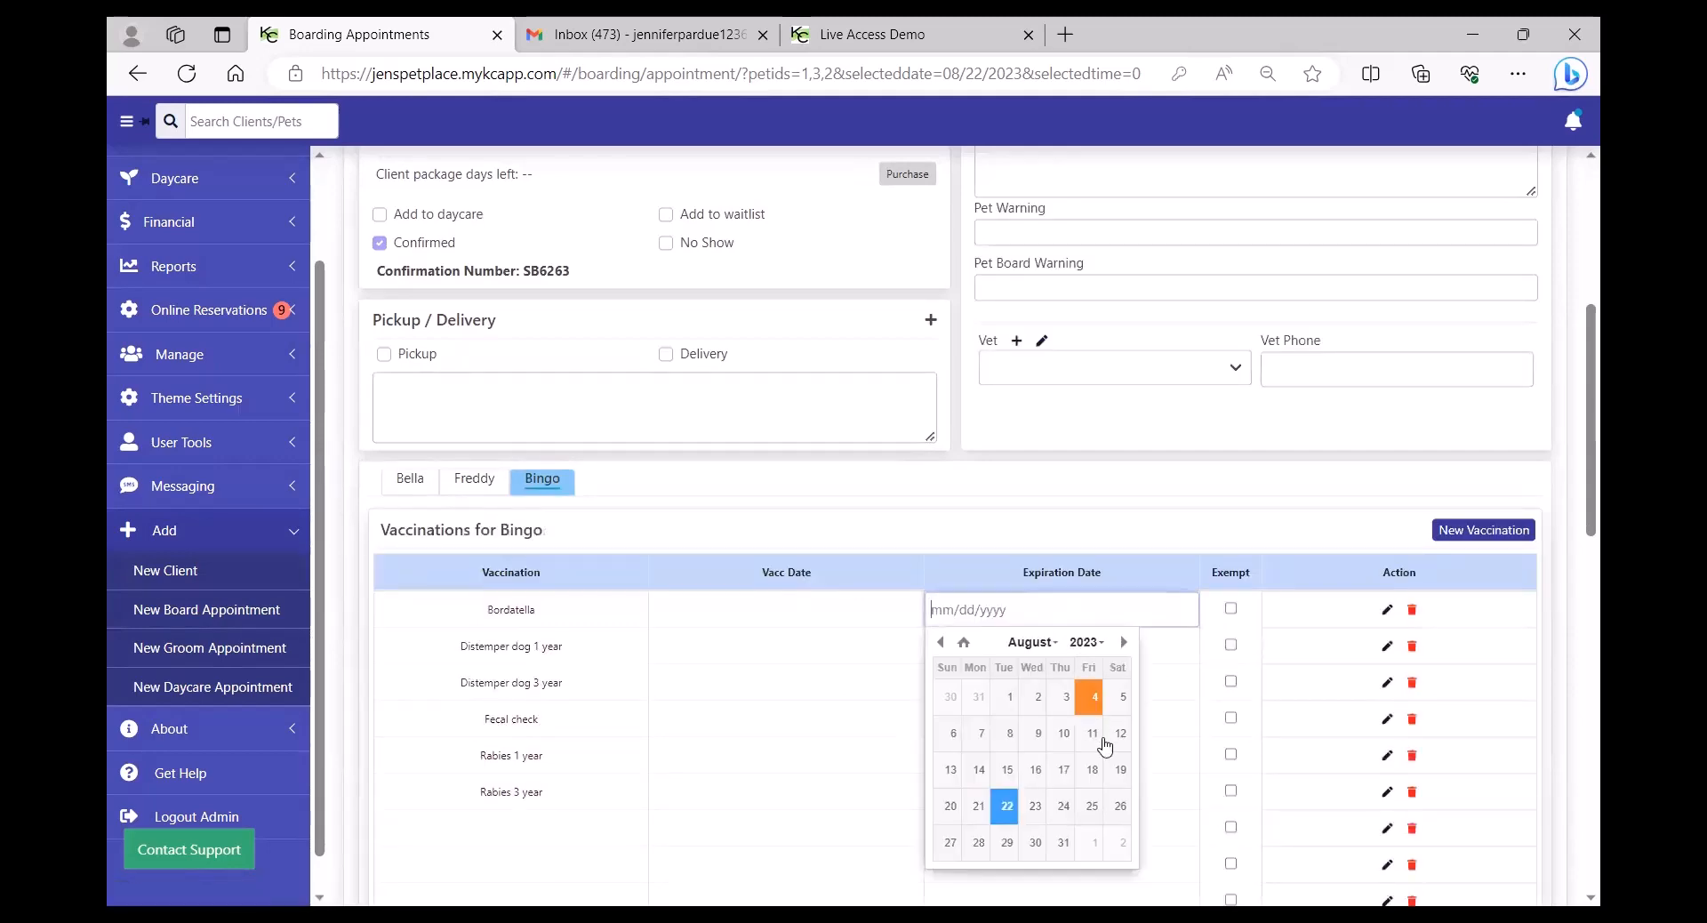
left_click(1117, 805)
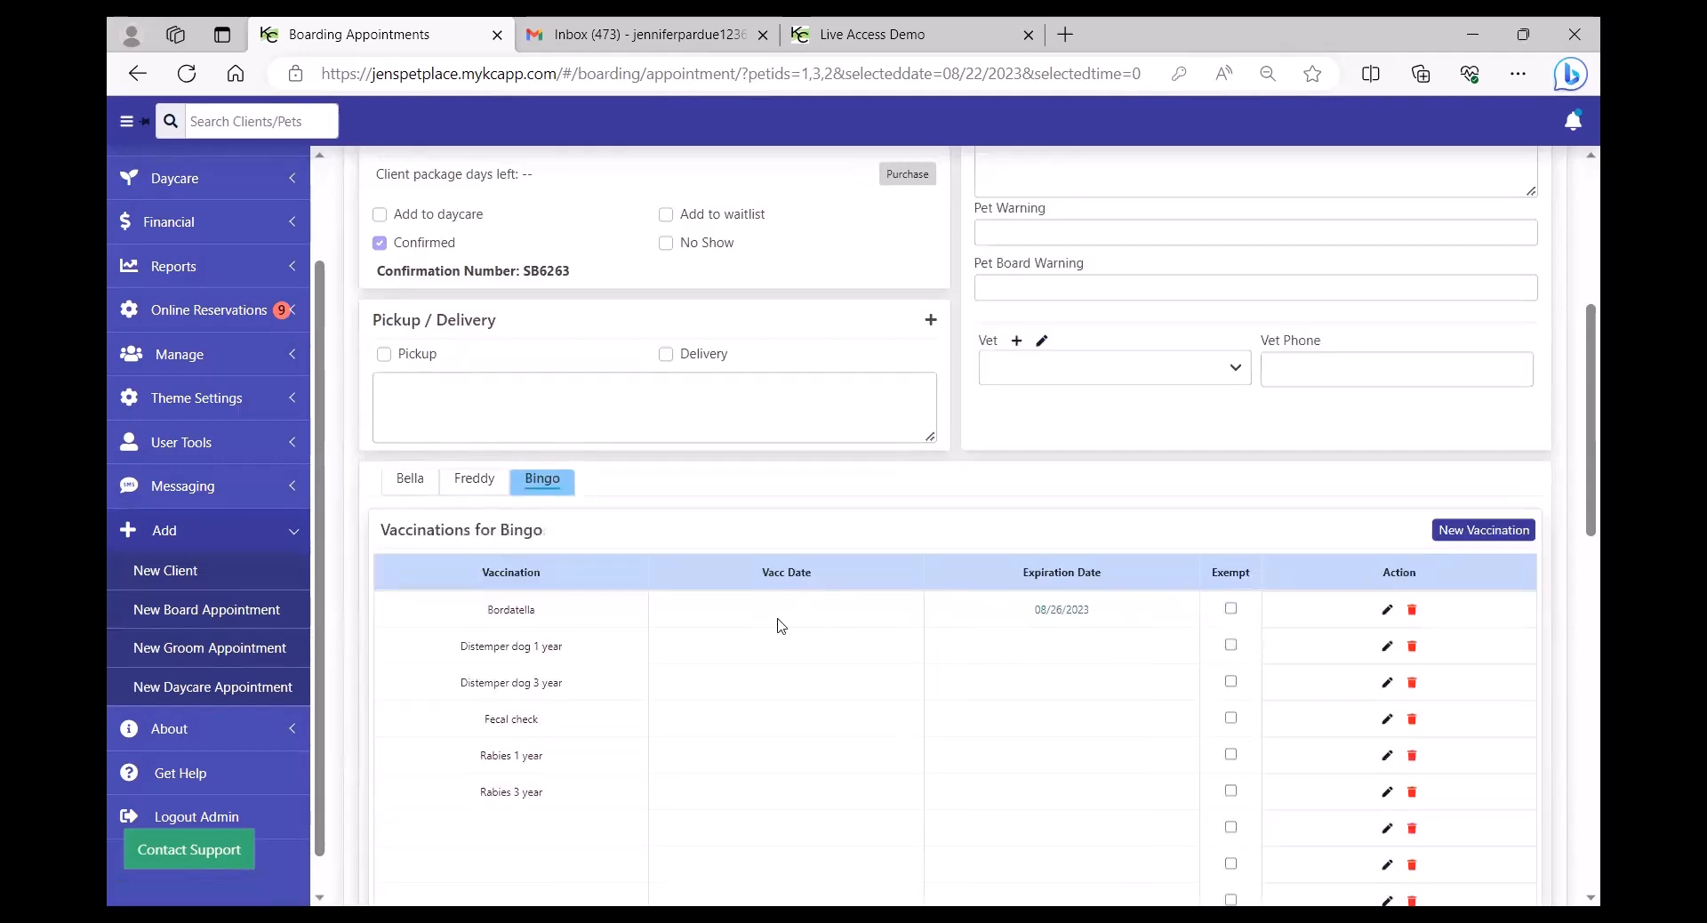
Add a Groom departure service for Bingo at 11:00 AM and assign an employee to it.
scroll(767, 627, "down", 4)
scroll(694, 633, "down", 3)
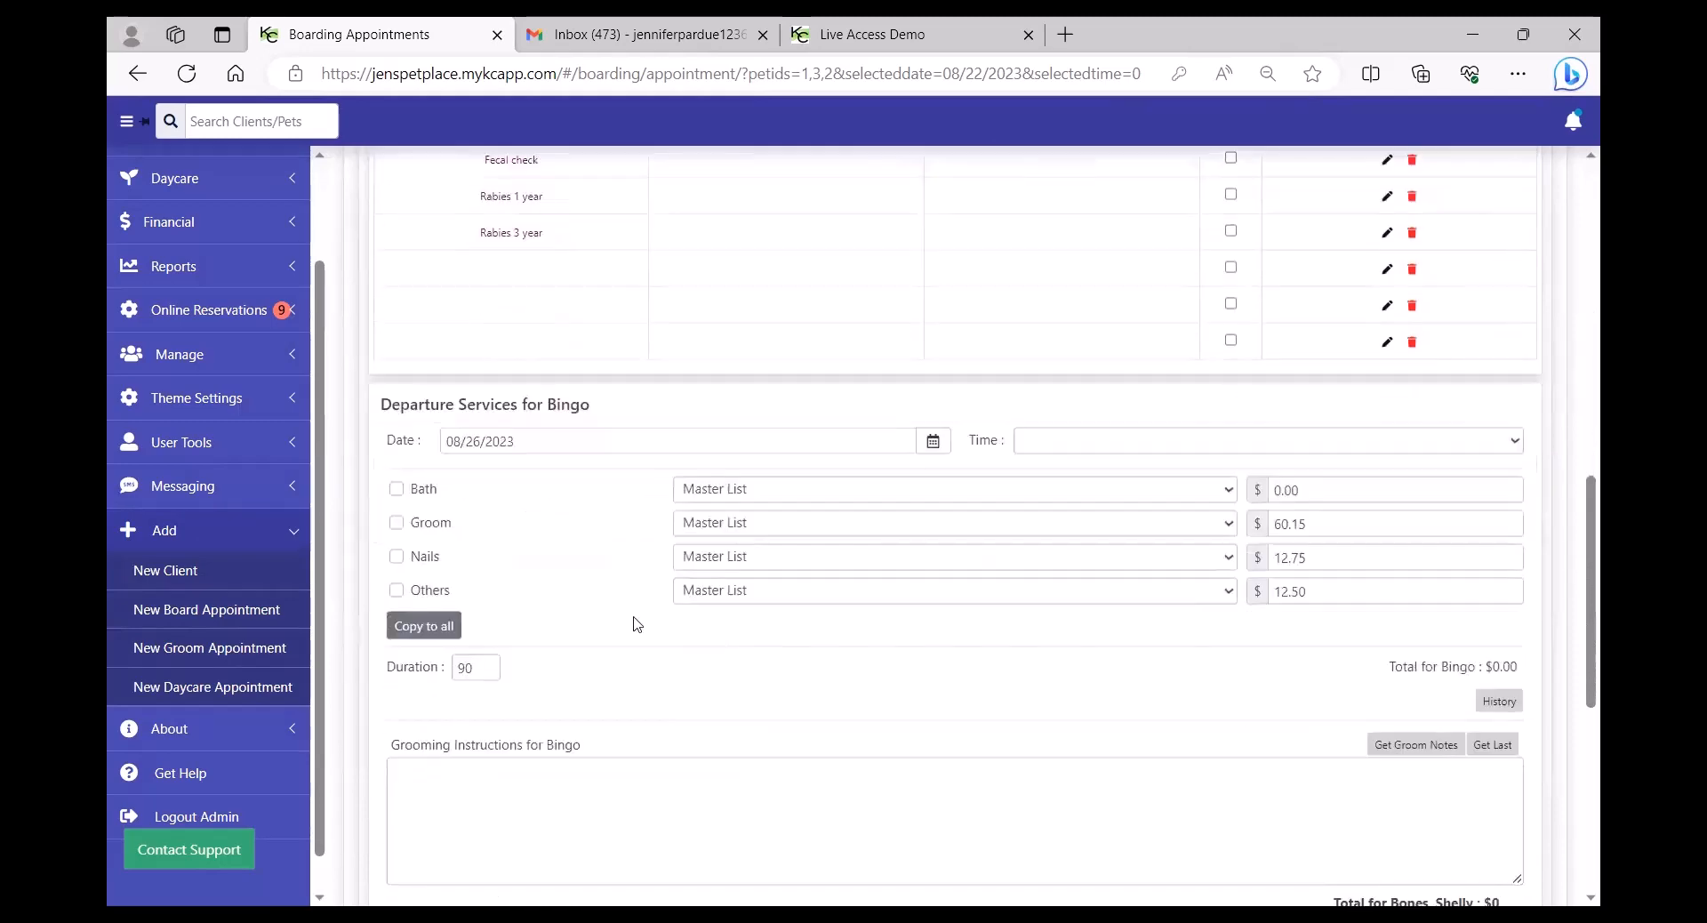
left_click(397, 512)
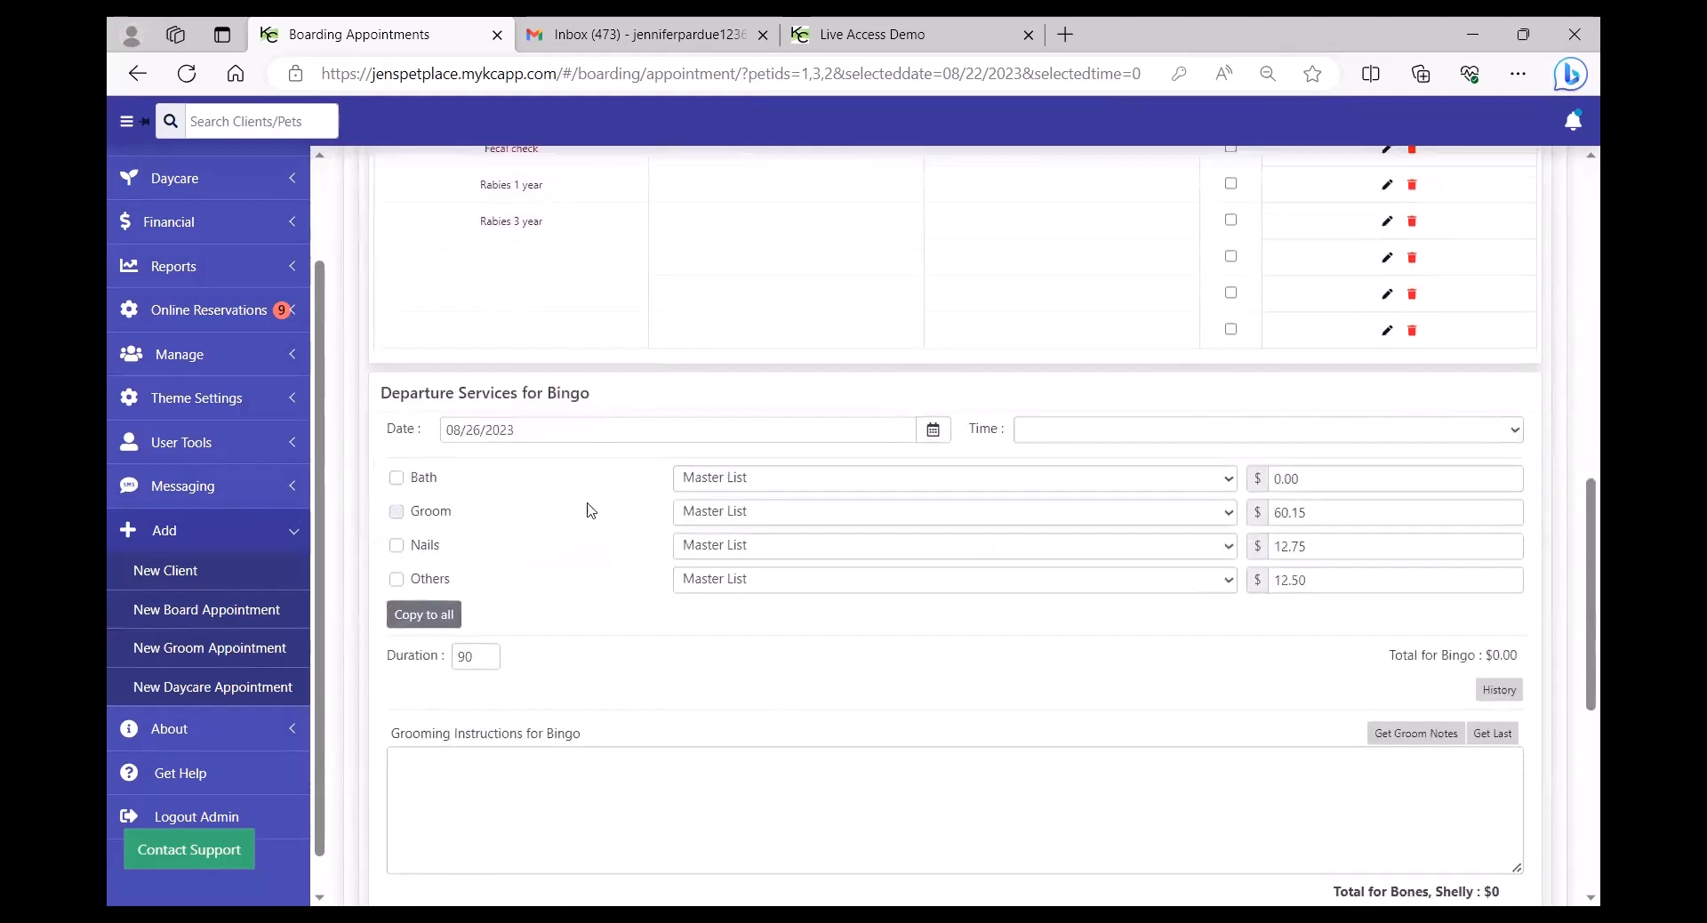
left_click(1279, 436)
scroll(1059, 731, "down", 2)
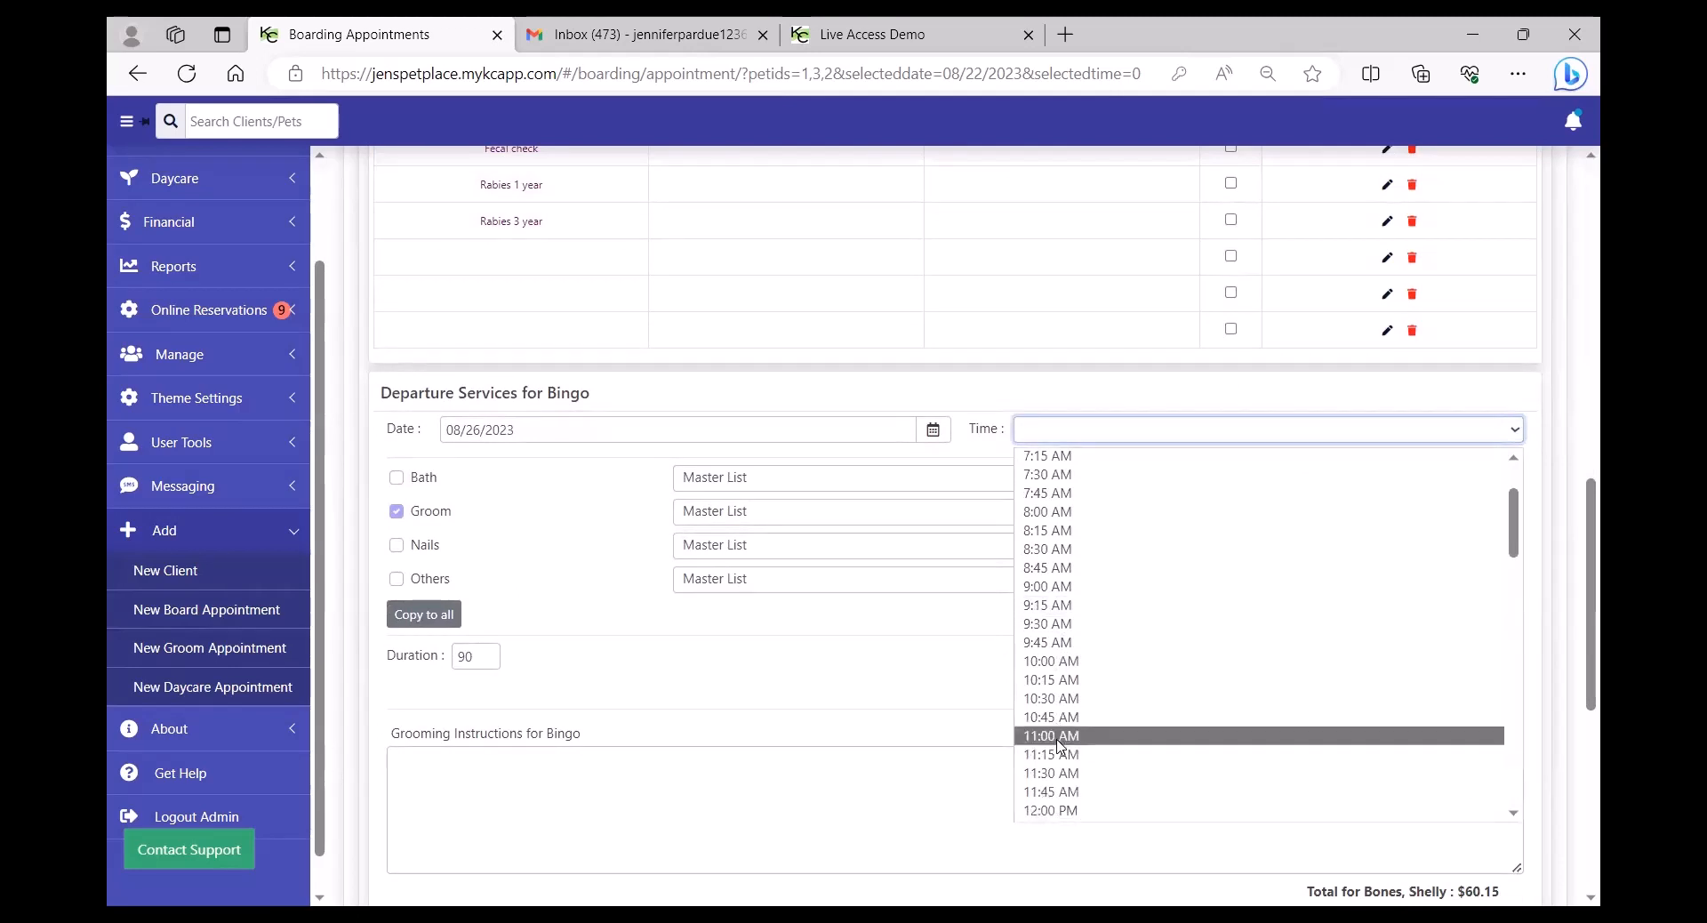
left_click(1057, 738)
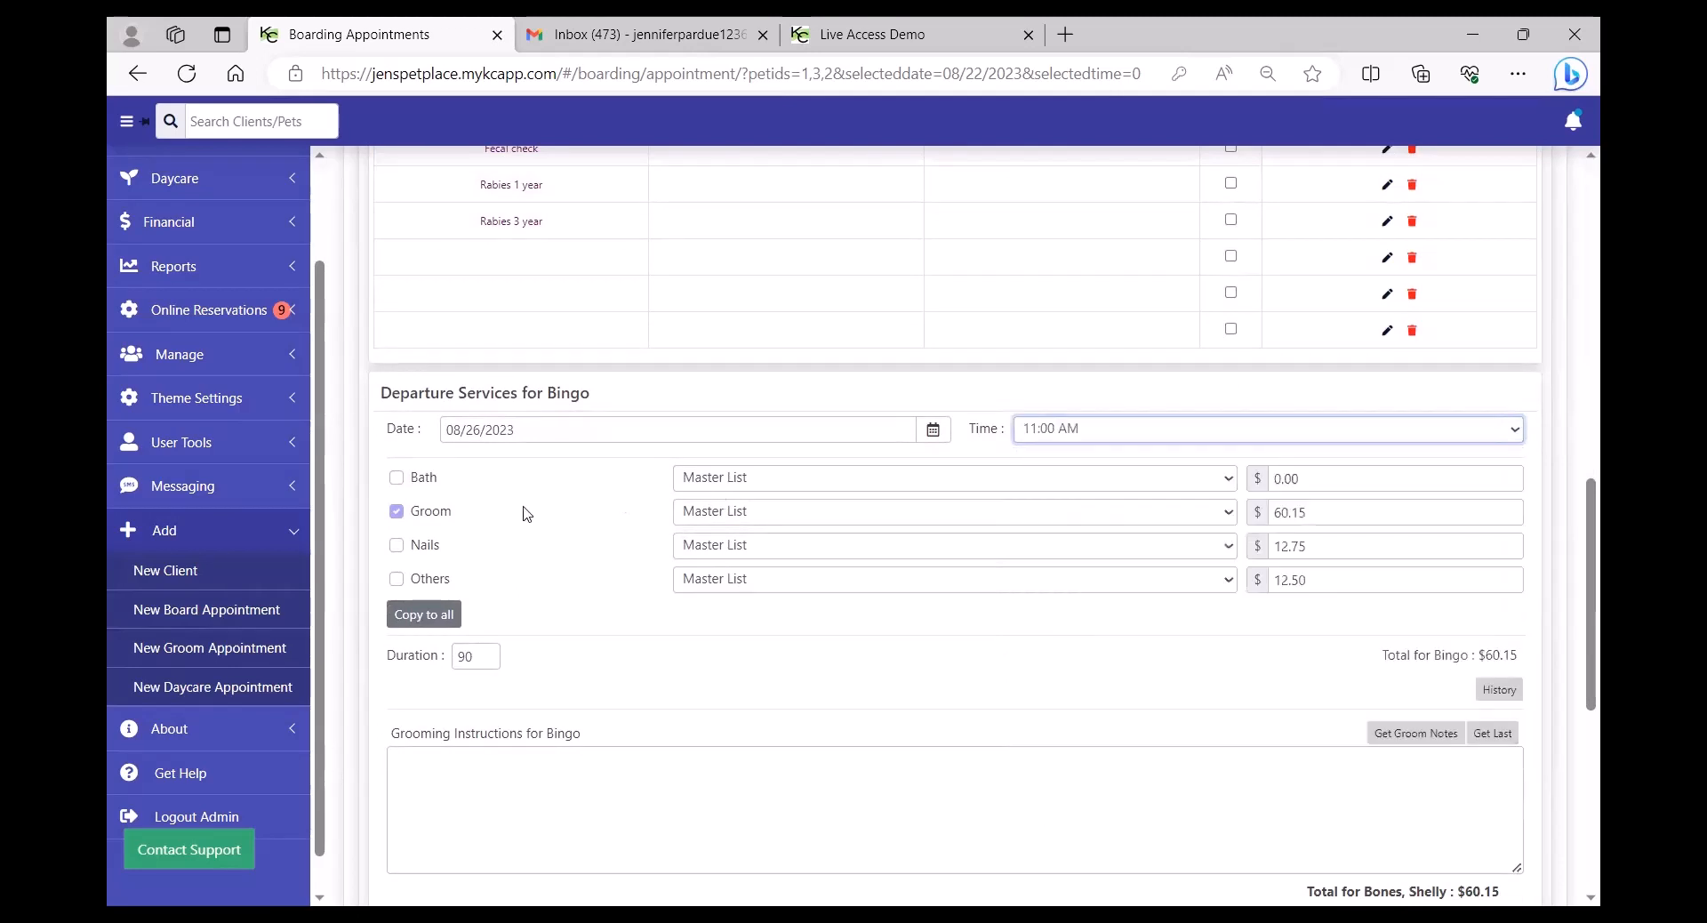
left_click(1228, 512)
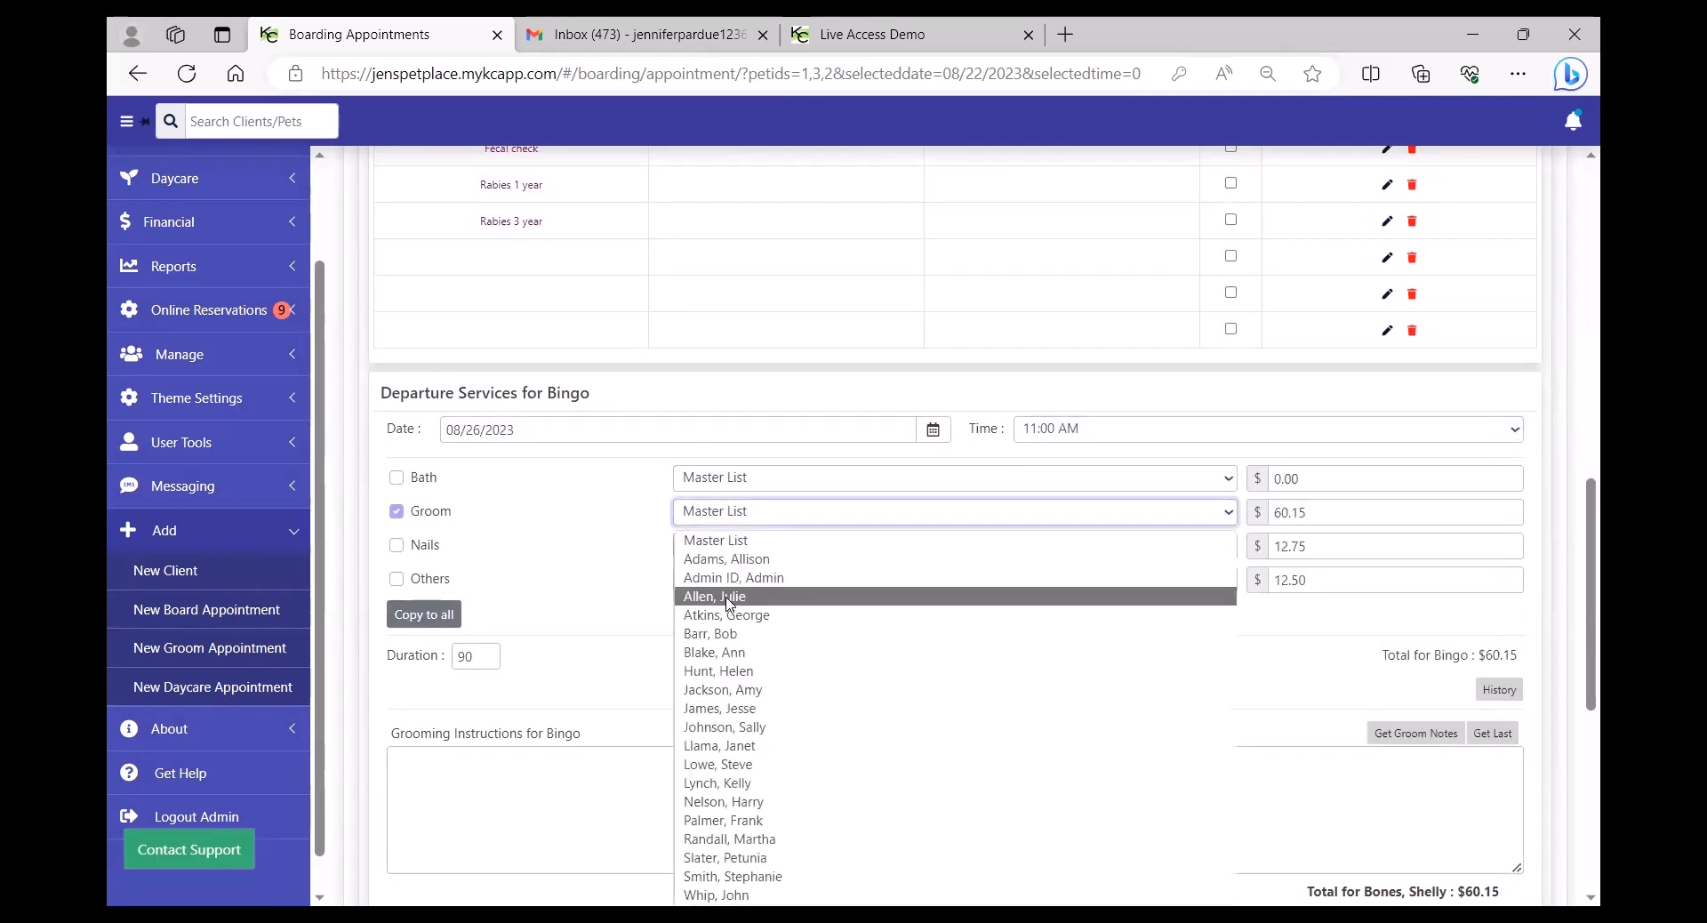
left_click(722, 596)
Add a Bath departure service for Freddy with an assigned employee, and set its time to 12:15 PM.
scroll(525, 472, "up", 2)
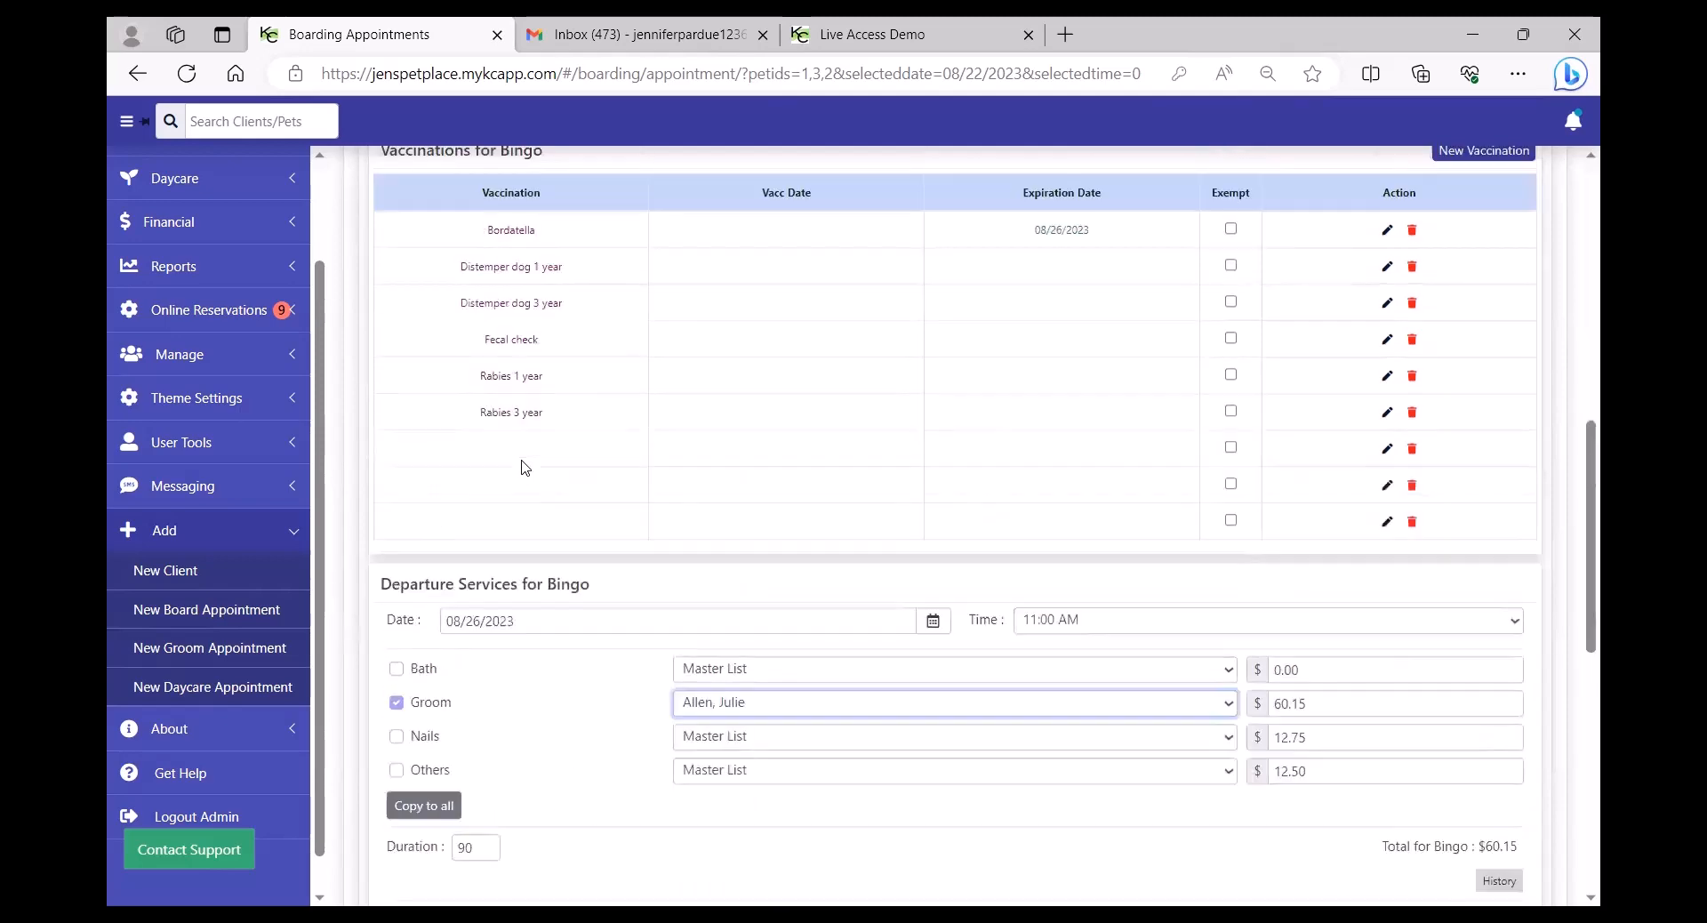
scroll(525, 468, "up", 2)
left_click(480, 255)
scroll(671, 730, "down", 2)
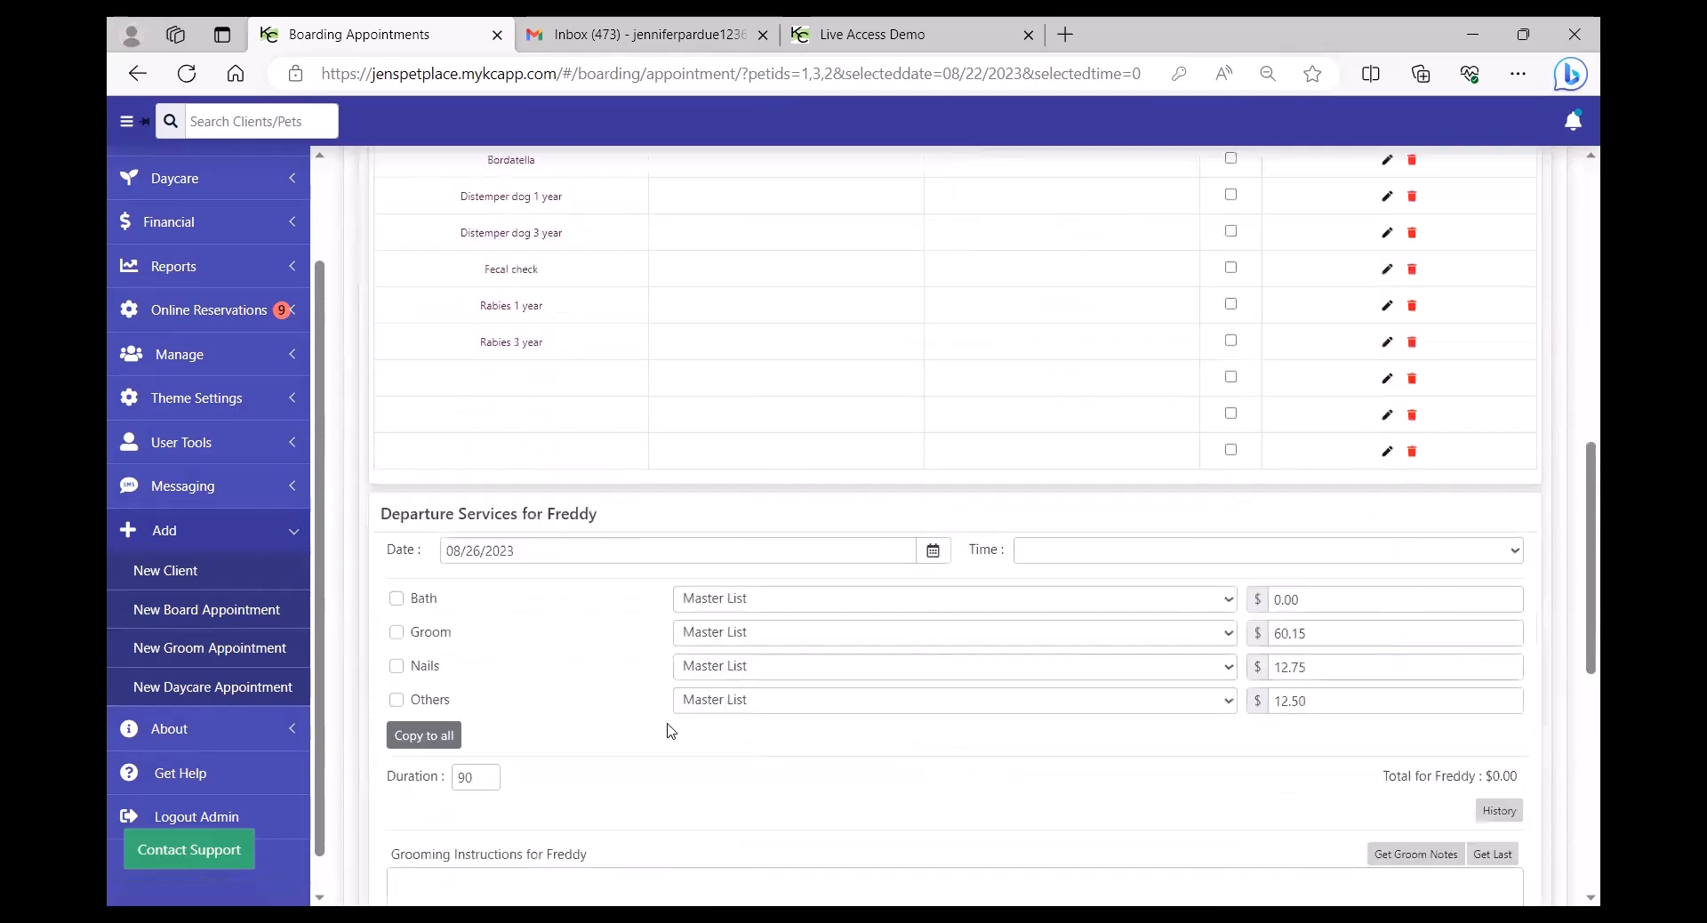
left_click(1222, 594)
left_click(766, 545)
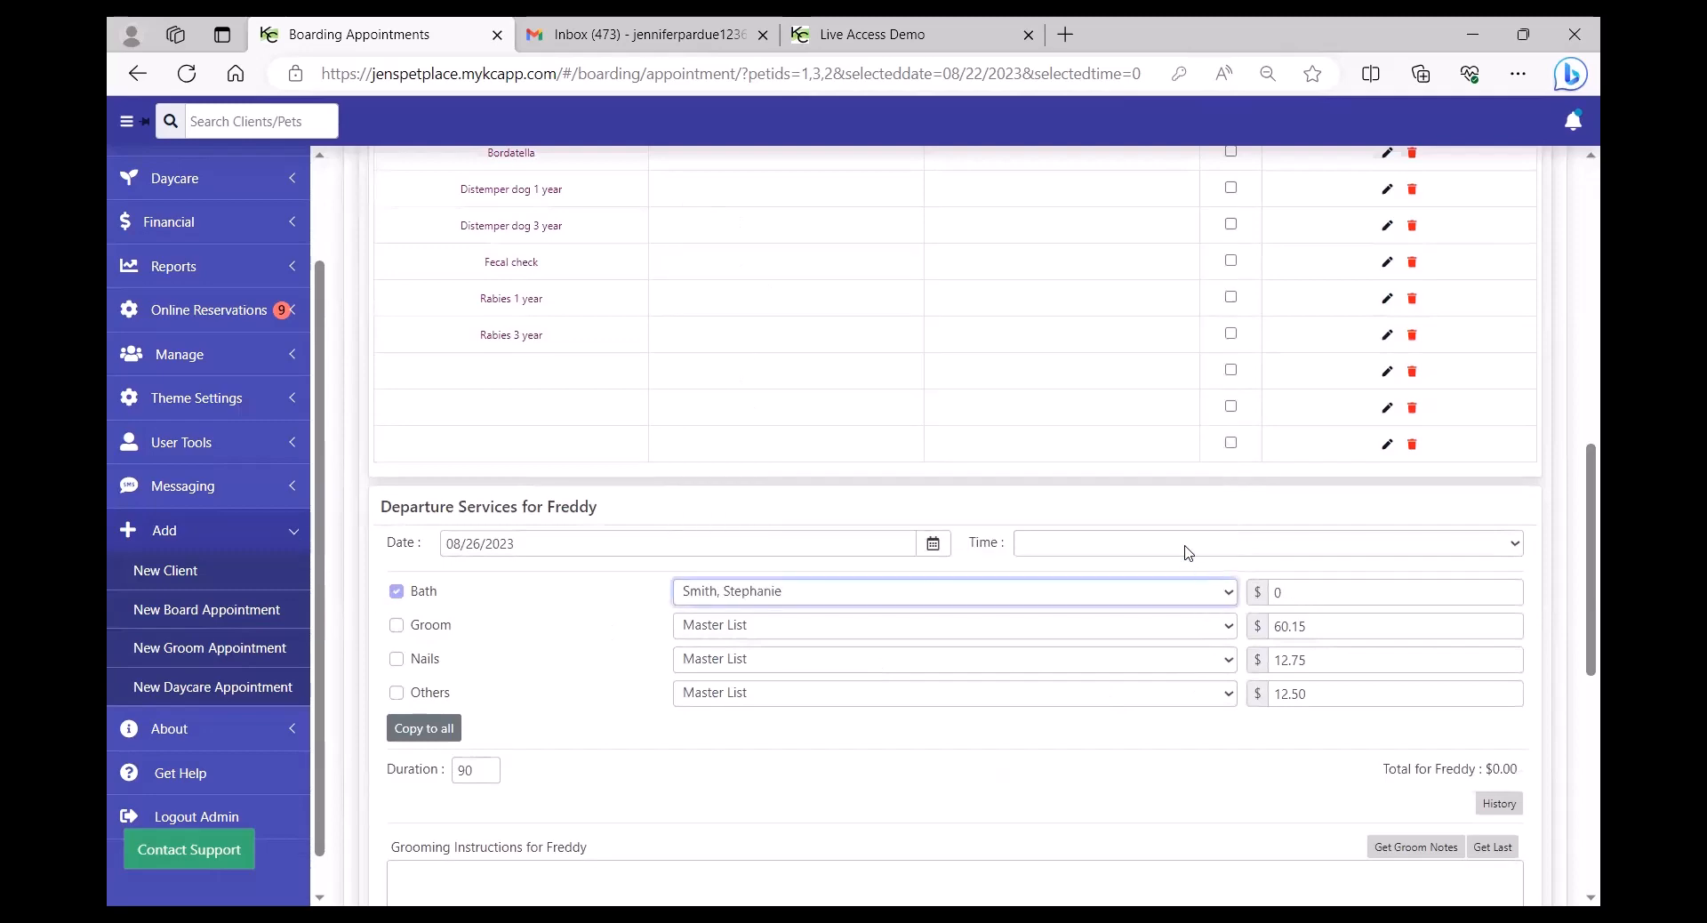
left_click(1188, 550)
left_click(1071, 480)
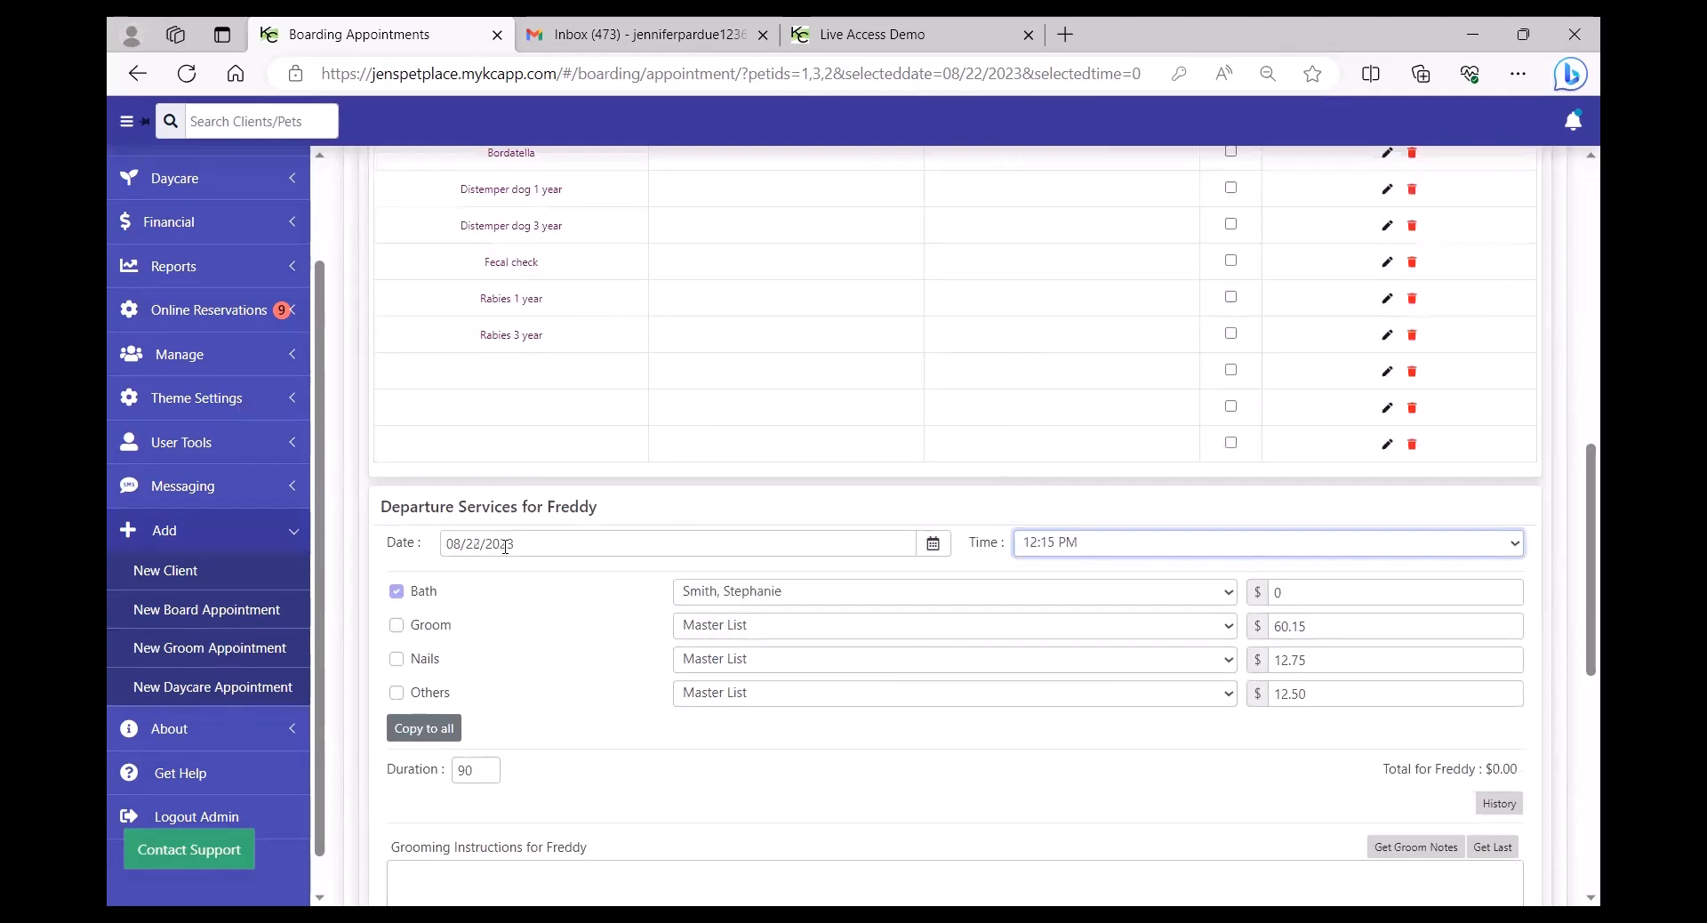
Look through the available inventory items for Freddy without choosing one, and view the extra services section.
scroll(594, 668, "down", 6)
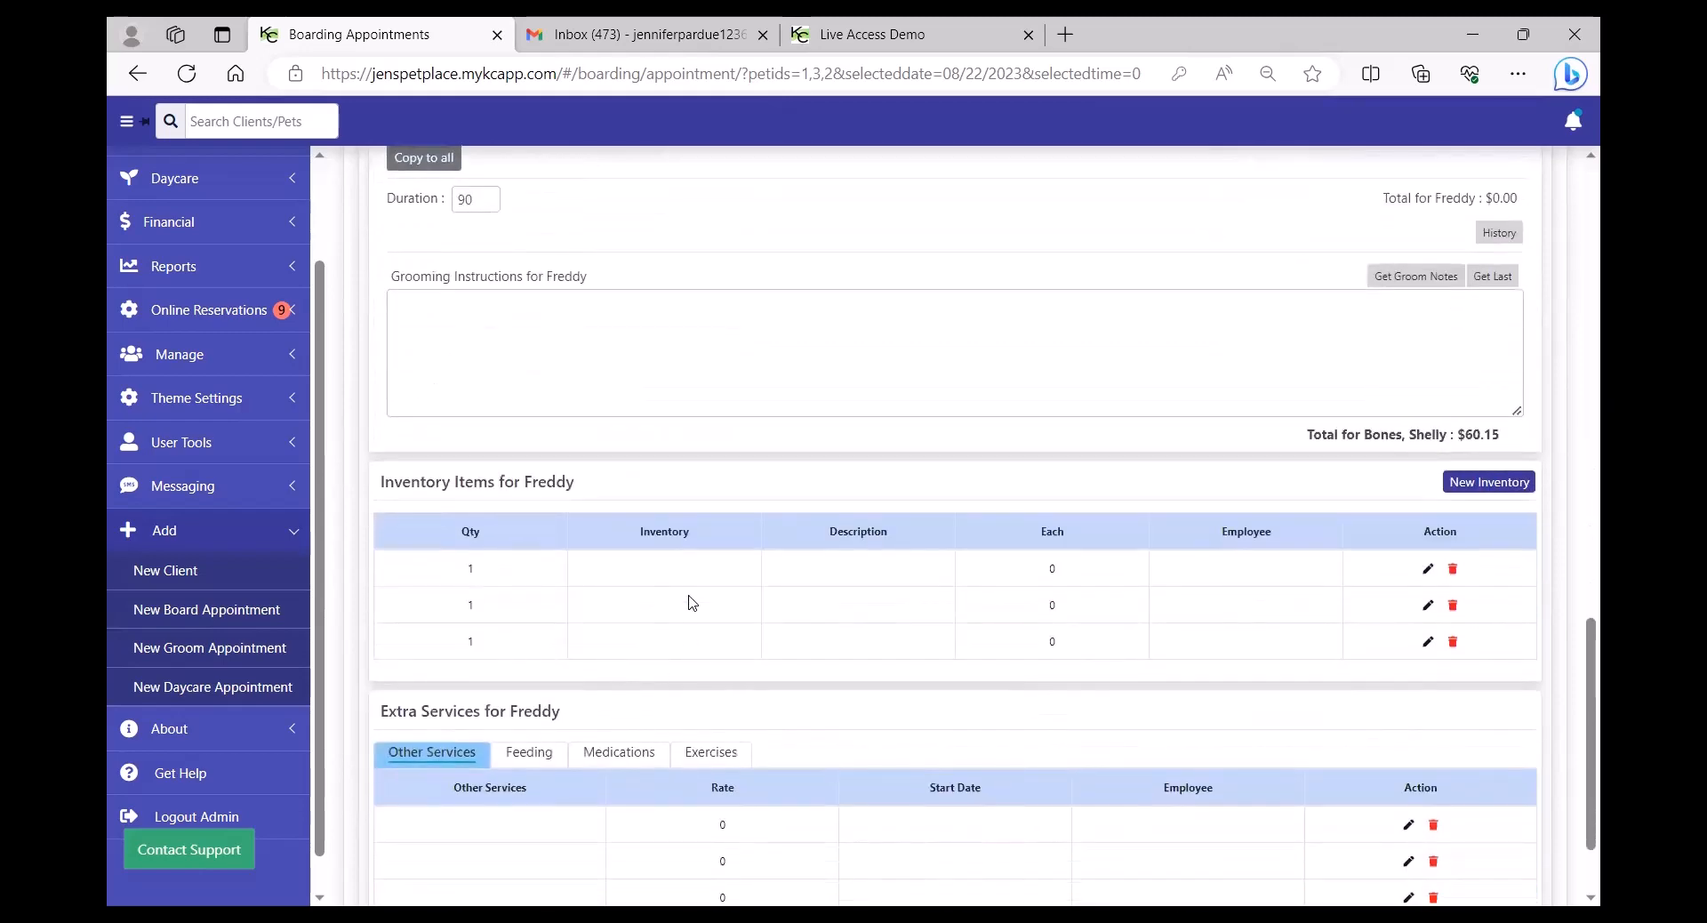
left_click(710, 571)
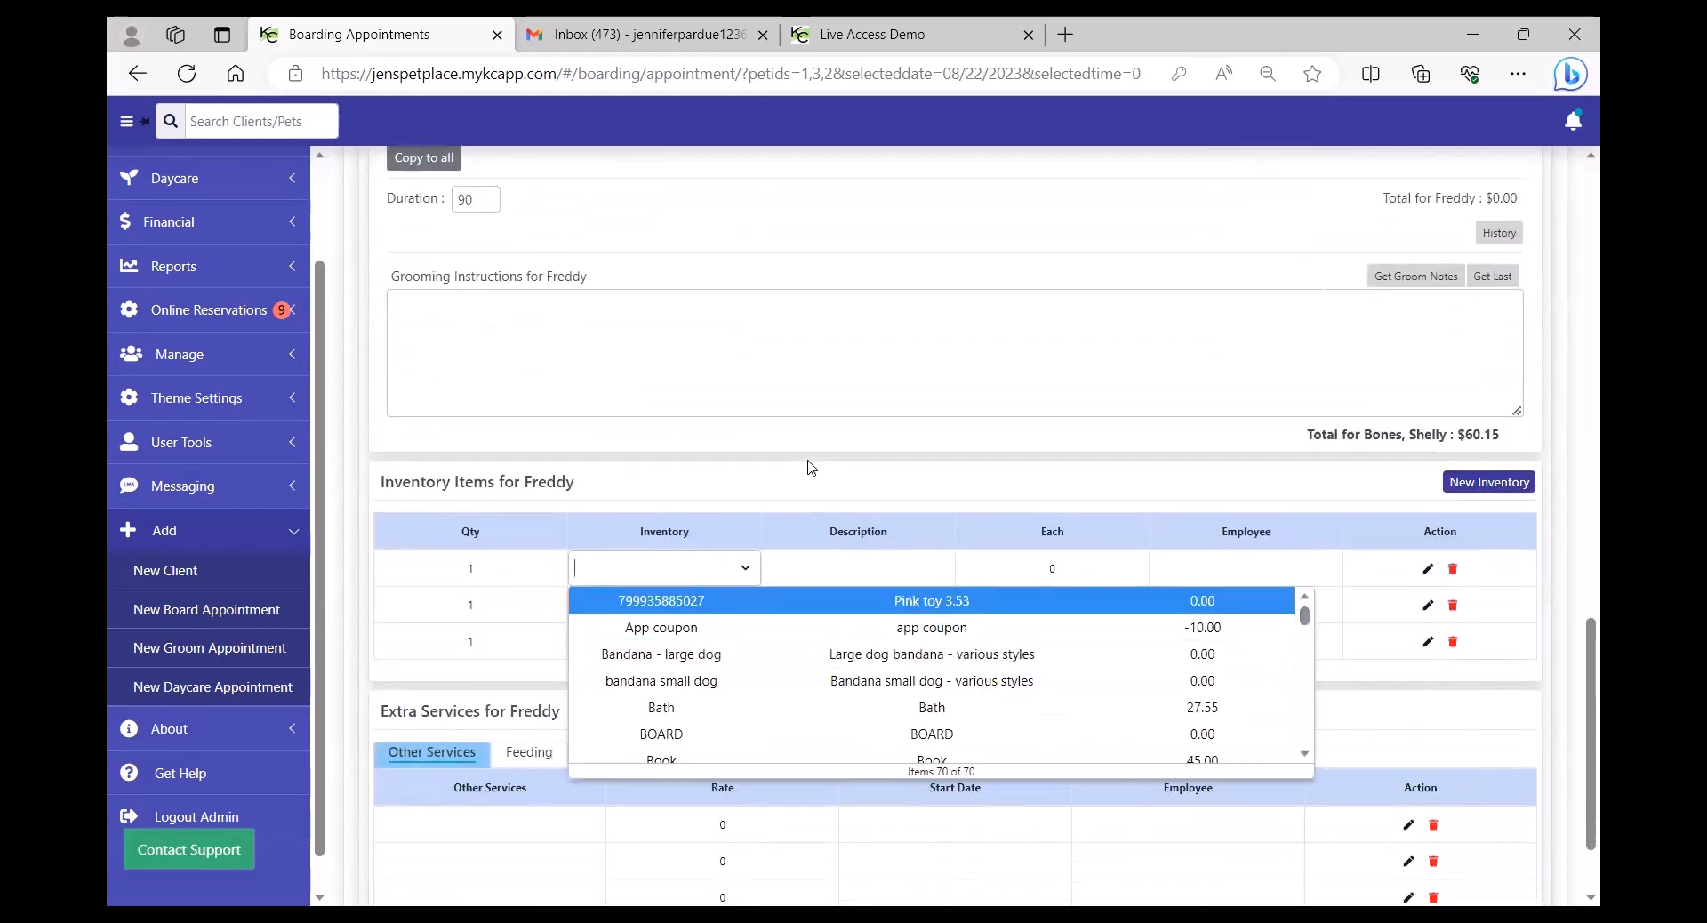
left_click(794, 490)
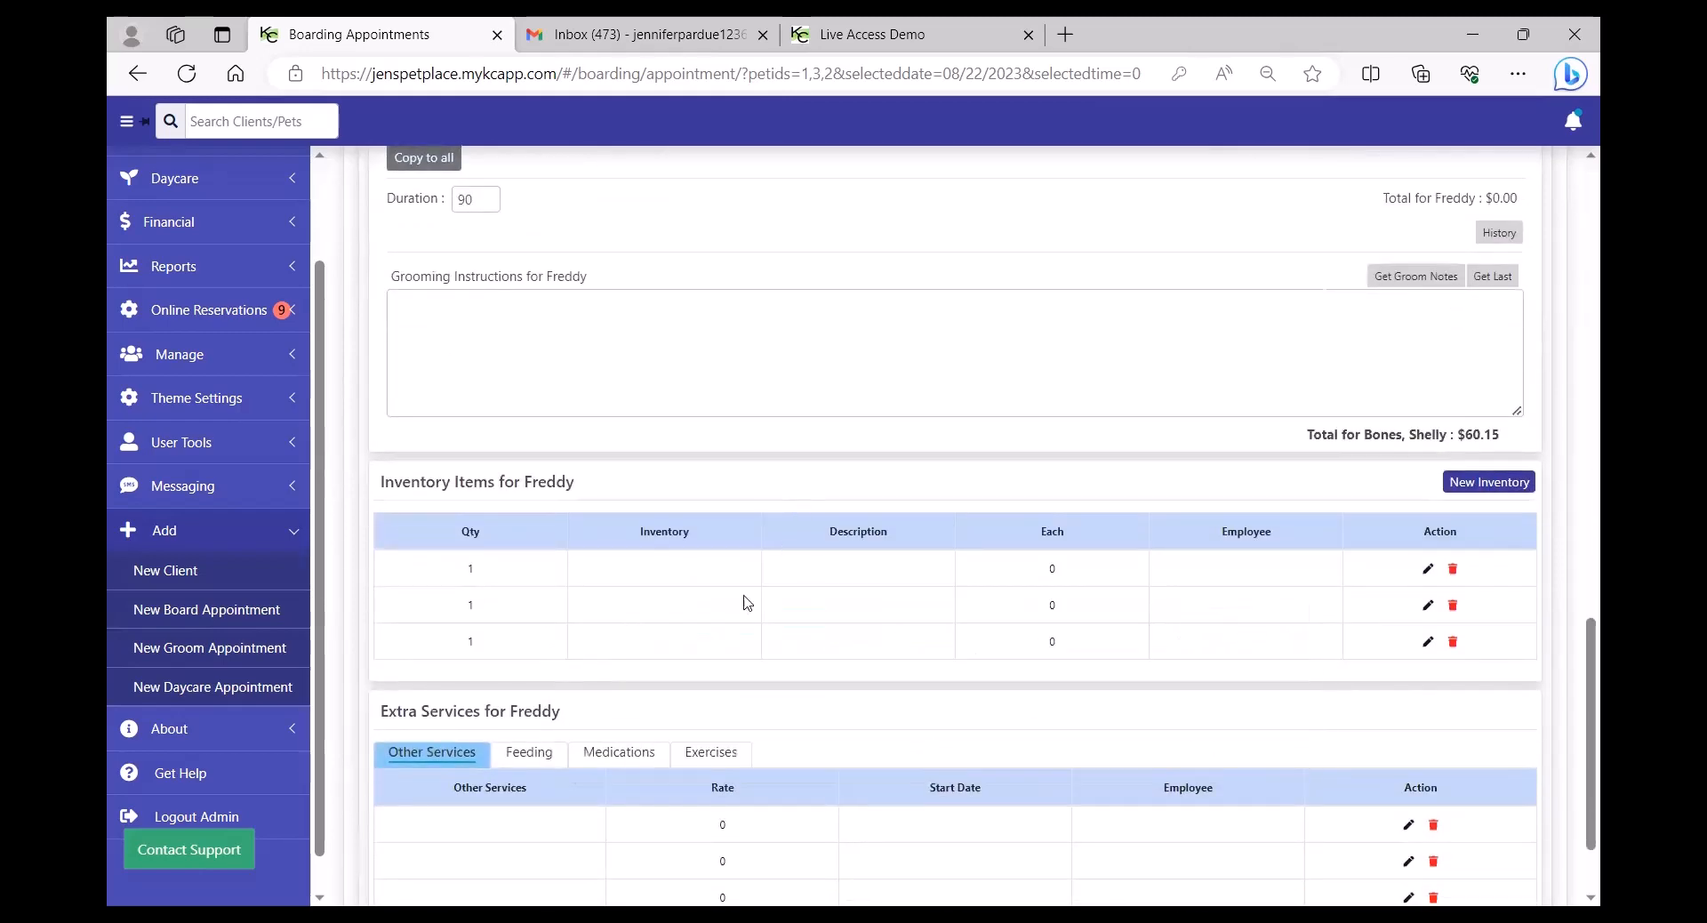
scroll(524, 679, "down", 2)
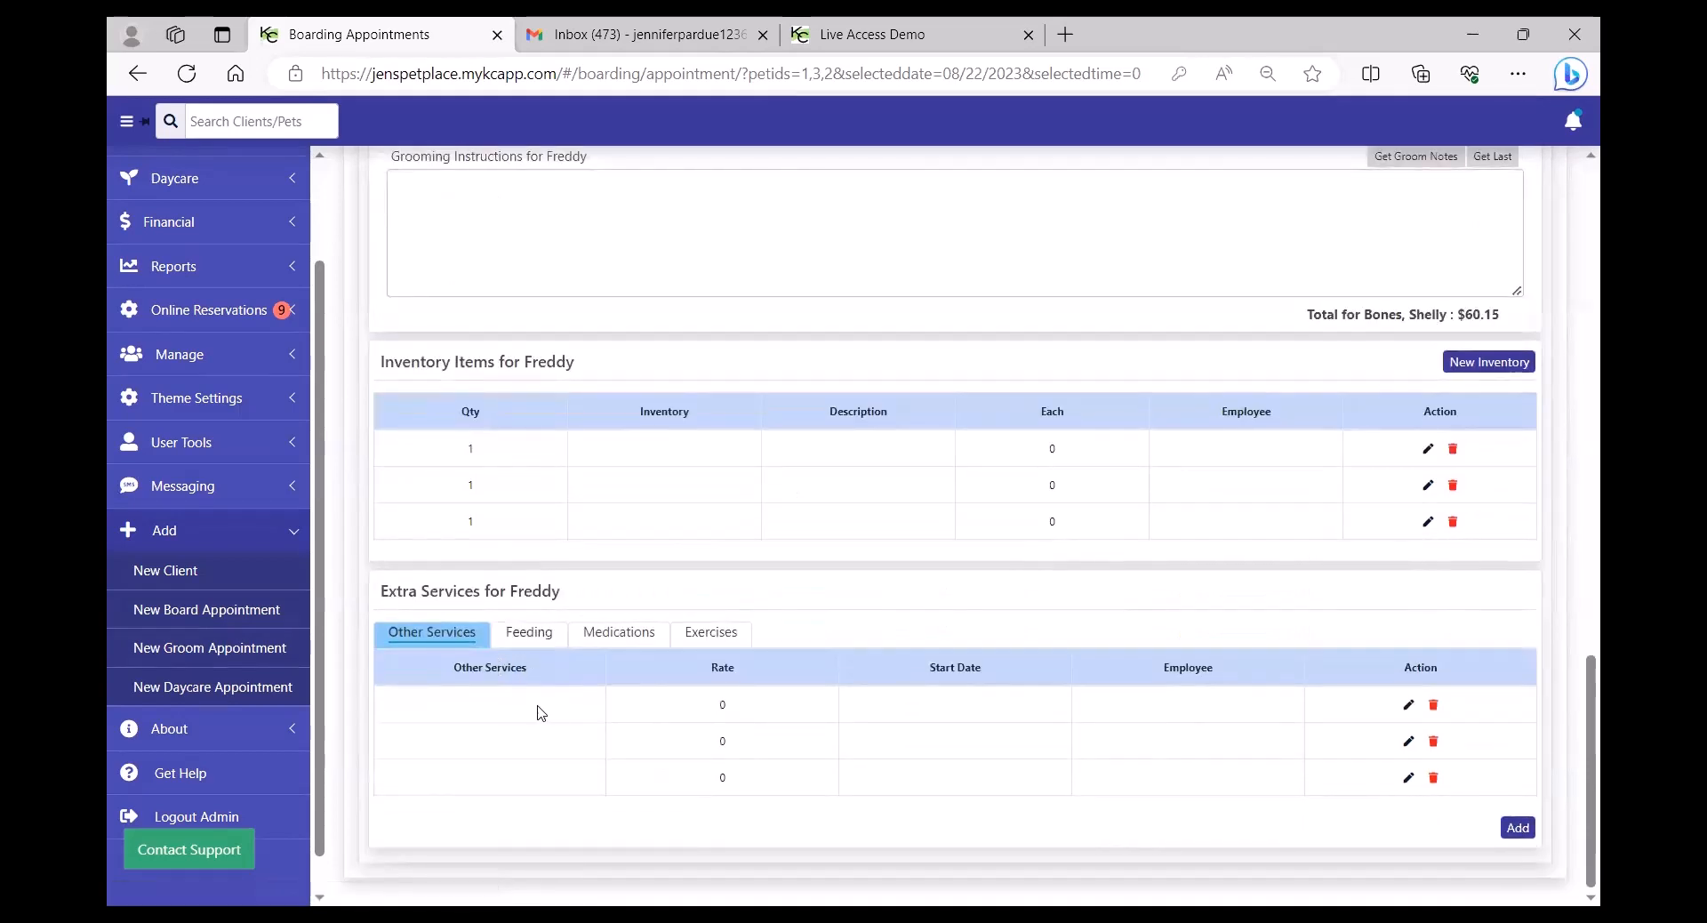
Choose Anal Glands under Freddy's other services and add CANNED DOG FOOD to his feeding schedule.
left_click(502, 714)
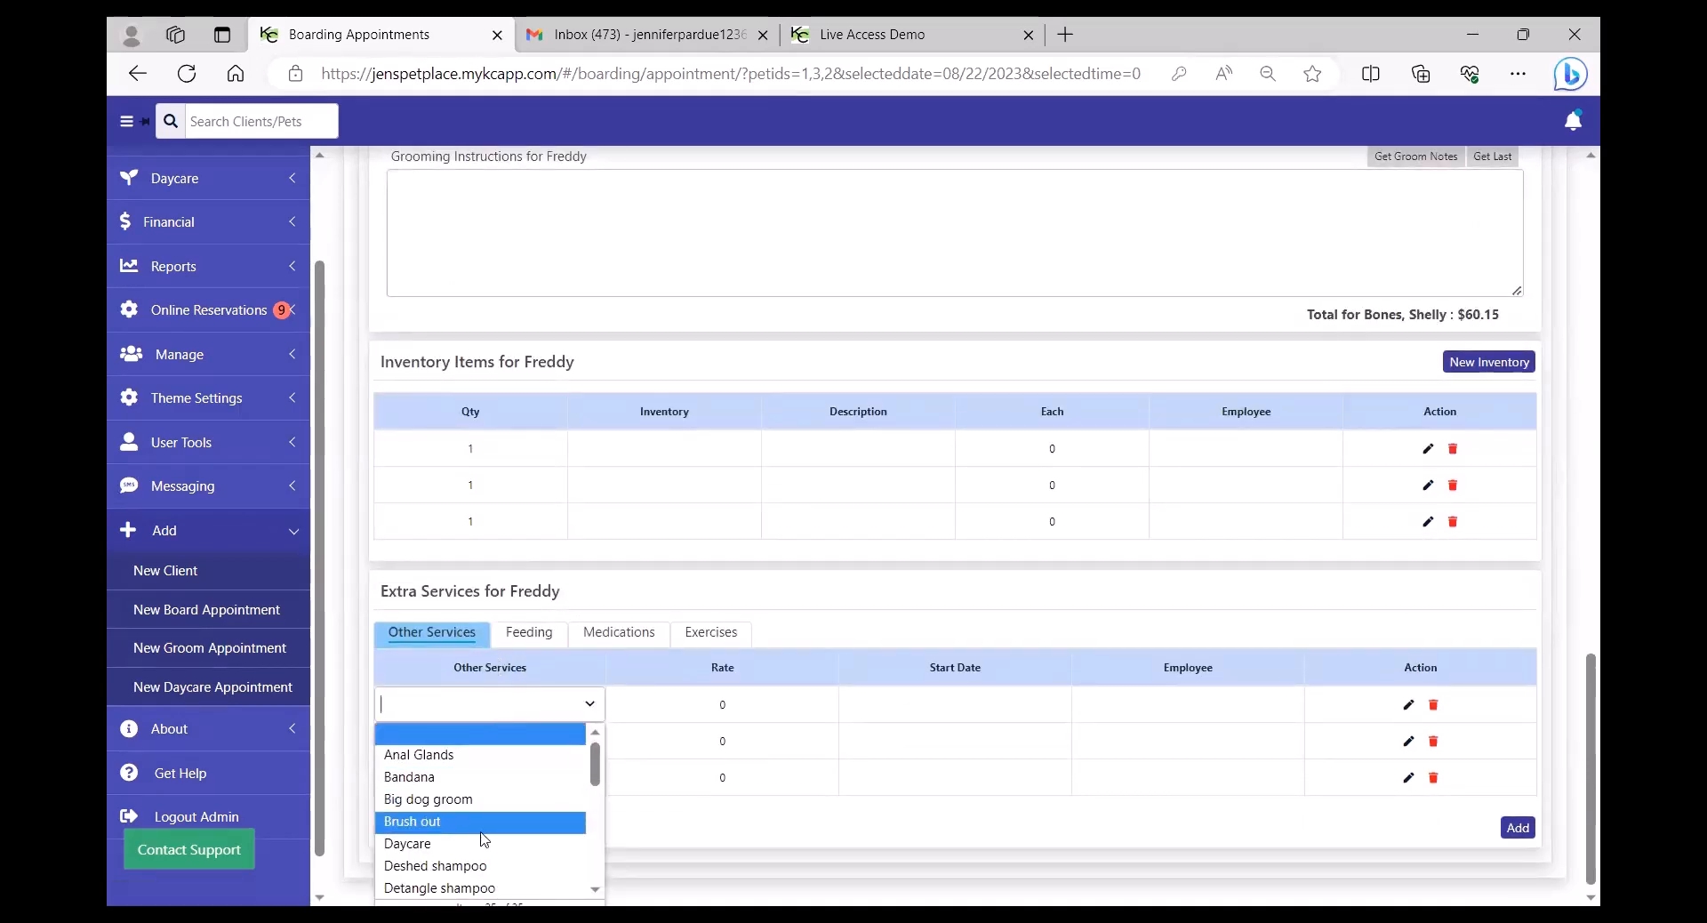
left_click(441, 761)
left_click(551, 634)
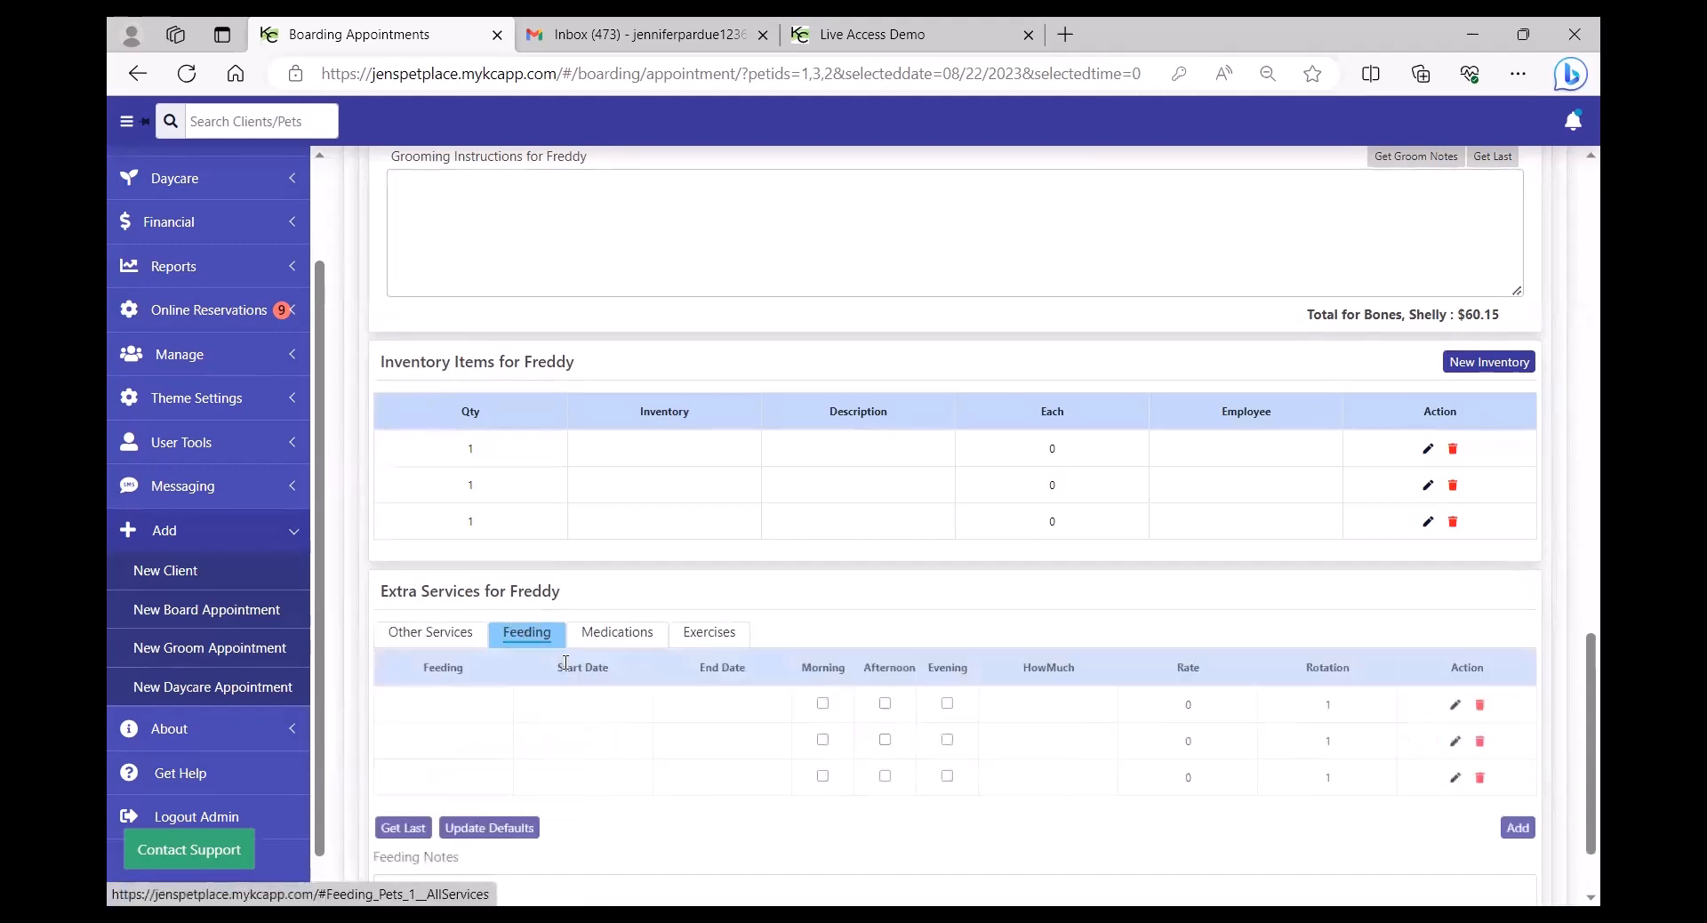
left_click(485, 707)
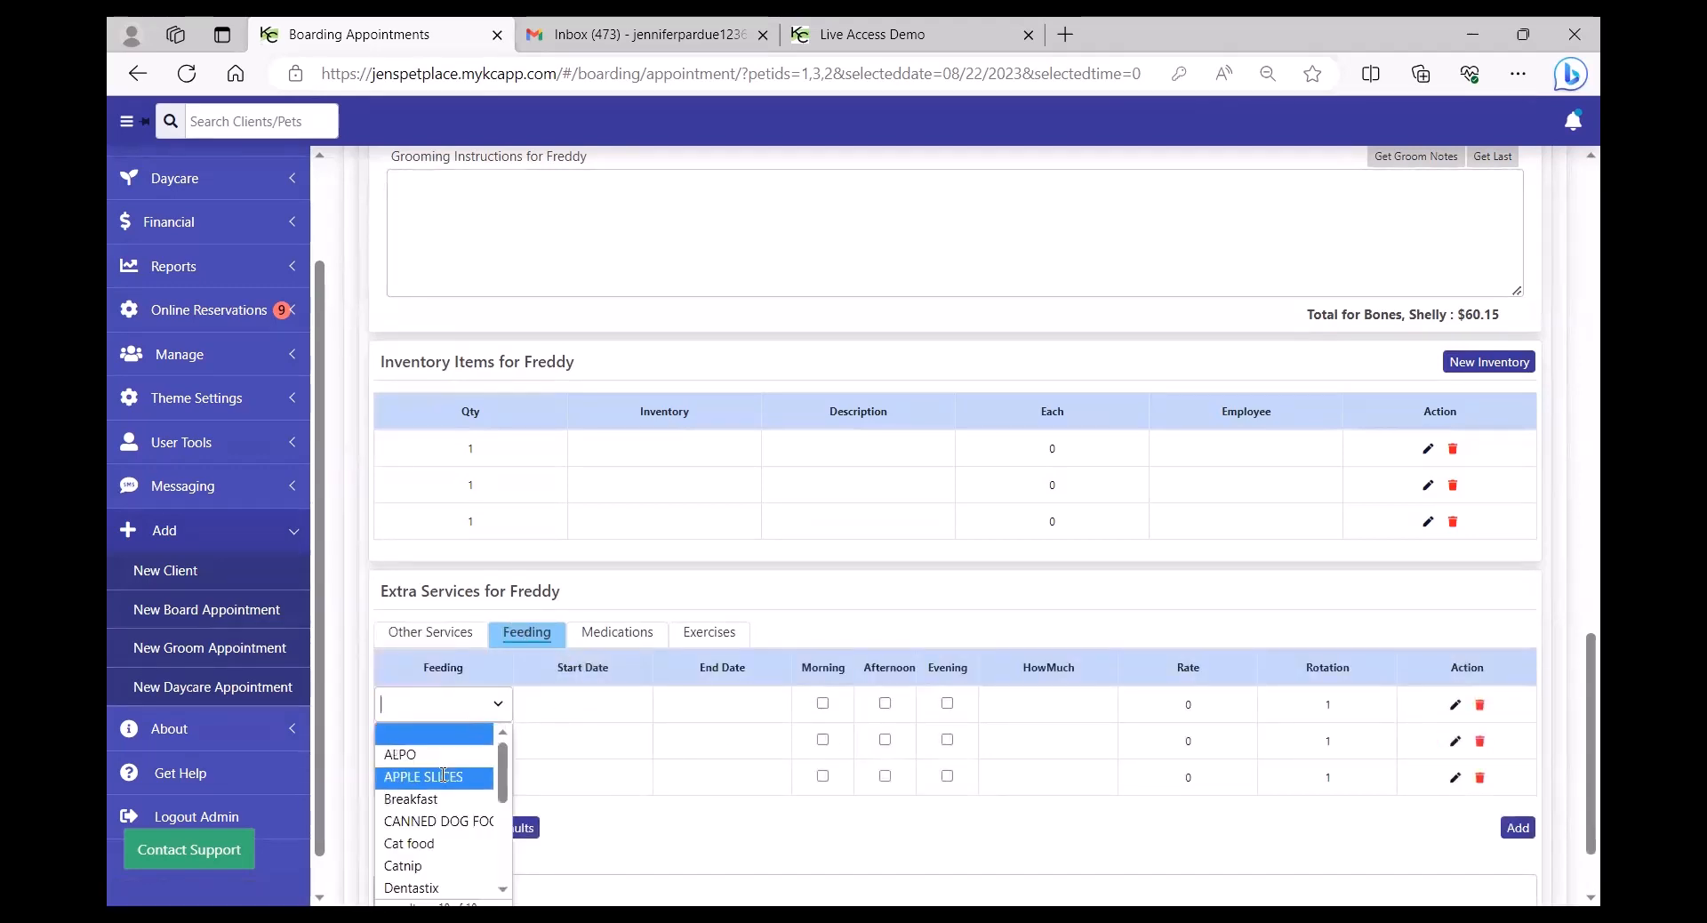
left_click(436, 821)
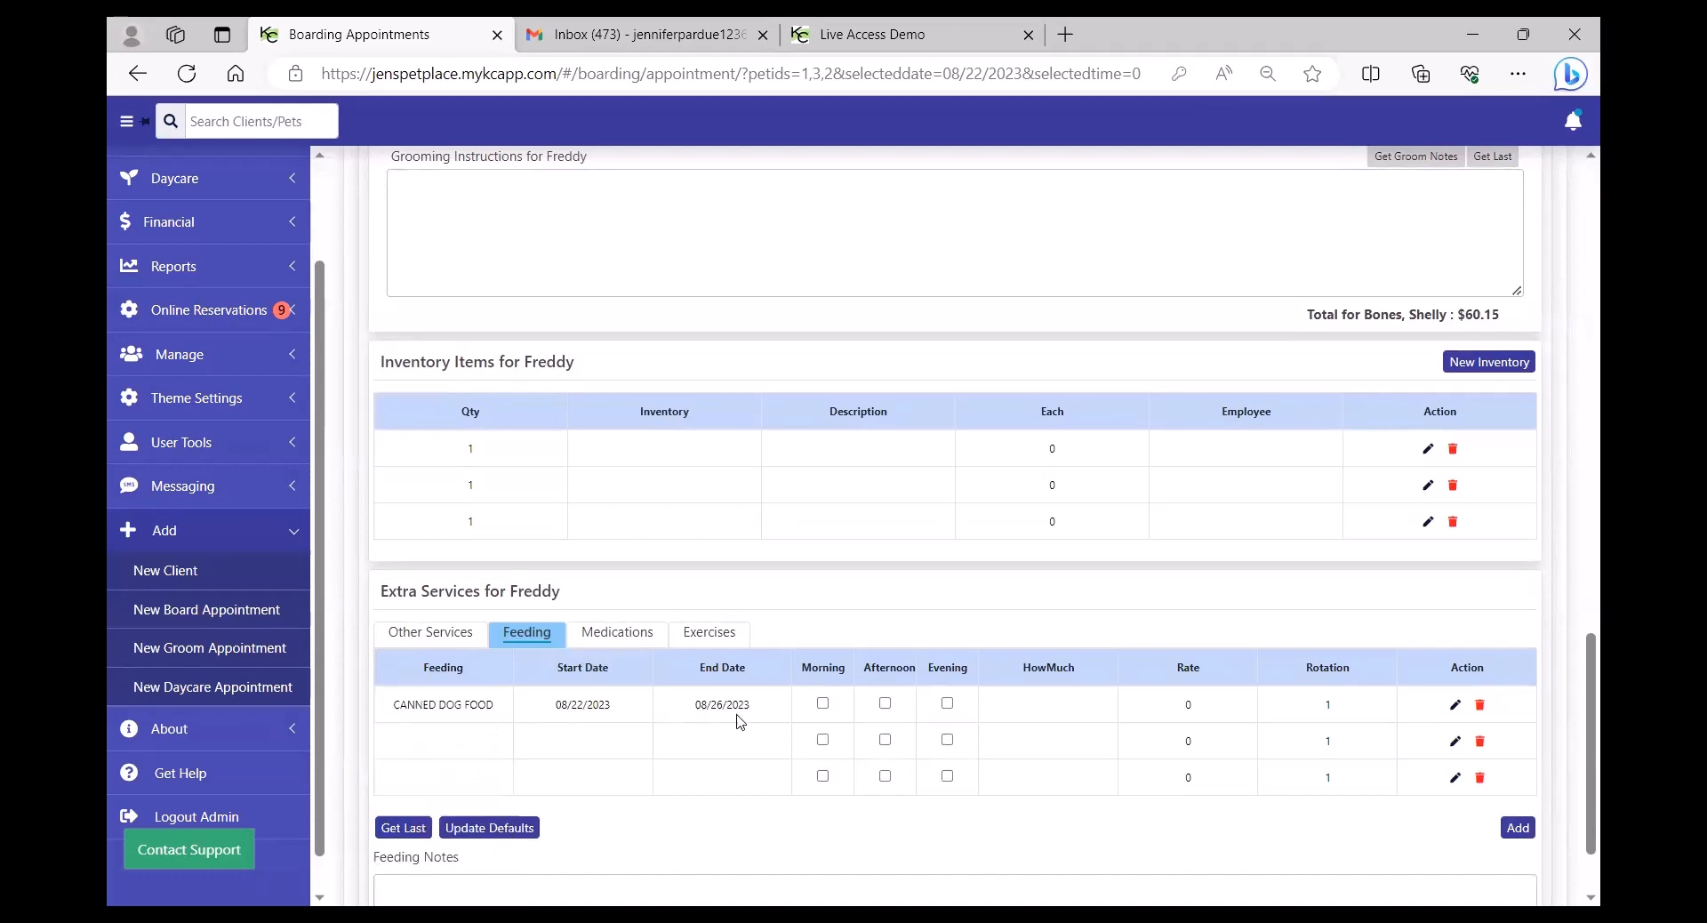
left_click(738, 711)
left_click(914, 649)
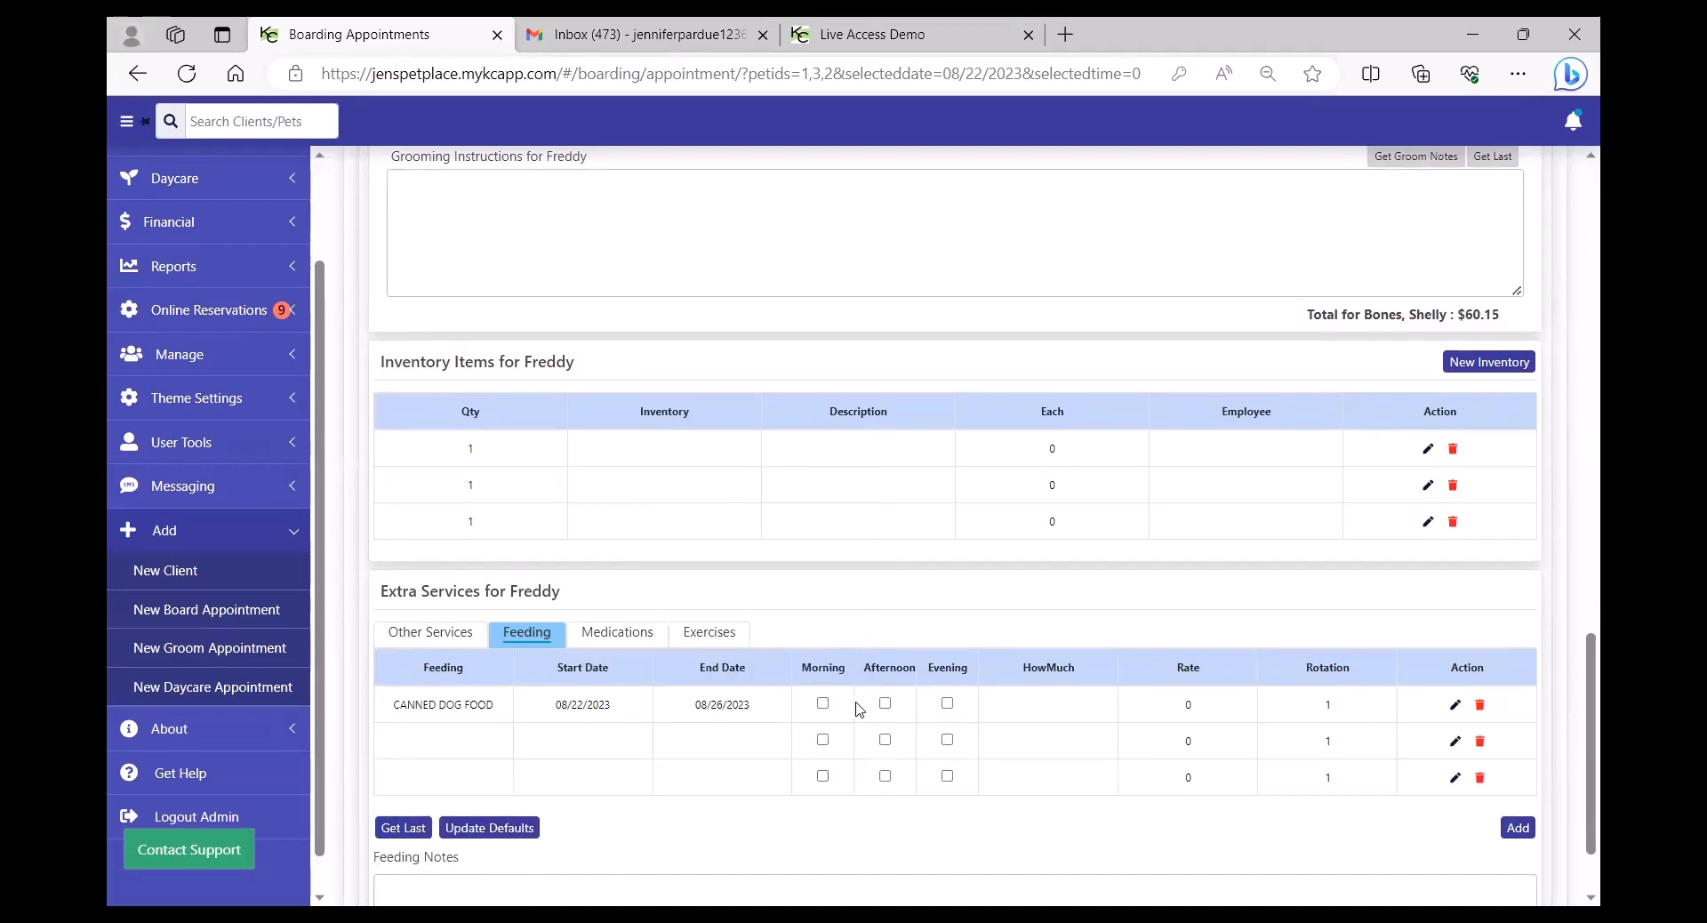
Schedule Freddy's canned dog food for morning, afternoon and evening, with an amount of 1/2 cup.
left_click(822, 703)
left_click(885, 704)
left_click(947, 704)
left_click(1085, 707)
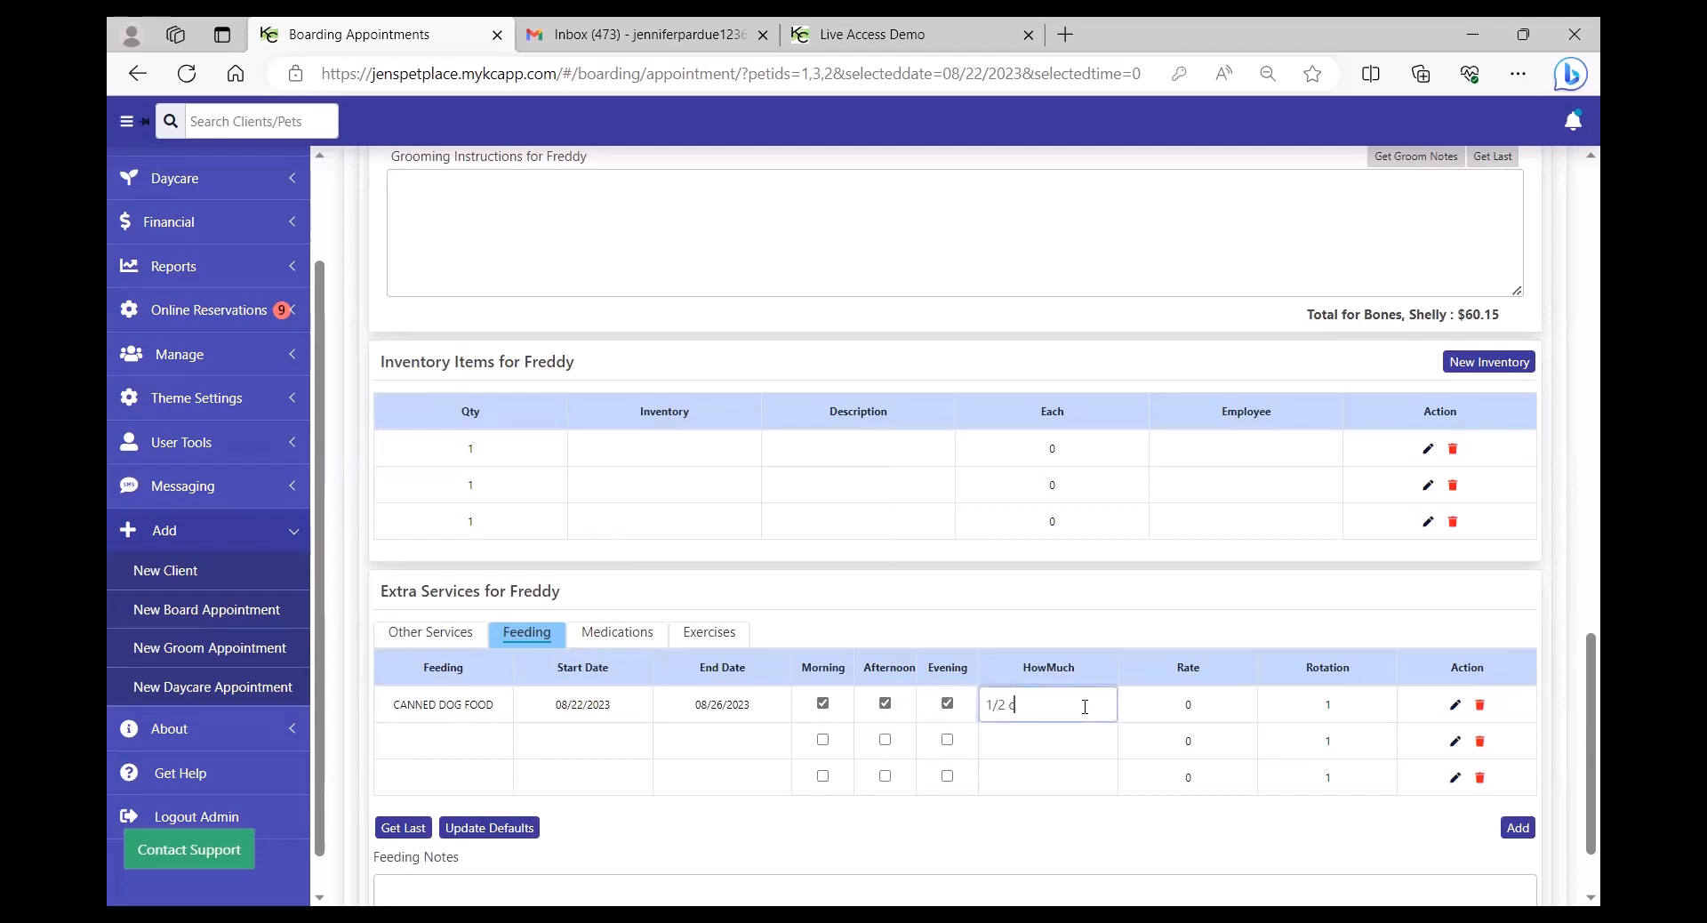
type("1/2 cup")
Save the three-pet boarding appointment and accept continuing with the booking despite Bella's expiring vaccinations.
scroll(1297, 597, "up", 5)
scroll(1297, 597, "up", 12)
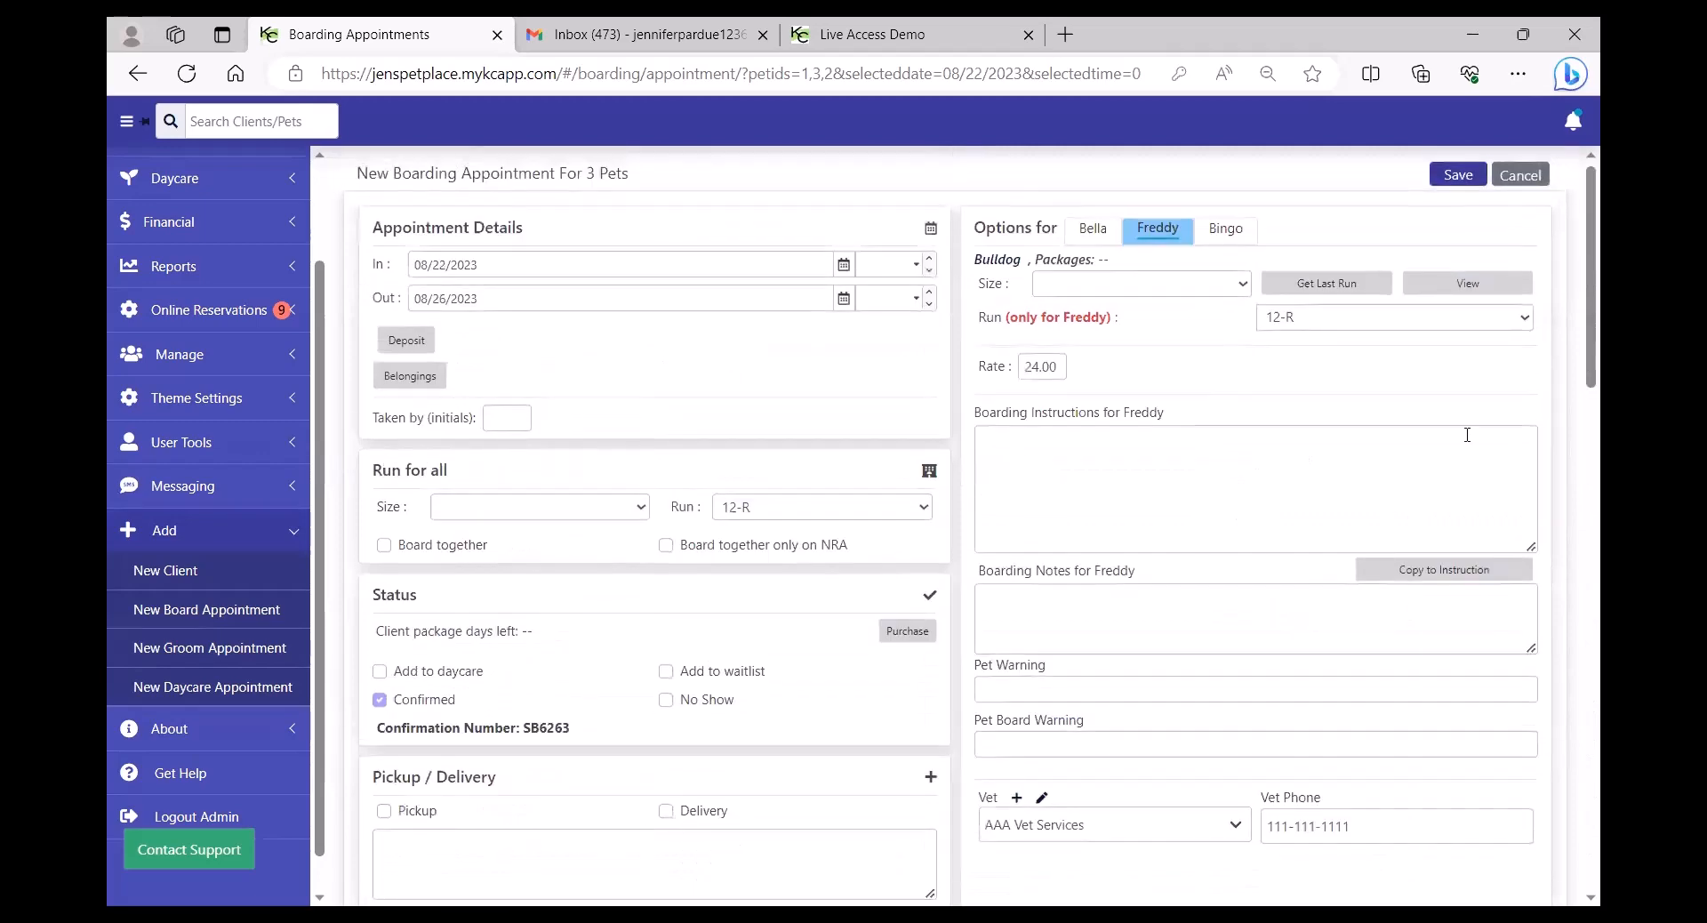
left_click(1458, 176)
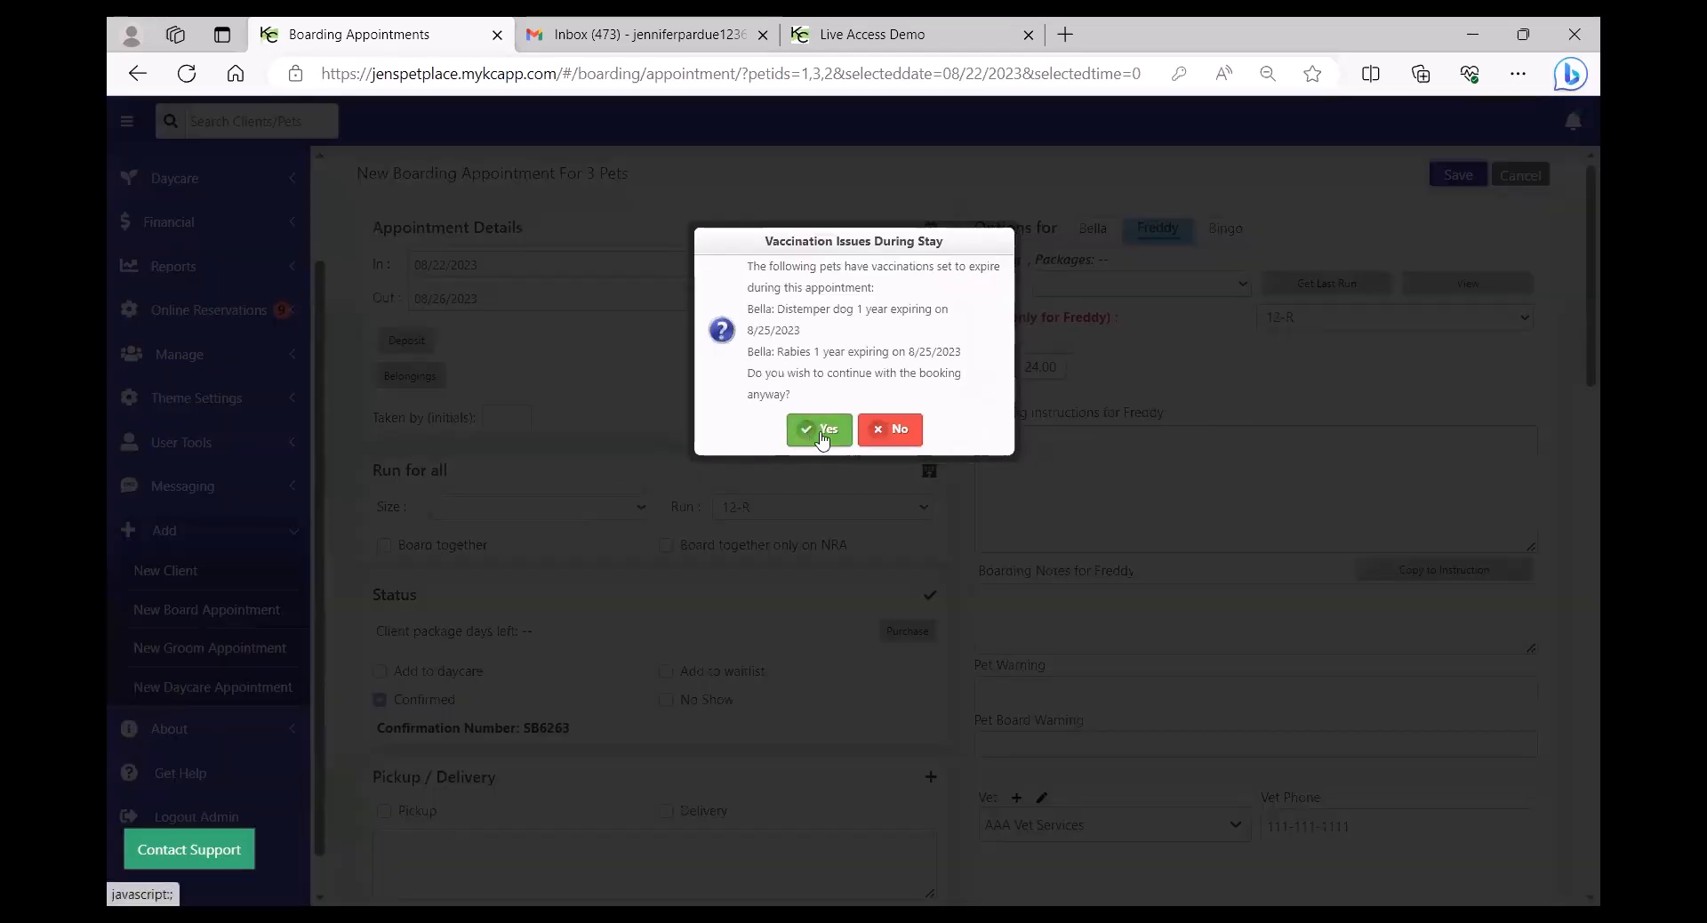
left_click(820, 432)
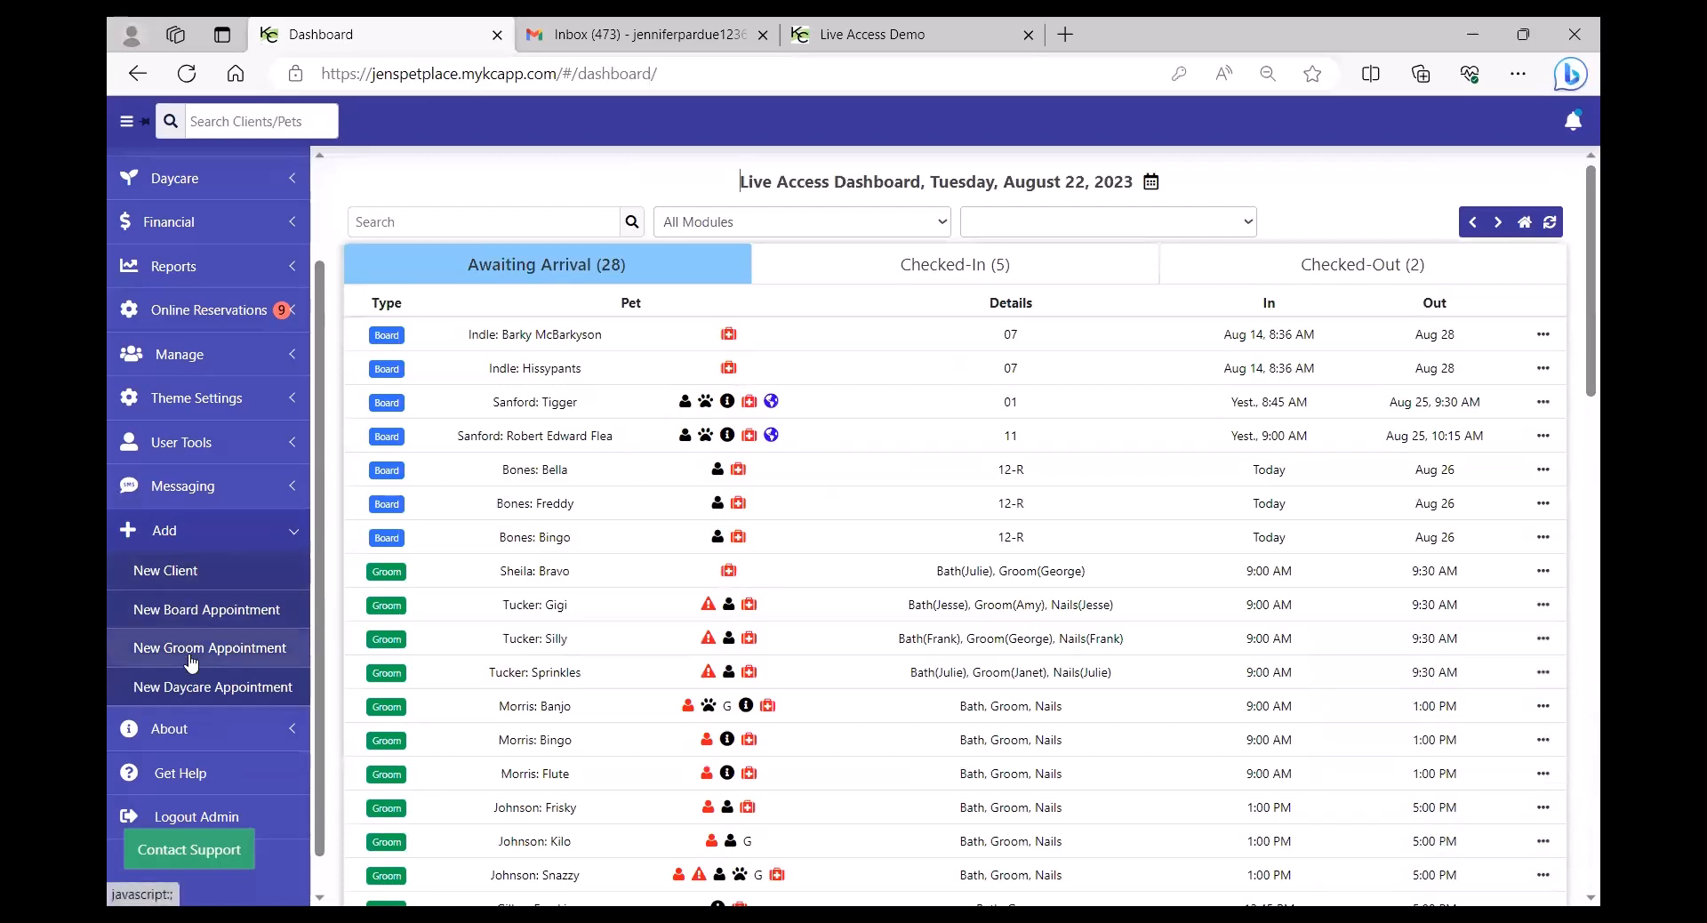
Search clients and pets for "a" and pin the Client Explorer open.
scroll(188, 662, "up", 2)
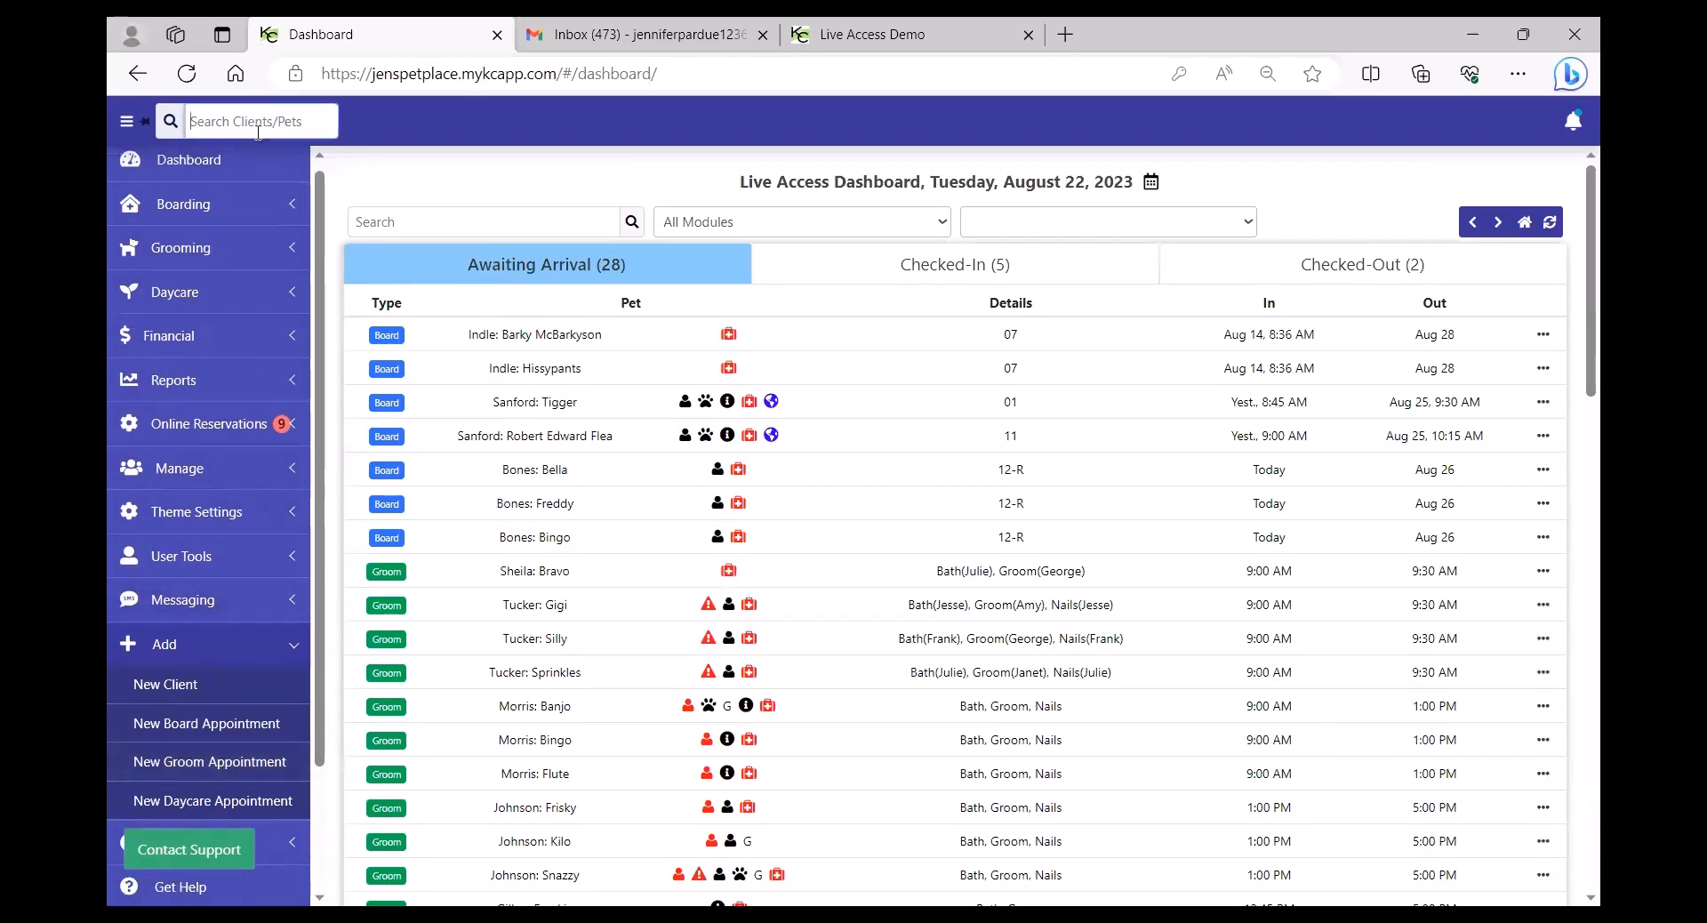
type("a")
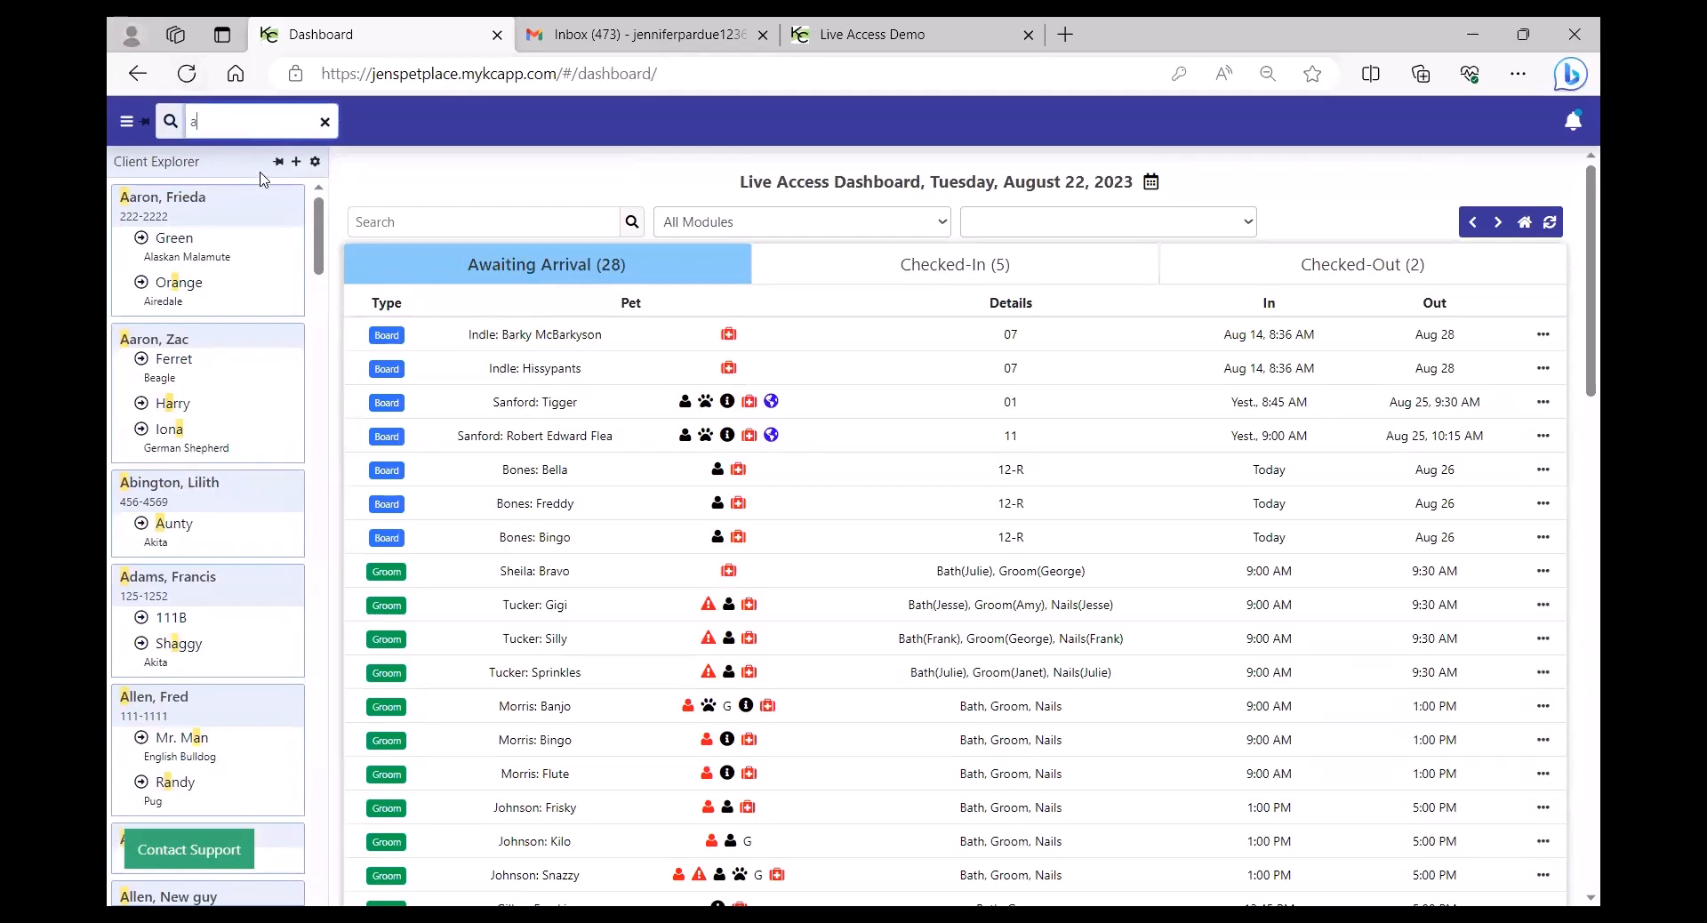
left_click(279, 162)
left_click(126, 121)
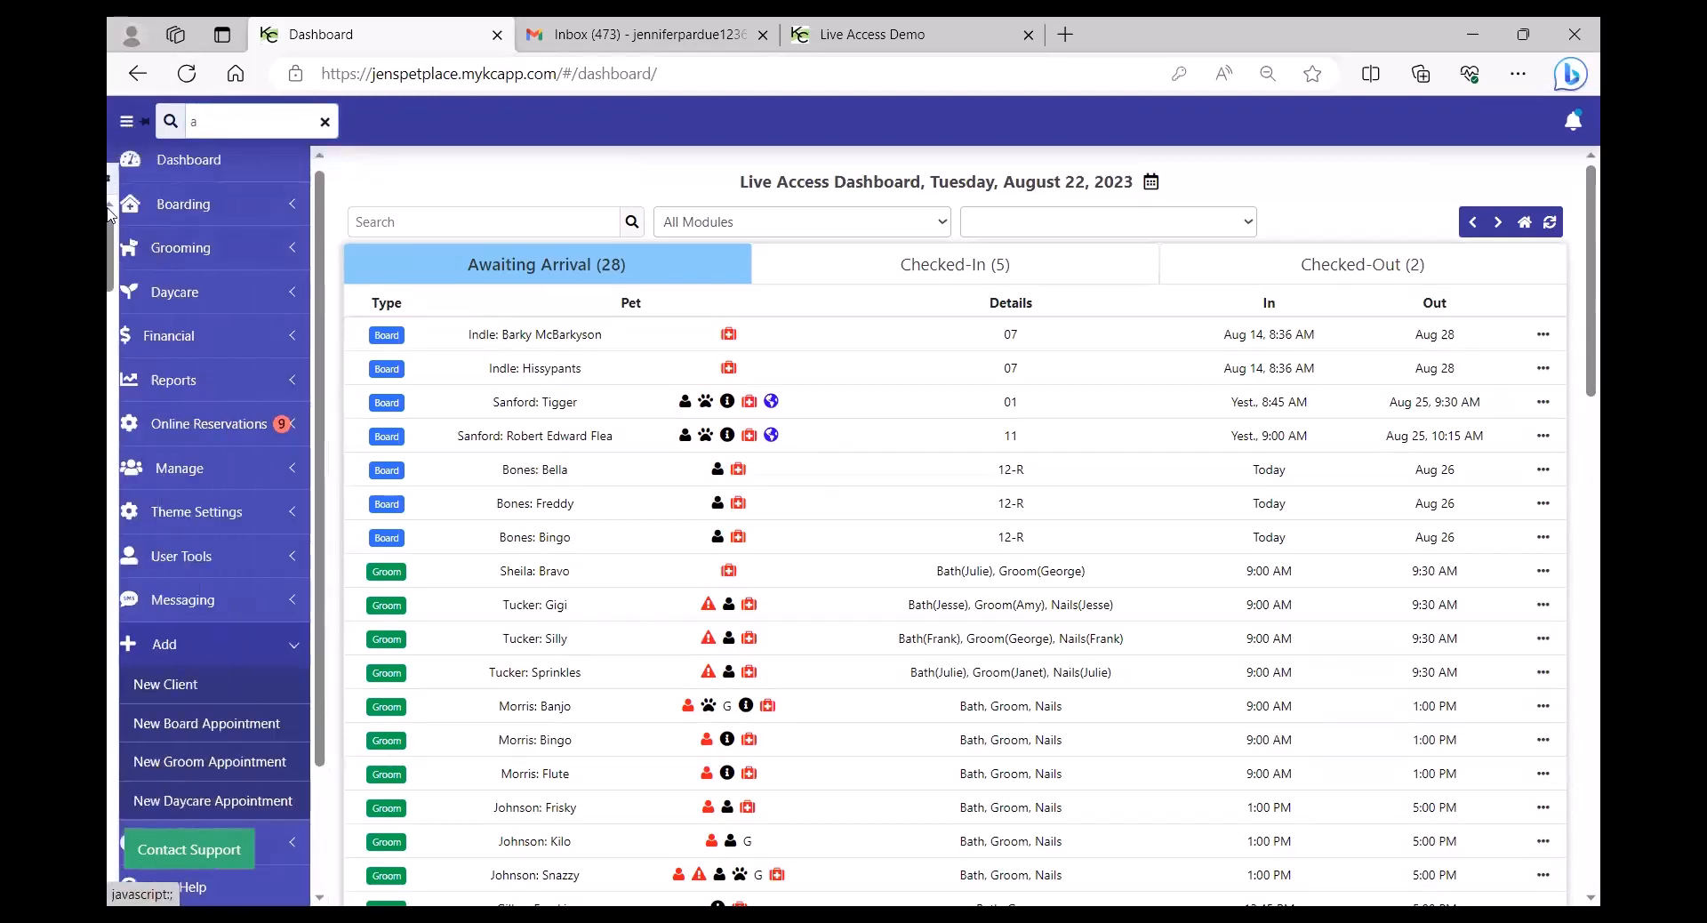
left_click(127, 123)
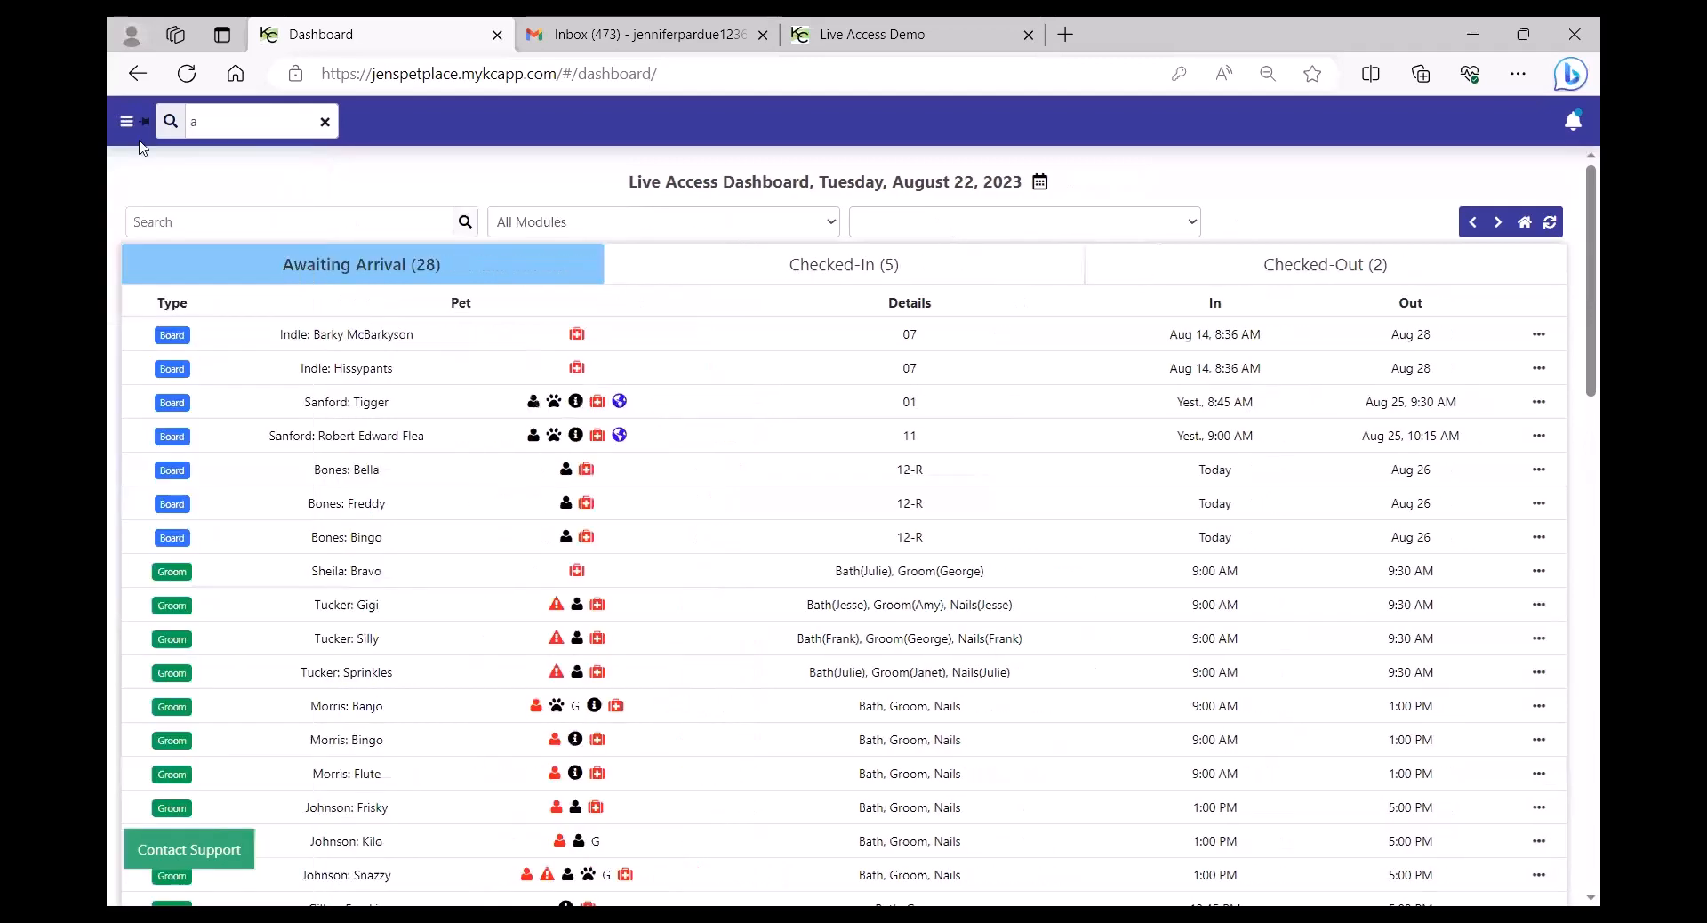
Repeat the search for "a", view the booking options for pets Green and Orange, and clear the search.
left_click(254, 119)
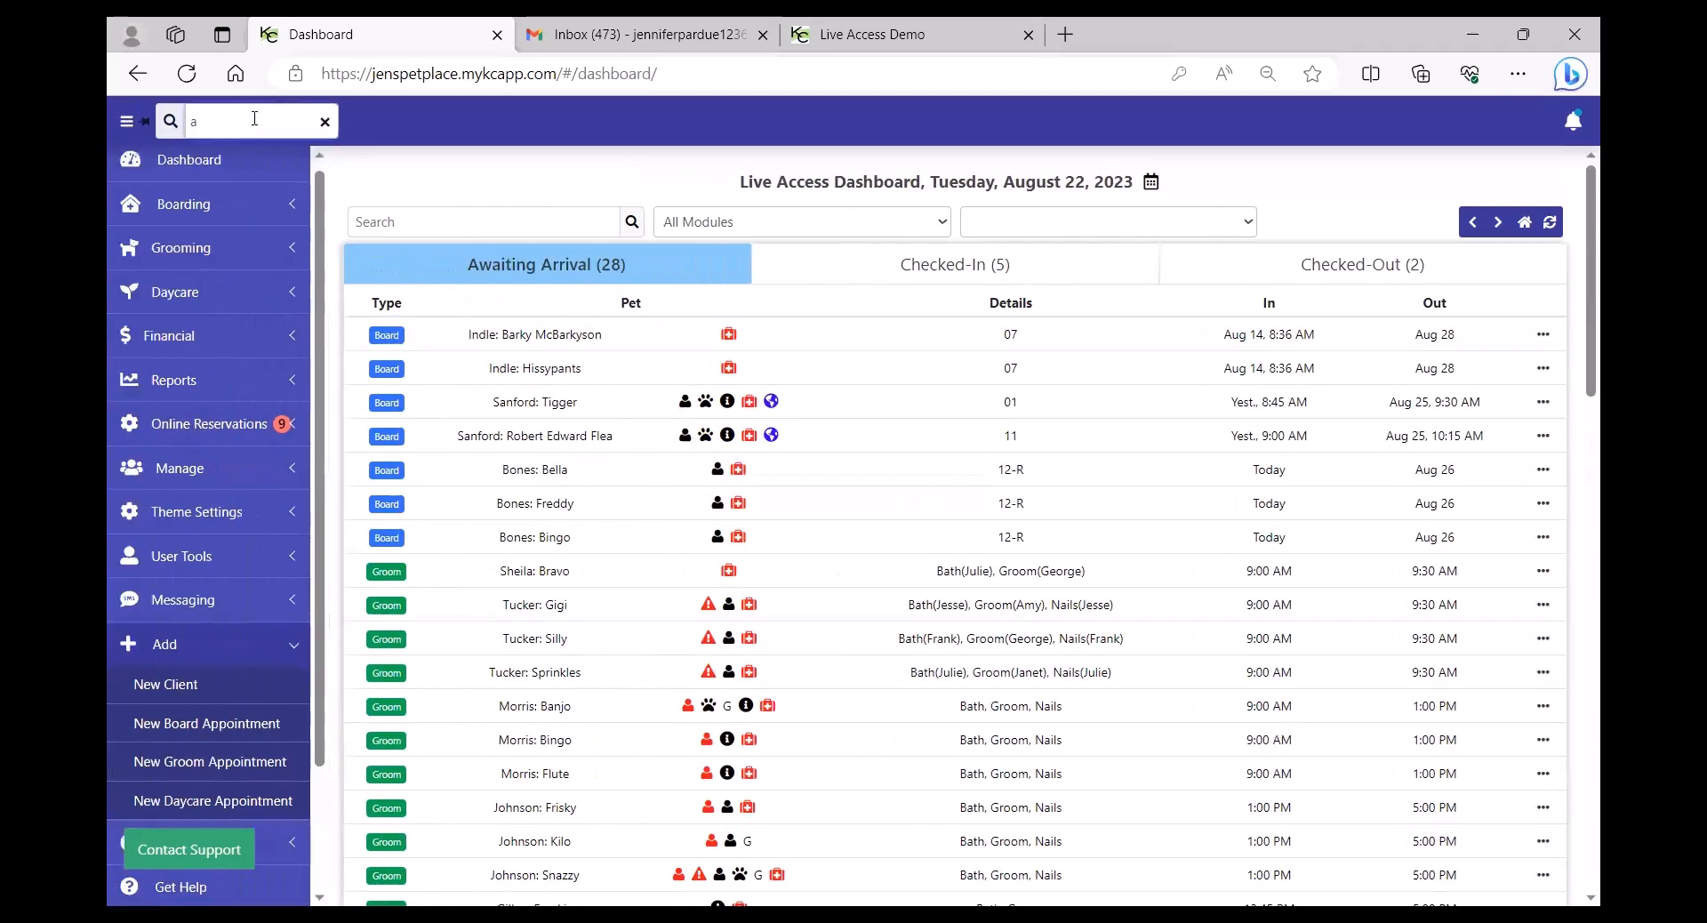
key("BackSpace")
type("a")
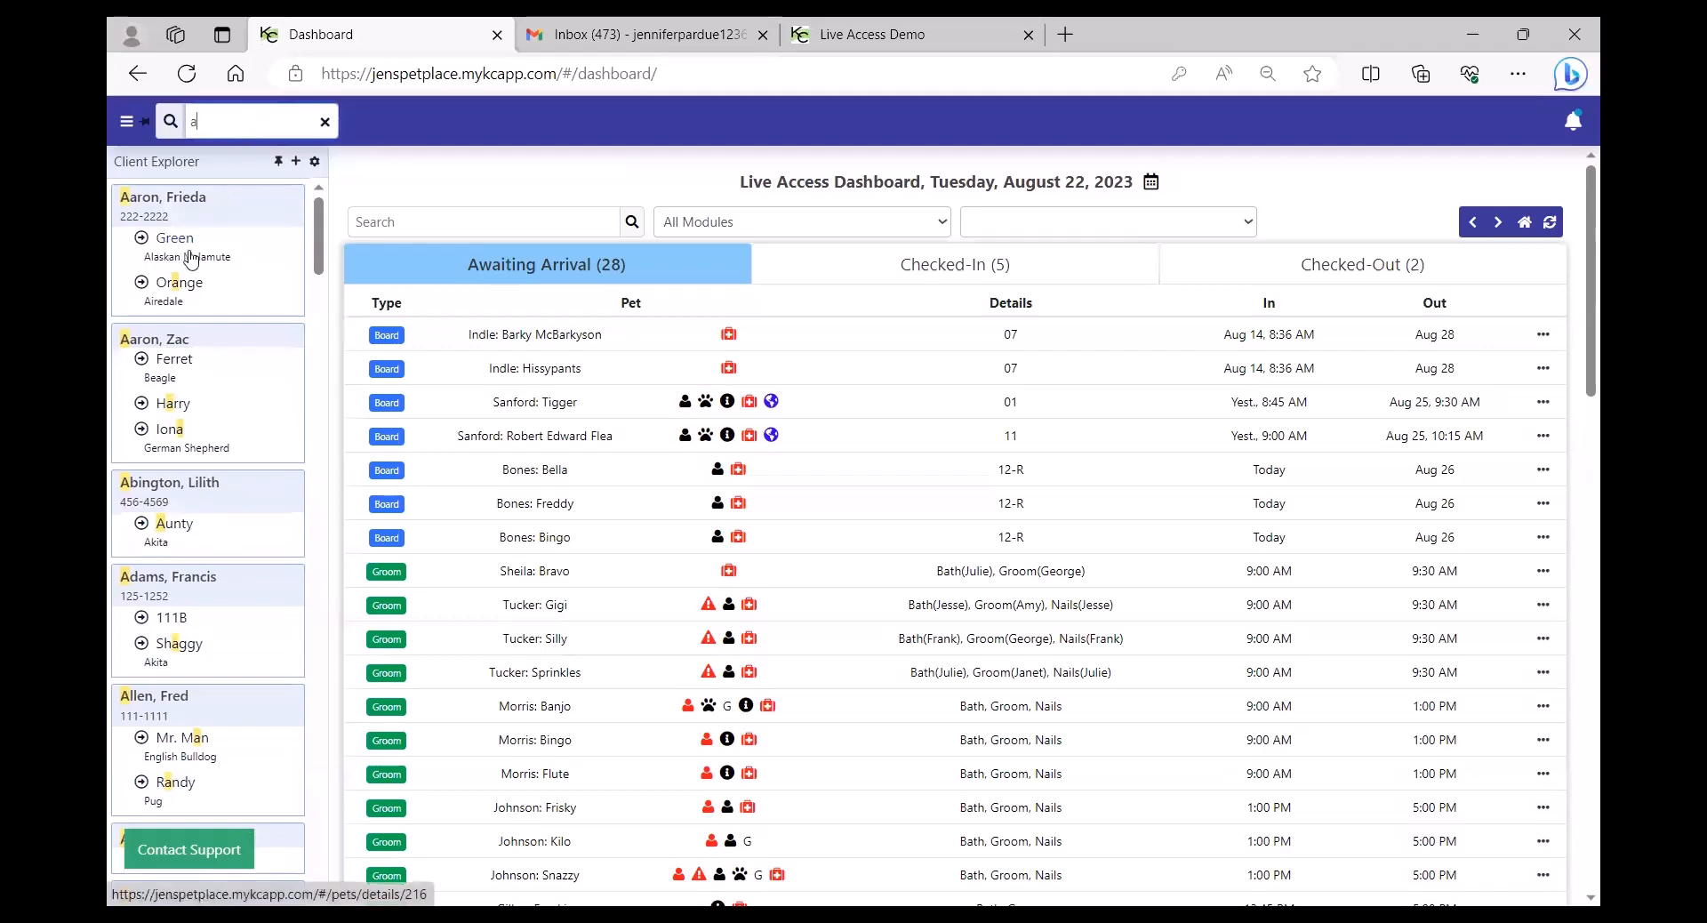
left_click(142, 240)
left_click(143, 283)
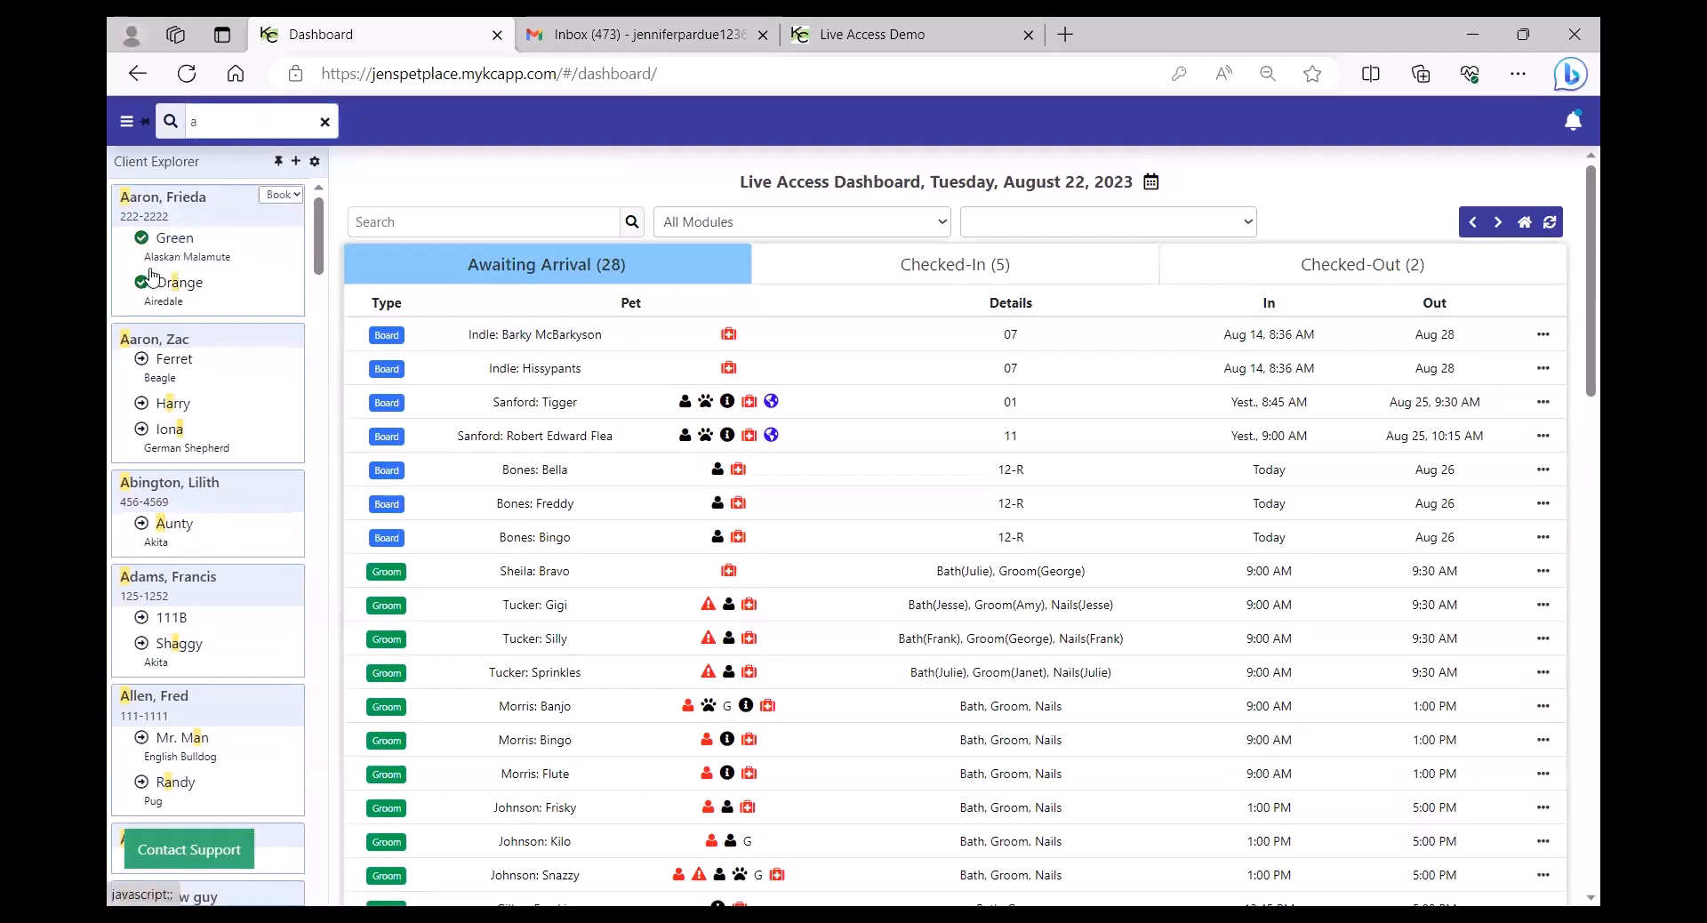
left_click(281, 194)
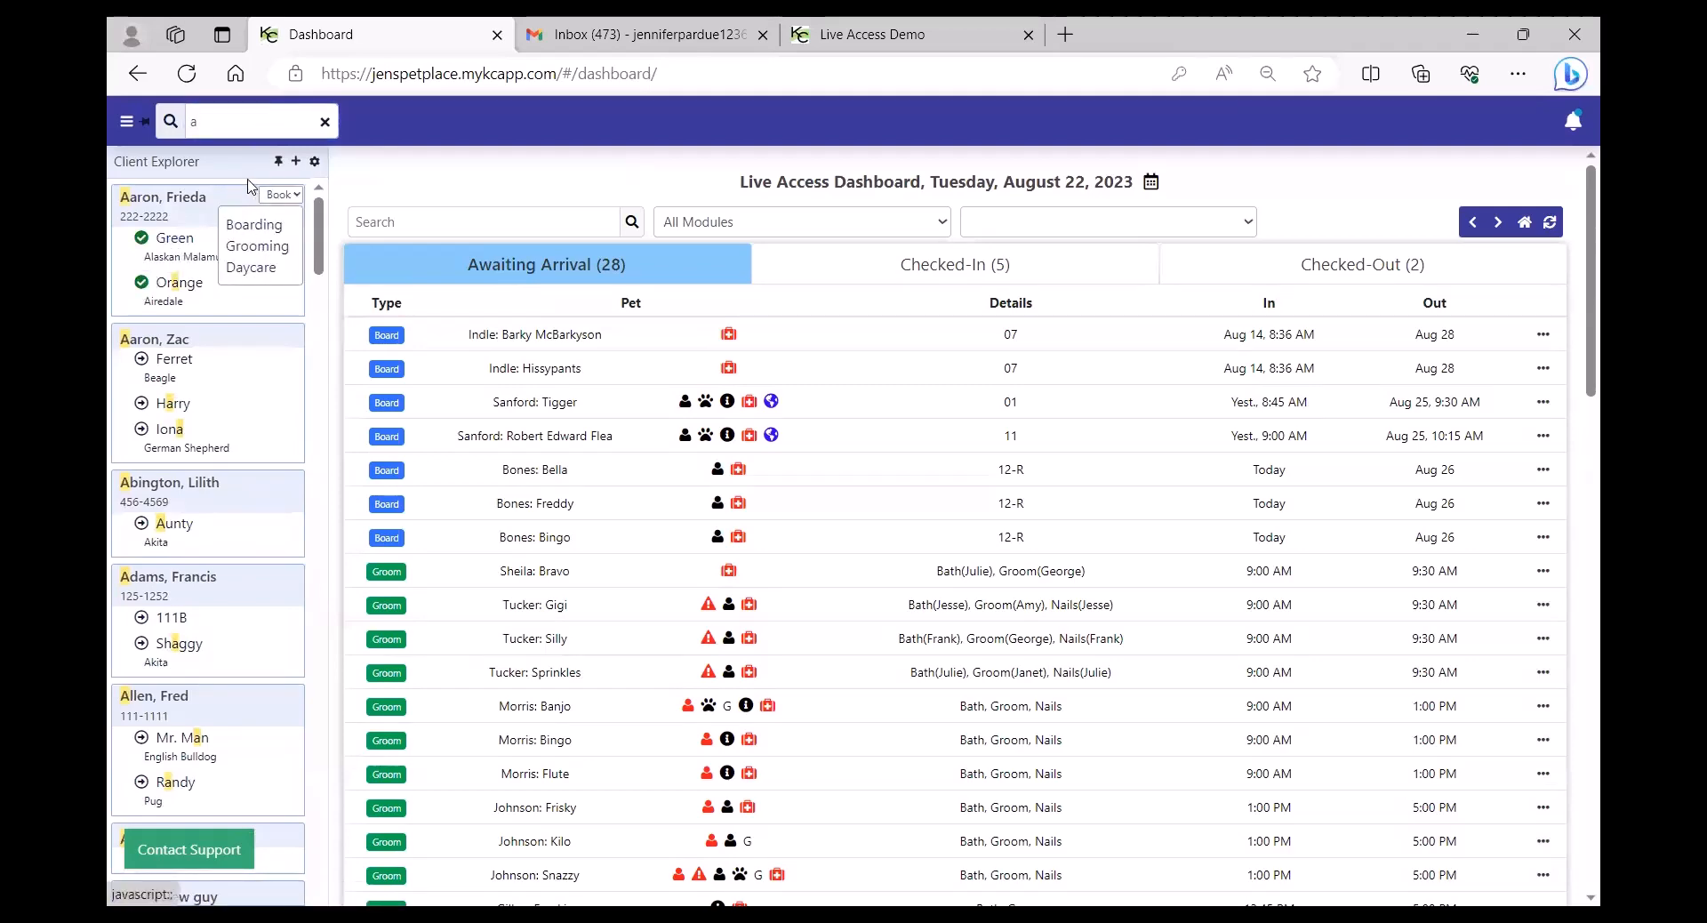
left_click(246, 120)
left_click(326, 124)
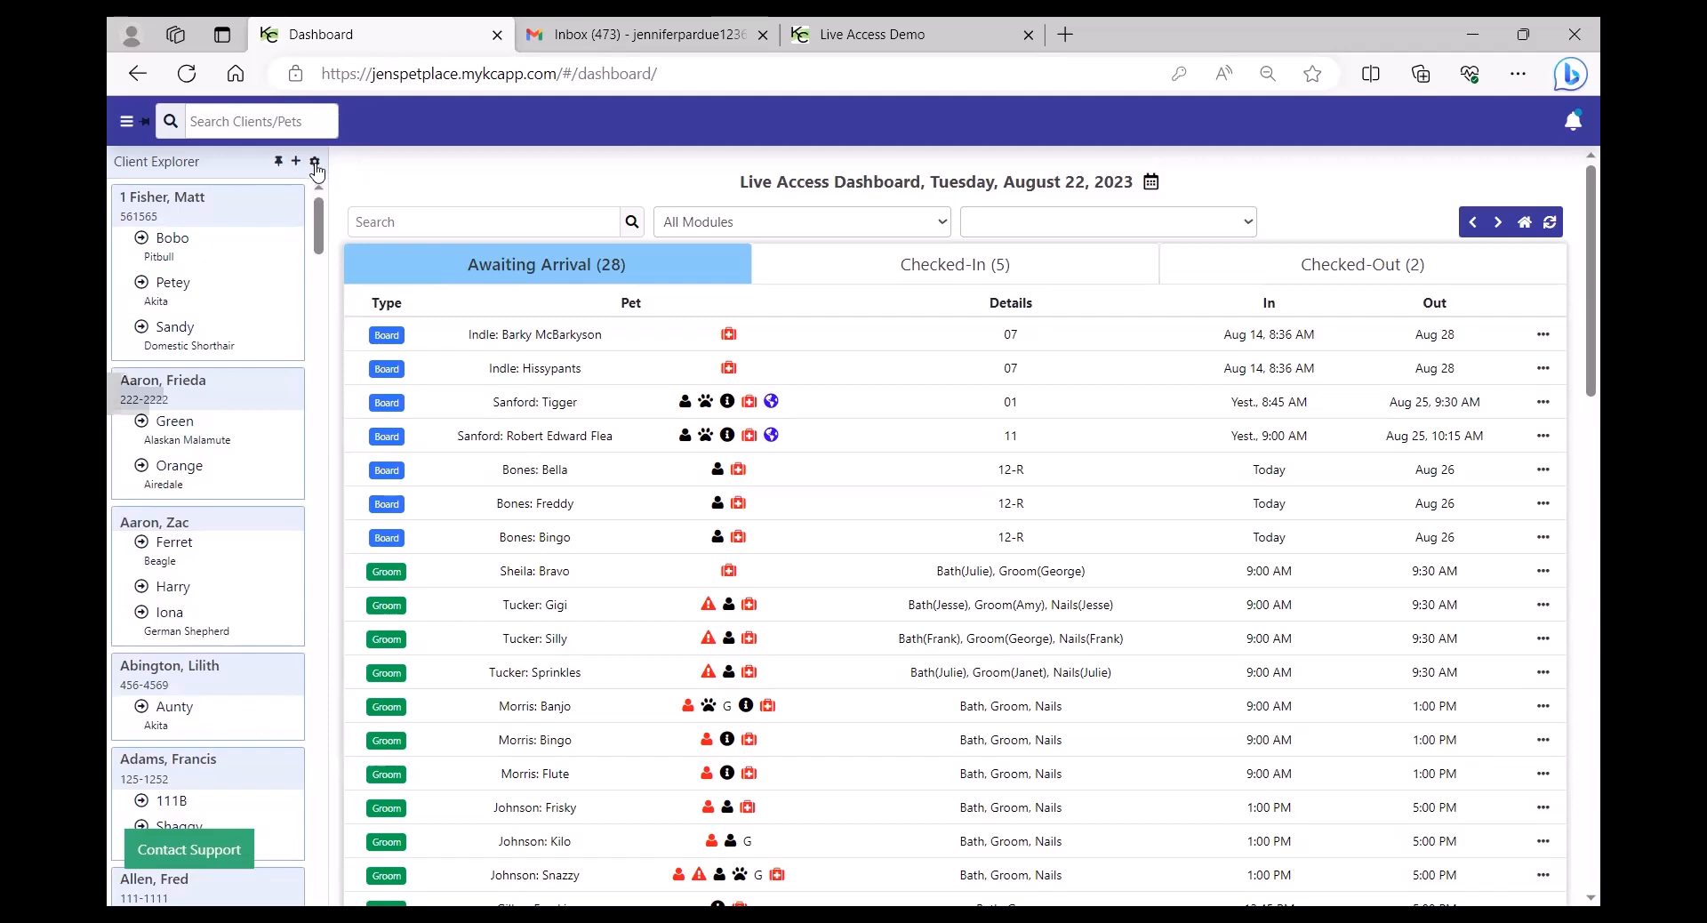
Configure the Client Explorer to show inactive clients and save the setting.
left_click(314, 163)
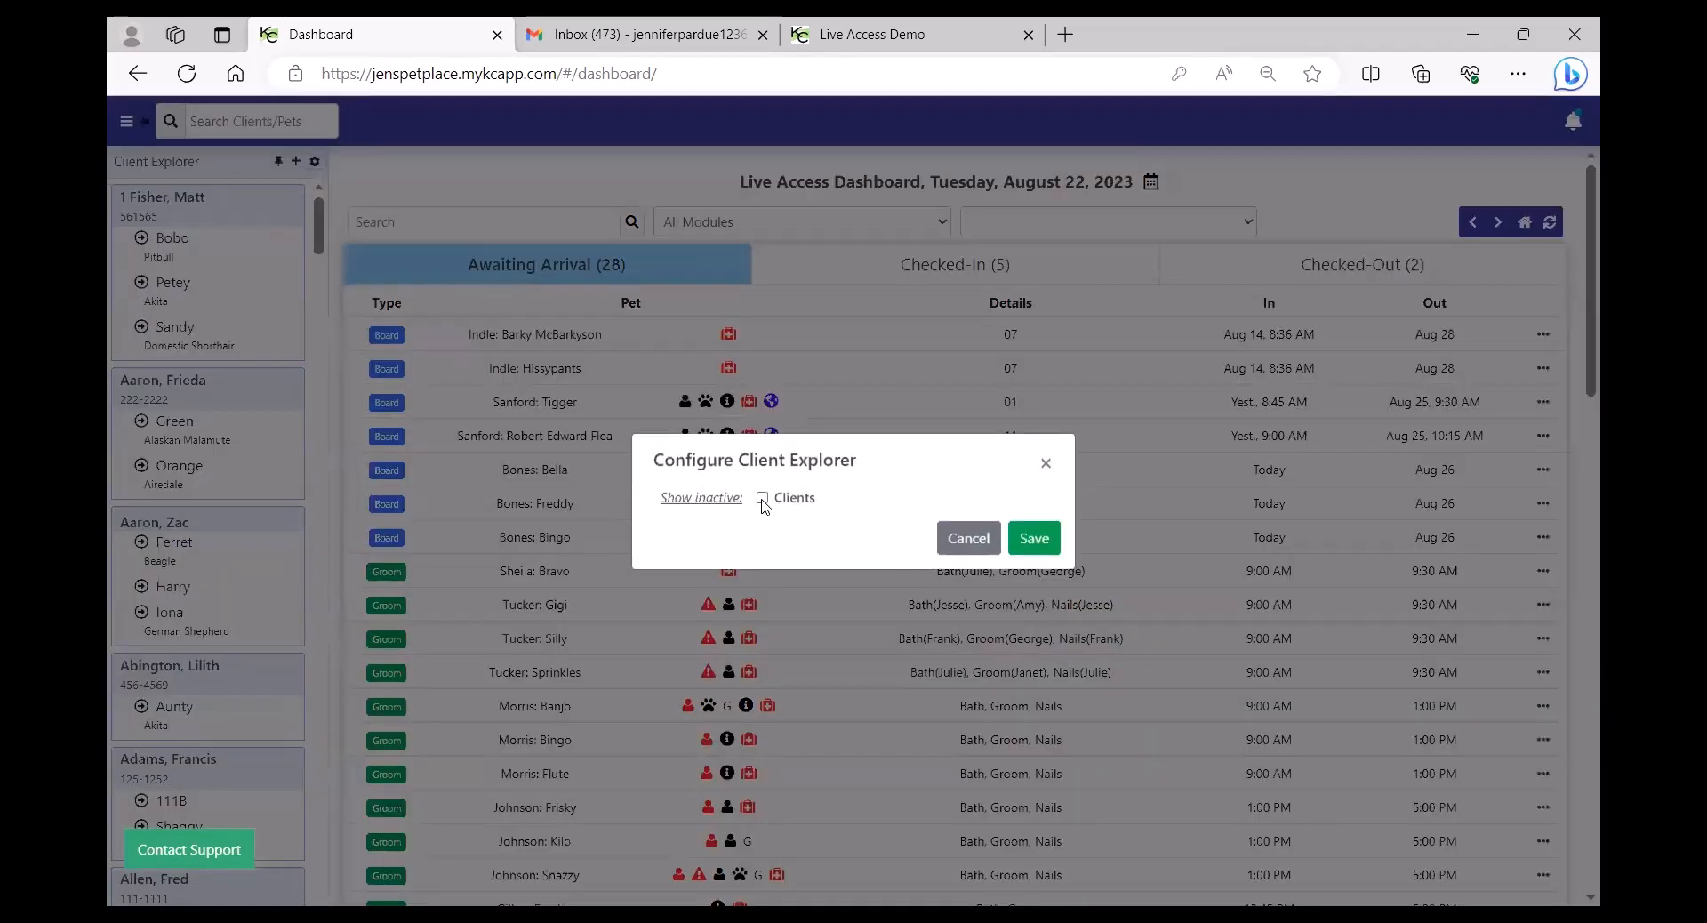
left_click(763, 501)
left_click(1031, 538)
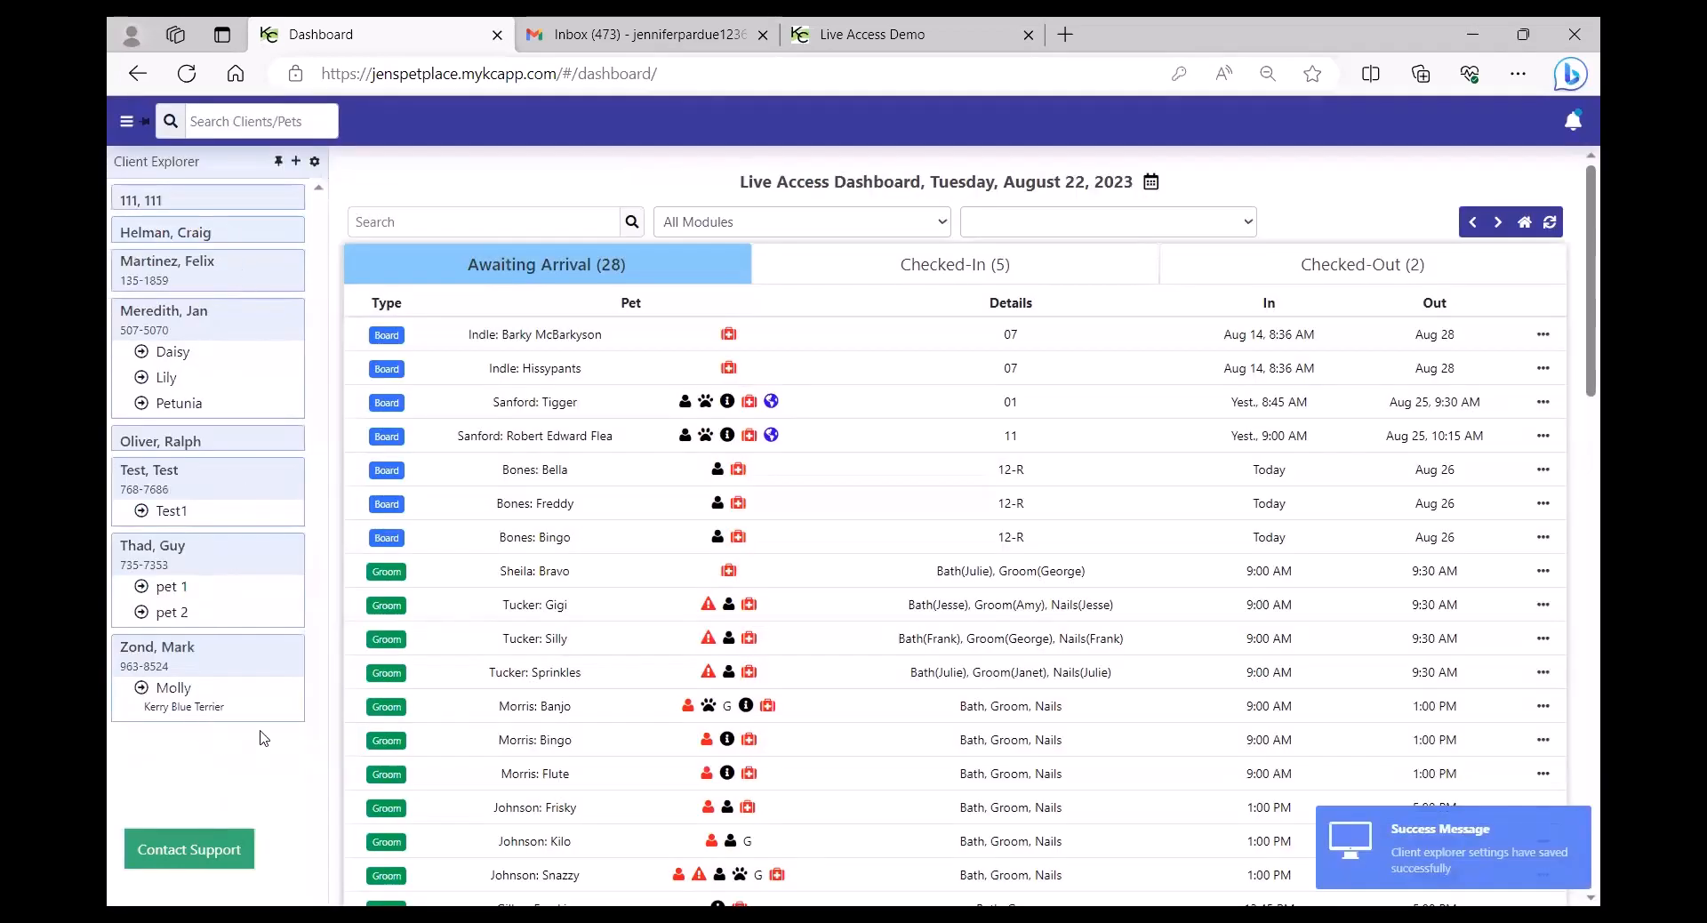
Turn off the display of inactive clients in the Client Explorer and save the setting.
left_click(314, 162)
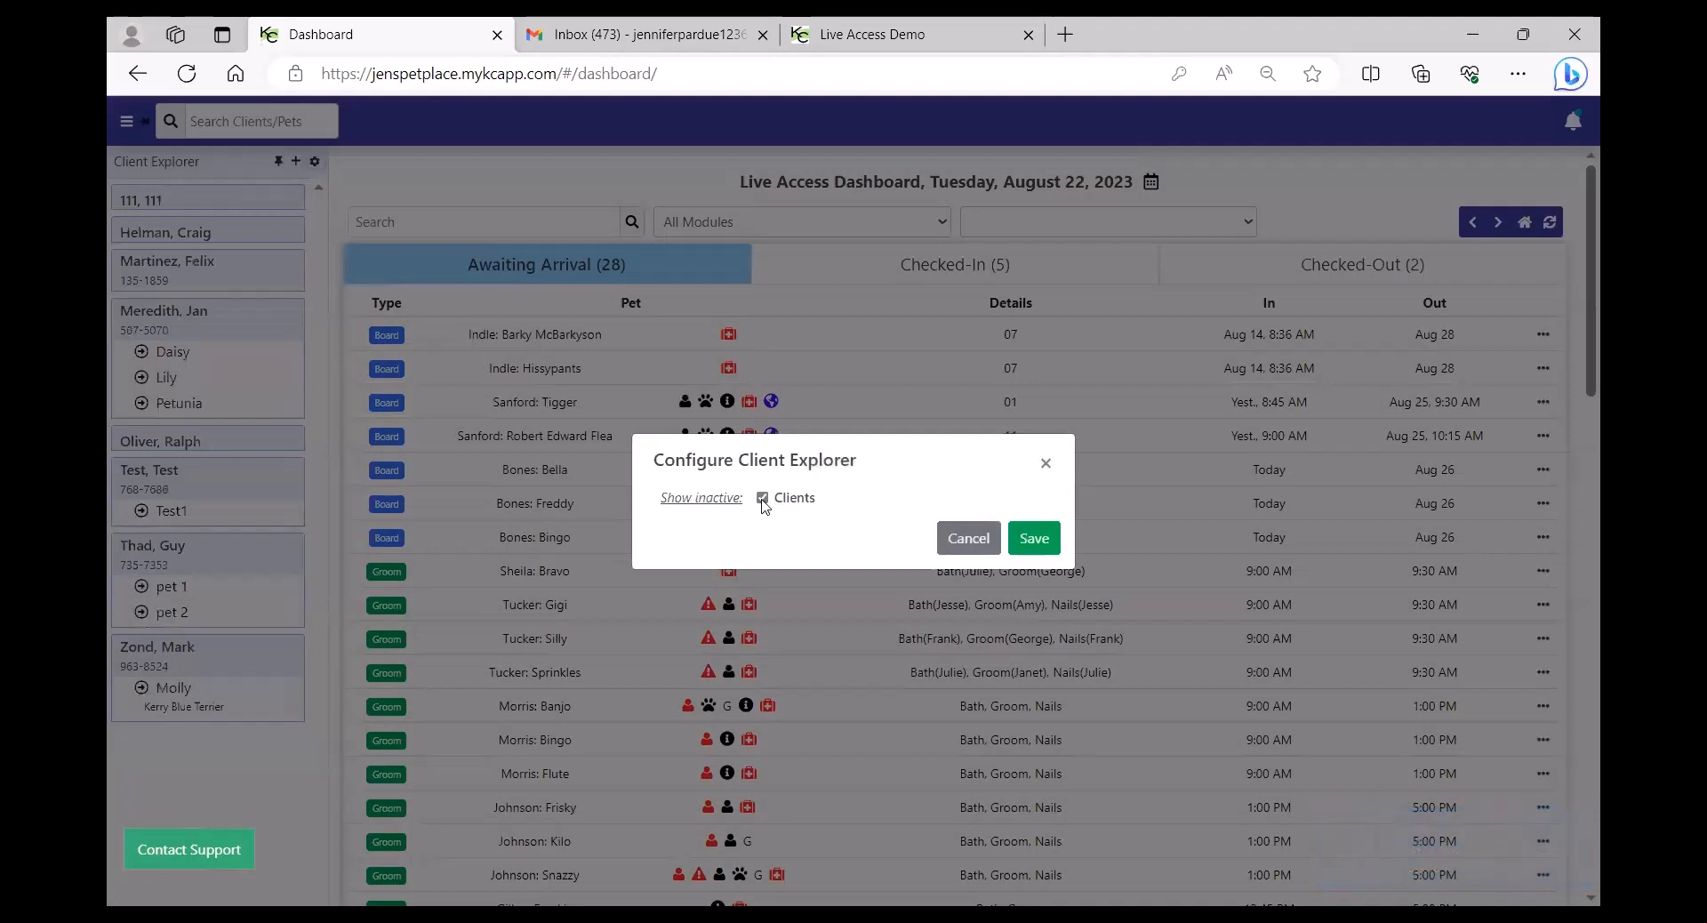
left_click(762, 499)
left_click(1034, 538)
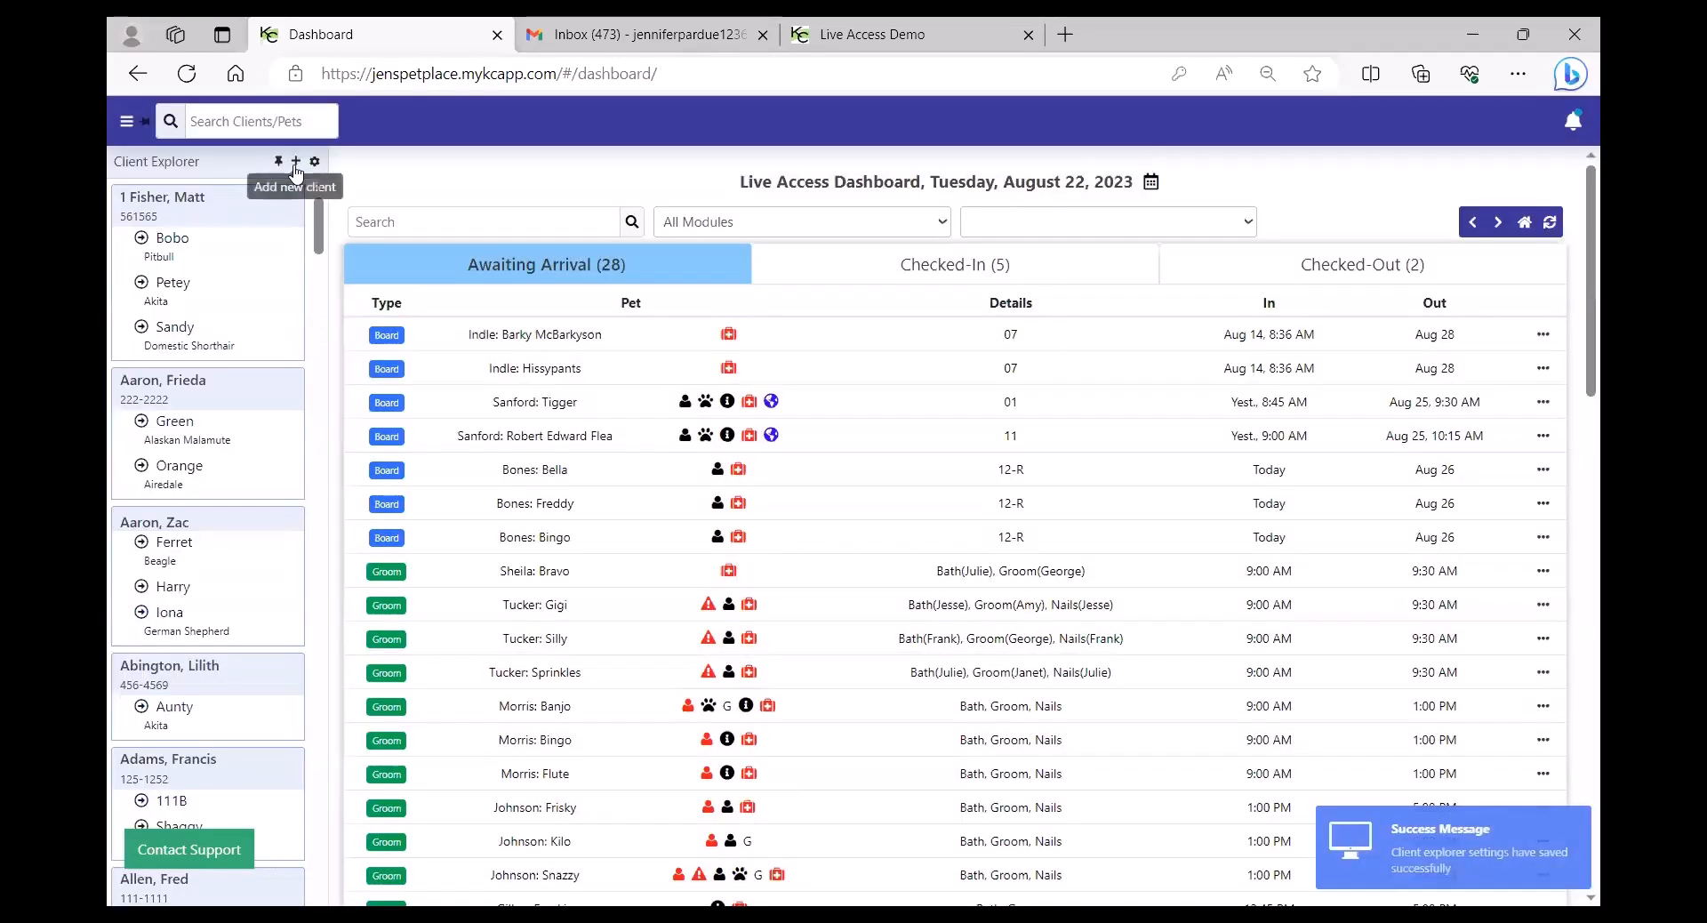
View the new client form without creating anyone, and show the Messaging options in the main navigation.
left_click(297, 164)
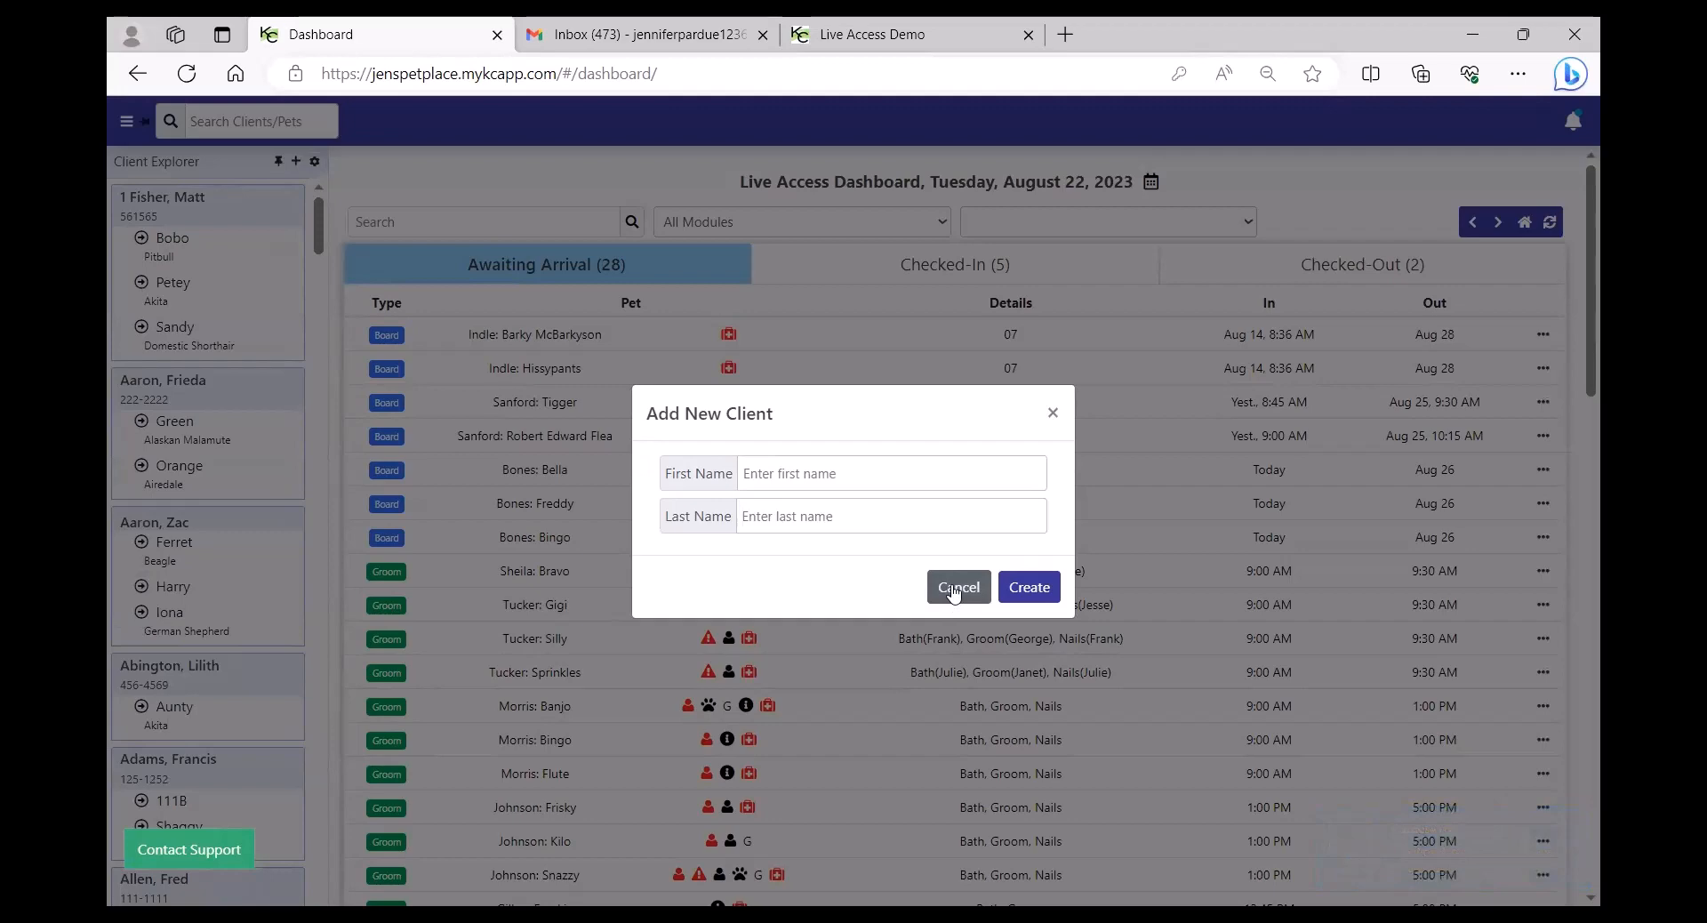
left_click(953, 591)
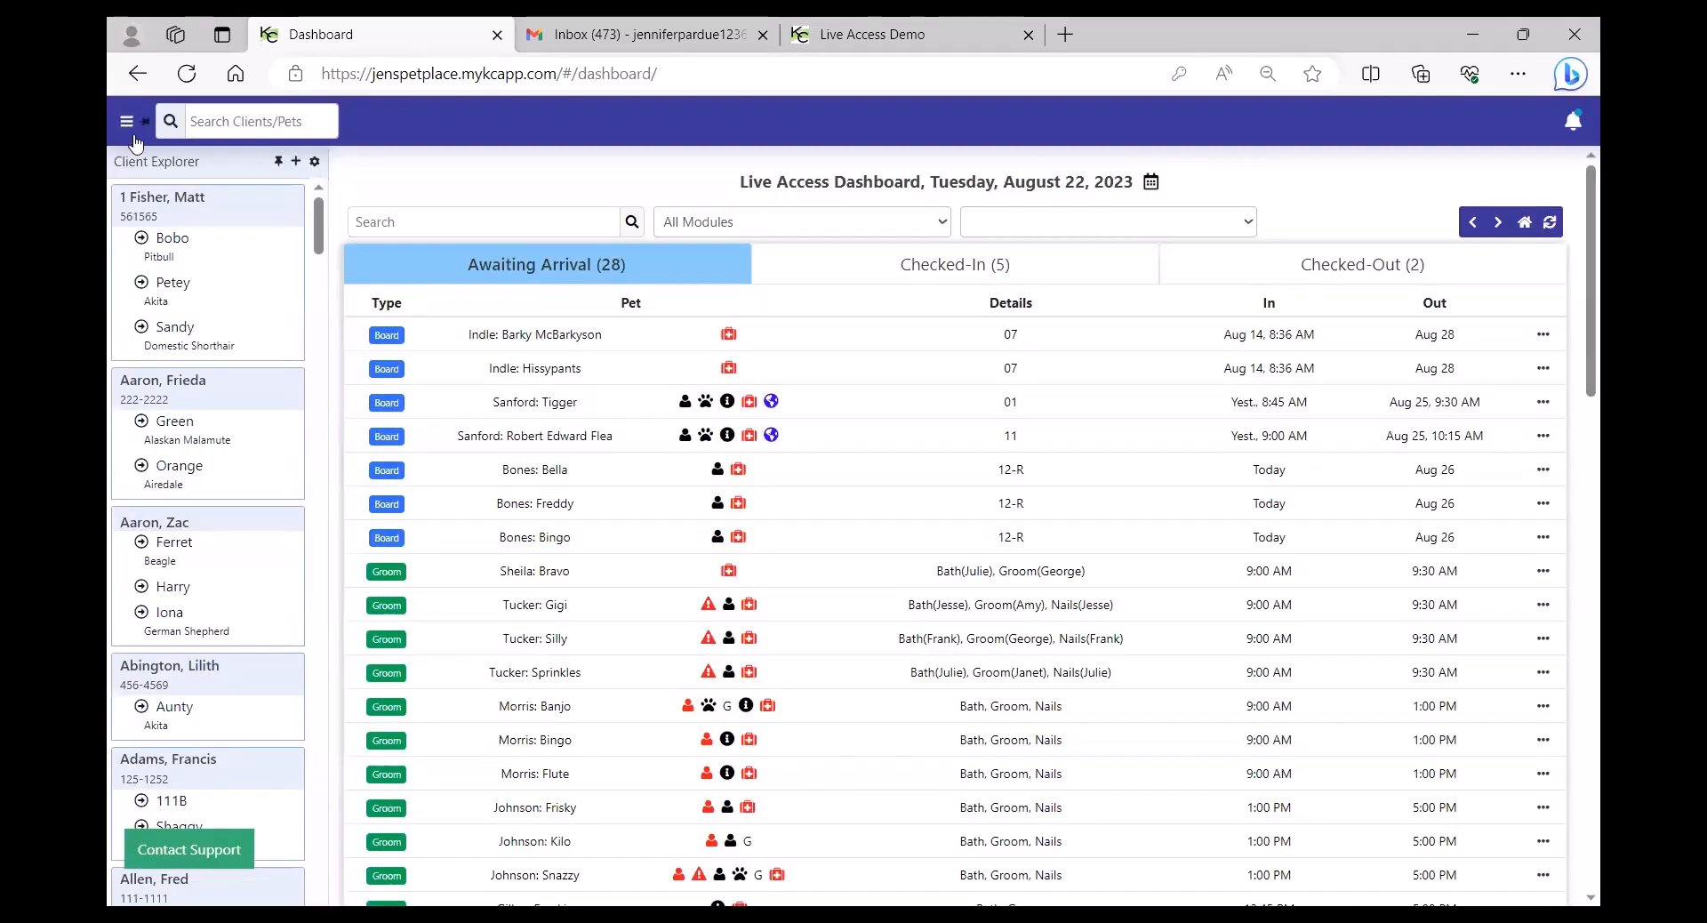
left_click(127, 122)
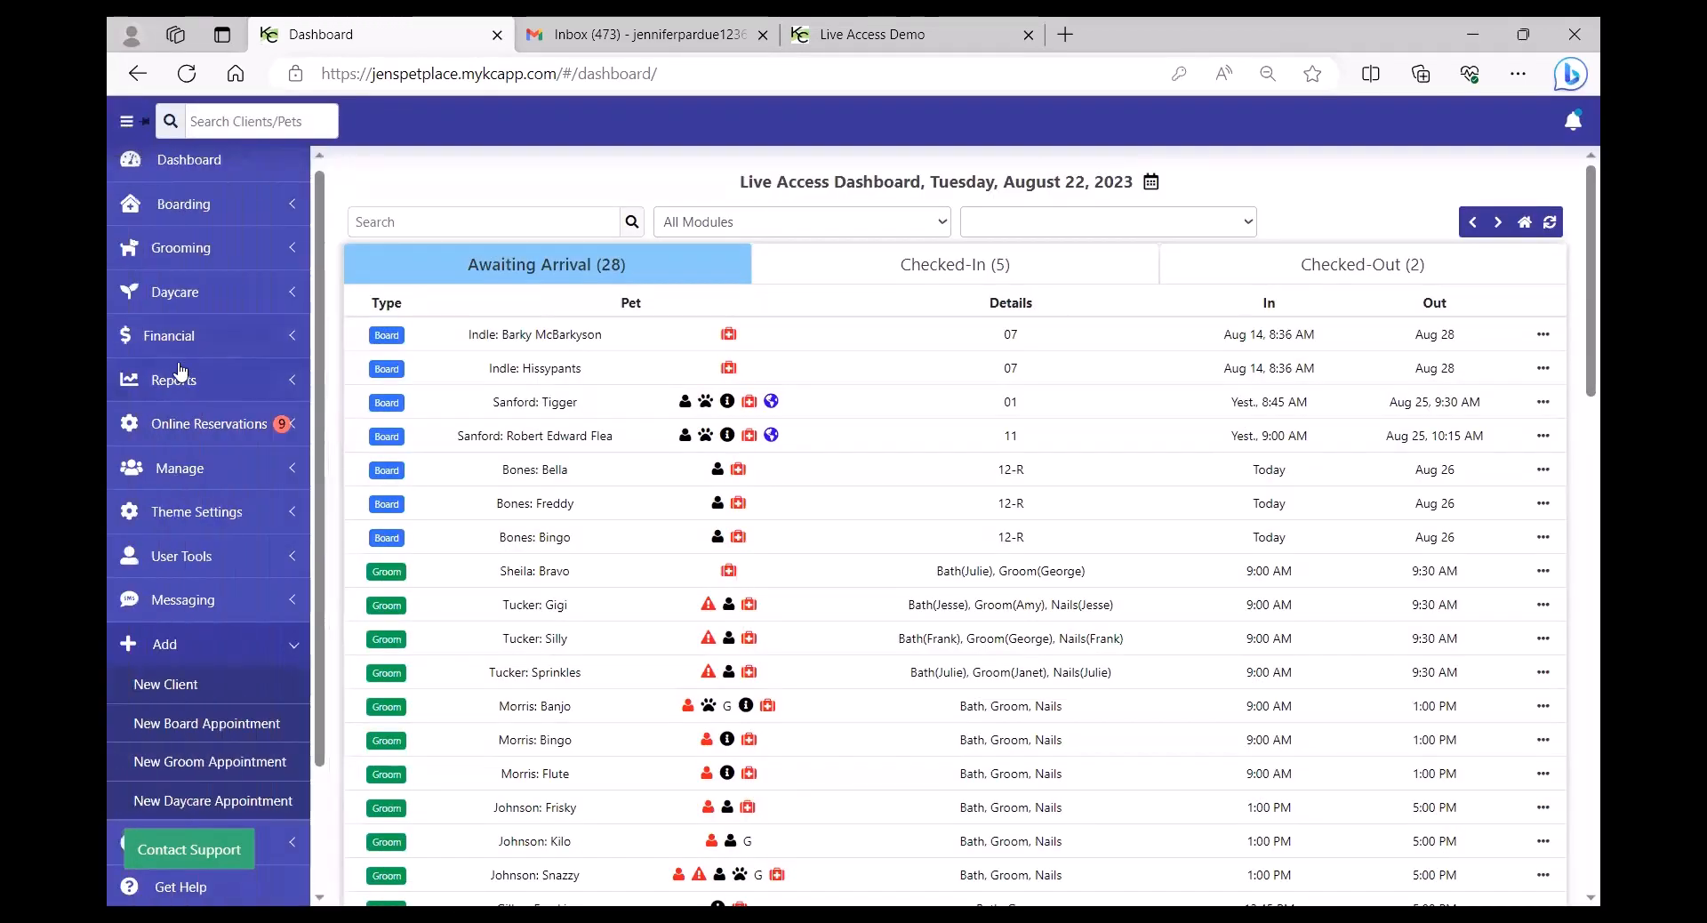
left_click(193, 608)
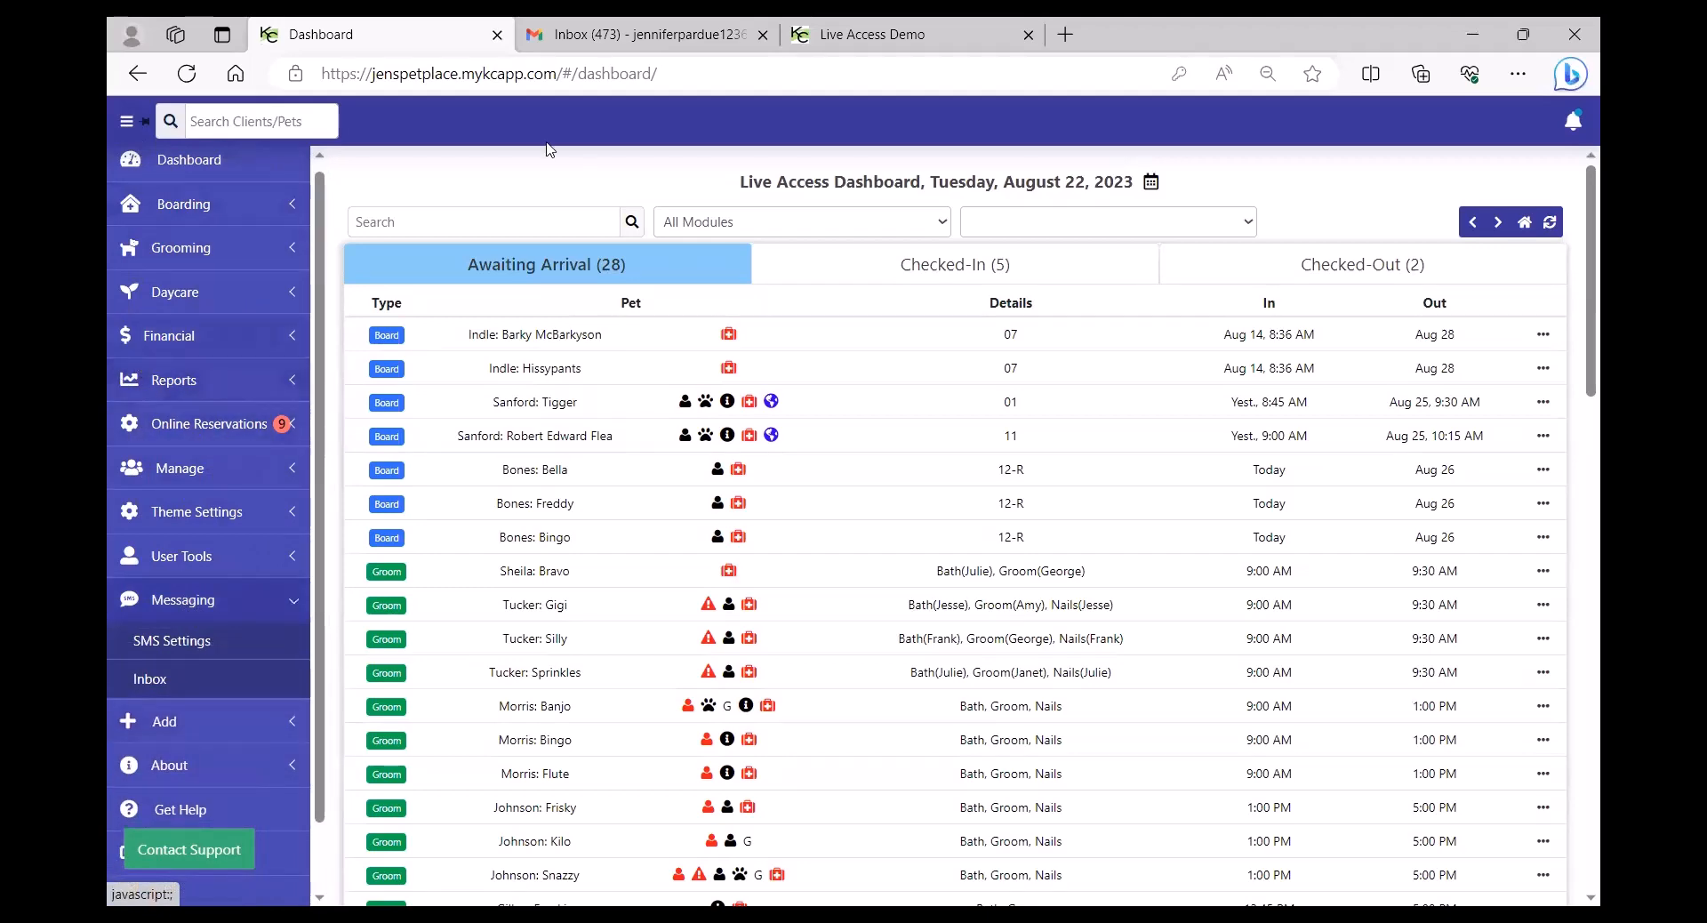
Switch to the Live Access Demo site and log in as staff with username demo and the account password.
left_click(873, 35)
left_click(804, 355)
type("demo")
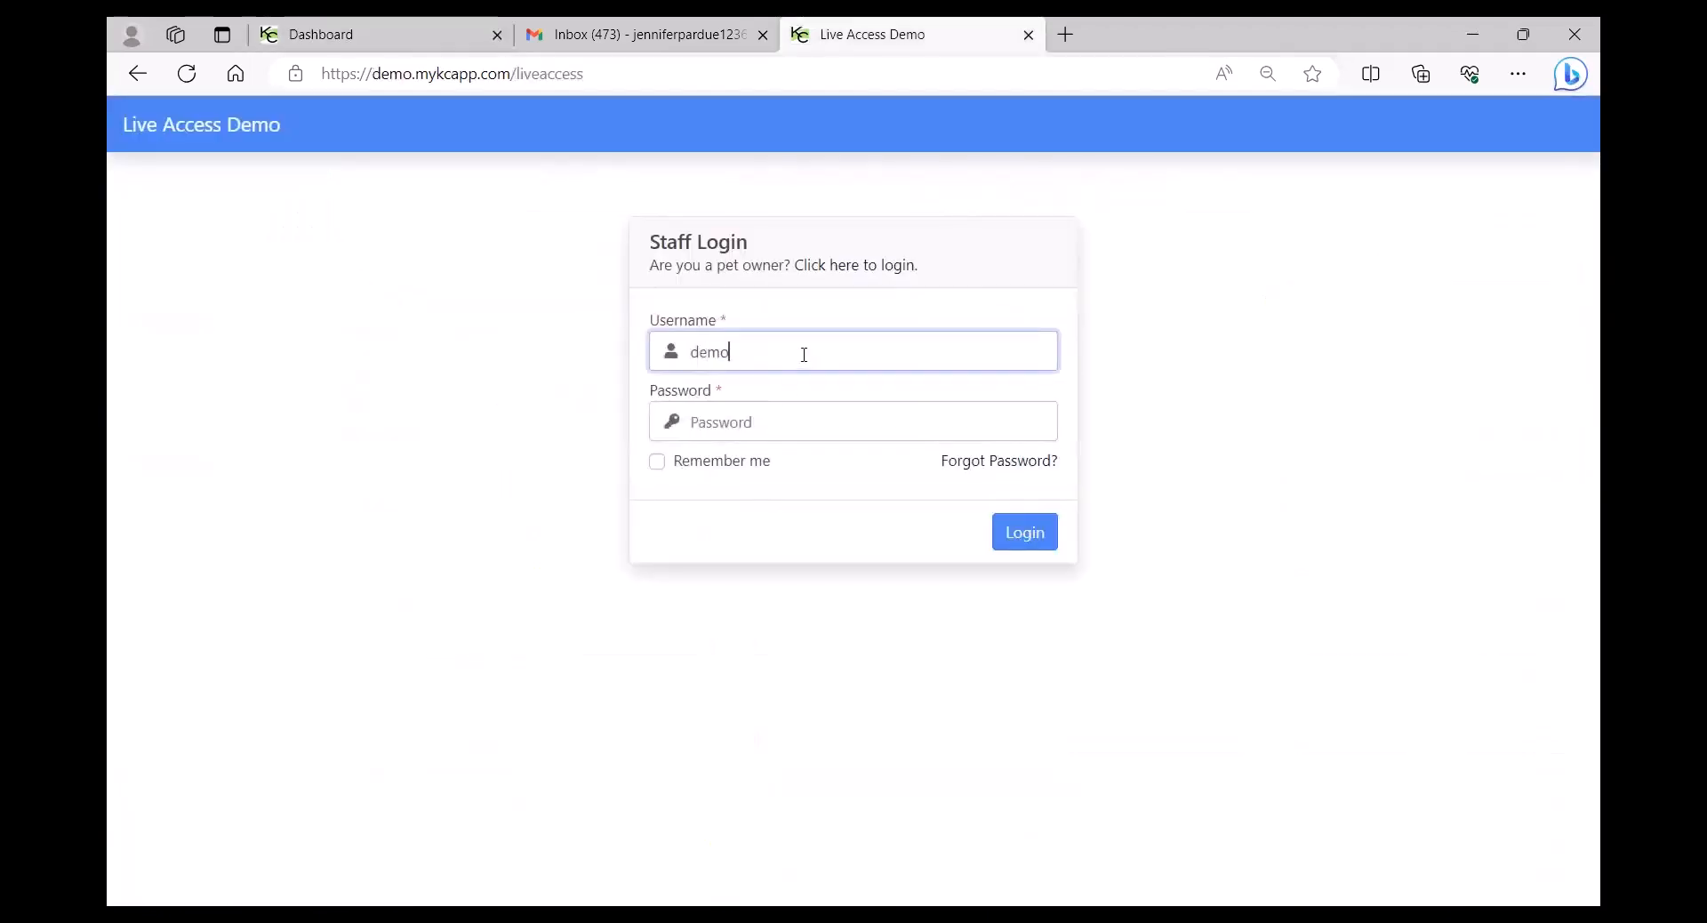
key("Tab")
type("******")
key("Return")
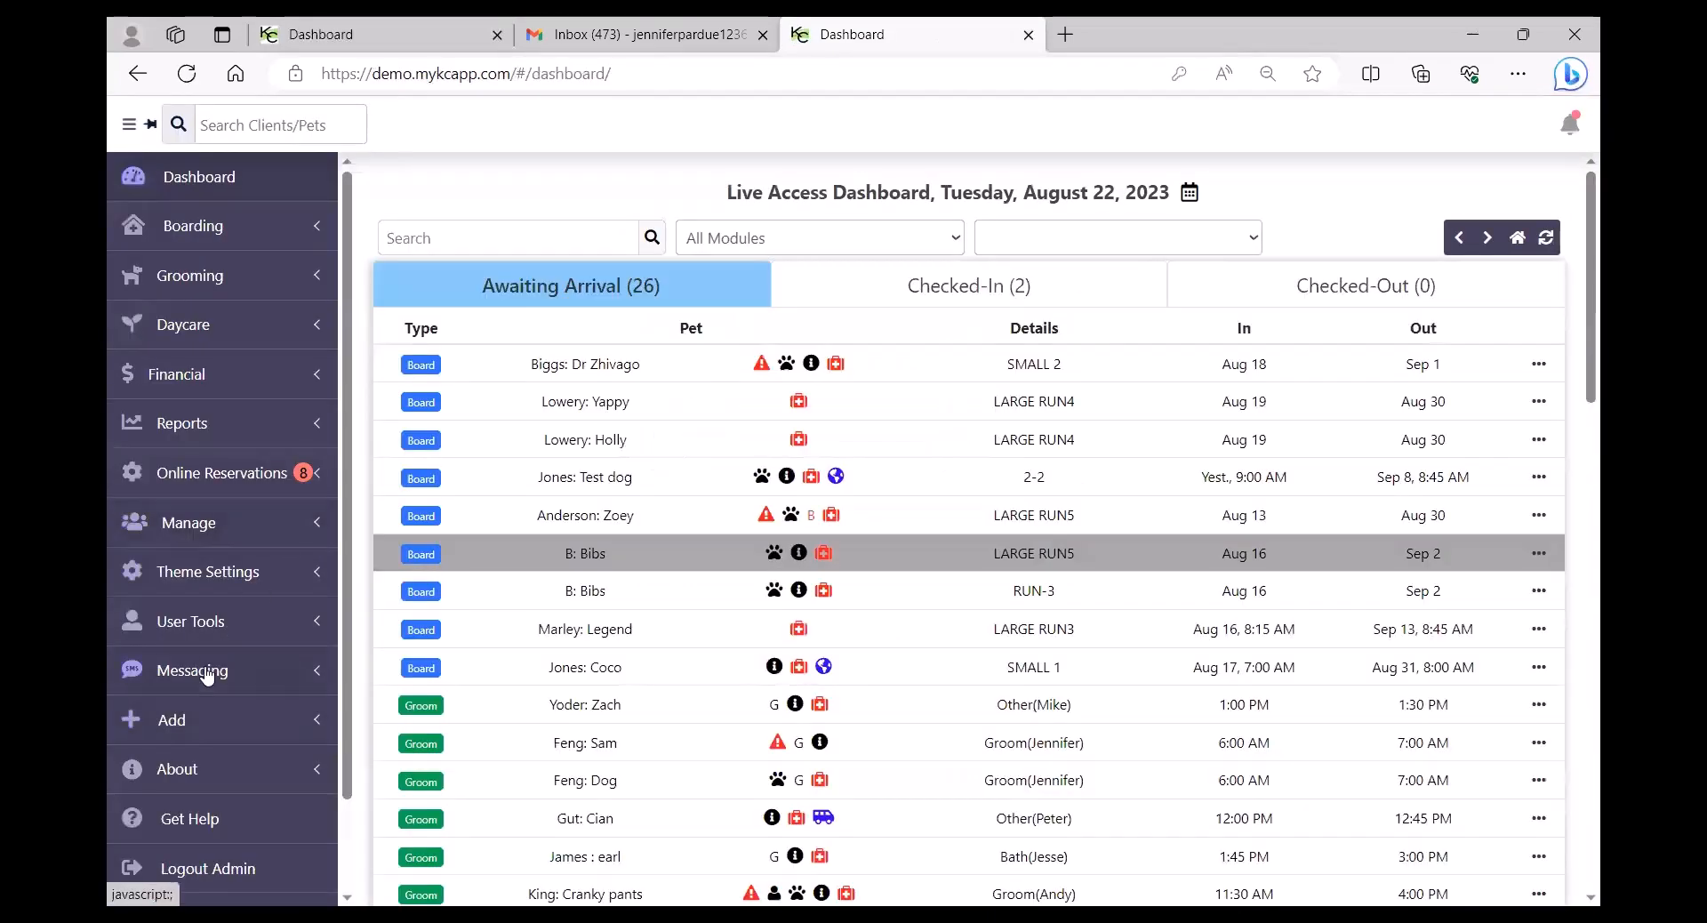
Open the SMS settings and point out the business SMS number field.
left_click(187, 671)
left_click(181, 711)
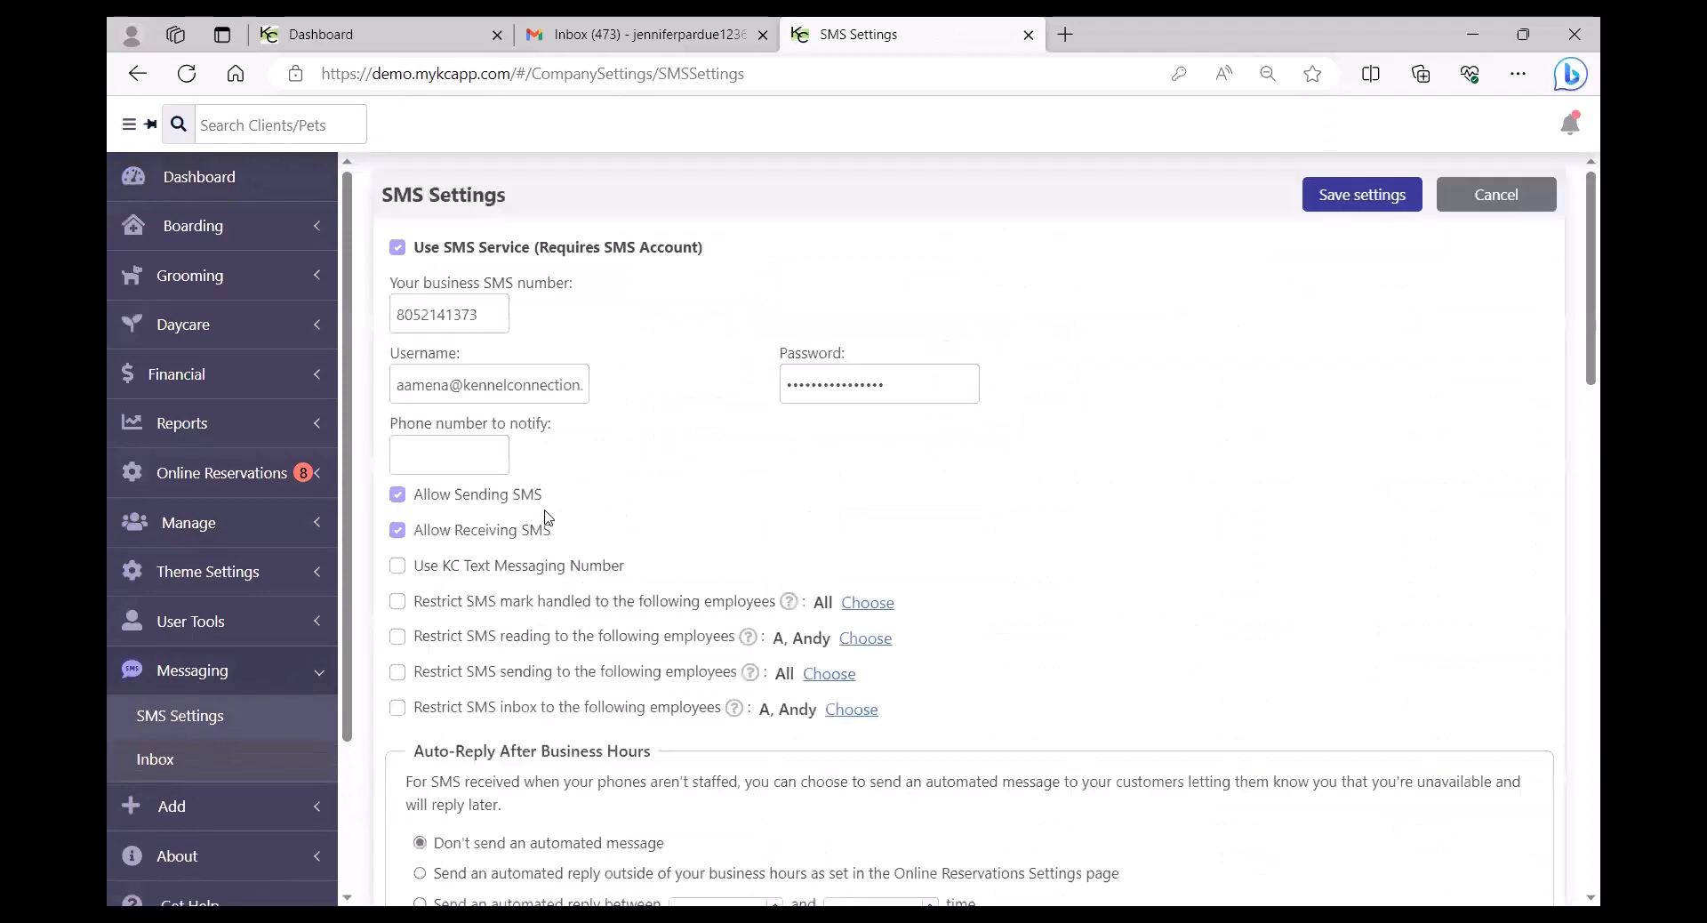
double_click(481, 314)
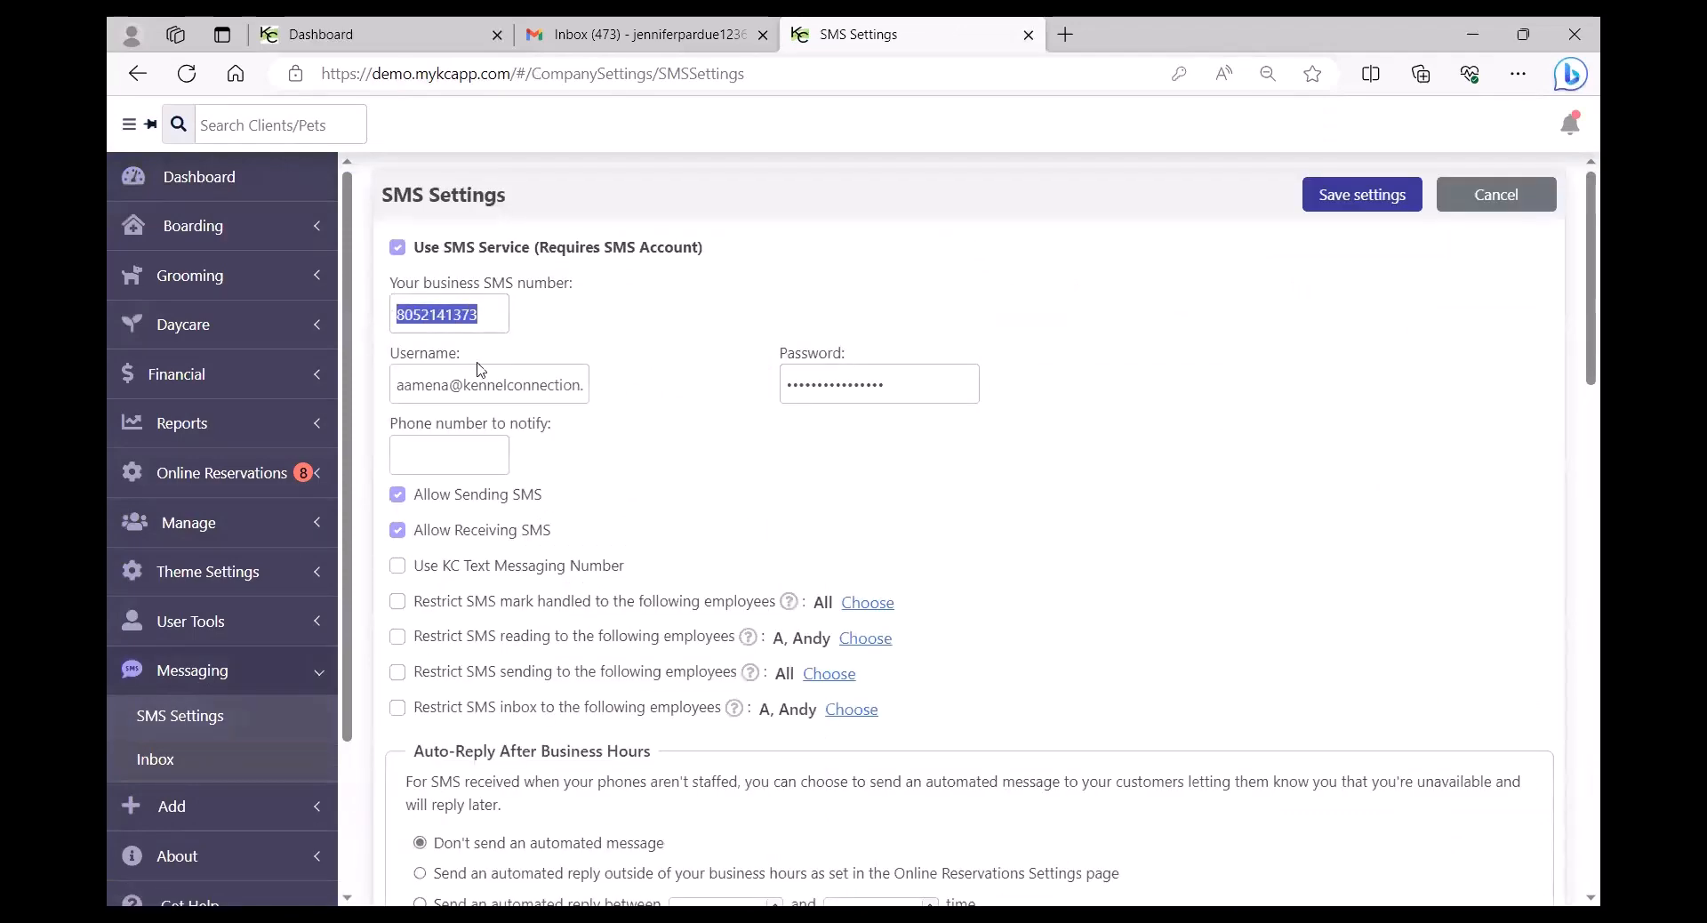
left_click(603, 338)
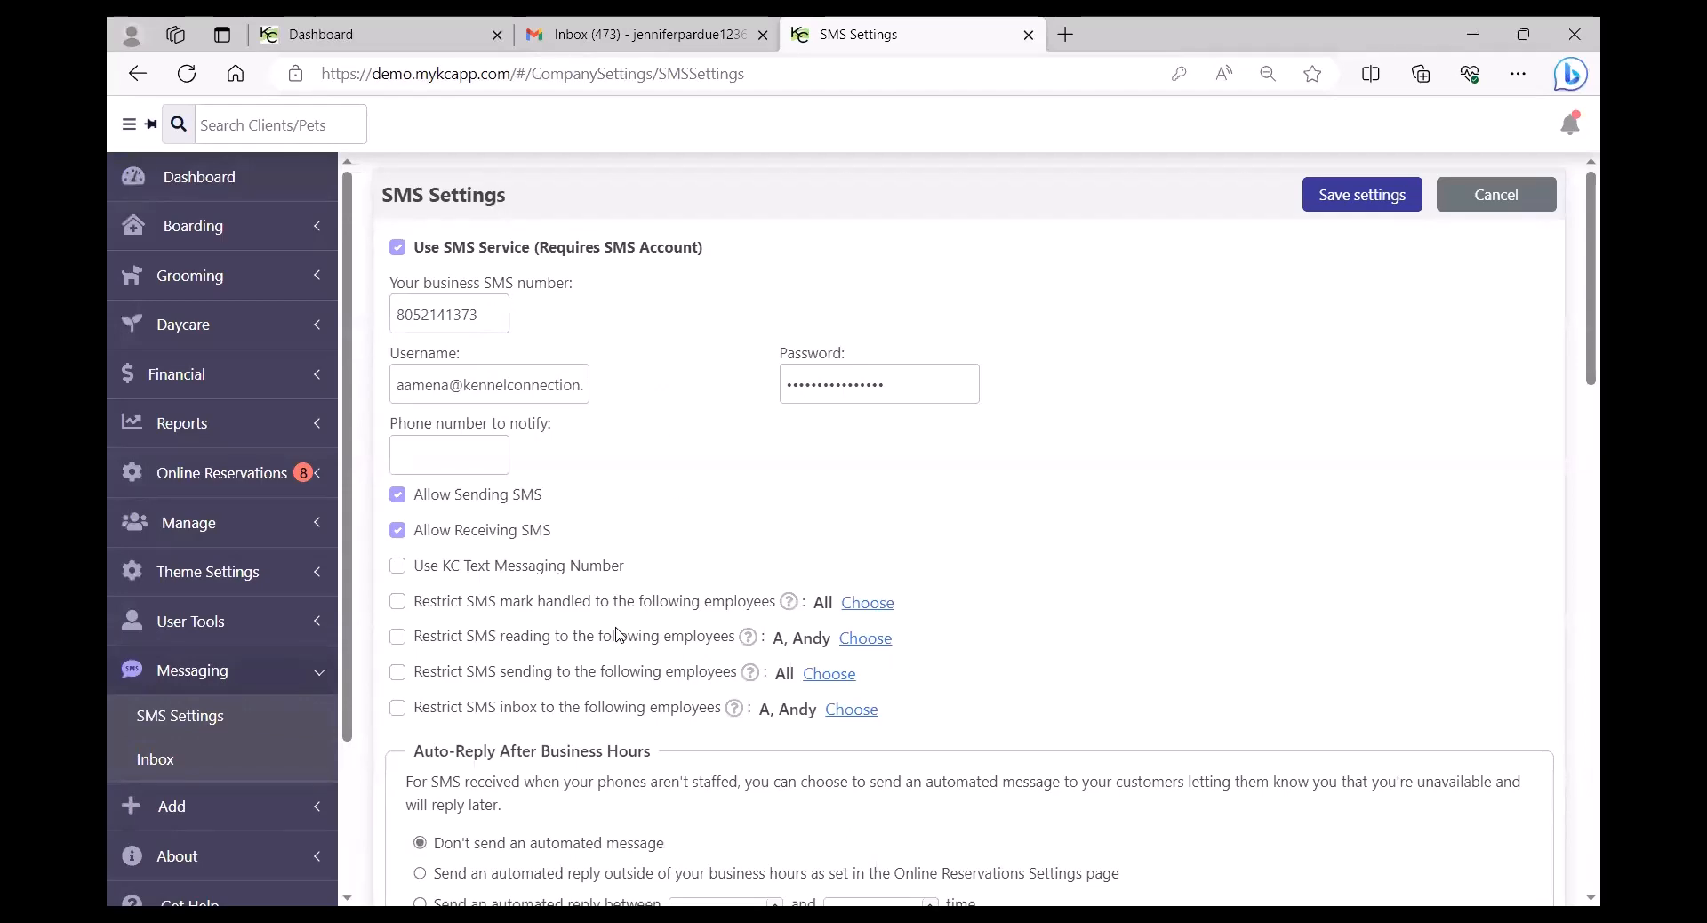
Review the SMS employee restrictions and after-hours auto-reply options, highlighting the automated reply message text.
scroll(620, 631, "down", 3)
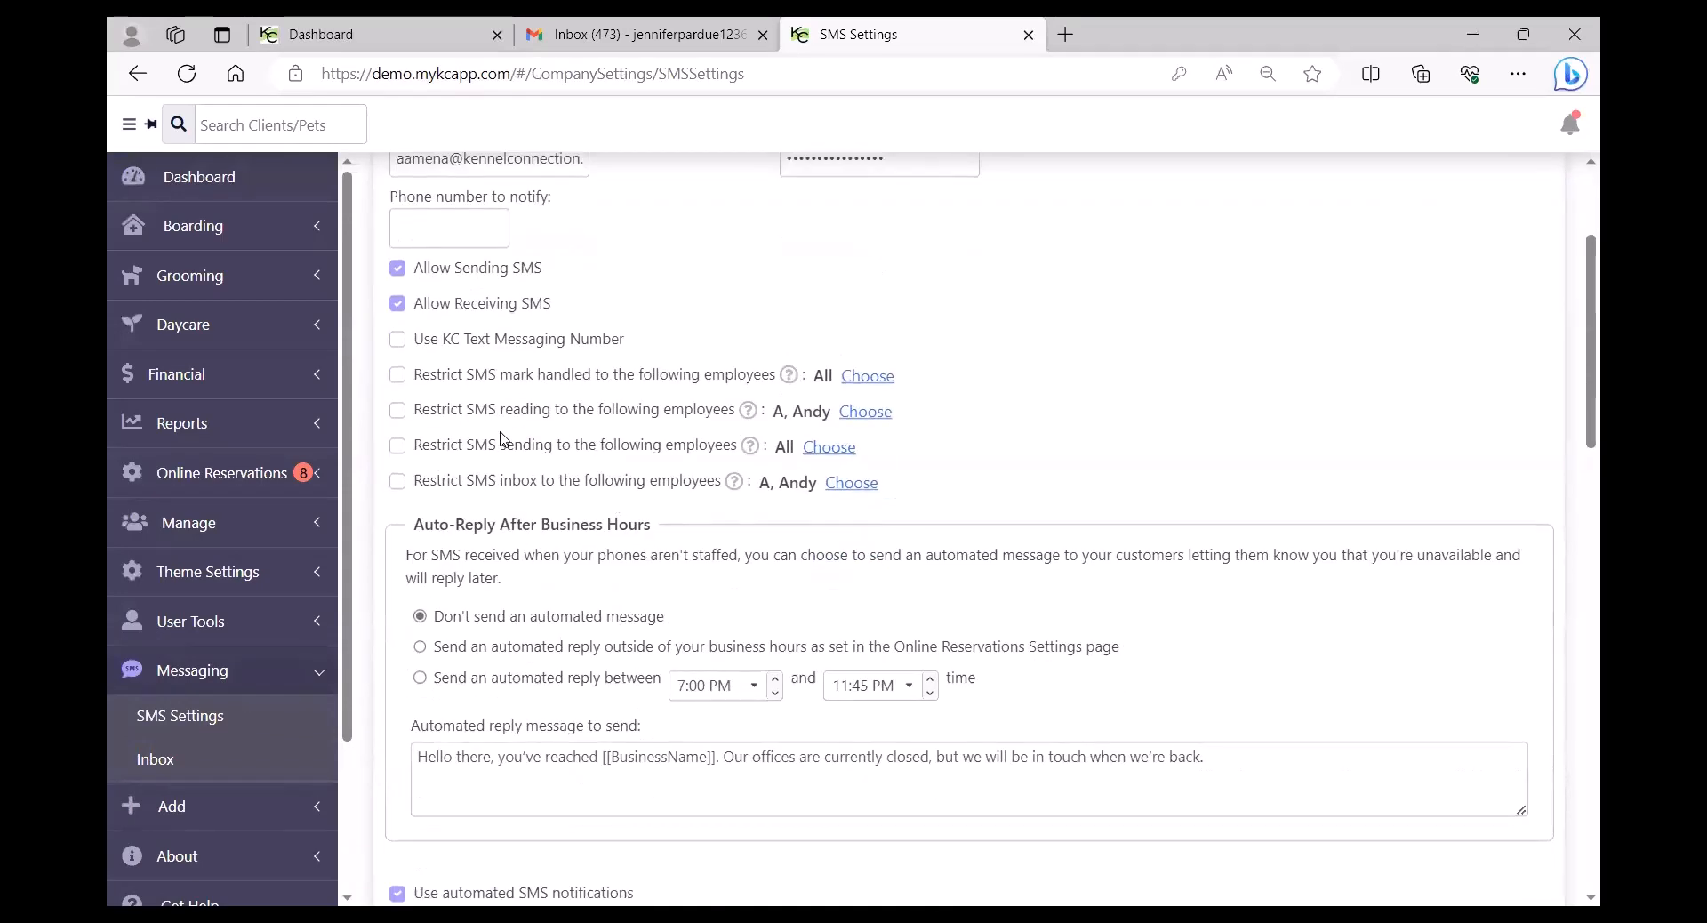
scroll(850, 563, "down", 3)
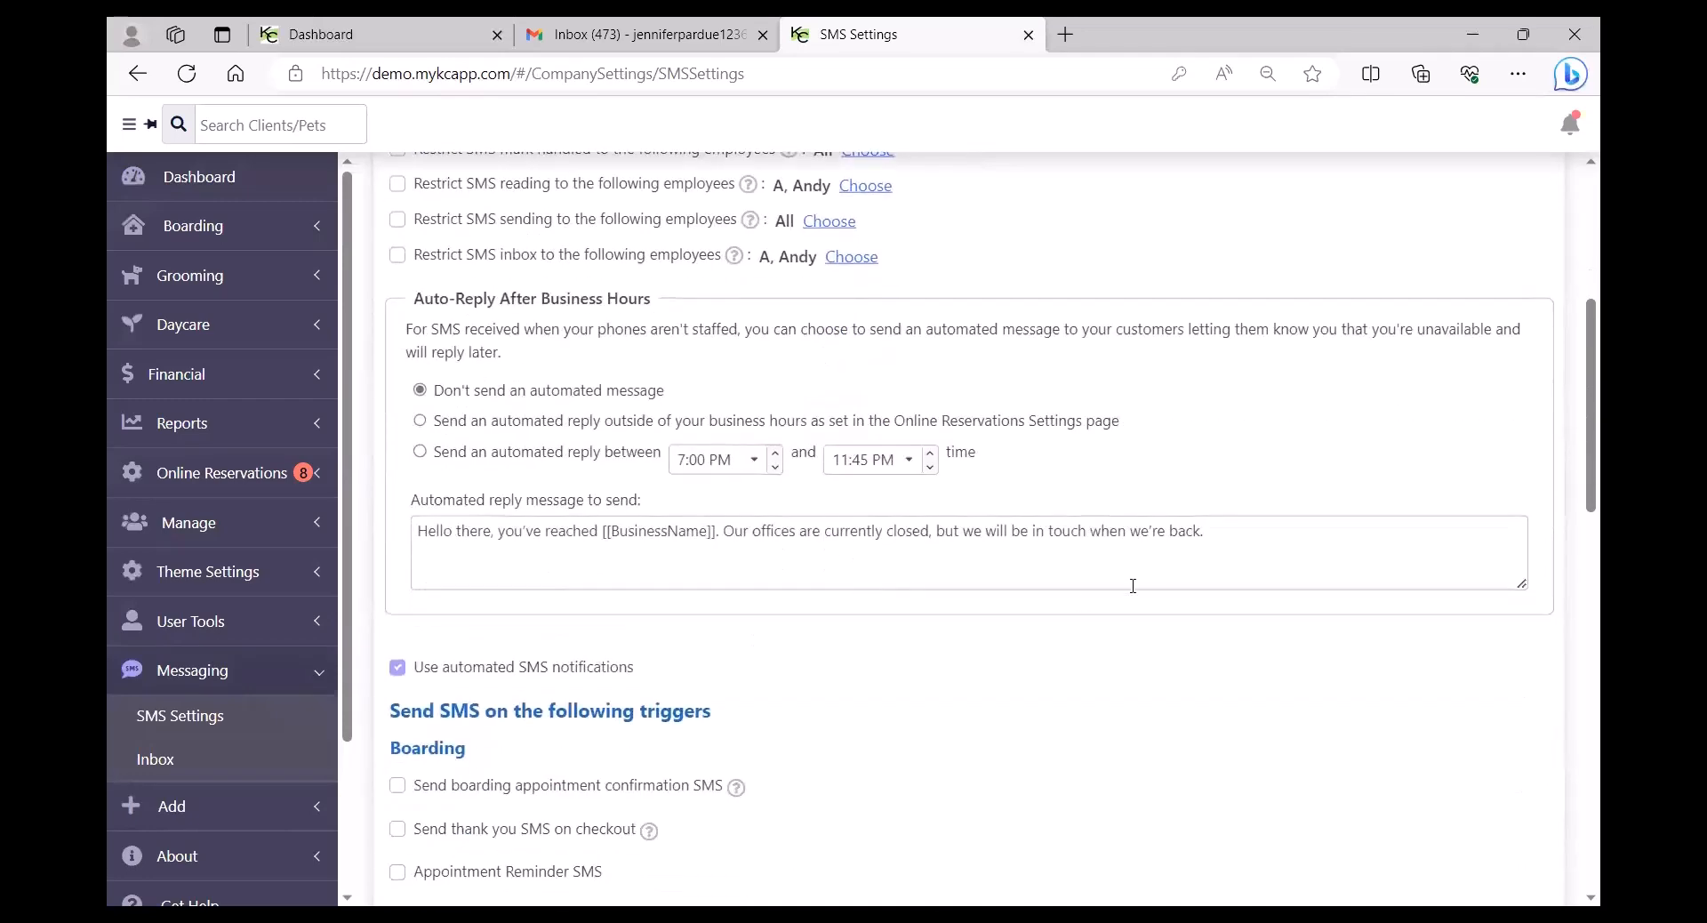
left_click_drag(1218, 538, 384, 512)
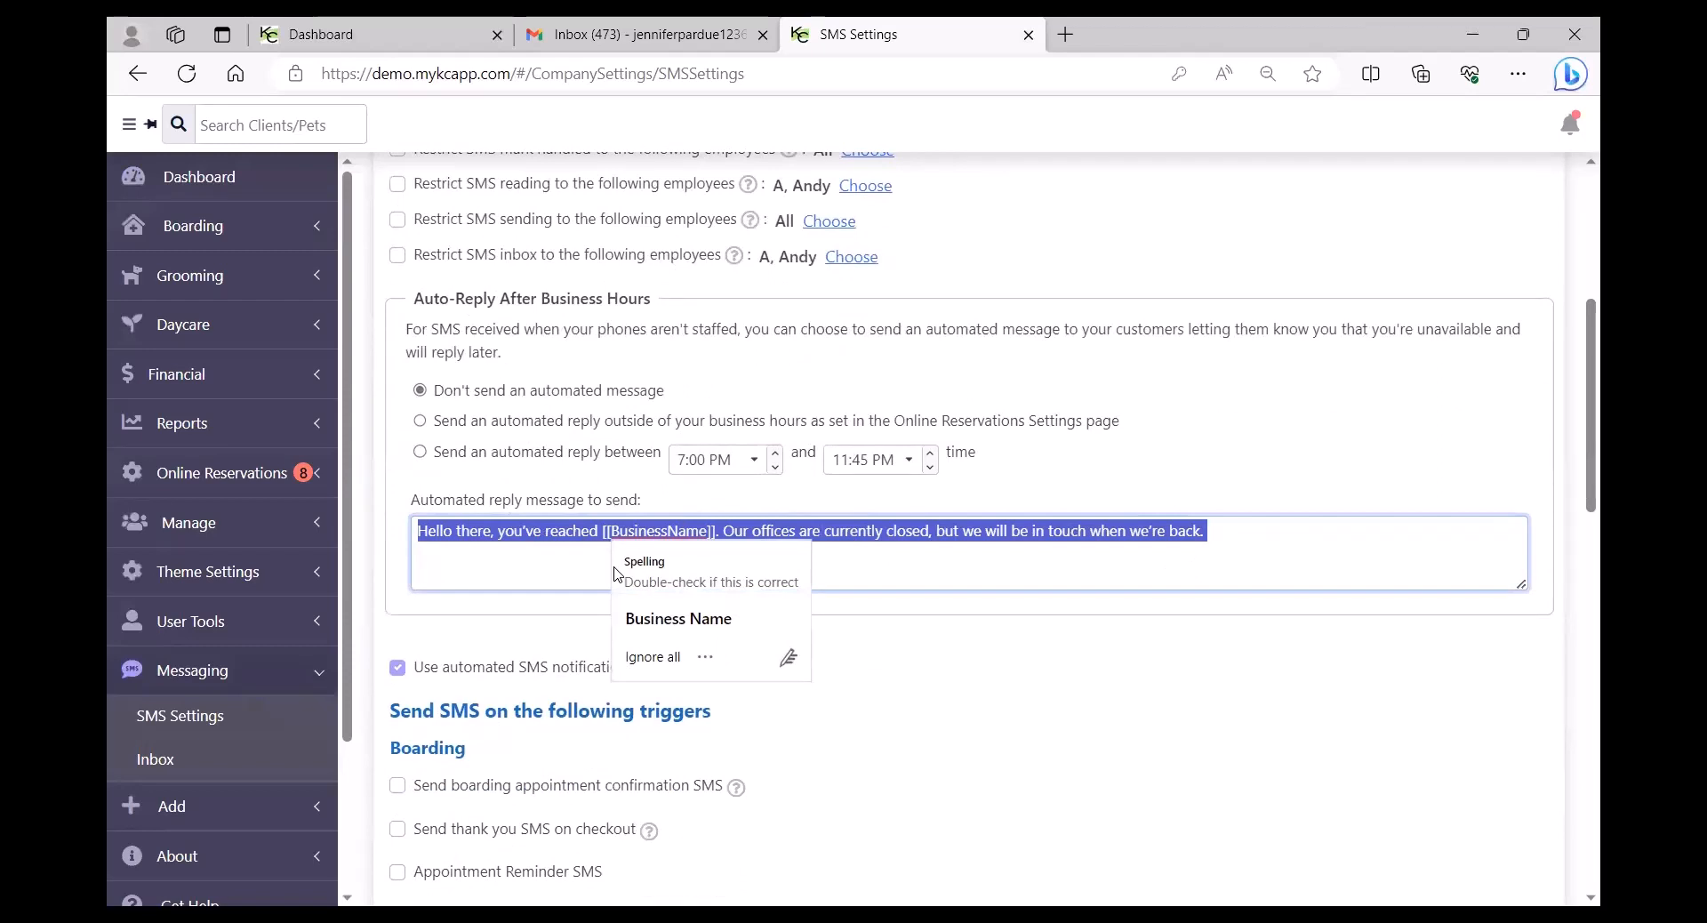
left_click(1067, 582)
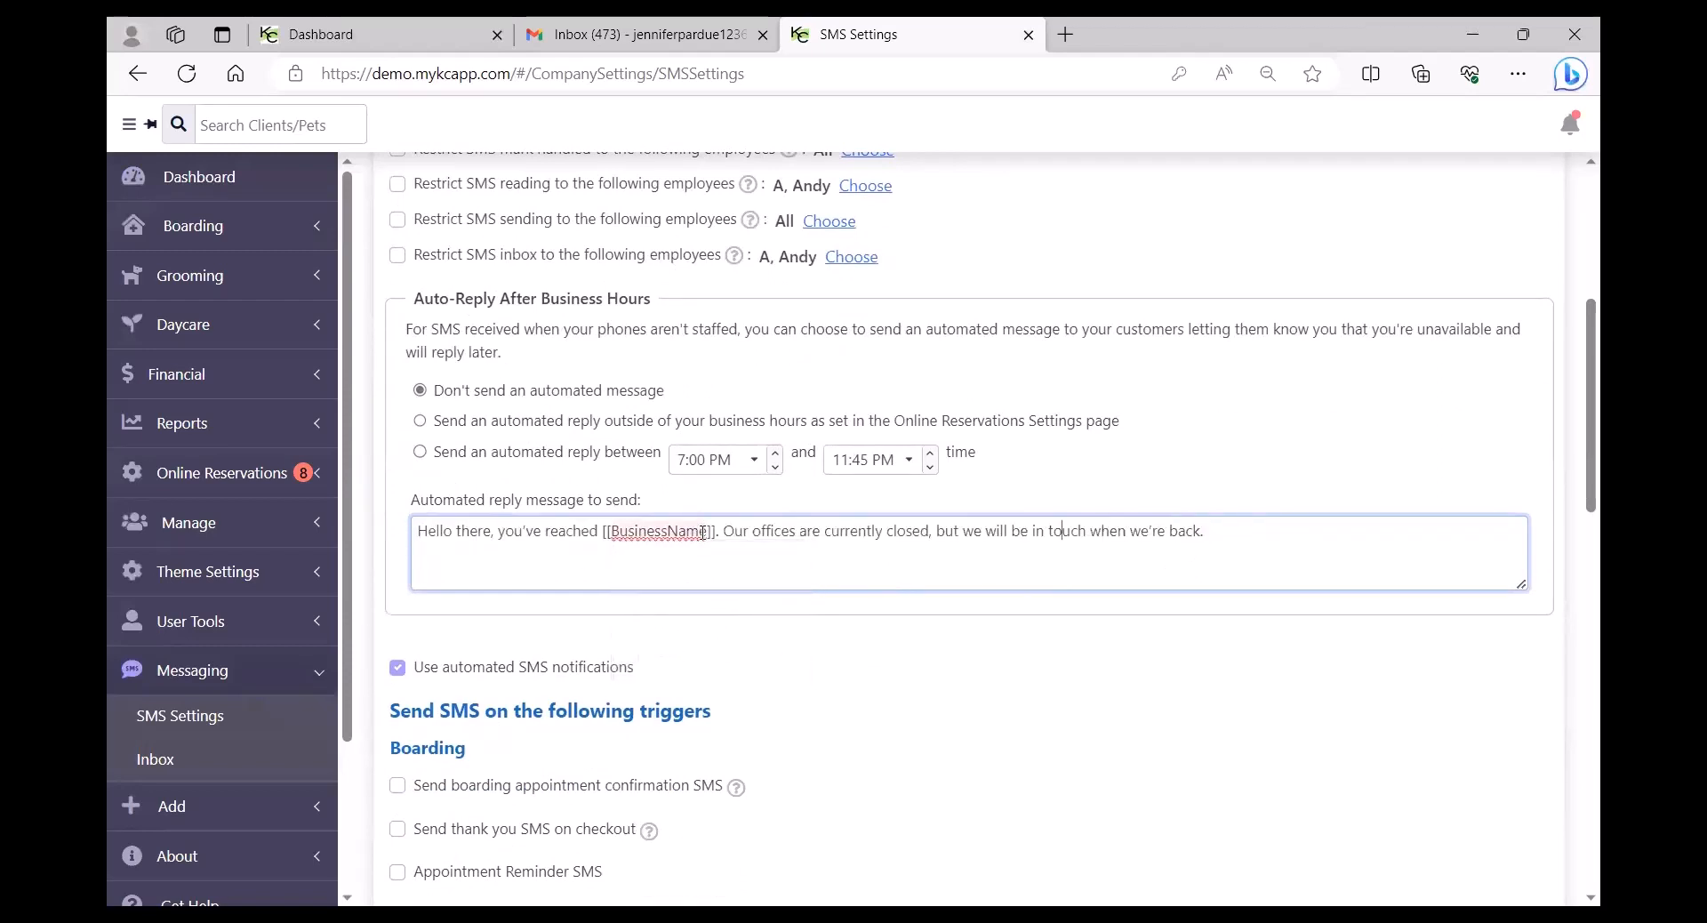
Highlight the BusinessName placeholder in the automated reply message.
left_click_drag(712, 532, 620, 530)
left_click(736, 562)
Enable the boarding appointment confirmation, checkout thank-you and appointment reminder SMS triggers.
scroll(741, 539, "down", 5)
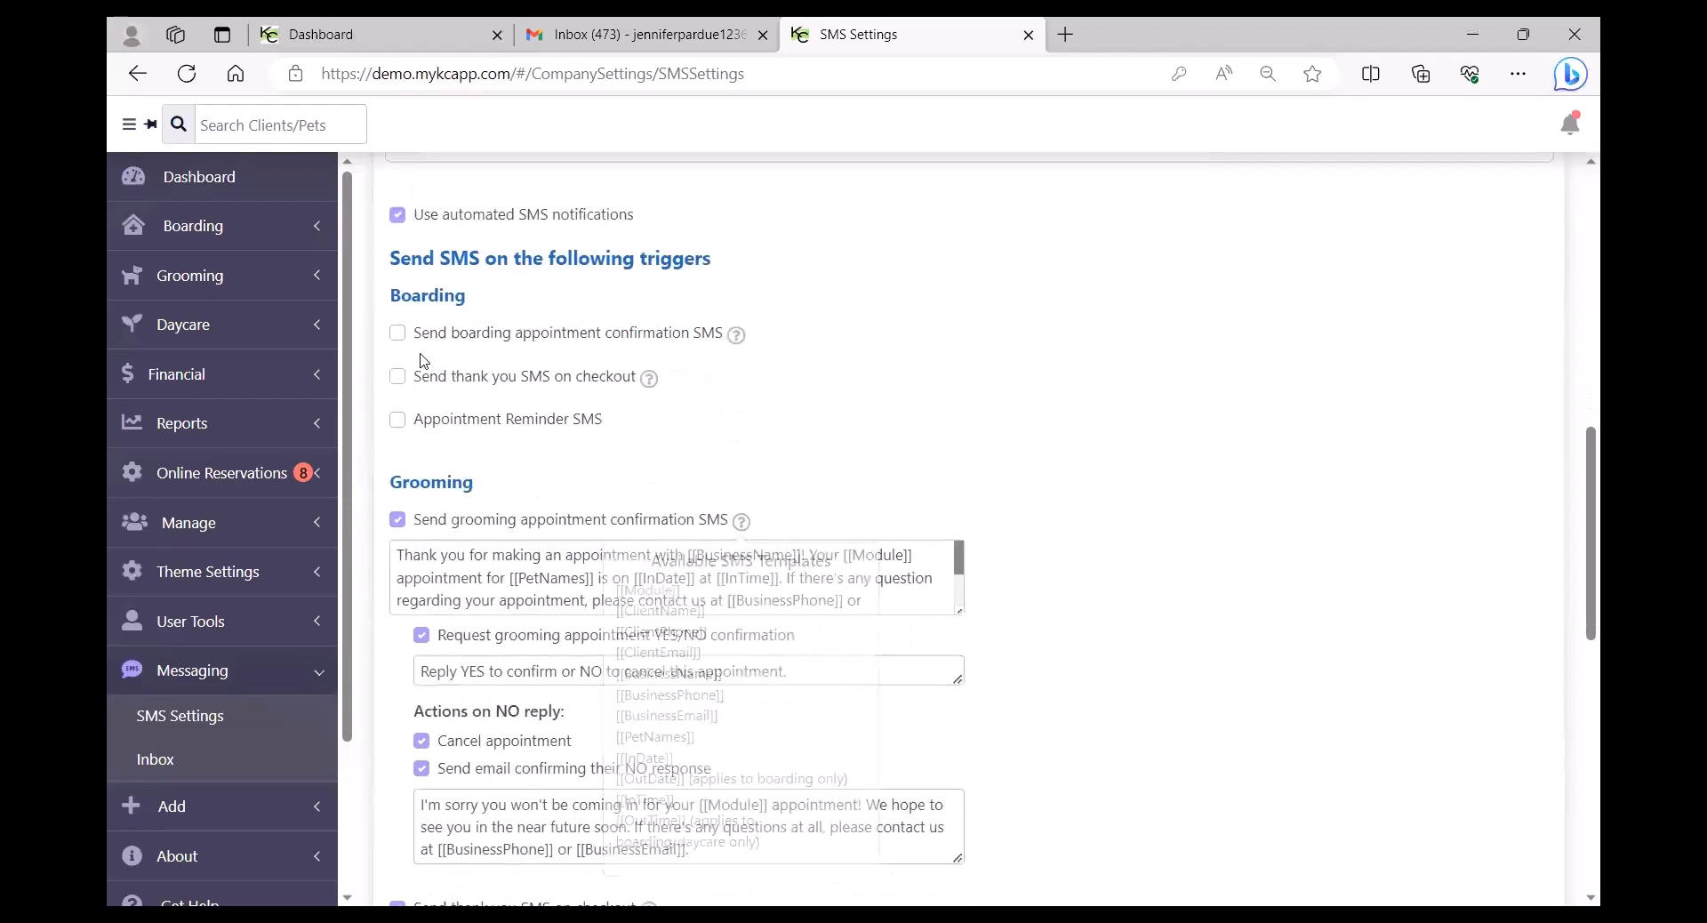
left_click(397, 333)
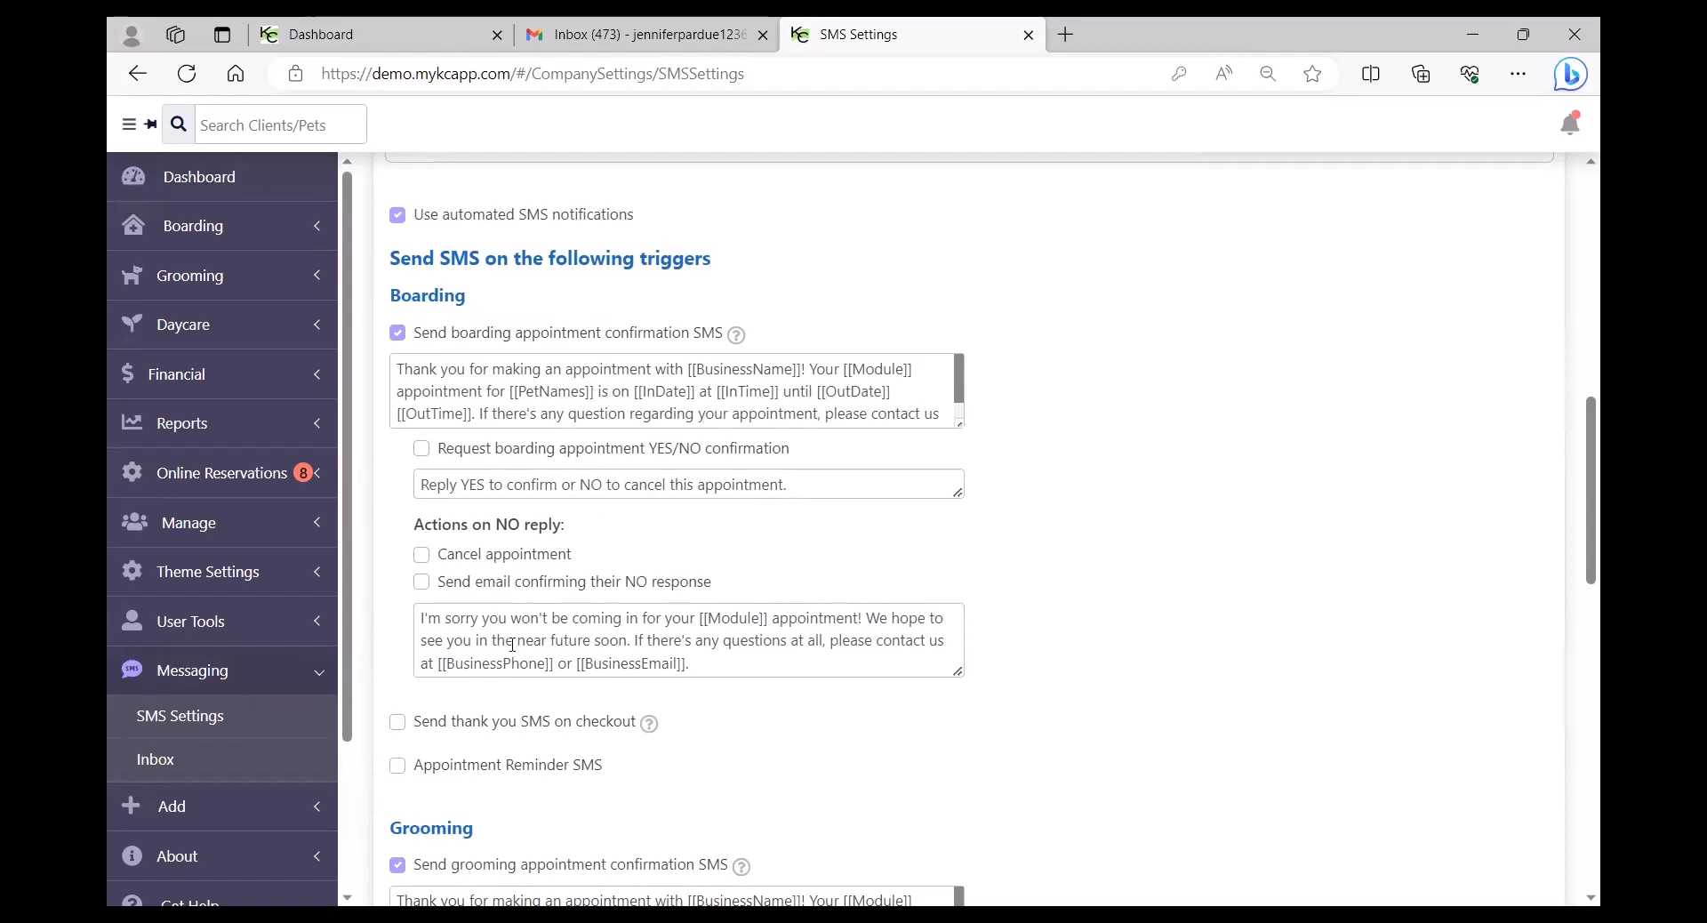
scroll(512, 645, "down", 1)
left_click(398, 608)
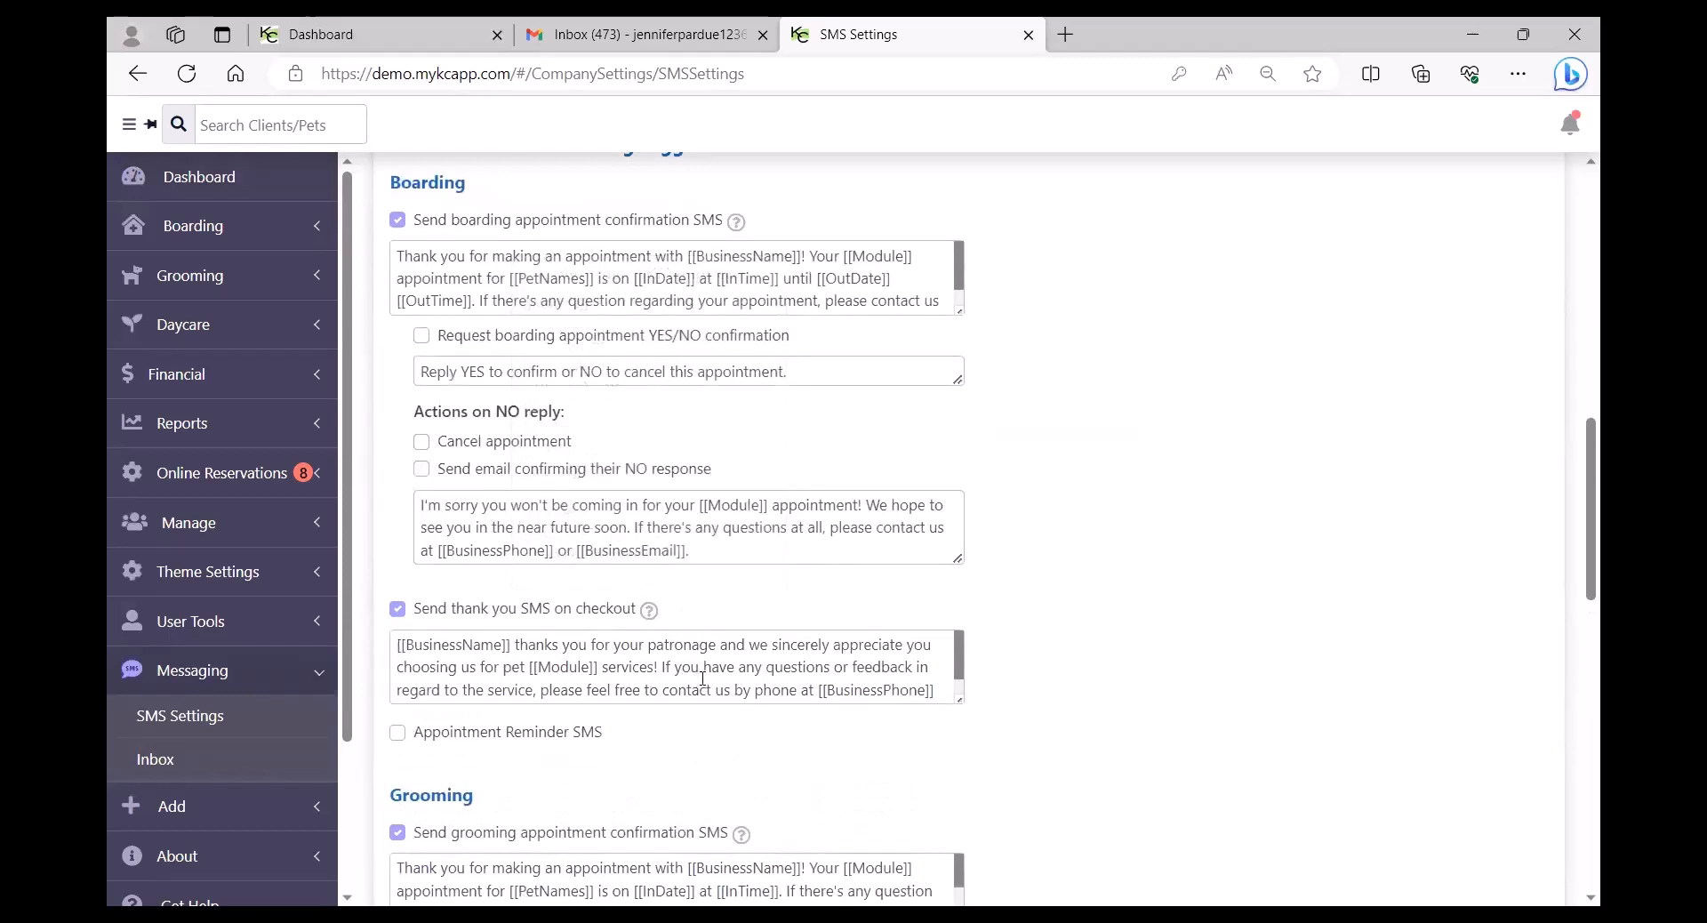
left_click(397, 732)
scroll(615, 673, "down", 1)
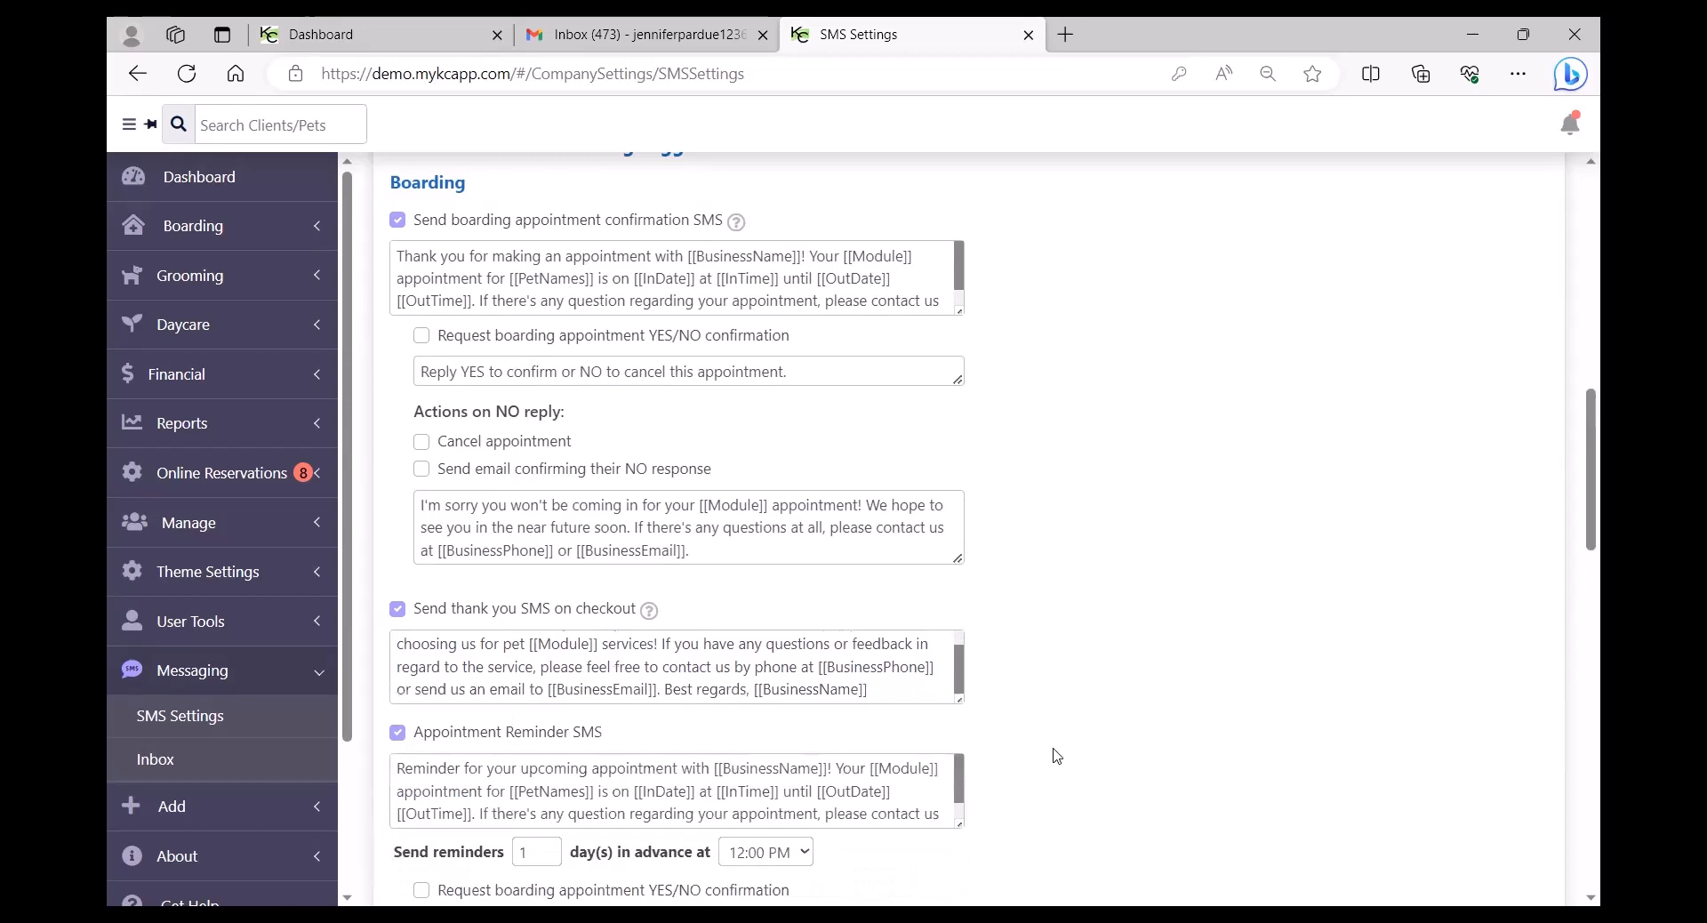
Demonstrate the boarding reminder's YES/NO confirmation request and Cancel appointment action by enabling and clearing both, also highlighting the days-in-advance value.
scroll(1054, 754, "down", 2)
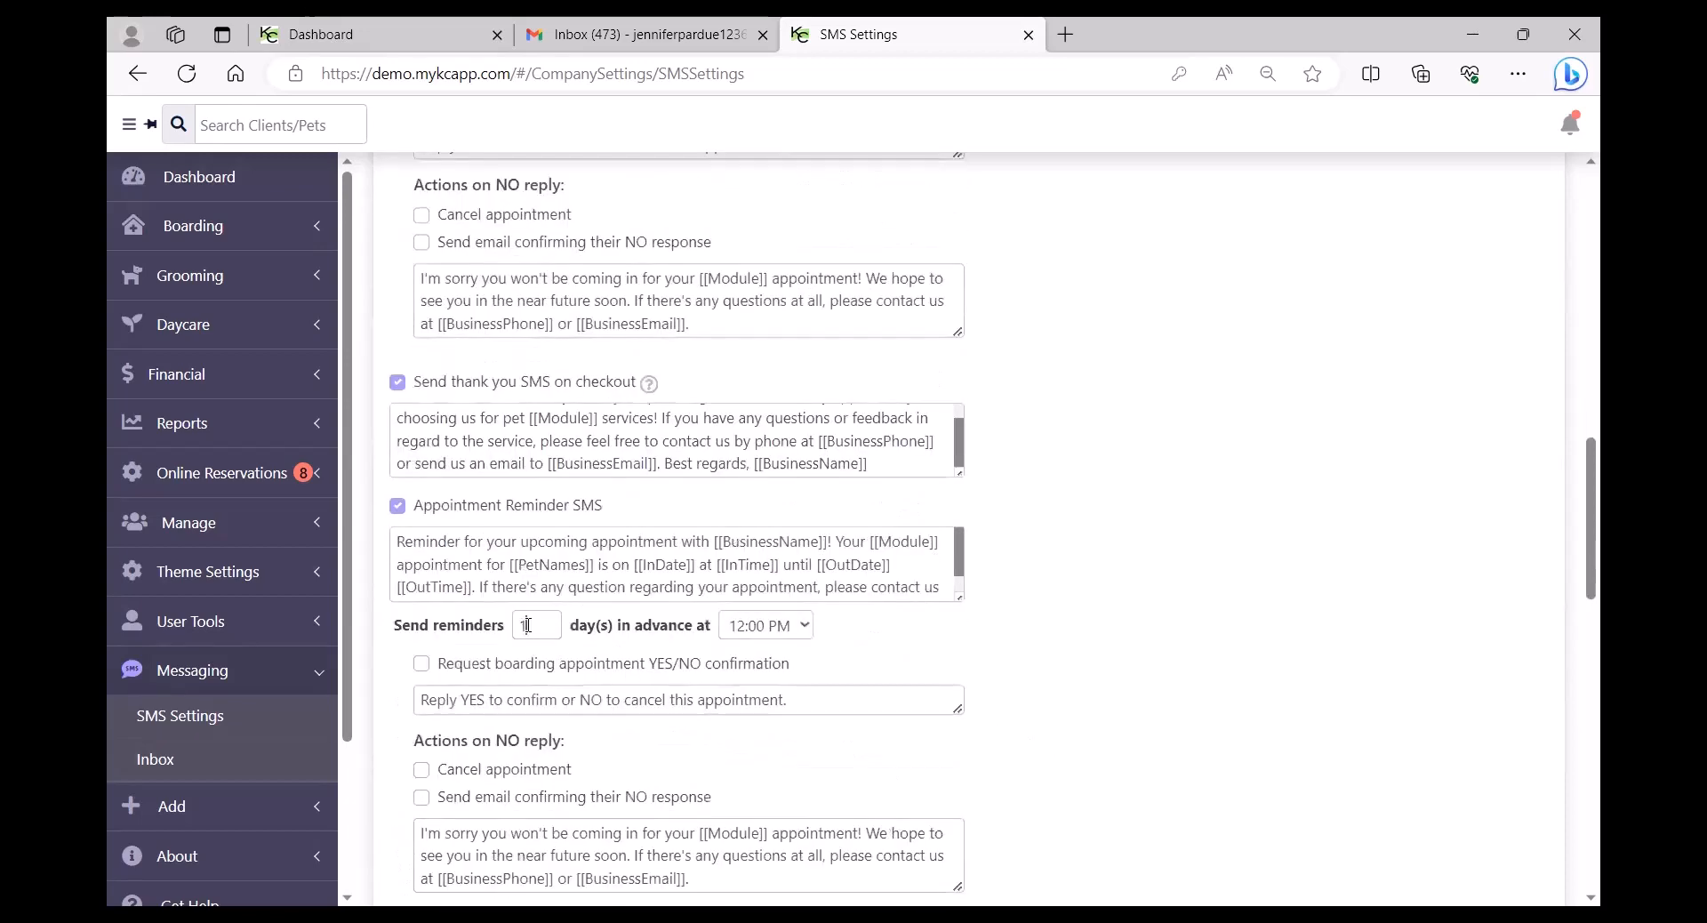
double_click(528, 625)
scroll(1052, 649, "down", 1)
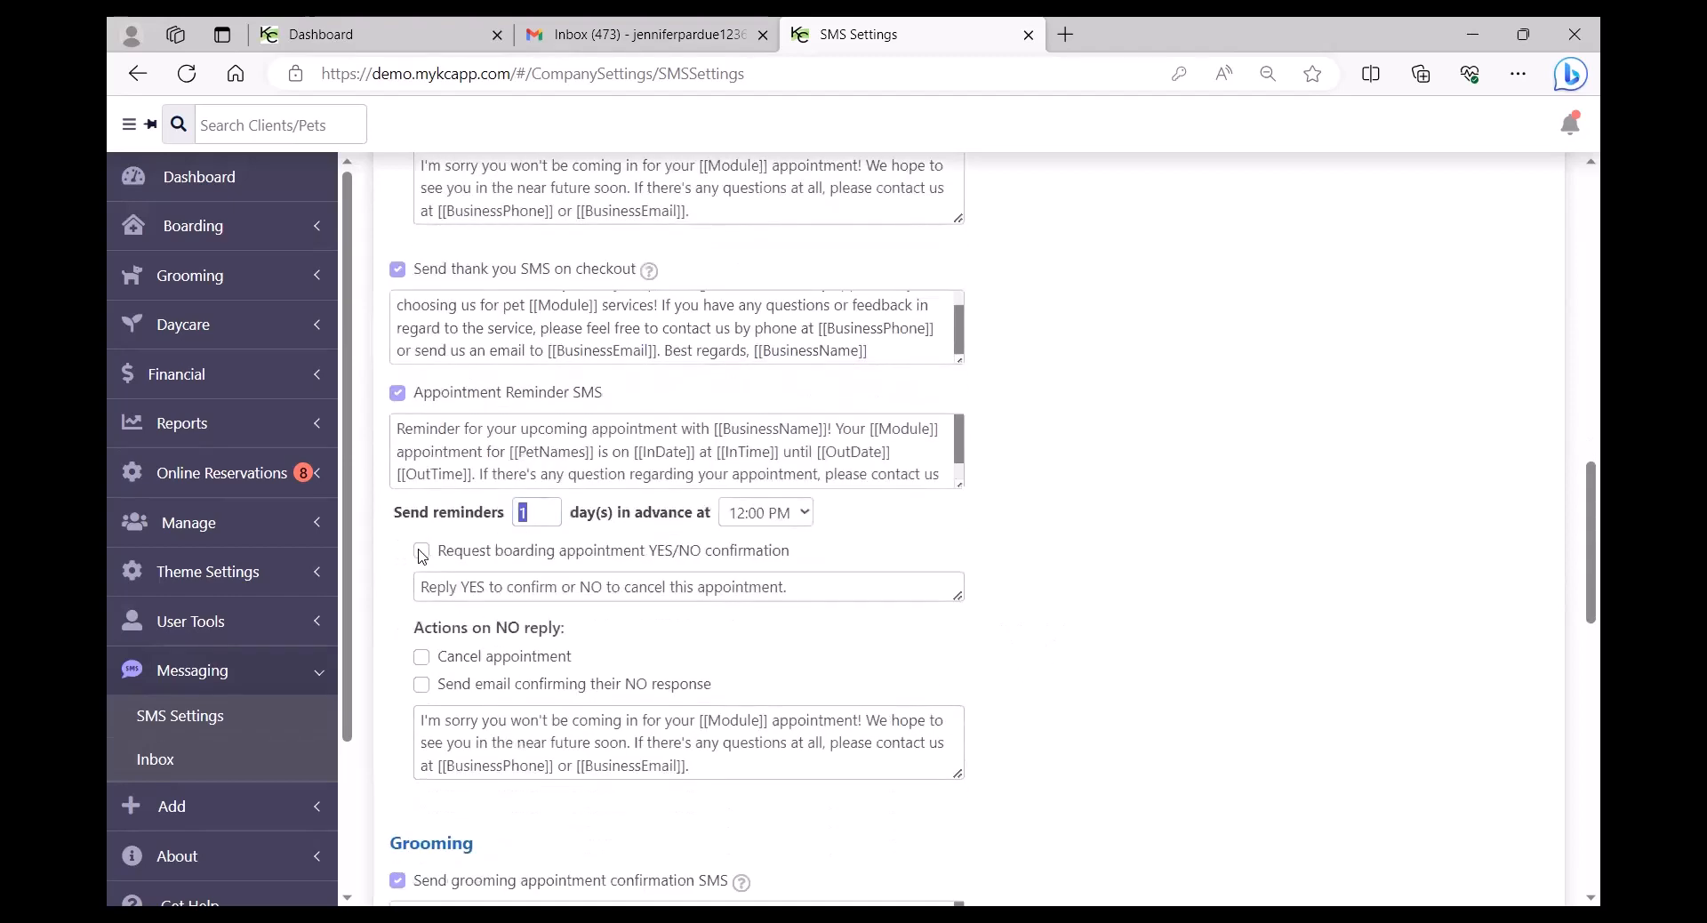
left_click(421, 553)
left_click(422, 656)
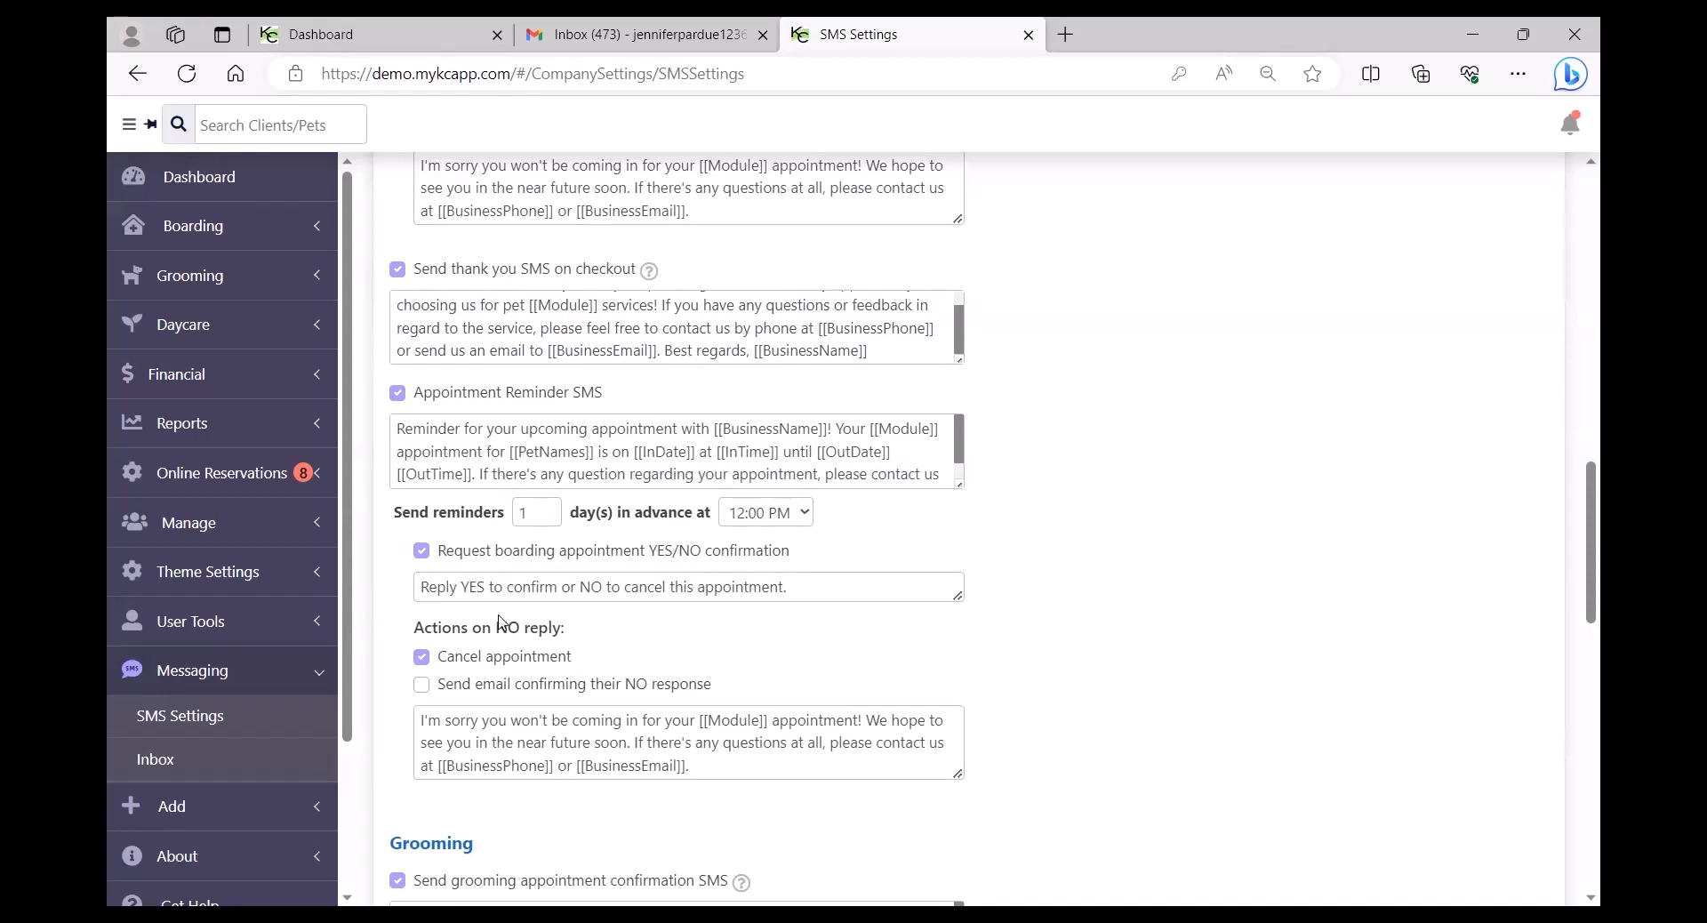
left_click(421, 552)
left_click(421, 657)
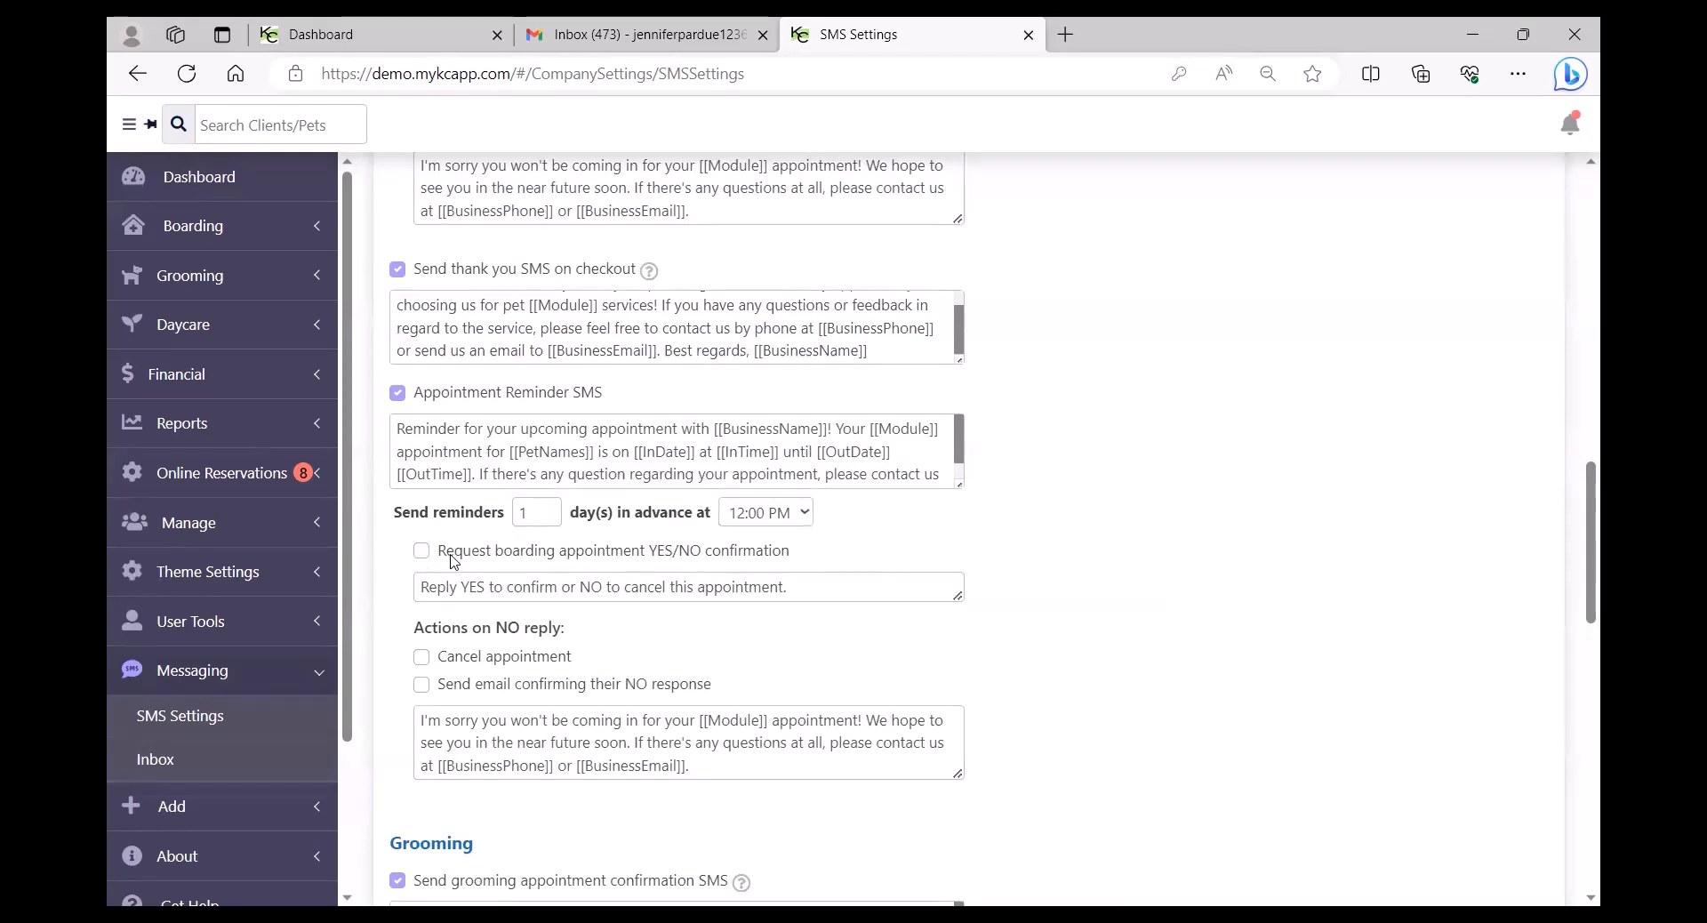
Review the grooming and daycare SMS triggers, toggling the grooming option to send an SMS when marked completed off and back on.
scroll(431, 551, "down", 1)
scroll(452, 560, "down", 3)
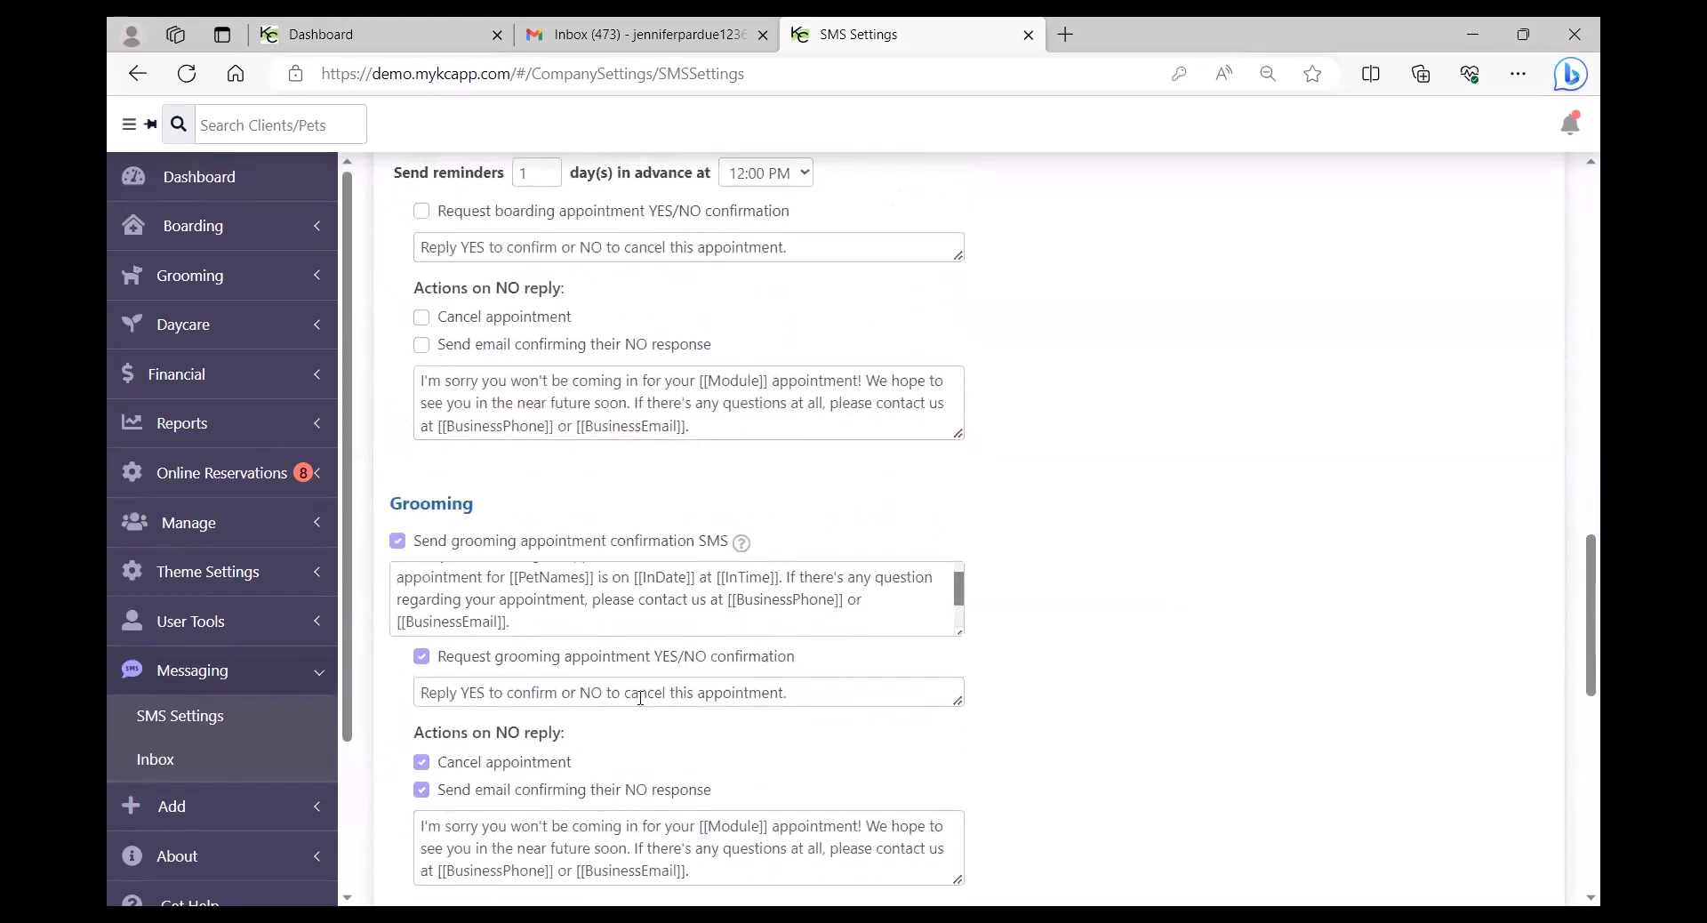
scroll(1074, 701, "down", 1)
scroll(1074, 705, "down", 3)
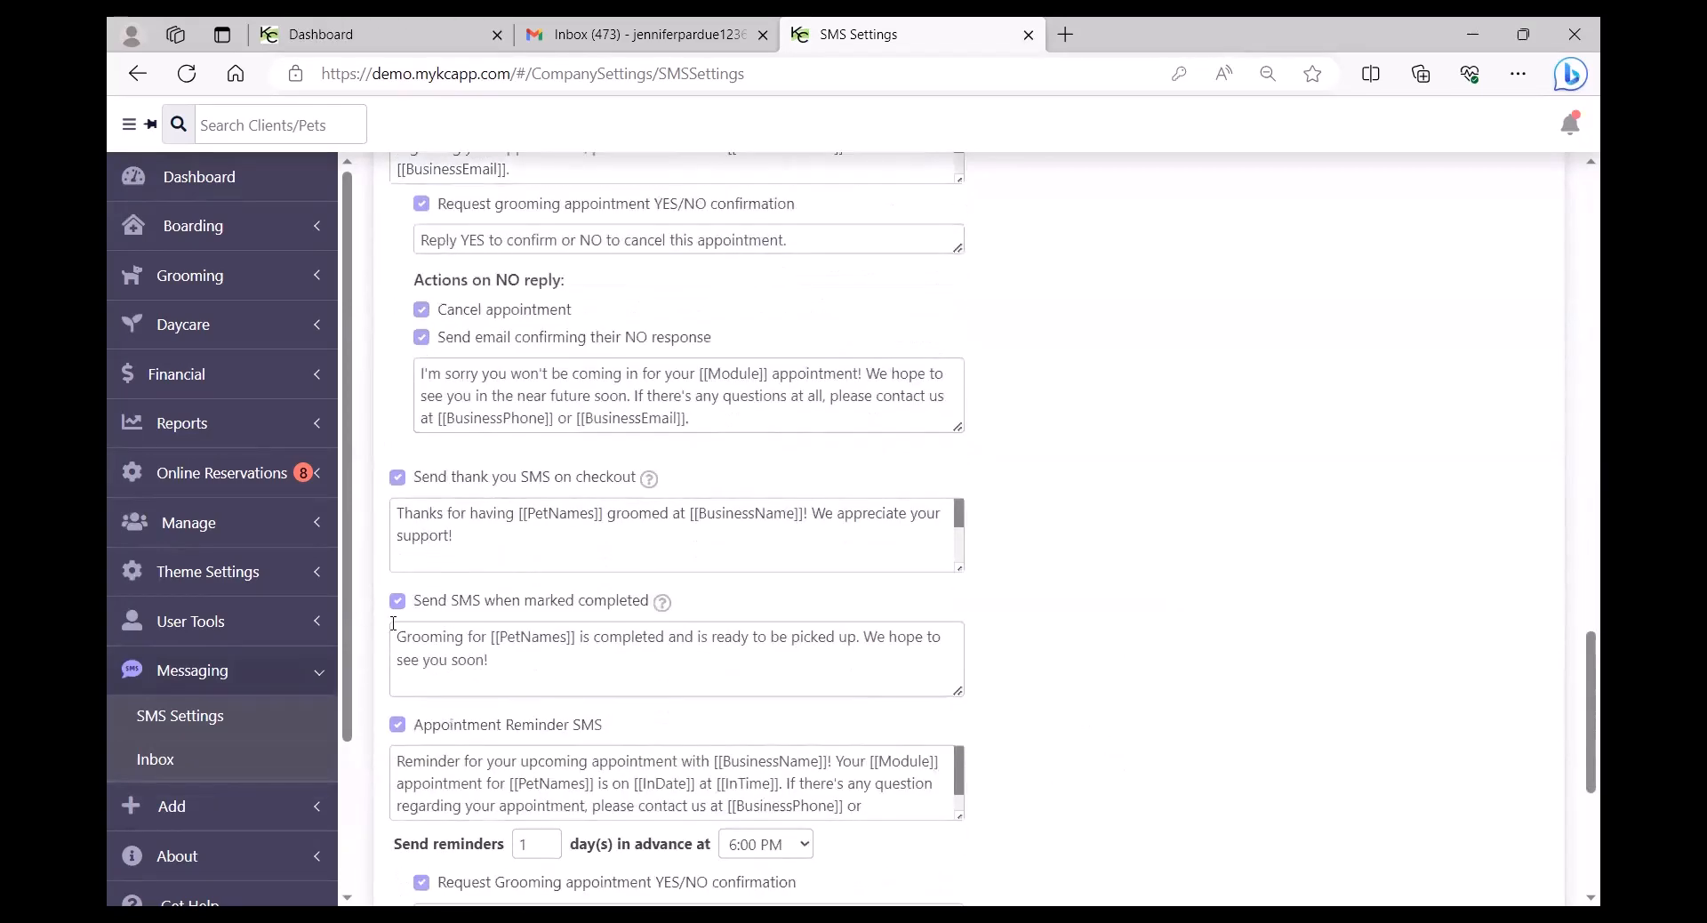
left_click(398, 602)
left_click(398, 602)
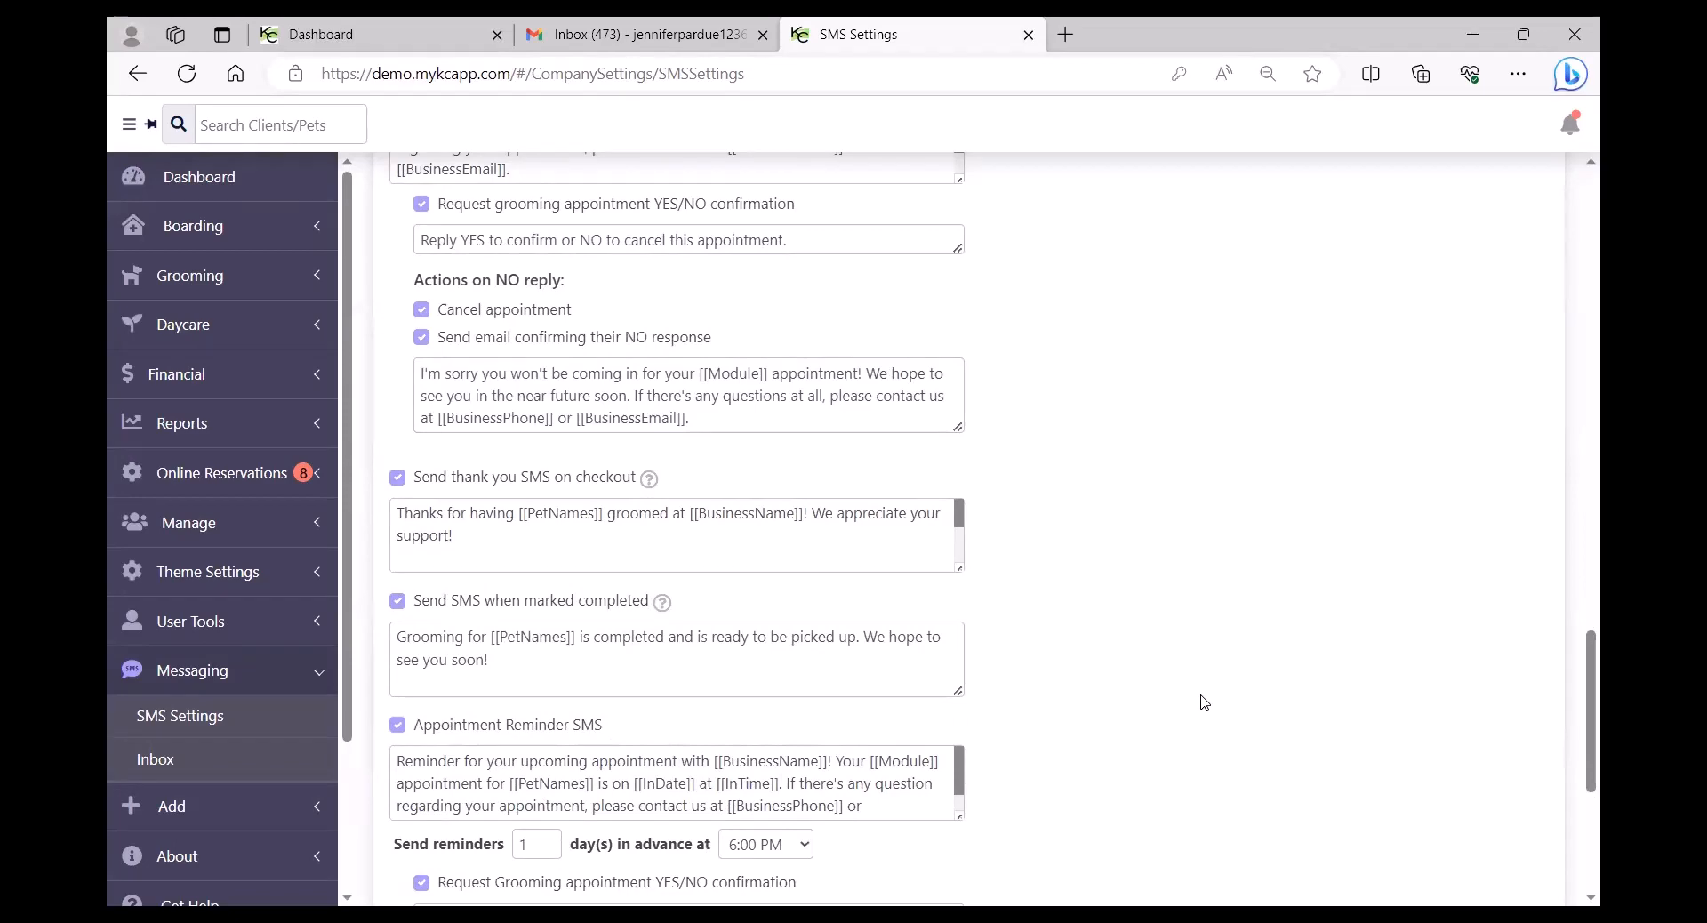
scroll(1081, 707, "down", 3)
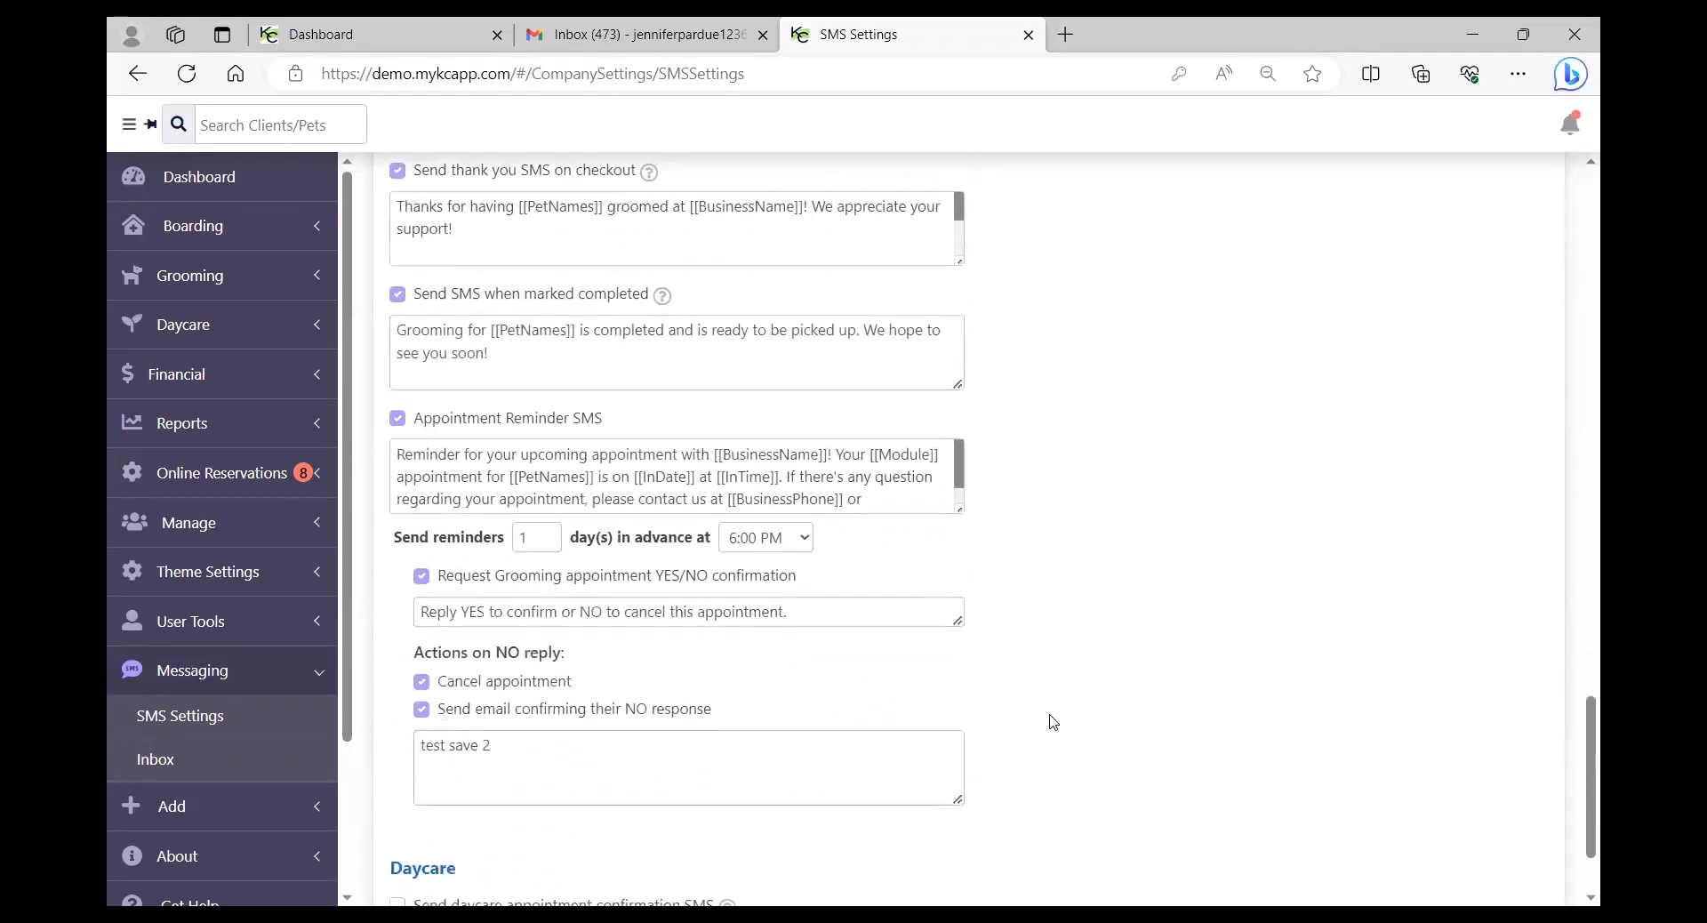
scroll(1136, 774, "down", 1)
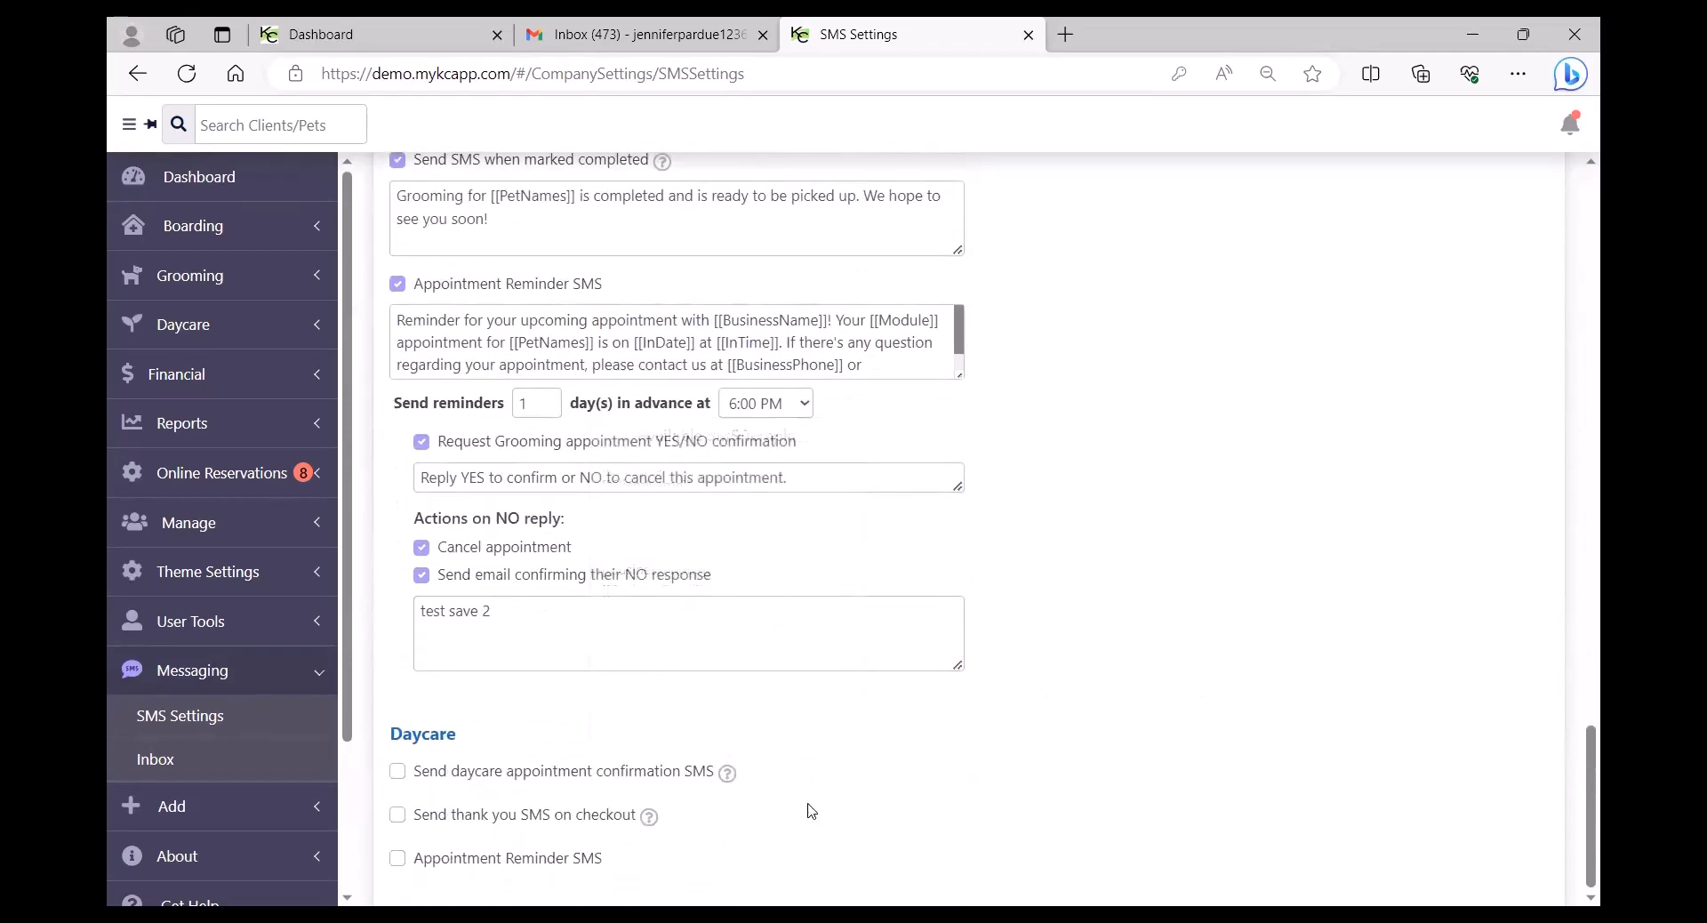
Open the SMS inbox and view the appointment reminder conversation with the second client listed.
left_click(151, 763)
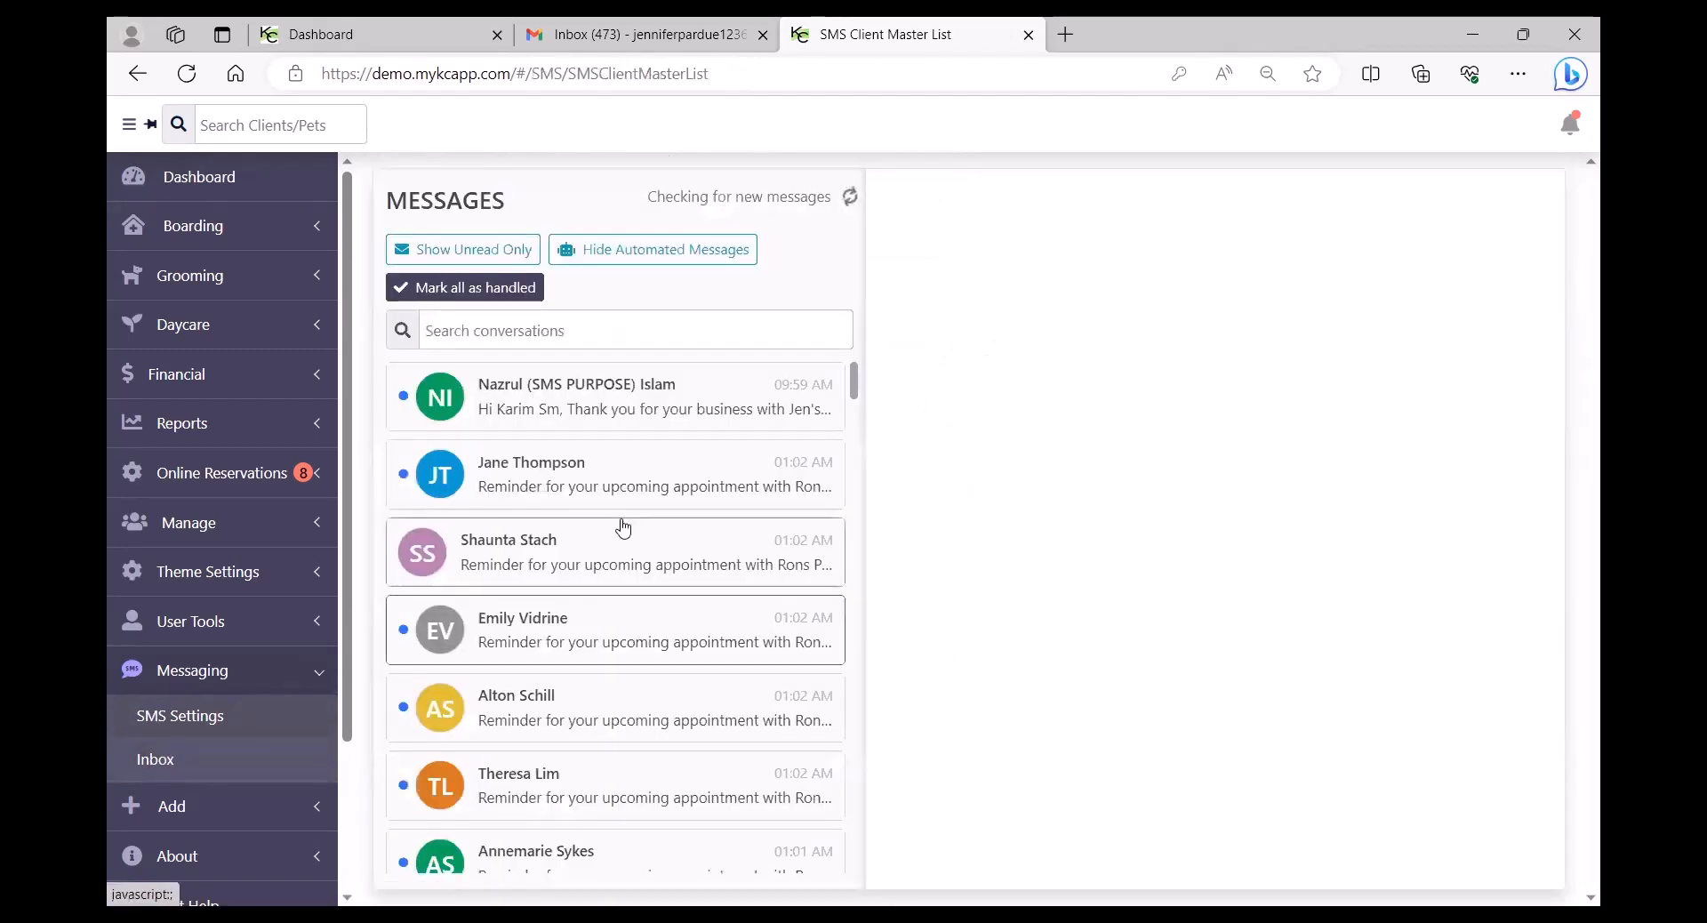
left_click(625, 488)
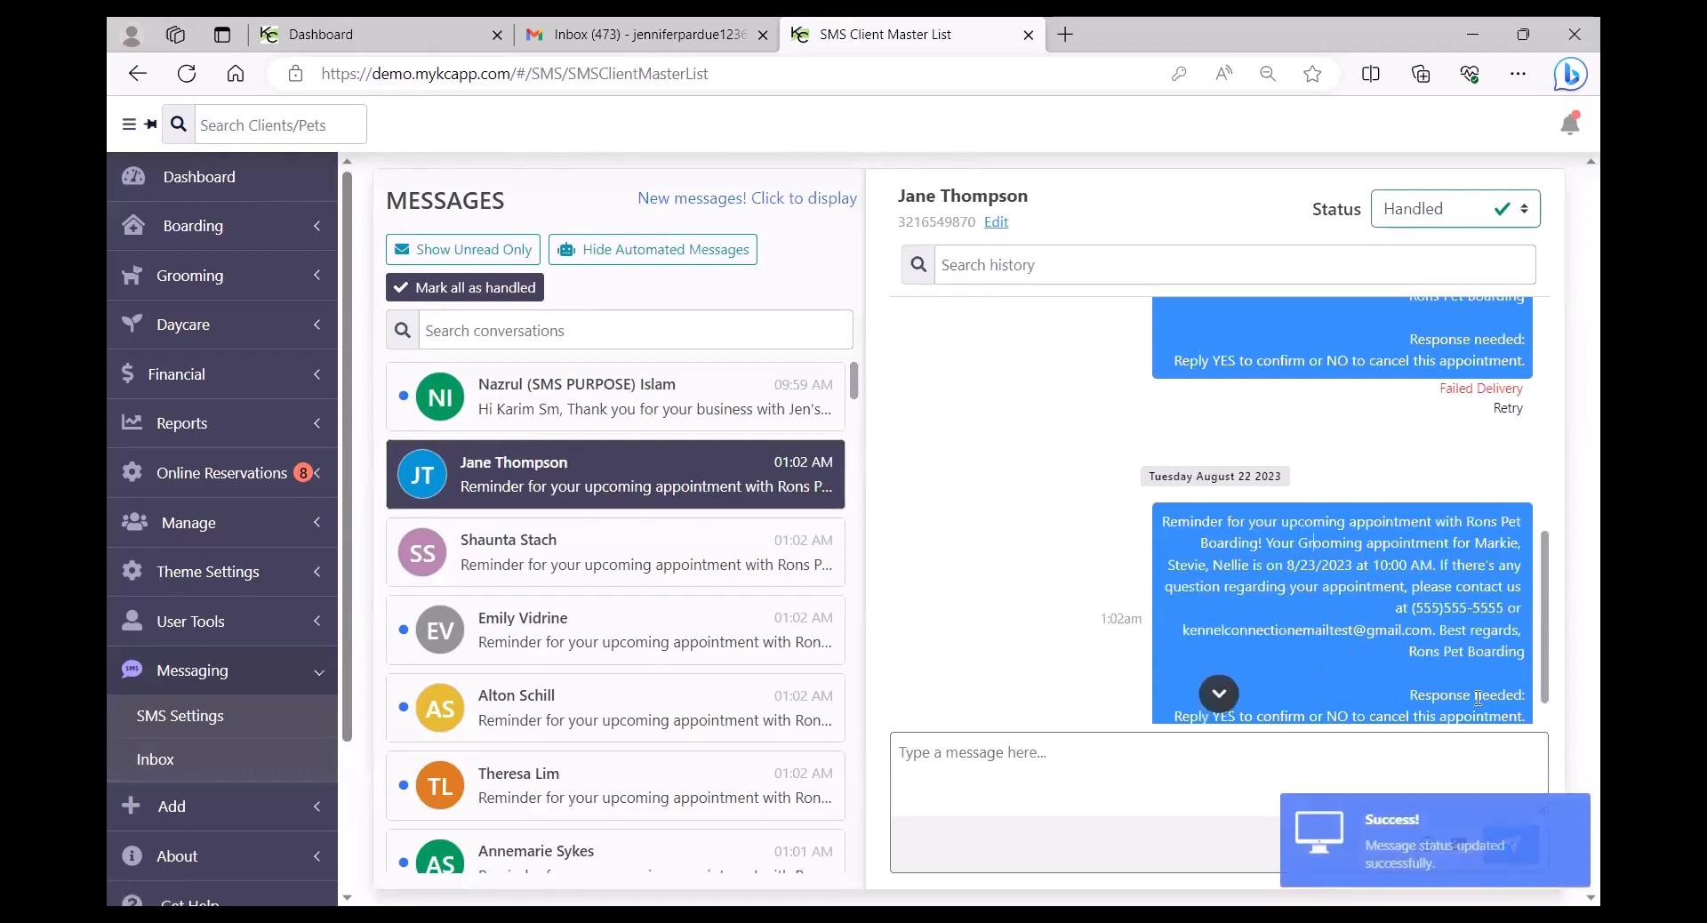
scroll(1041, 693, "down", 1)
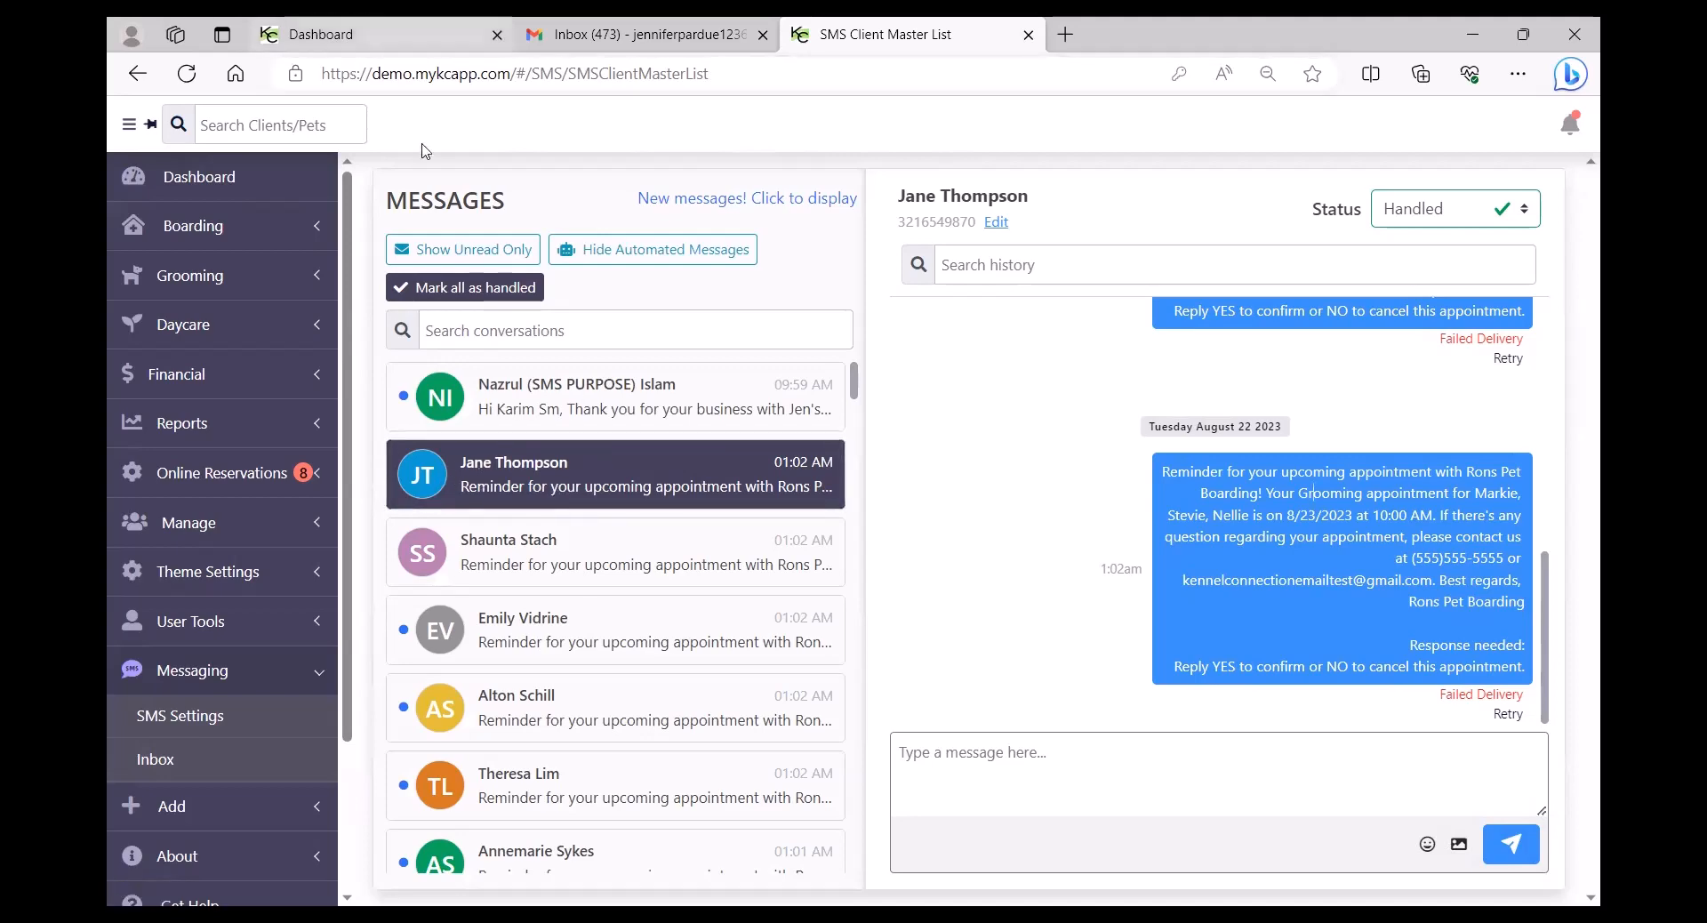
Switch to the Jen's Pet Place site and review the Payment Links Settings, highlighting the deposit message and pointing out the invoice message.
left_click(391, 34)
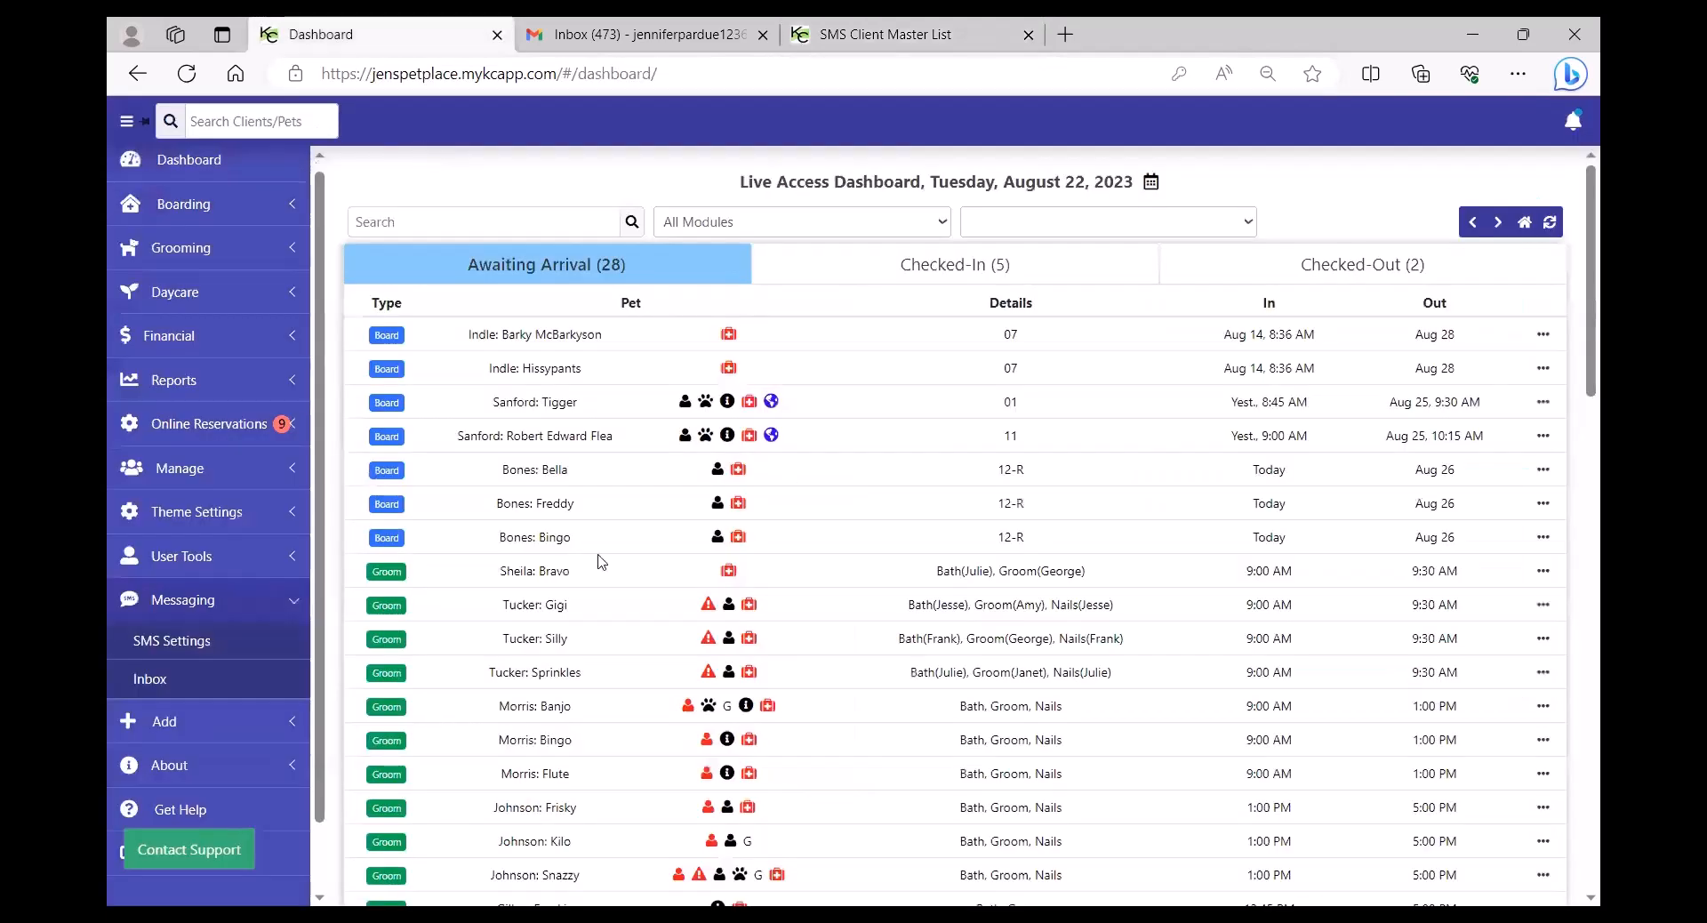
left_click(186, 345)
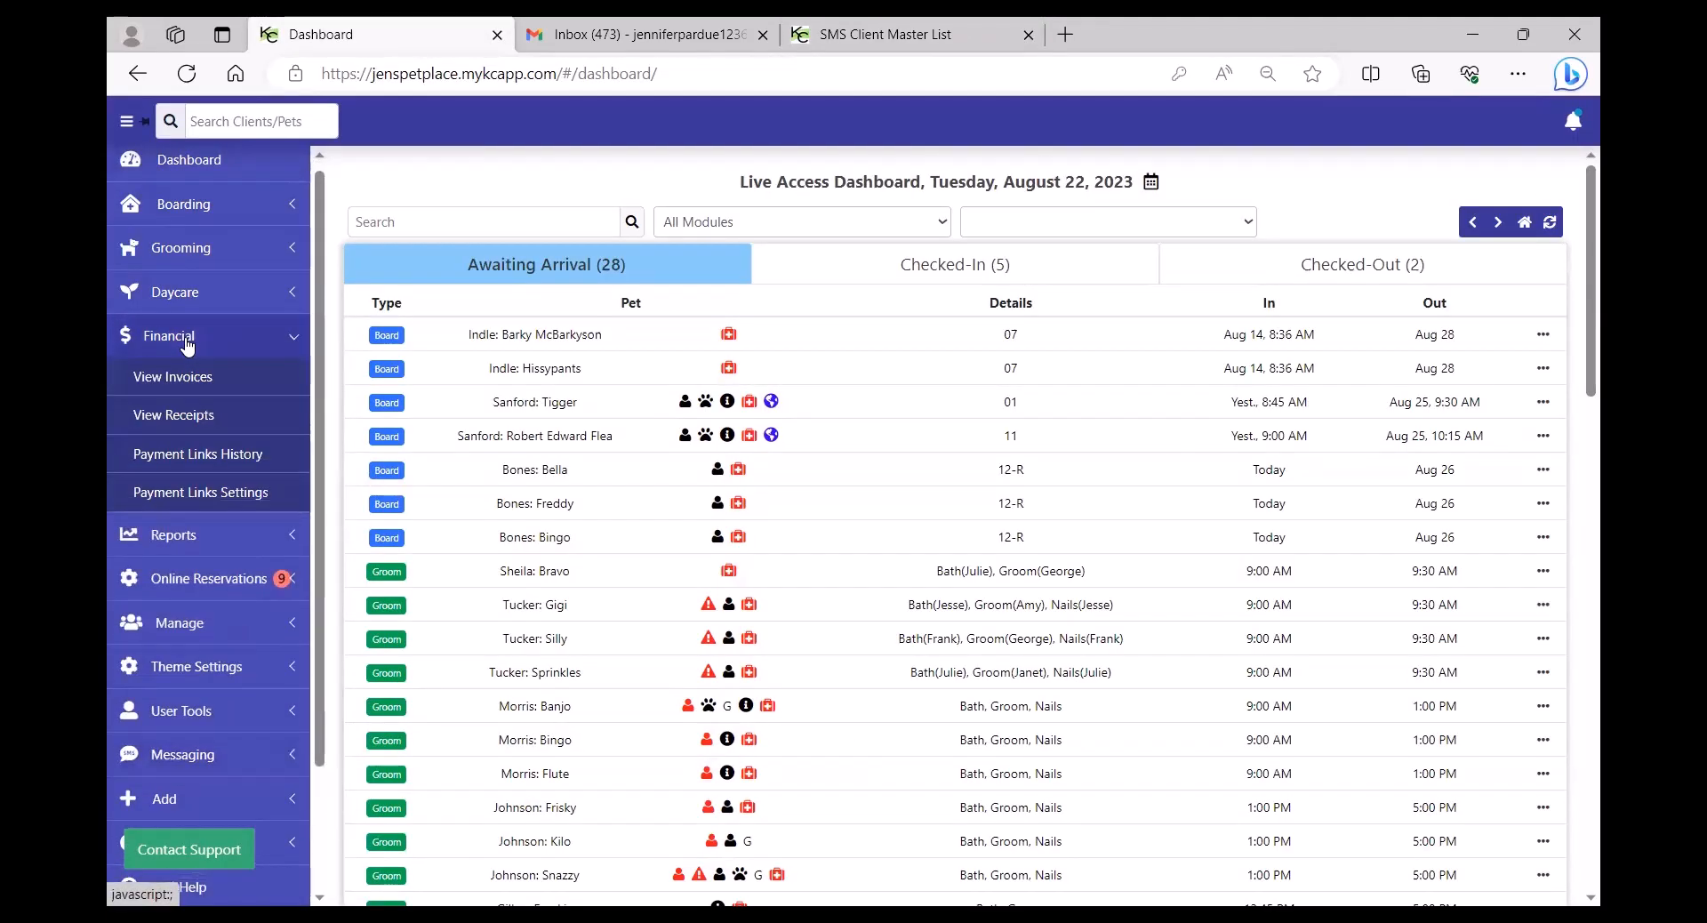
left_click(226, 494)
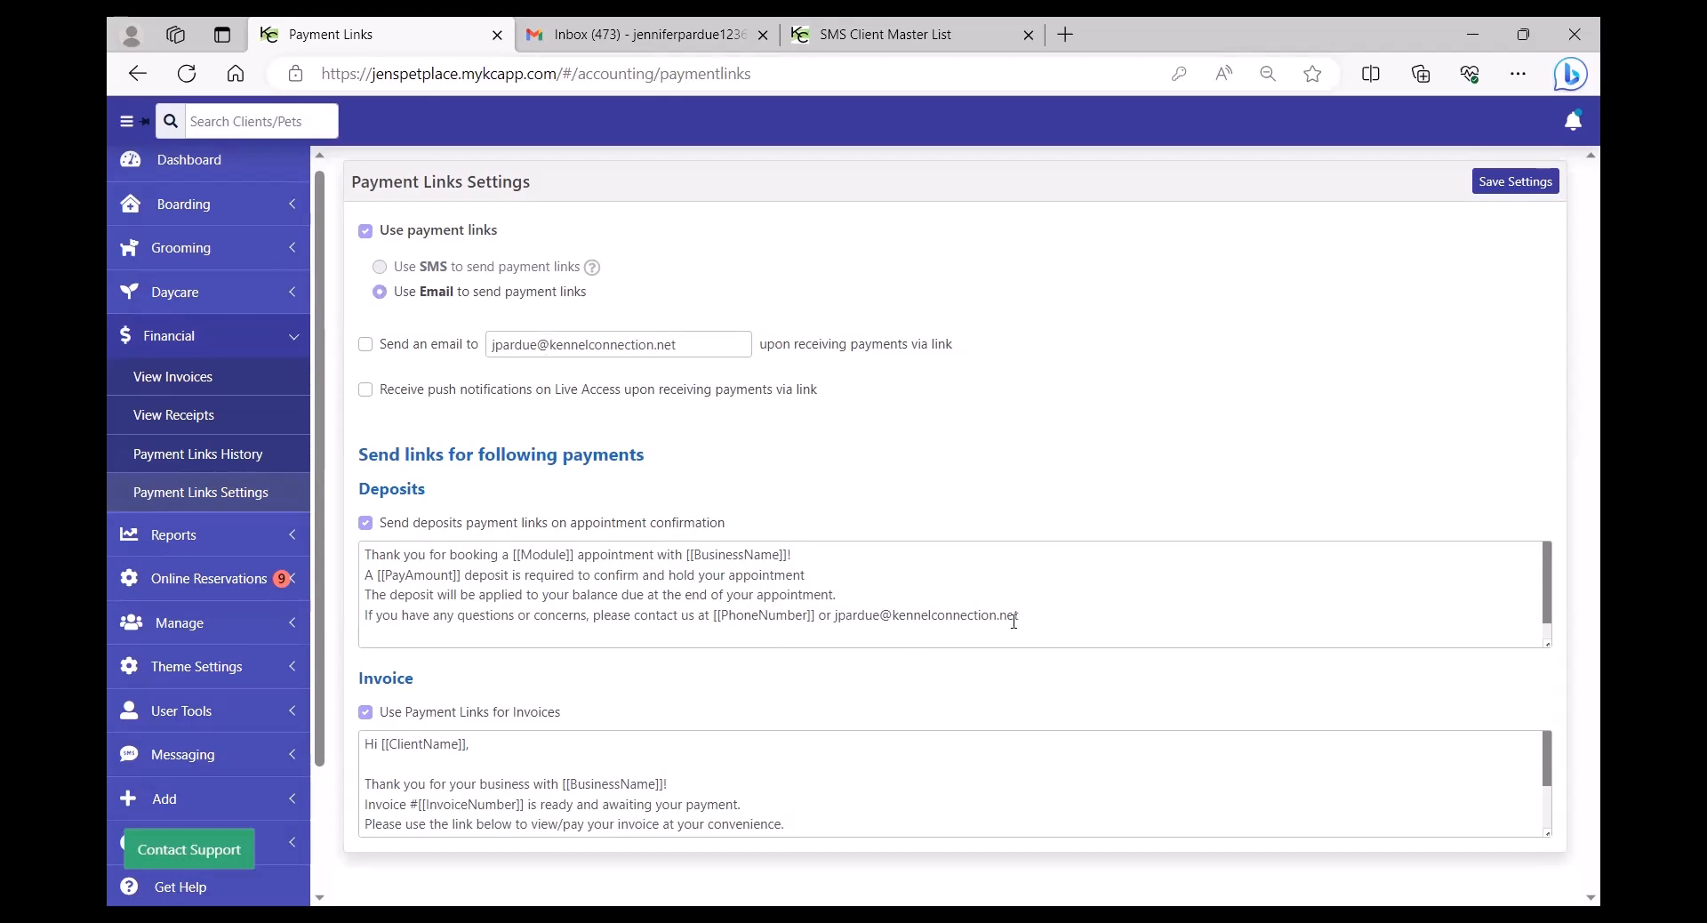
left_click_drag(1021, 615, 347, 553)
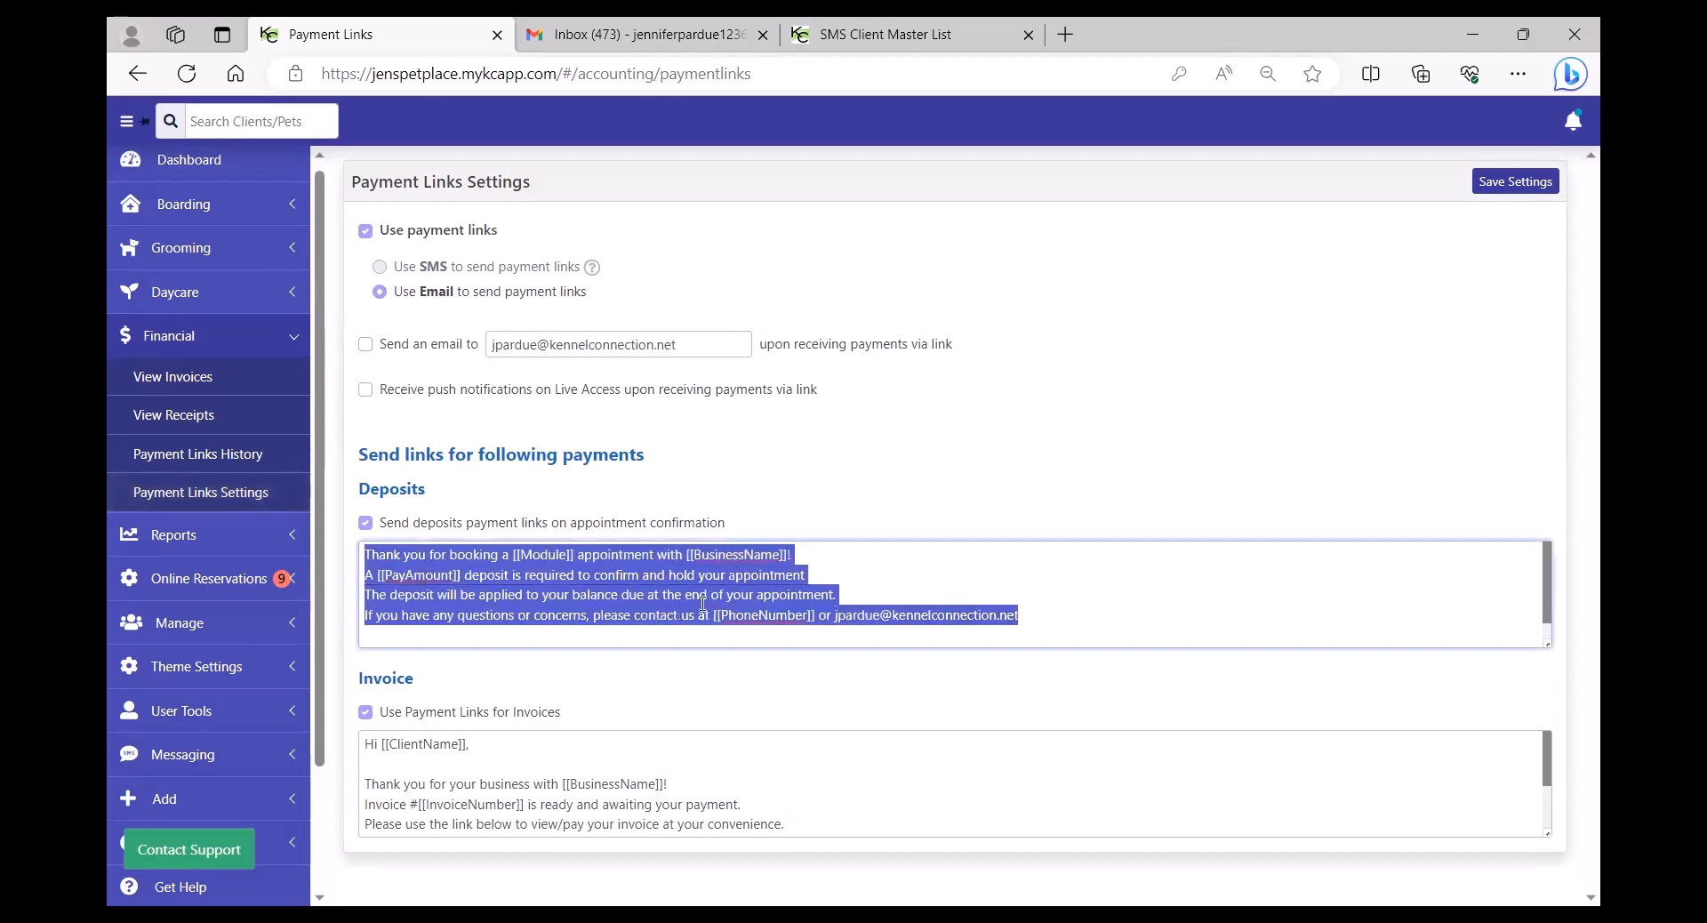
left_click(1209, 601)
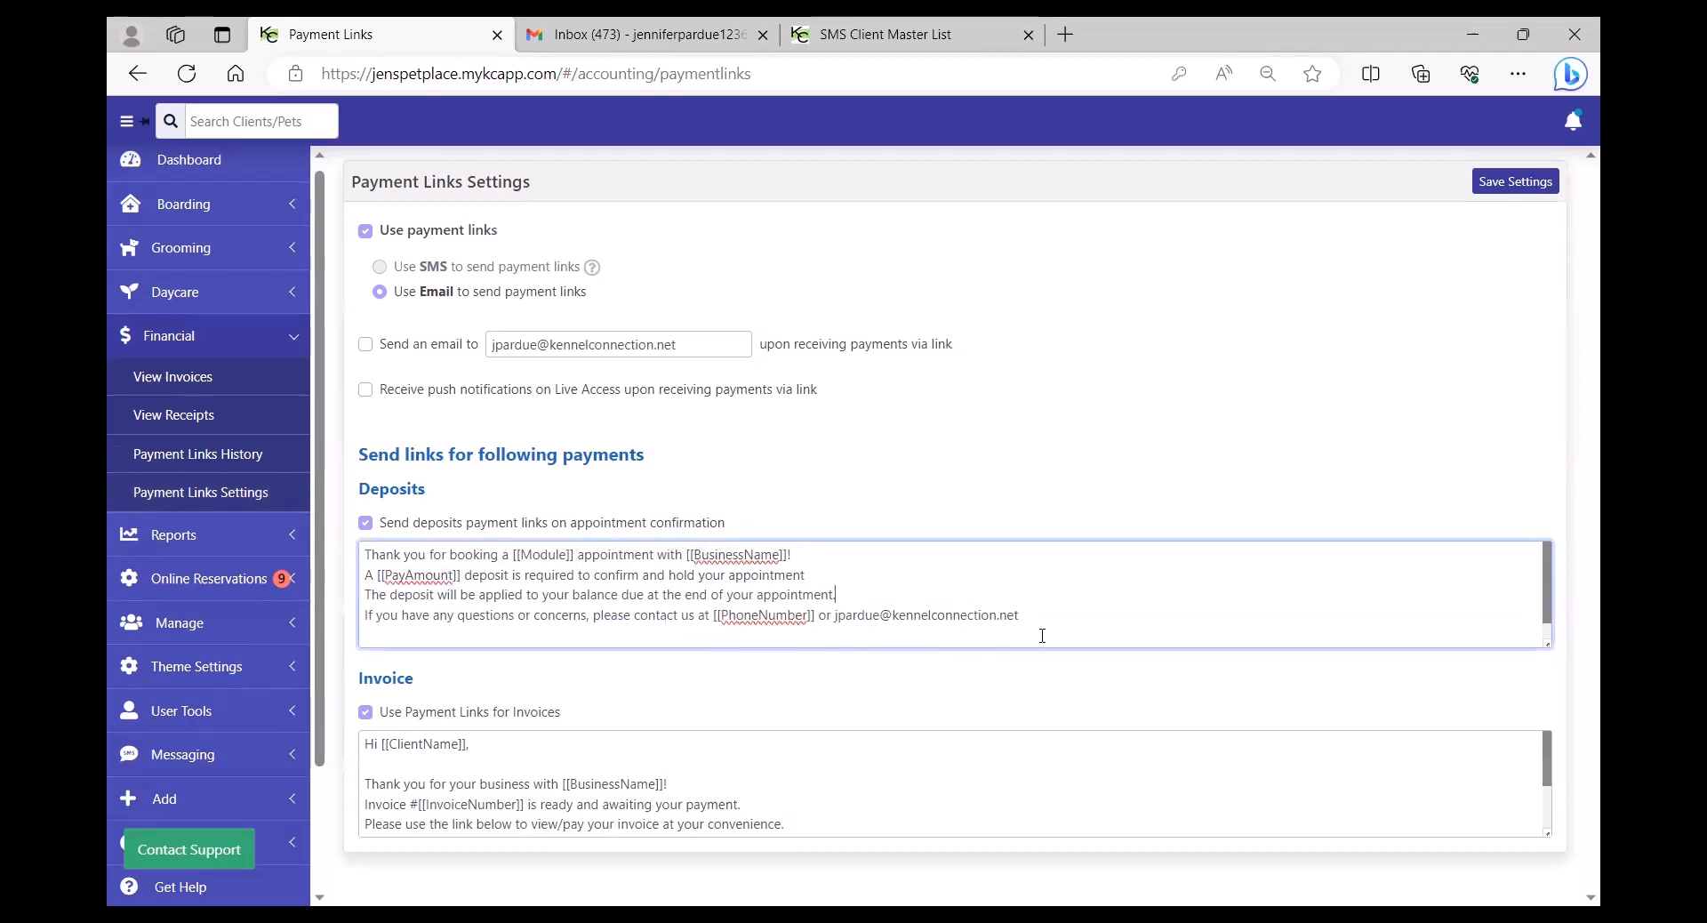
left_click(697, 764)
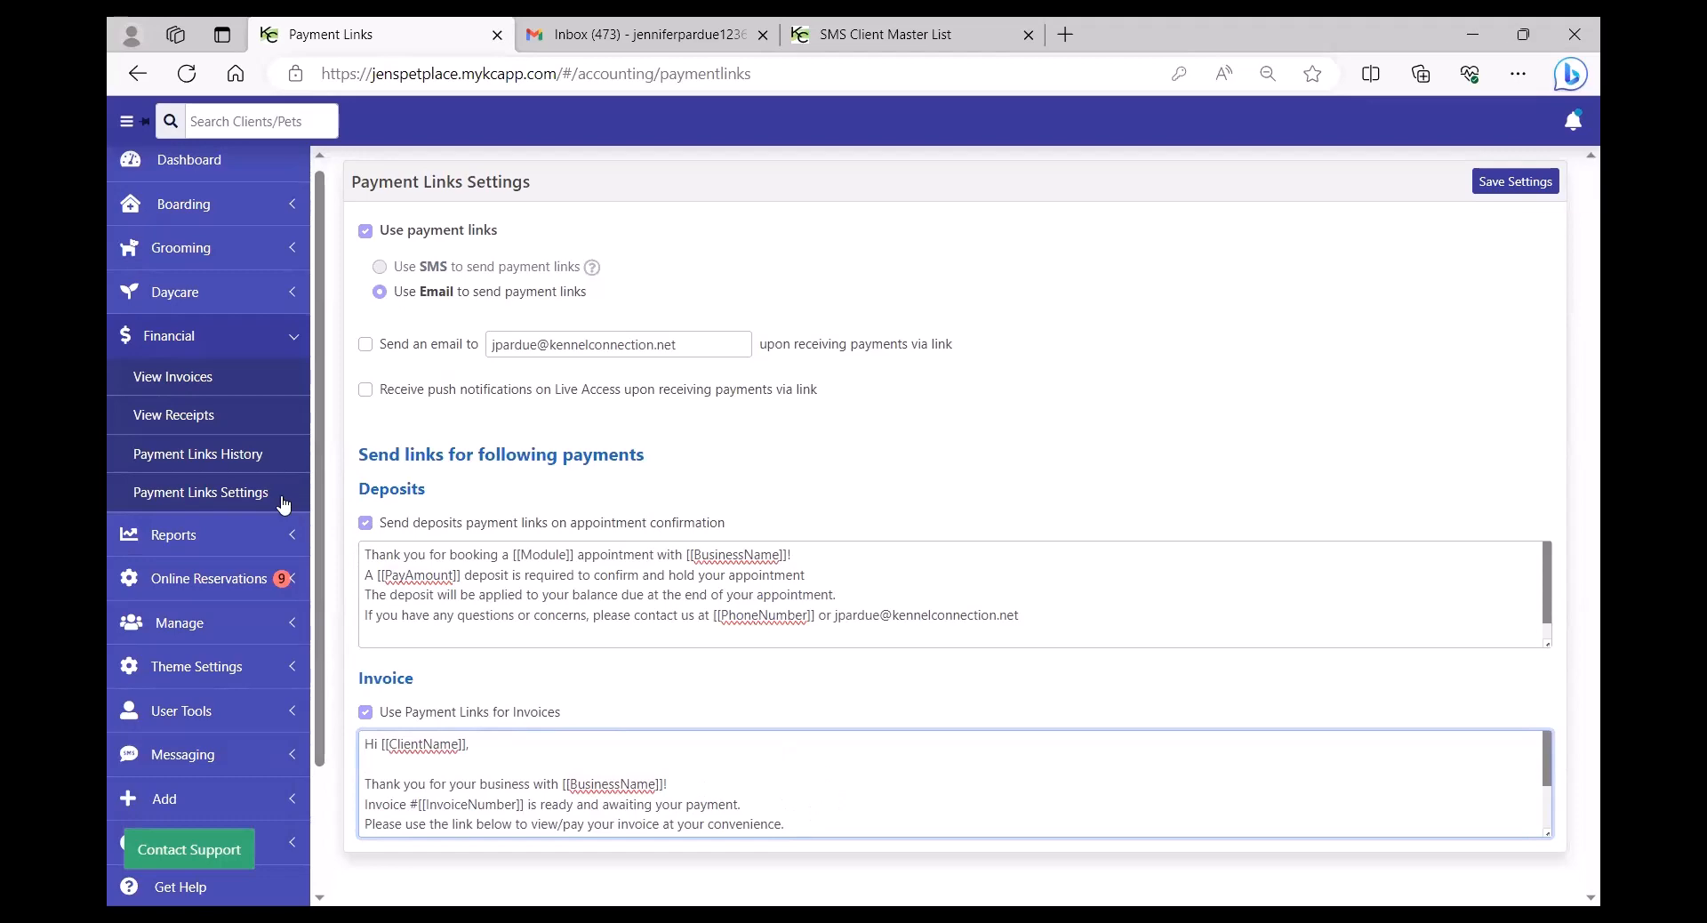
Open the invoice list and search it by part of the client's last name.
left_click(182, 378)
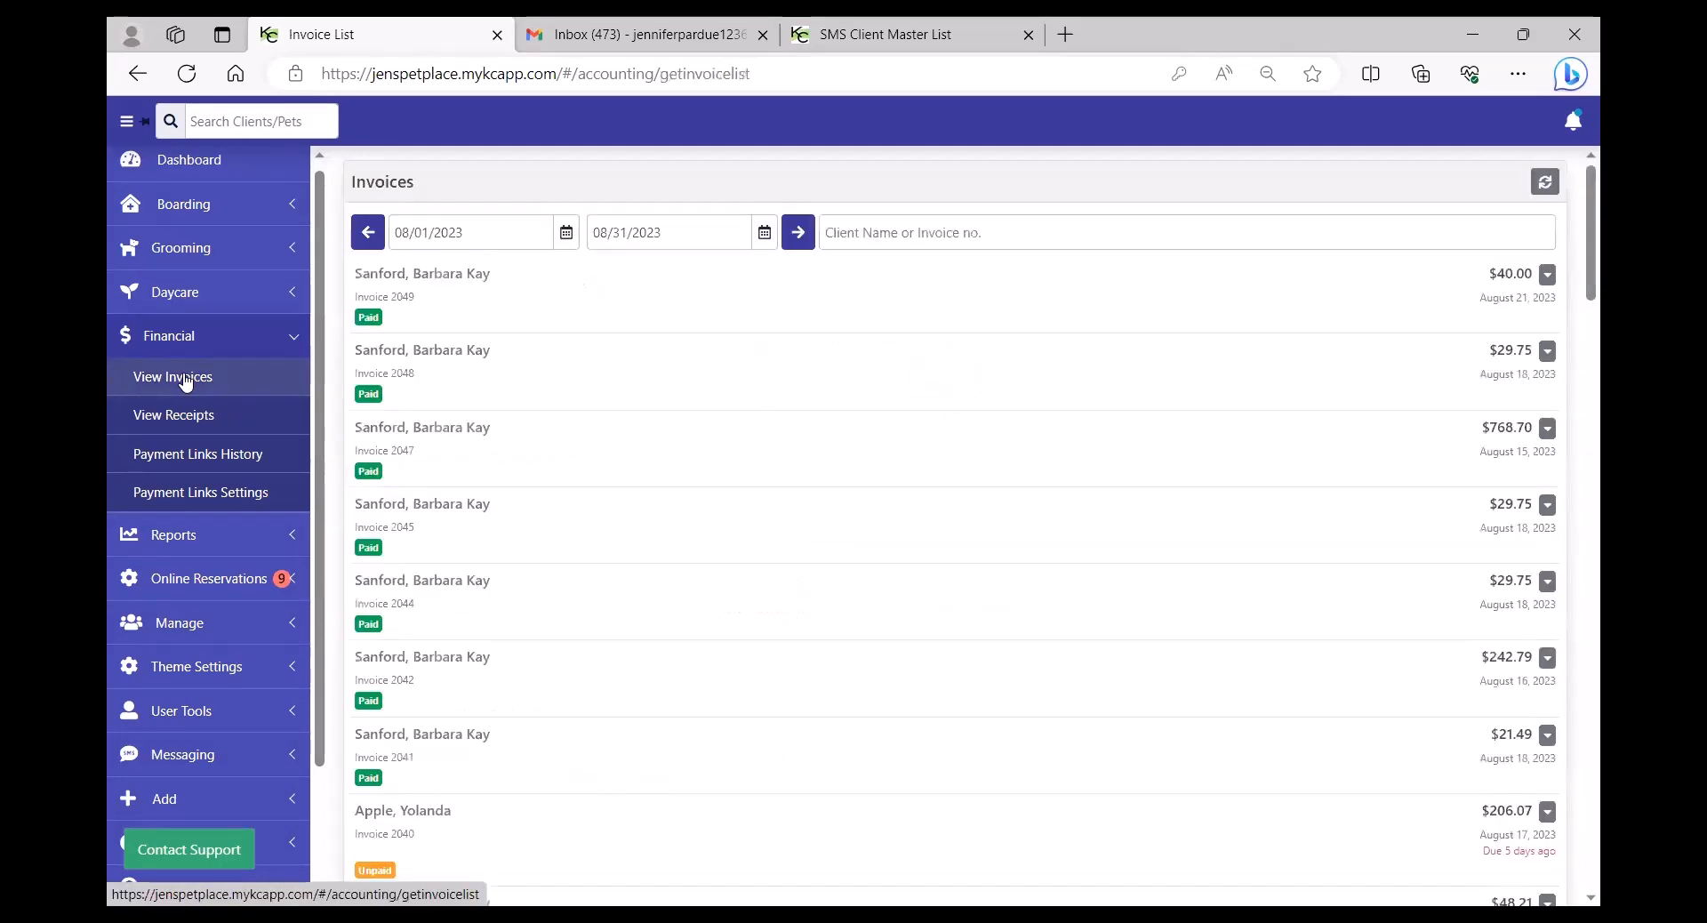
left_click(1200, 227)
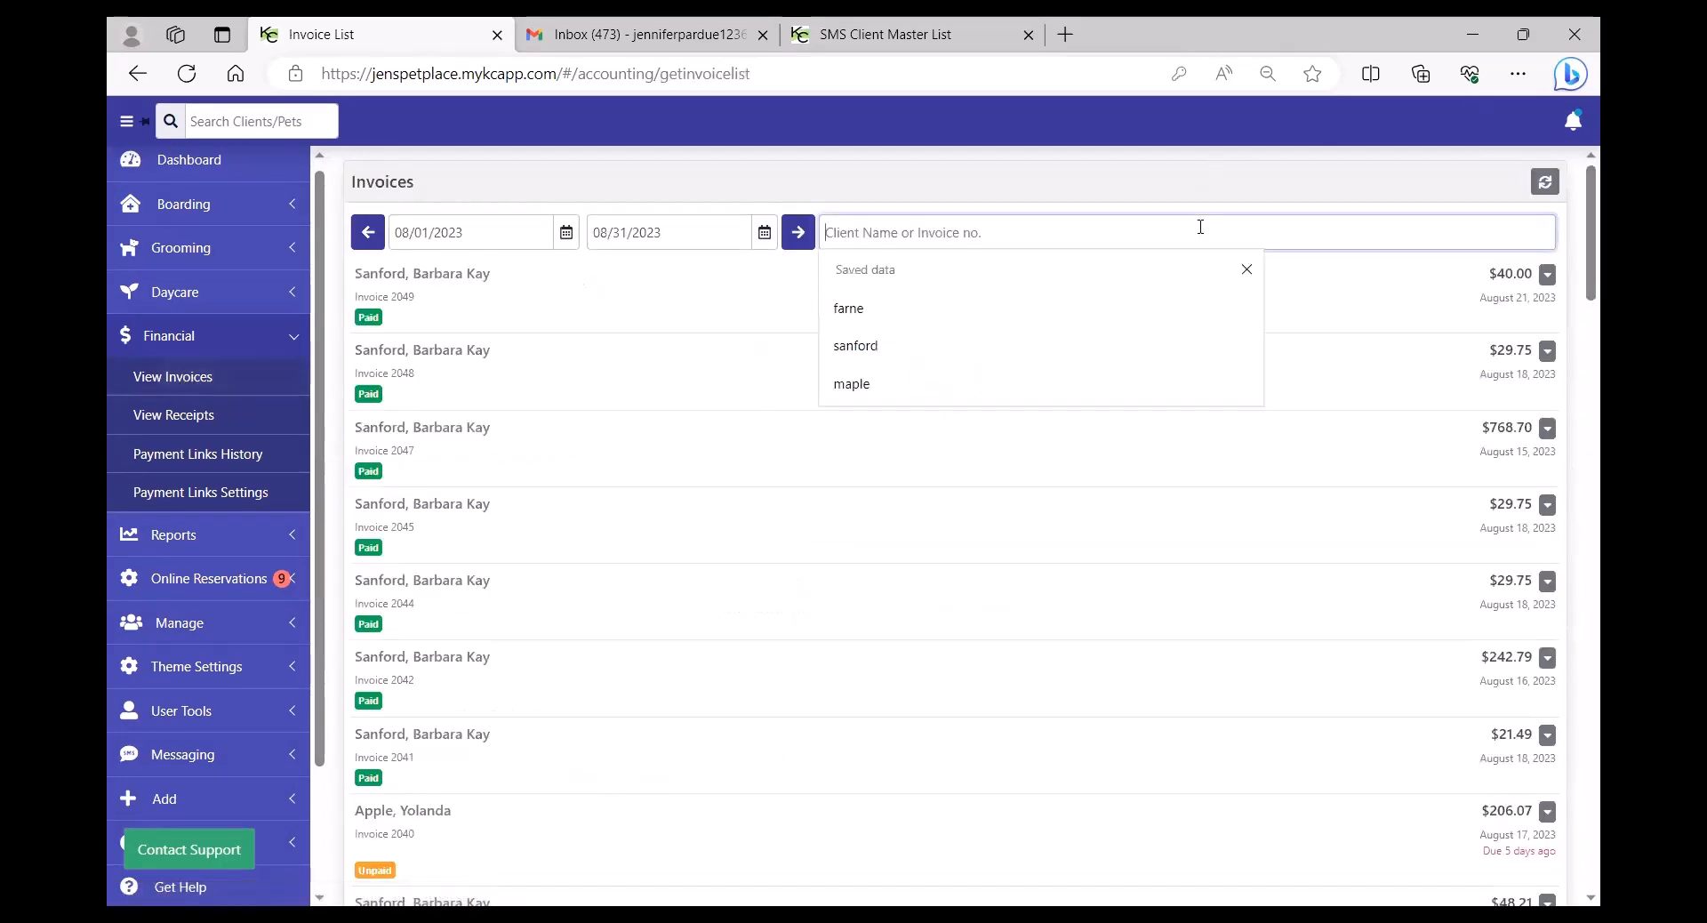
type("sanf")
key("Return")
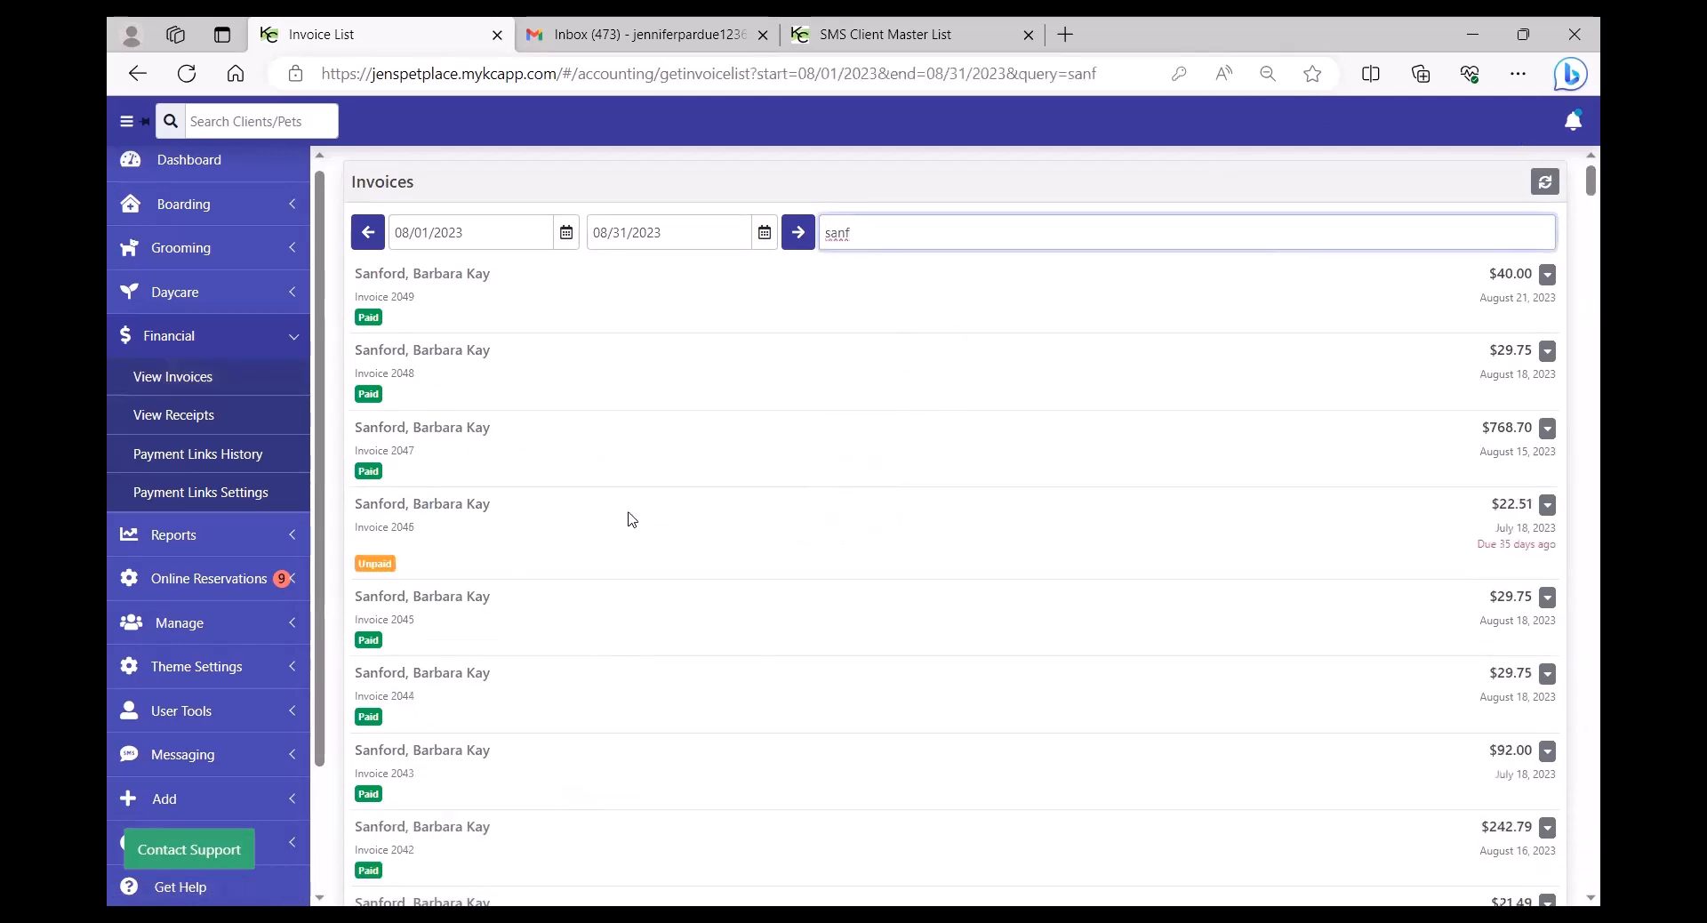
Send the client an email payment link covering the unpaid $22.51 invoice and the older $48.40 invoice.
left_click(1548, 505)
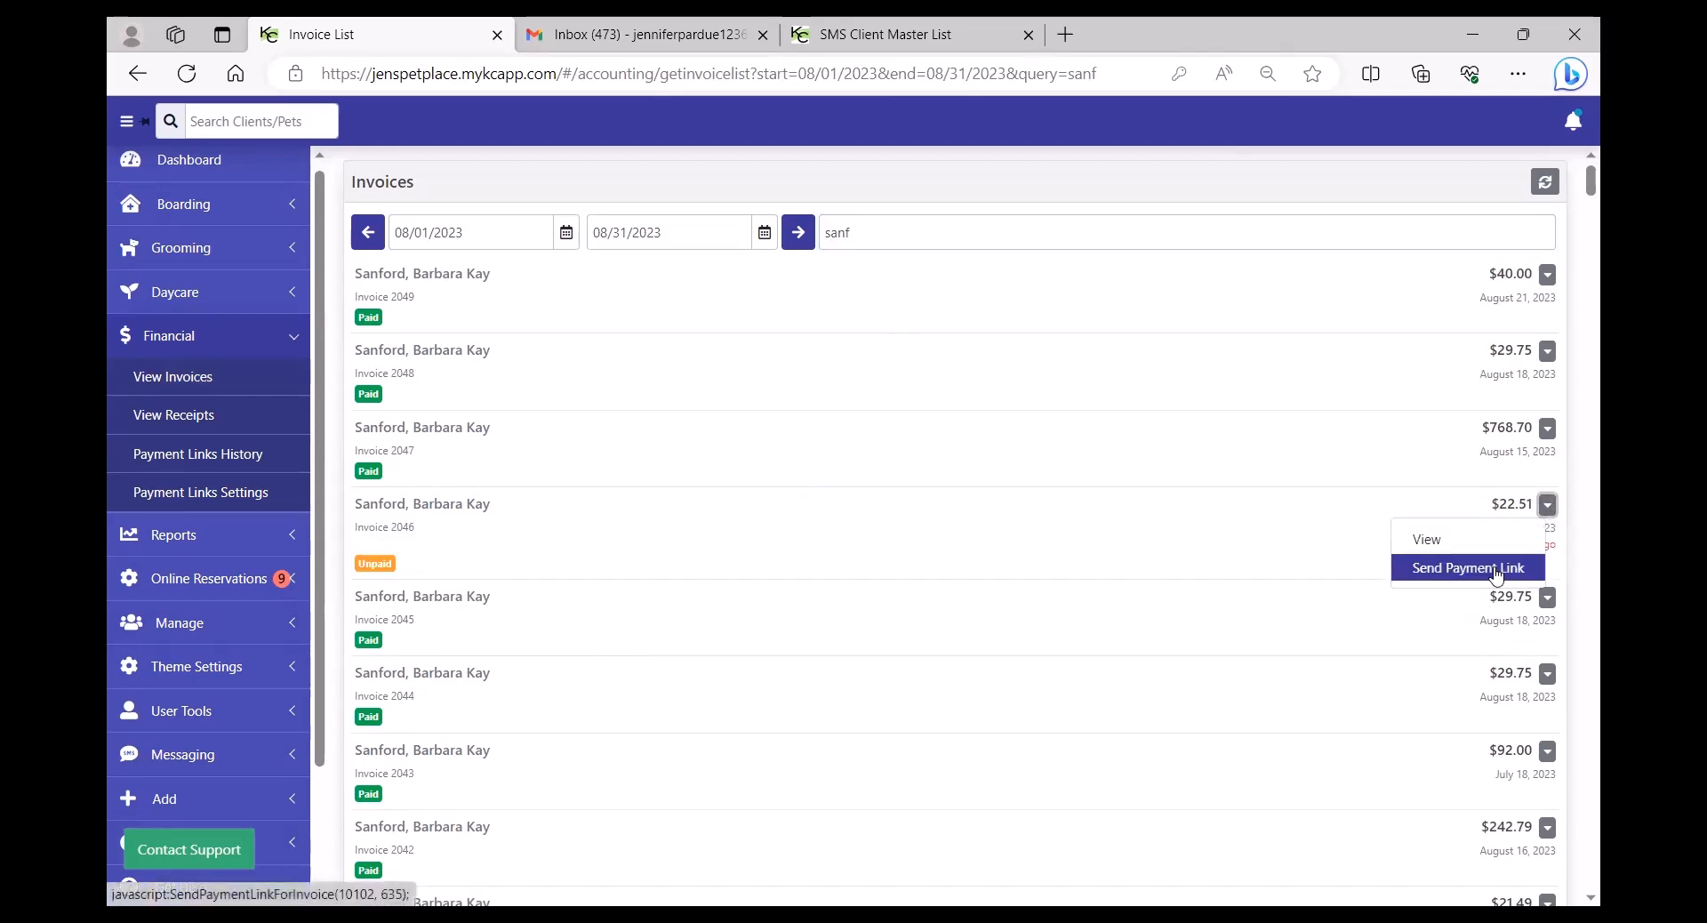
left_click(1441, 567)
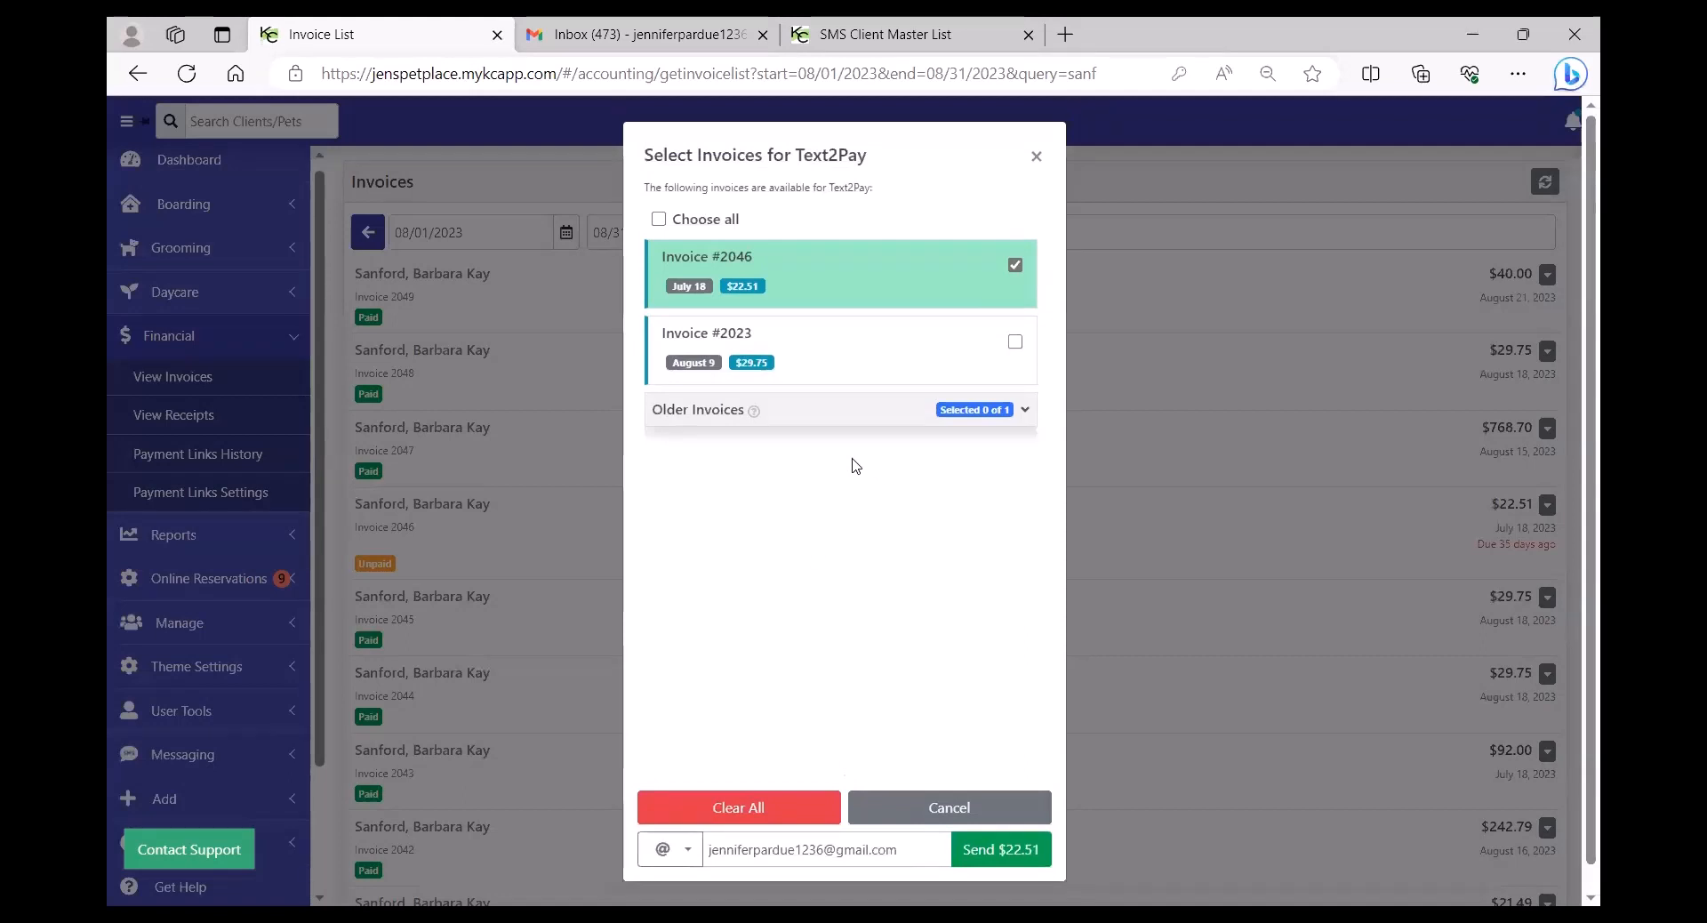
left_click(821, 412)
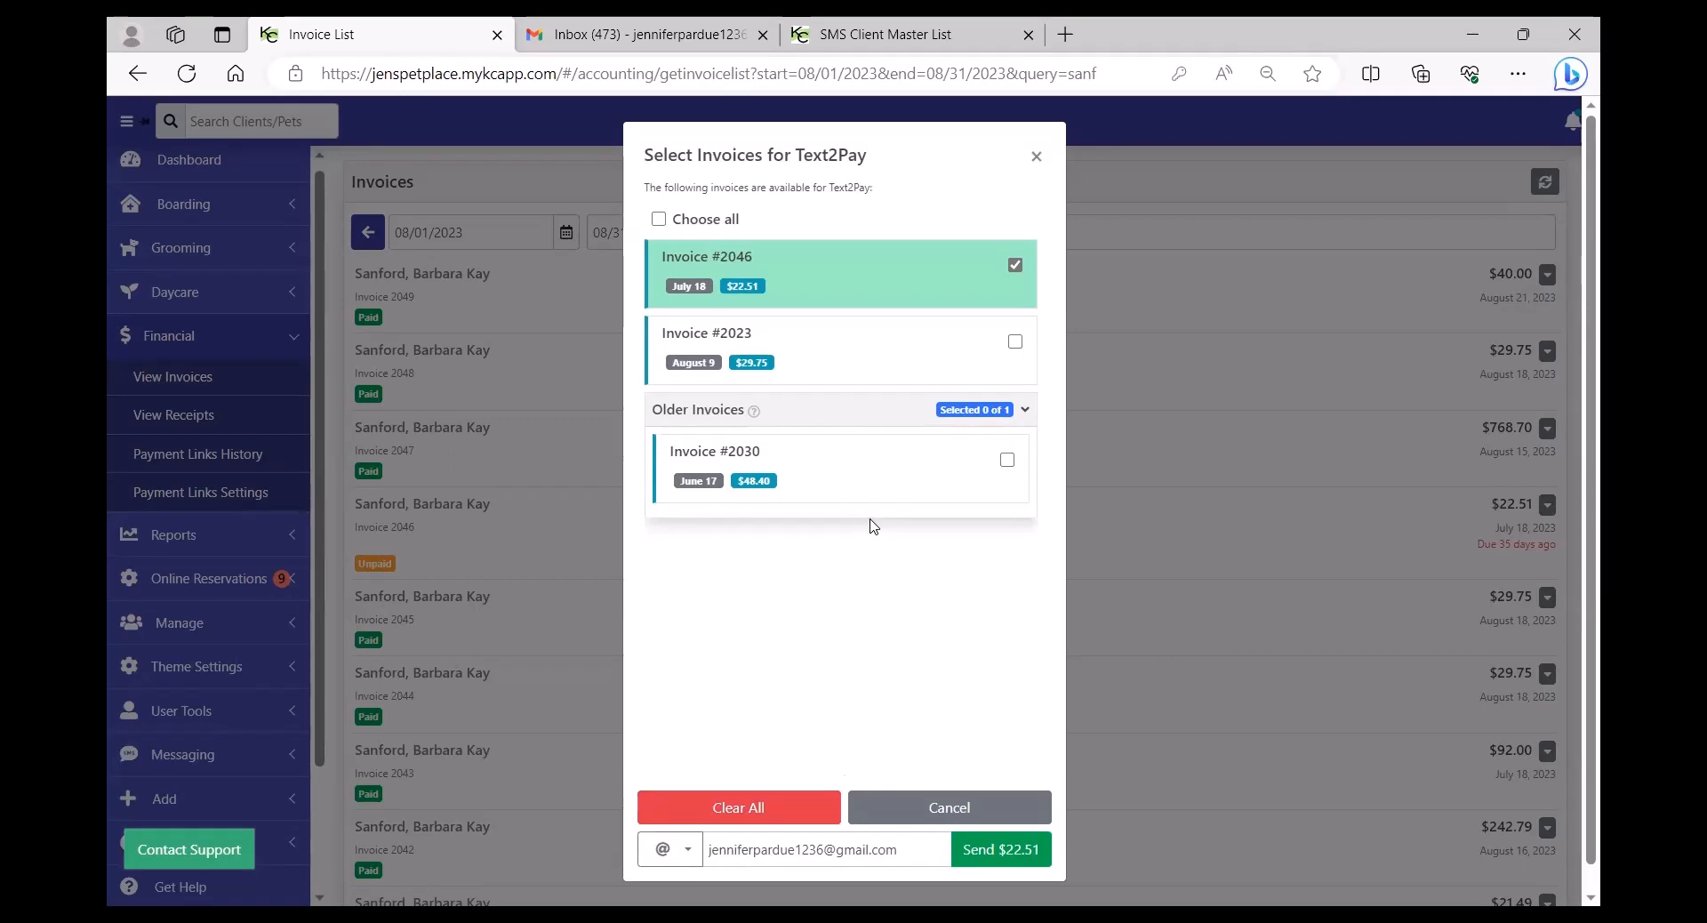
left_click(1014, 345)
left_click(1015, 341)
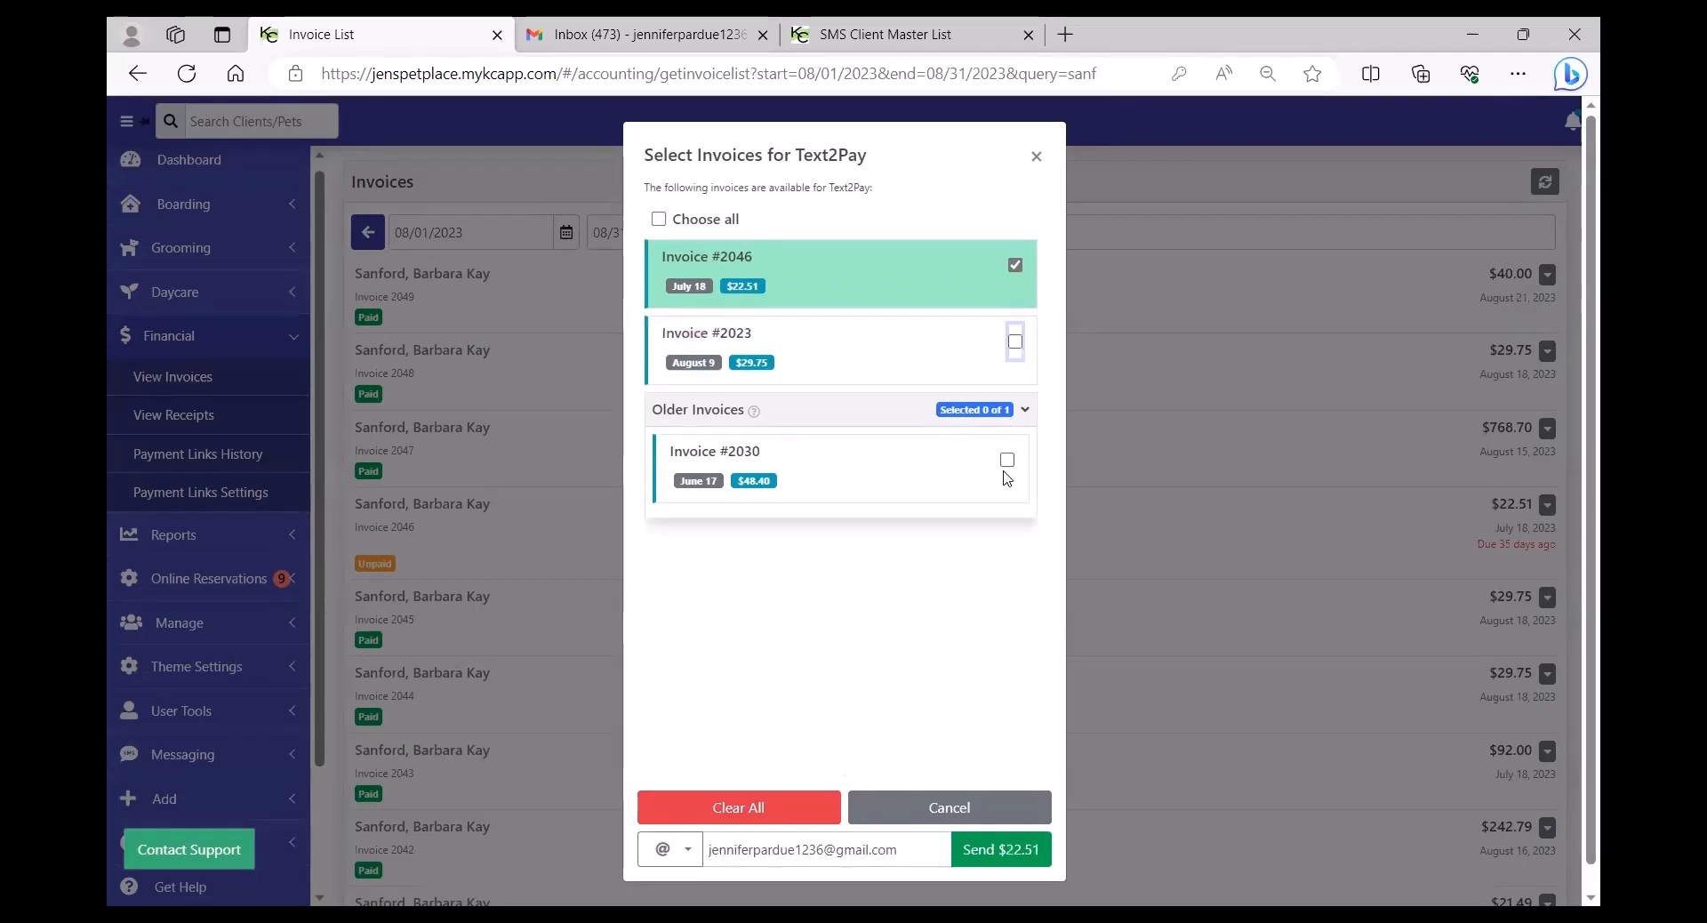
left_click(1007, 460)
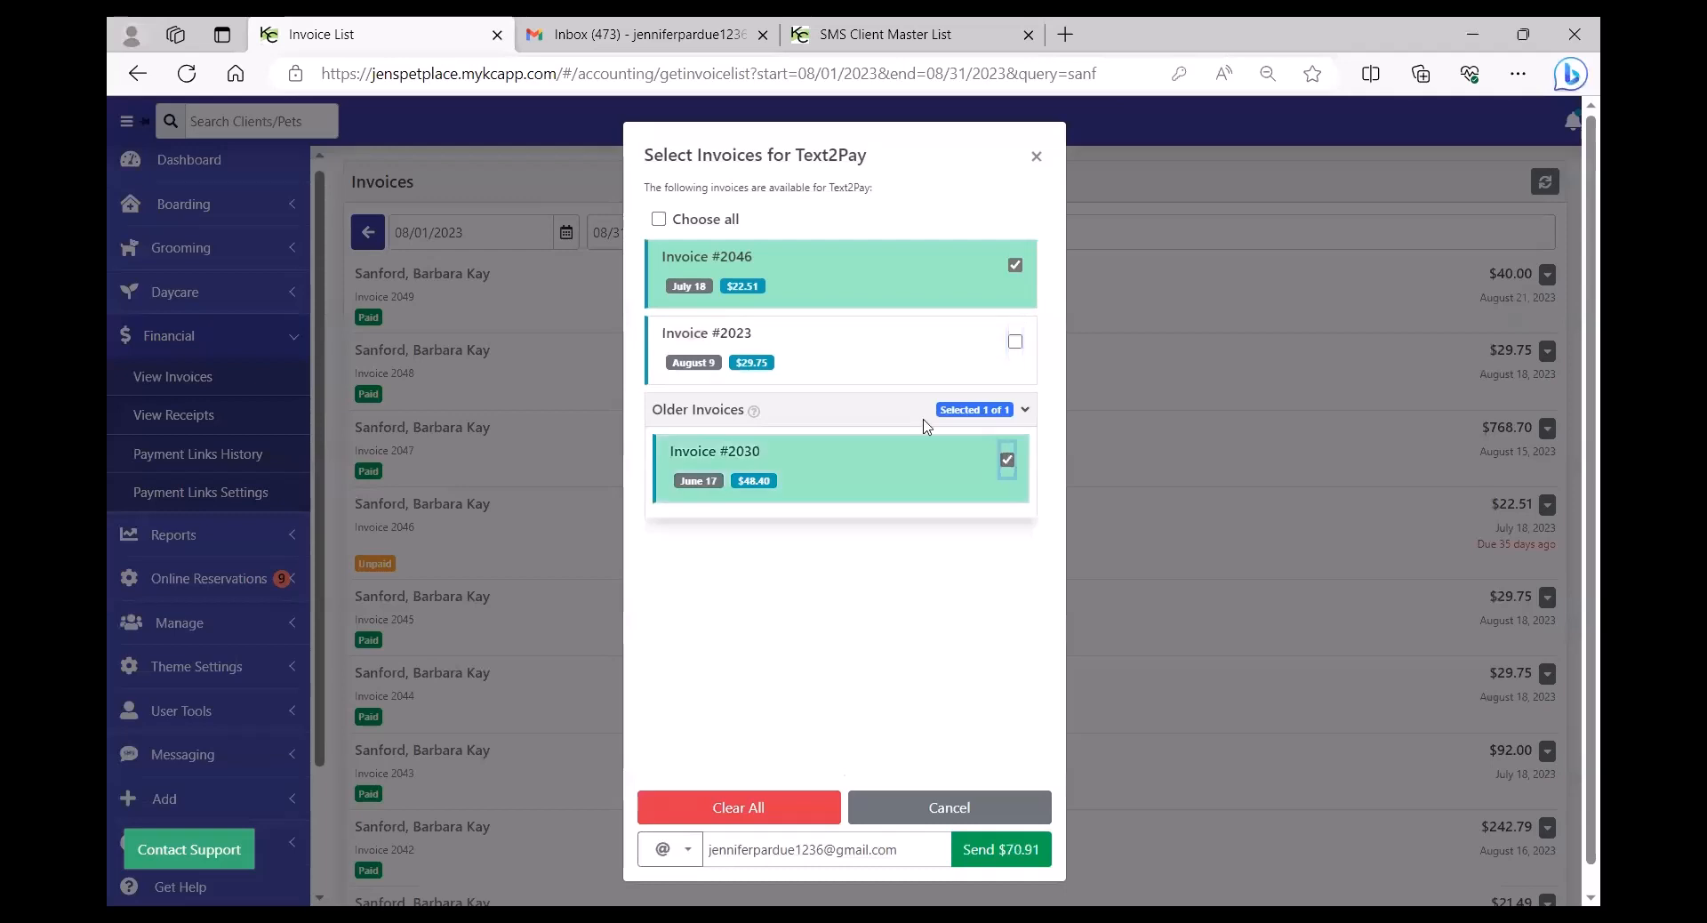
left_click(667, 854)
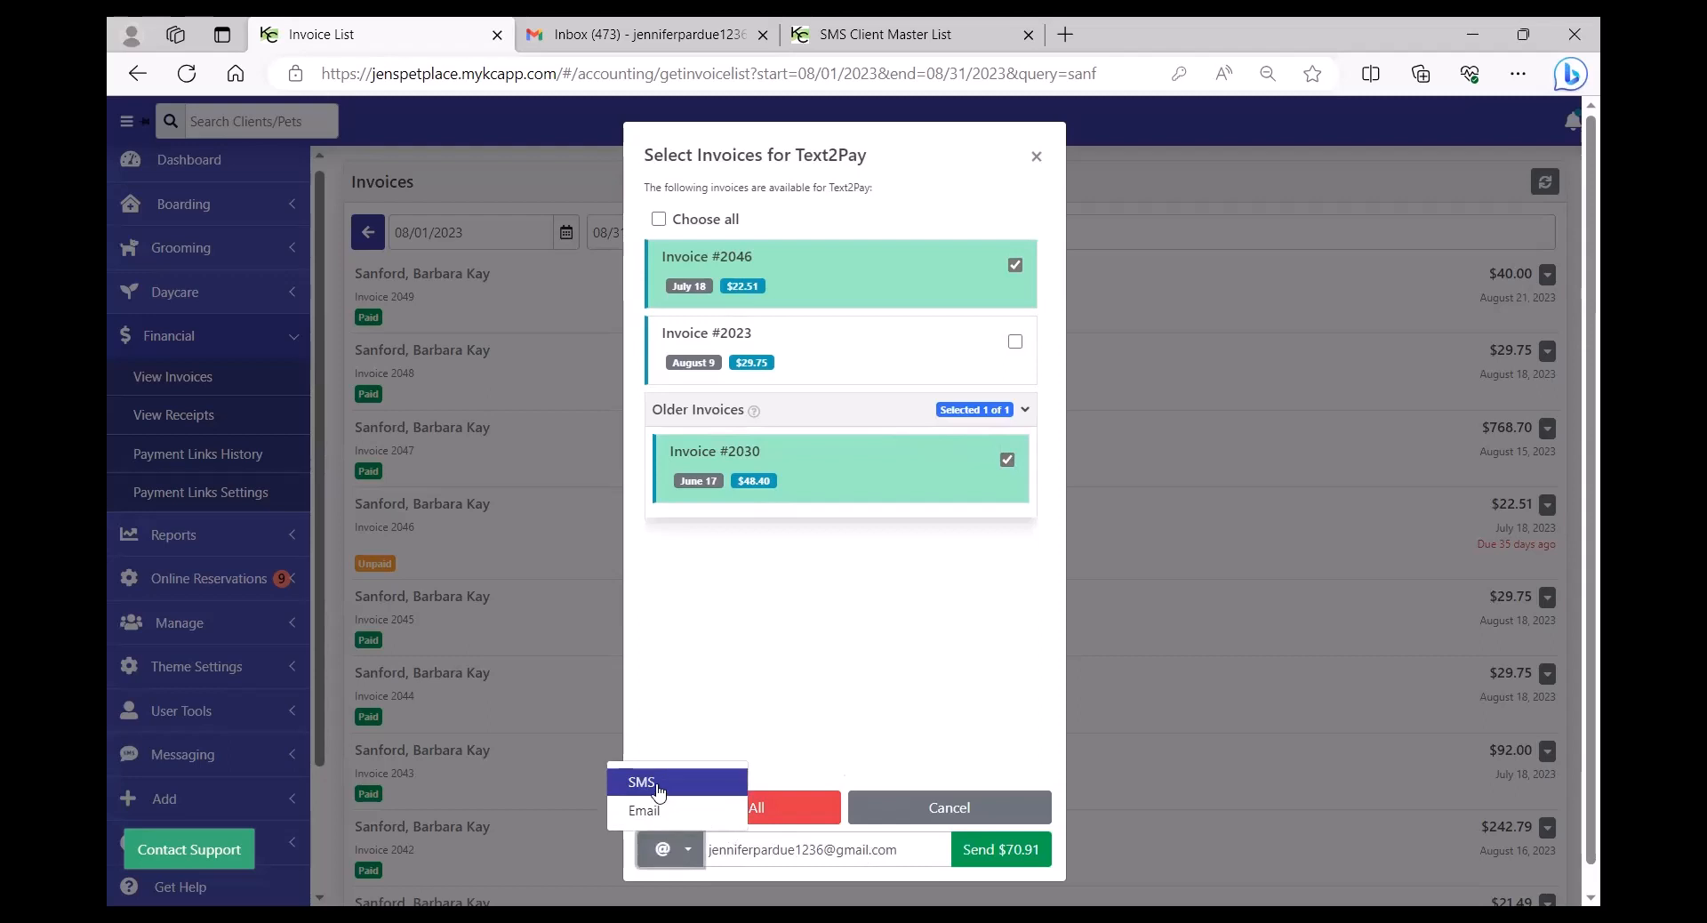
left_click(797, 763)
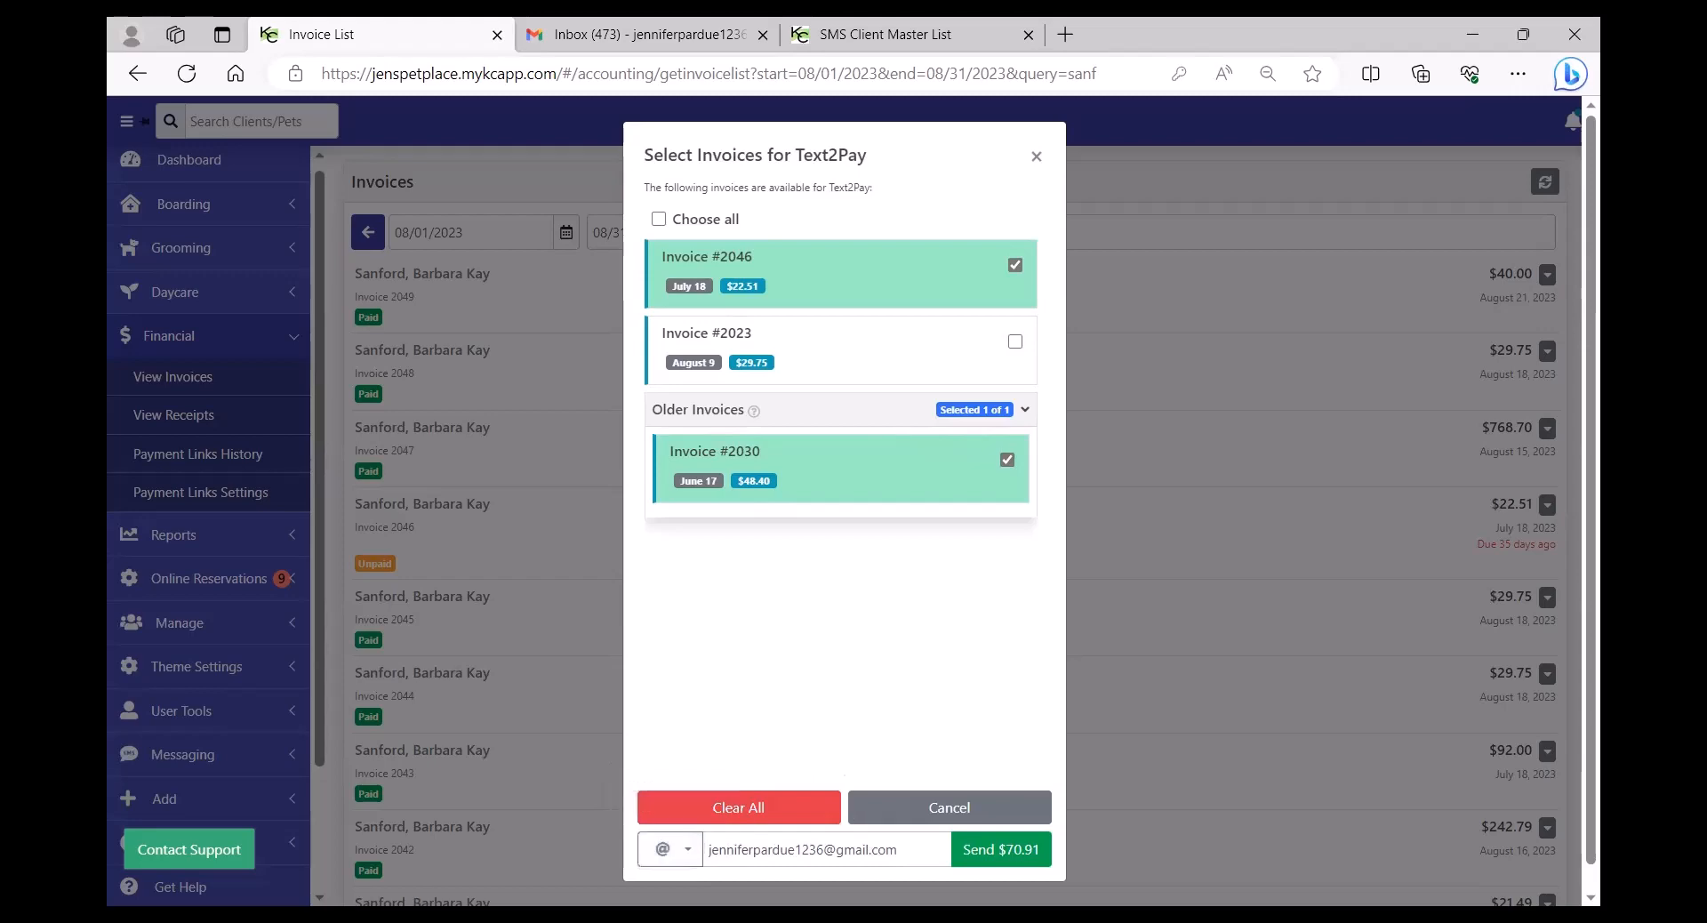
left_click(1008, 852)
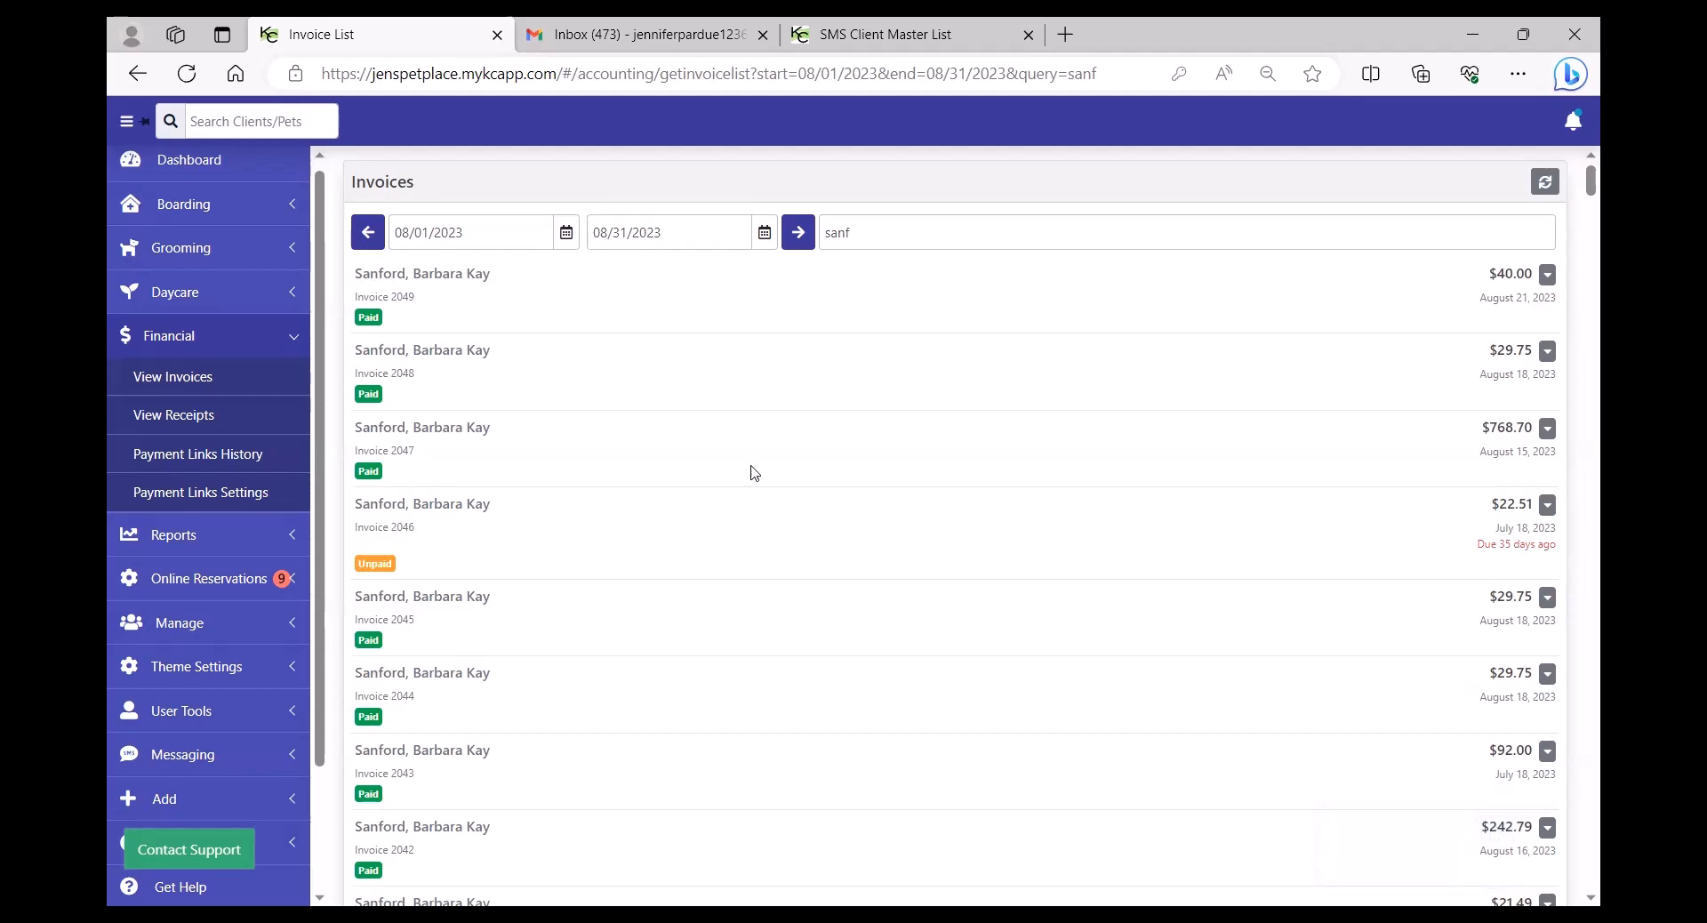
Switch to Gmail and open the newly received invoice payment email.
left_click(632, 33)
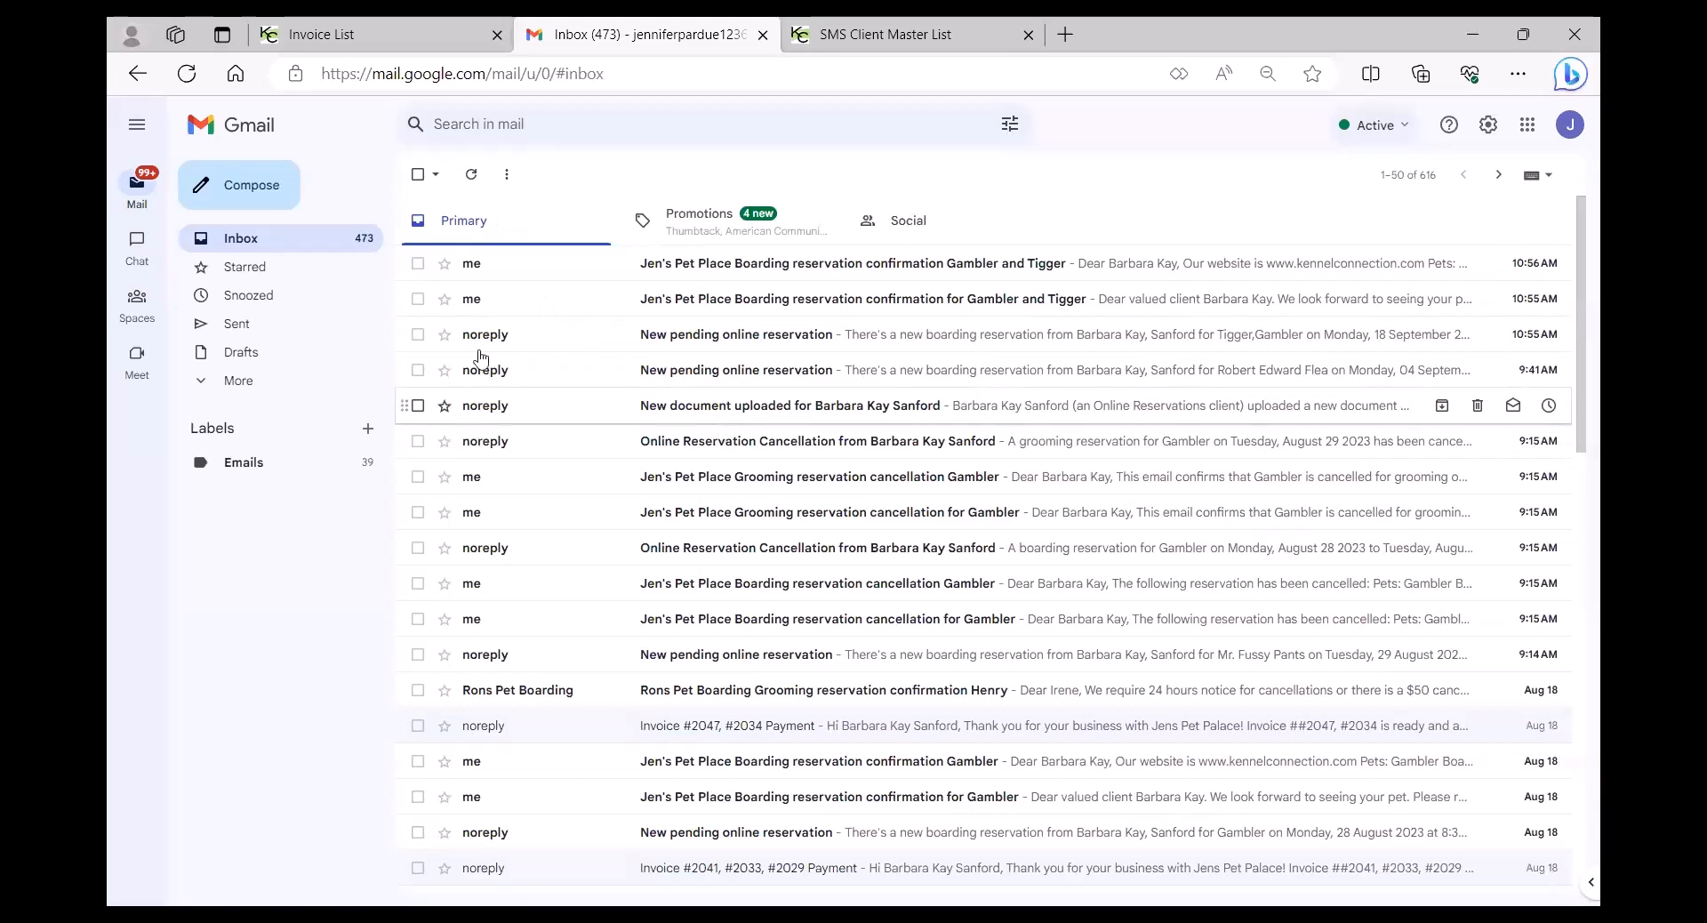
left_click(788, 267)
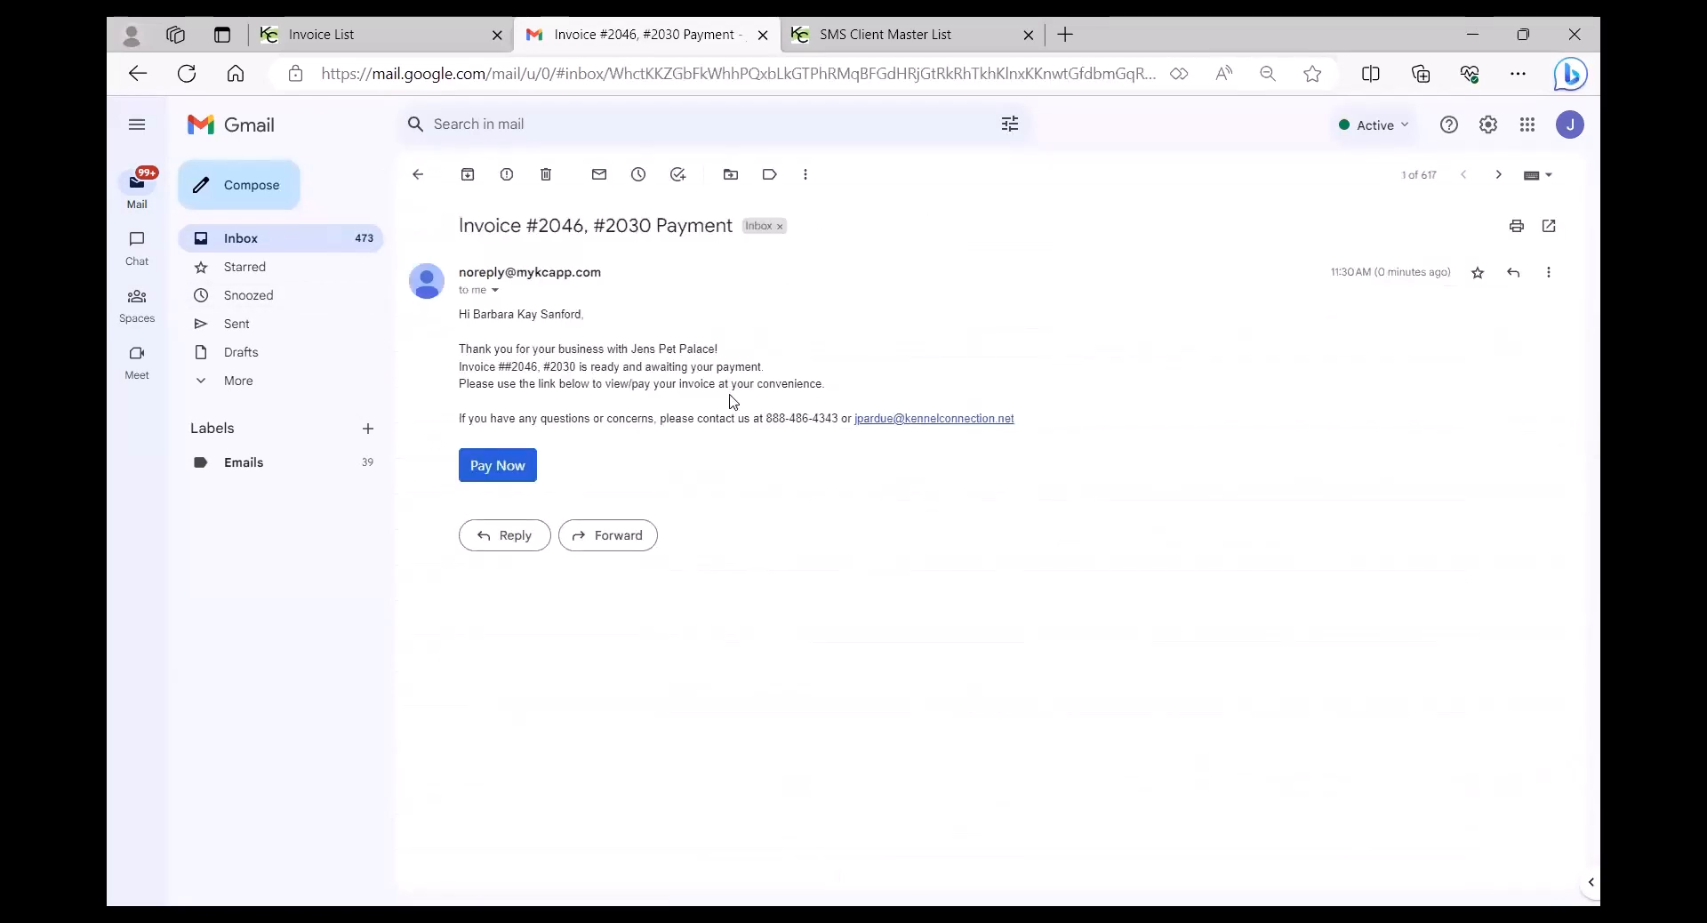
Open the email's payment page, view the $22.51 invoice document, and return to the payment page.
left_click(497, 465)
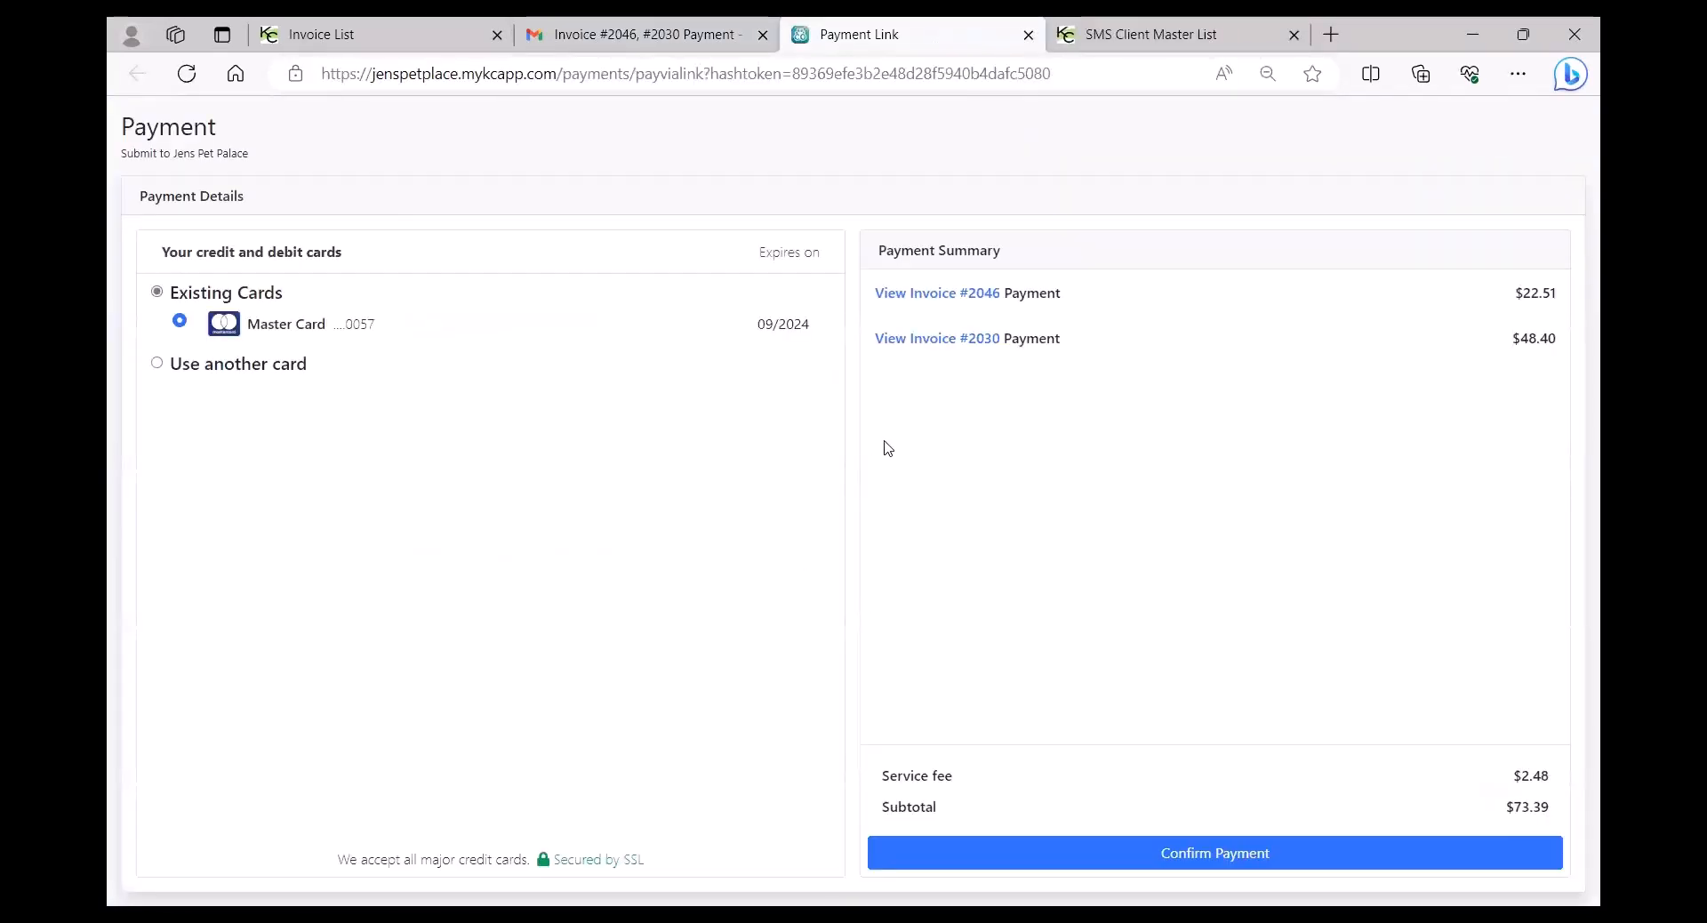
left_click(964, 303)
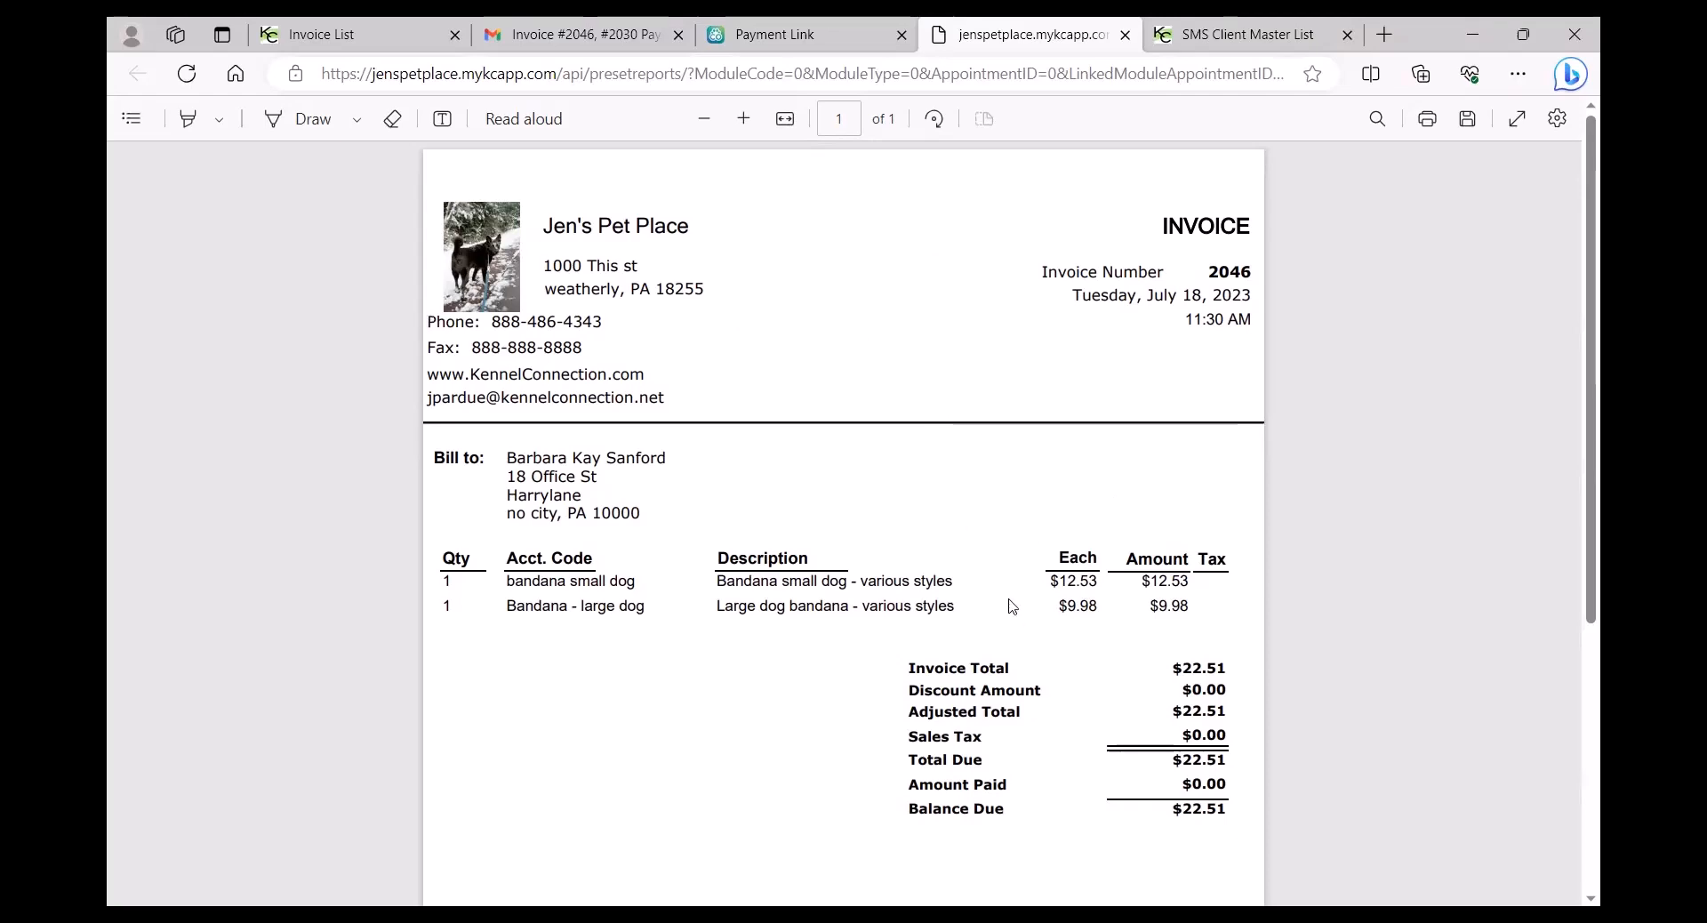
key("ctrl+shift+Tab")
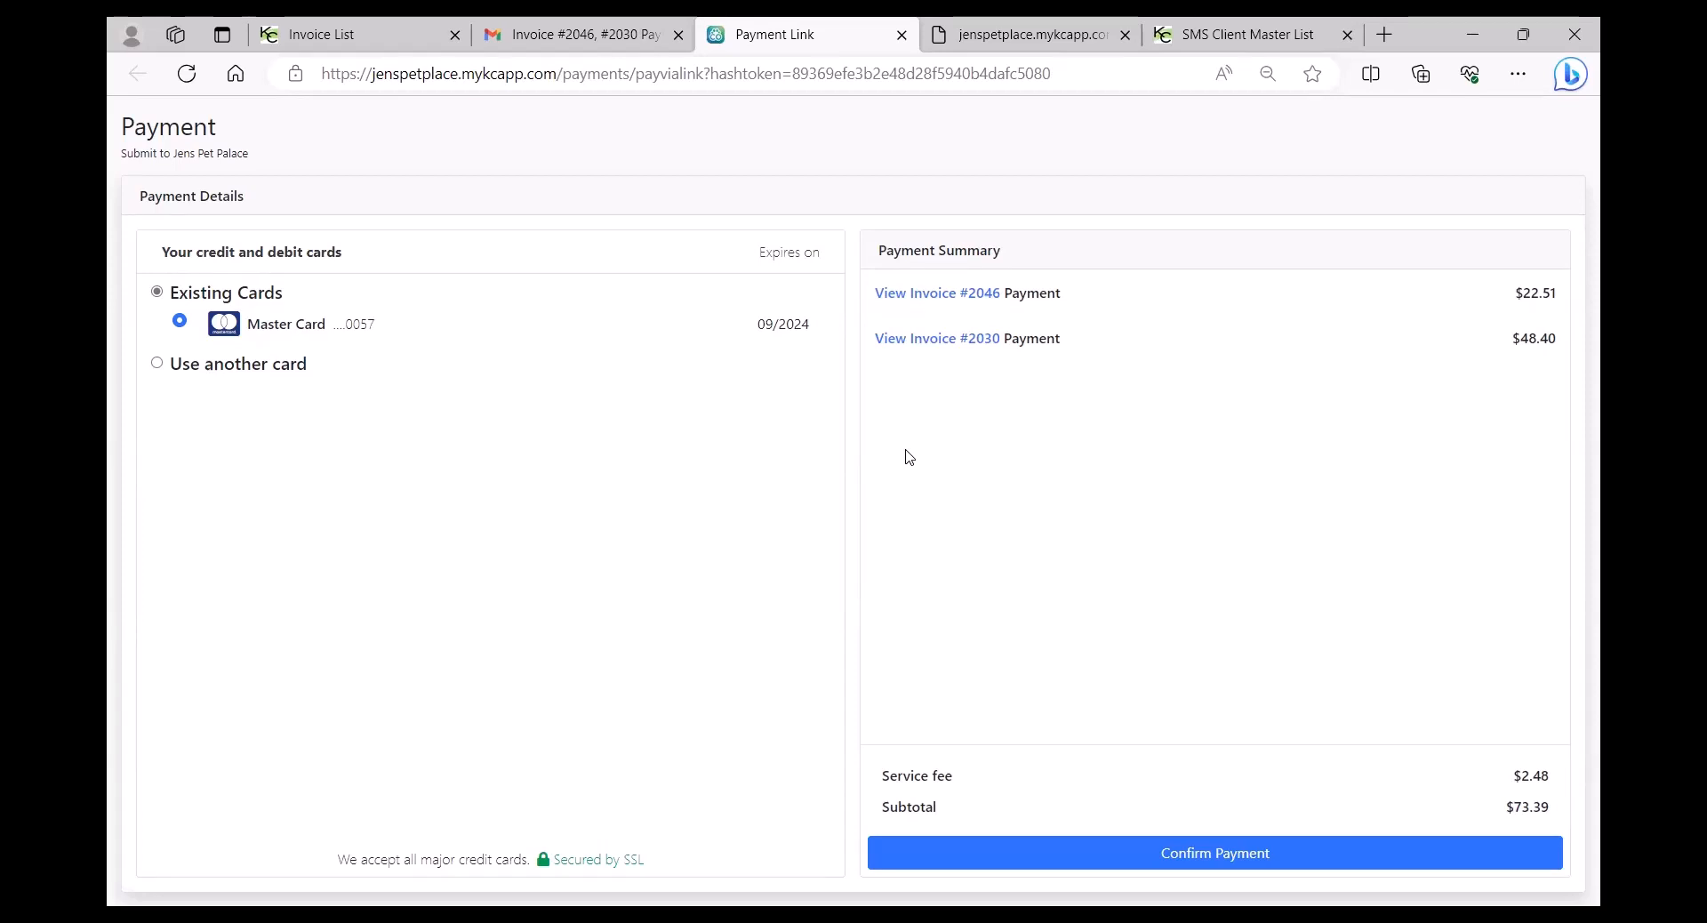
Pay both invoices with the existing Master Card, adding a 20% tip, and confirm the charge.
left_click(1229, 856)
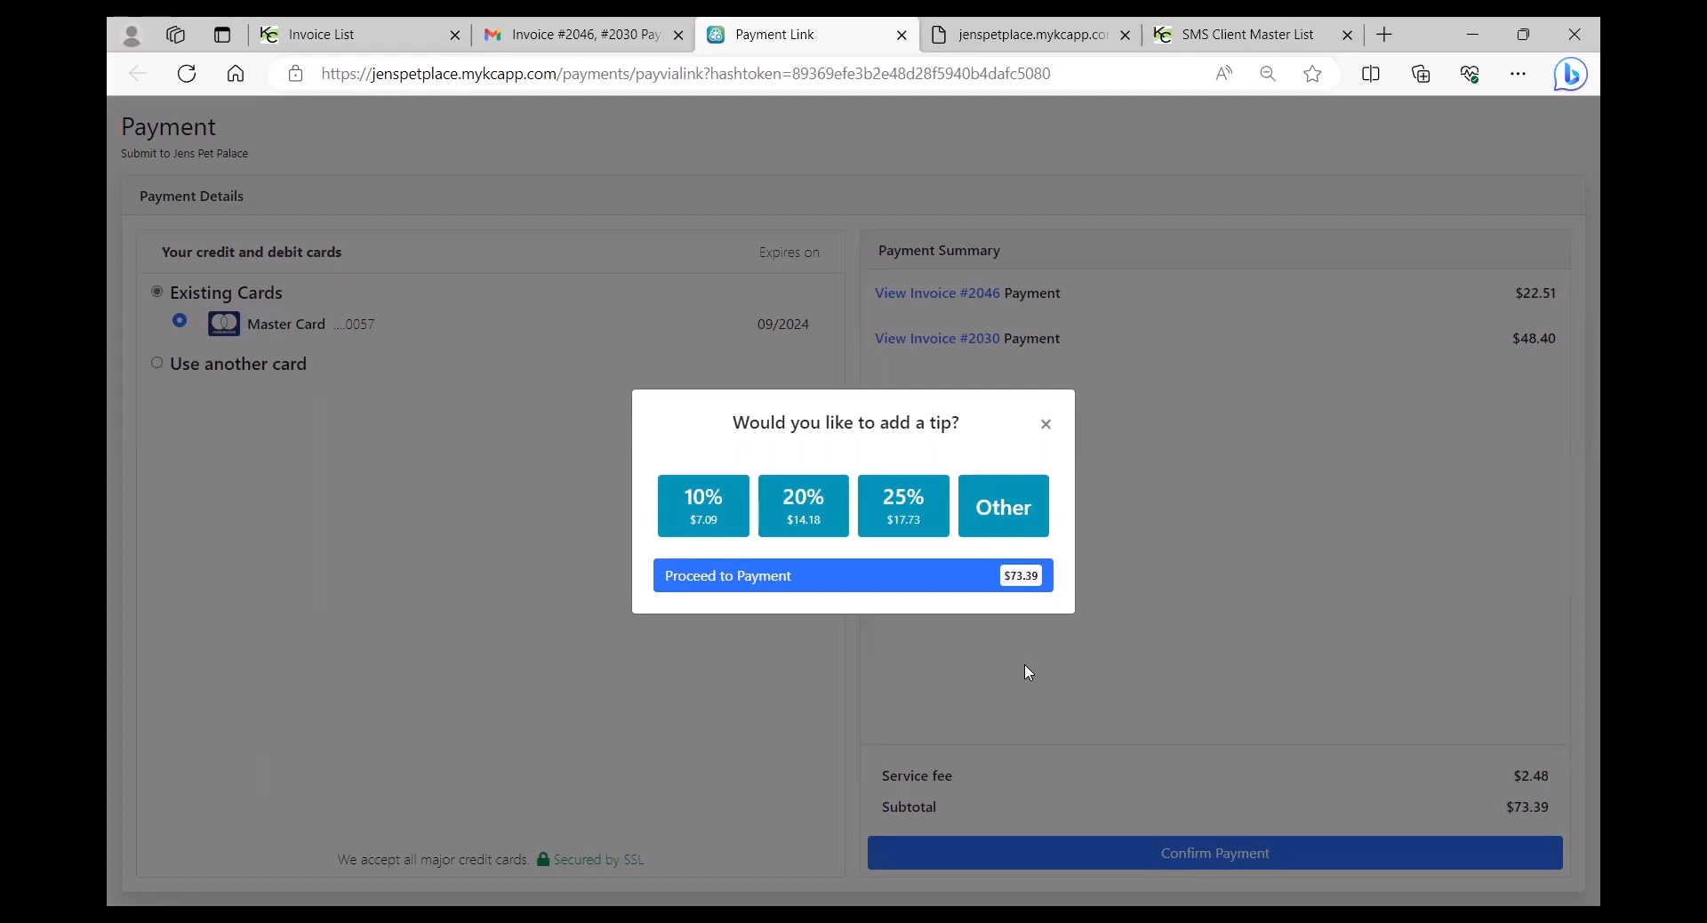
left_click(787, 497)
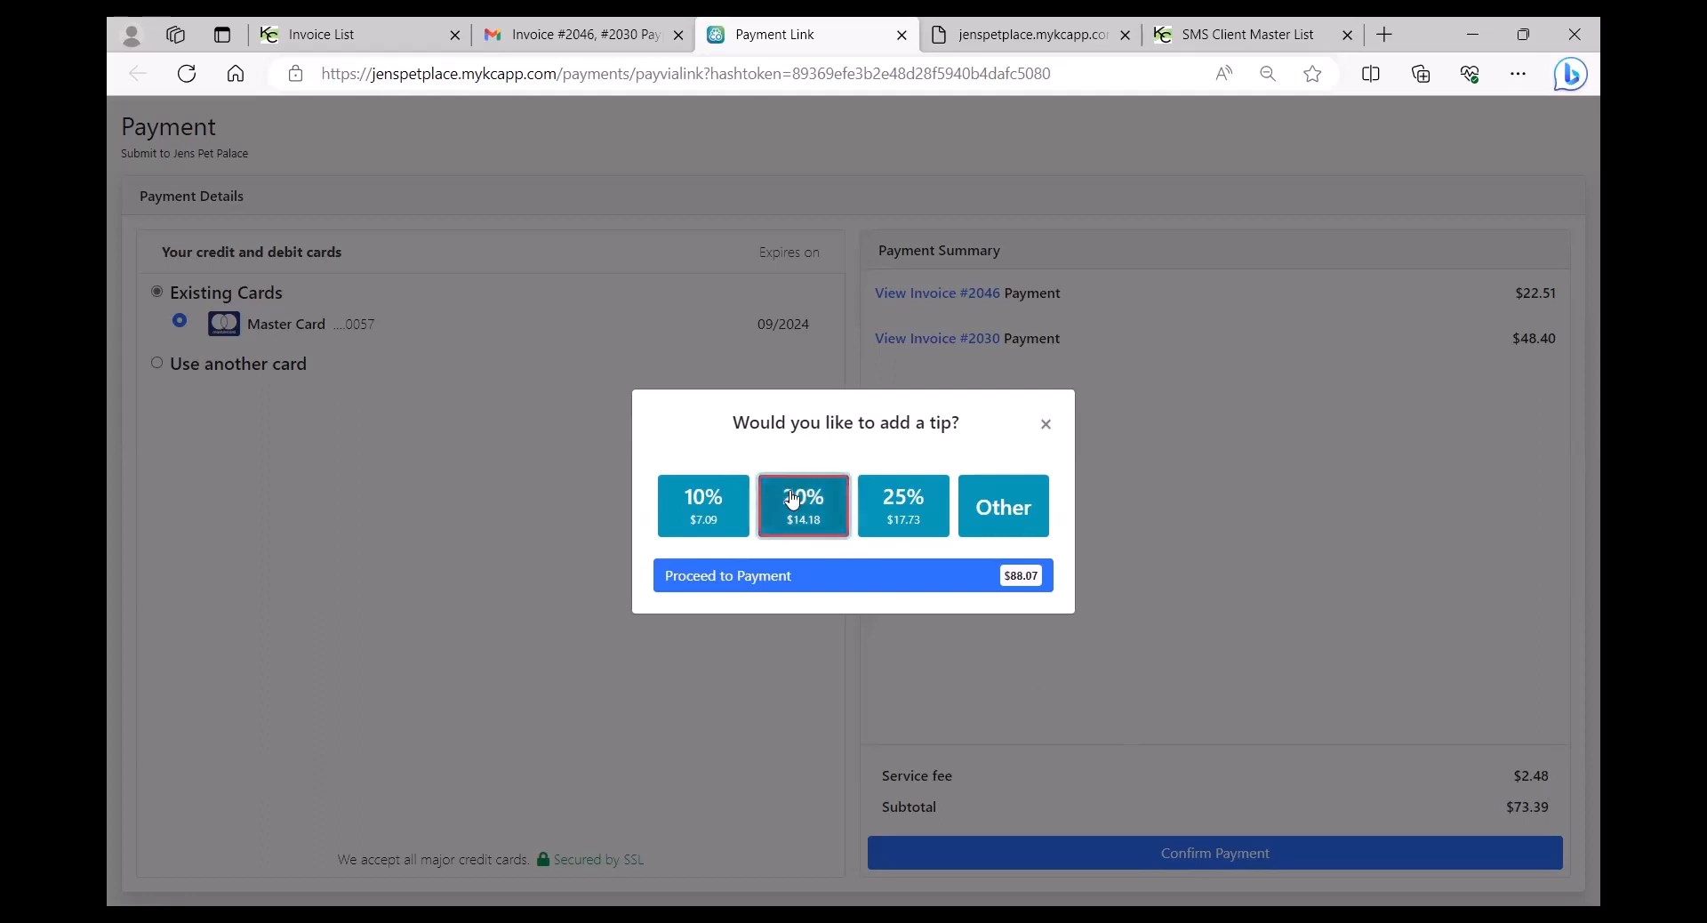
left_click(893, 589)
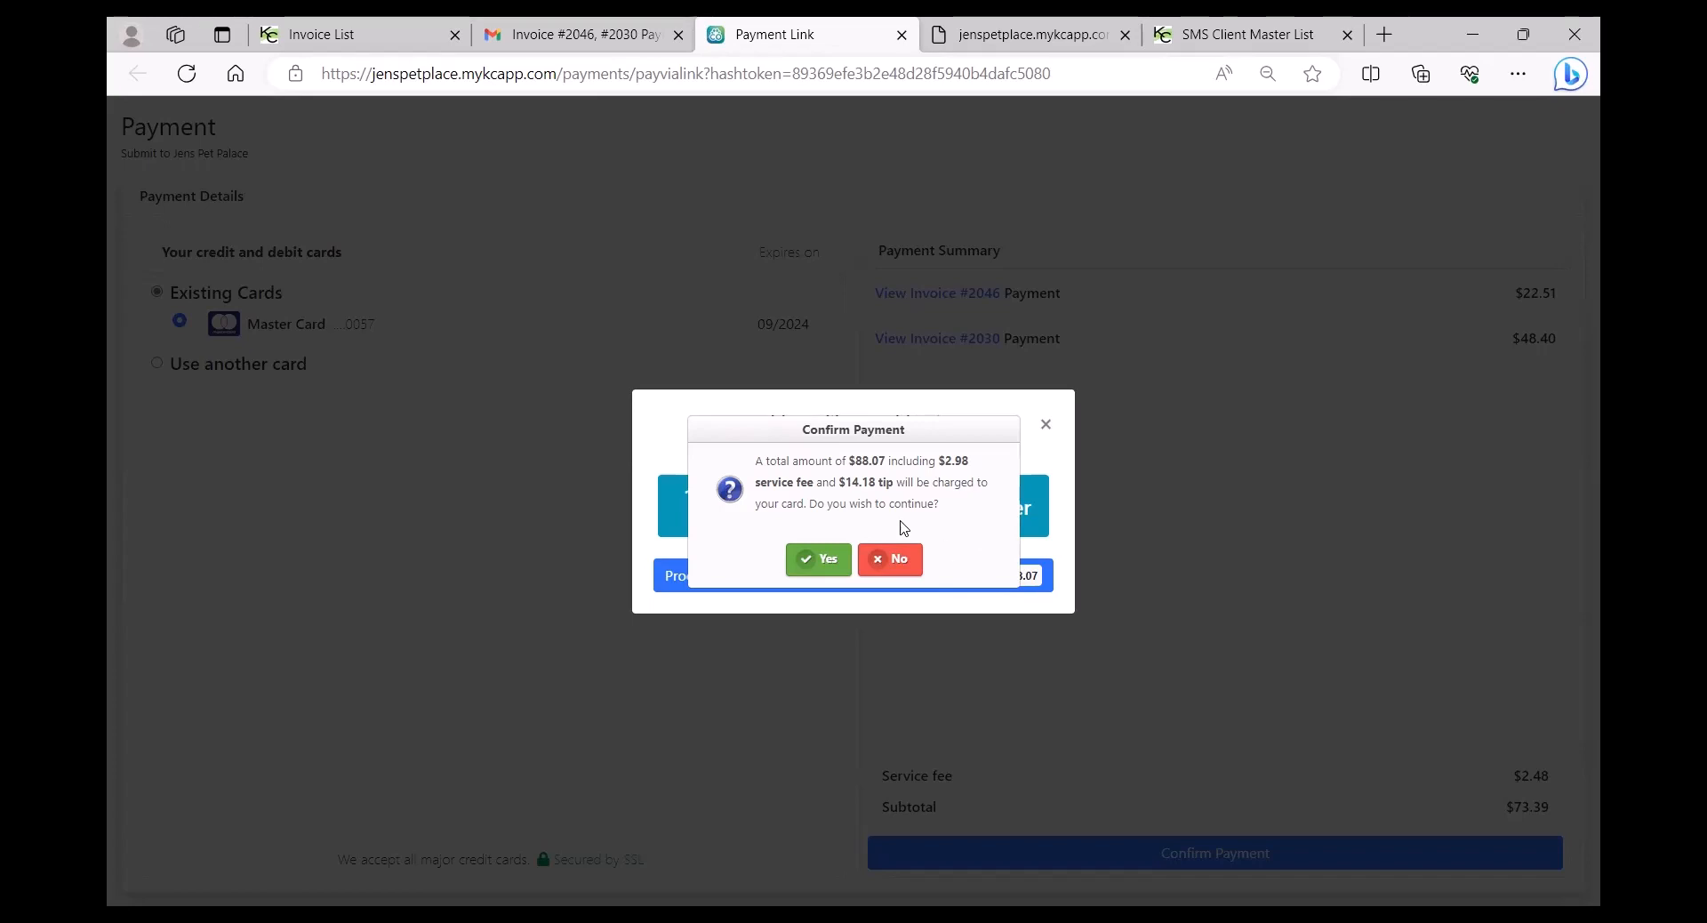
left_click(820, 560)
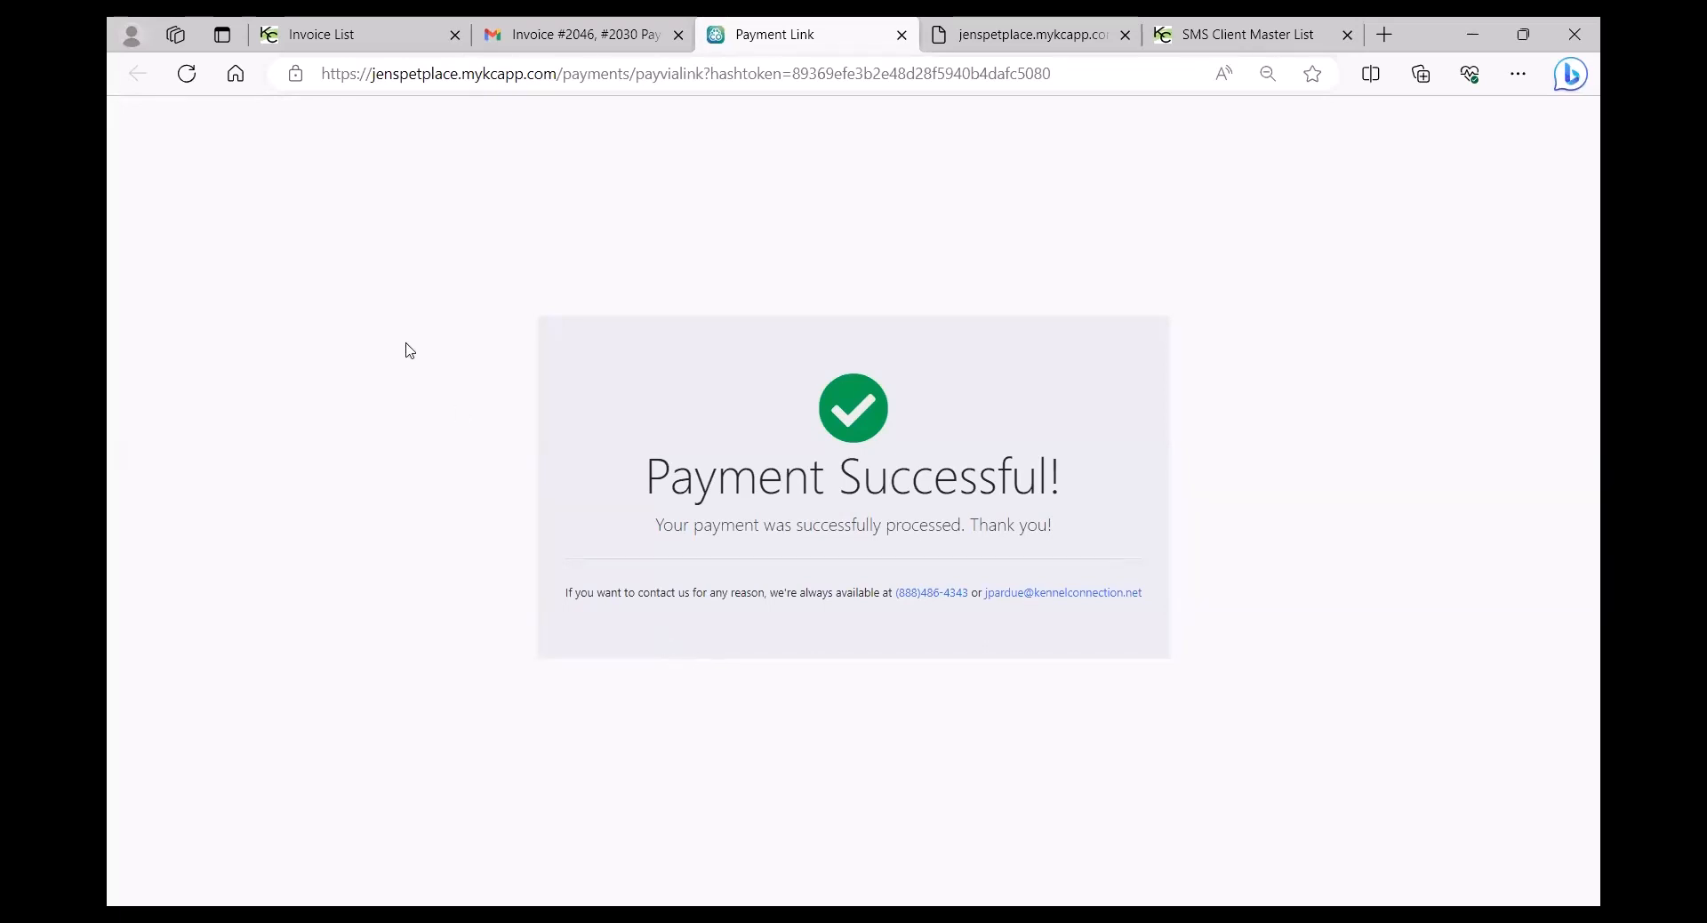
Return to the Jen's Pet Place site and review the receipts list and the invoice list for the payment.
left_click(360, 36)
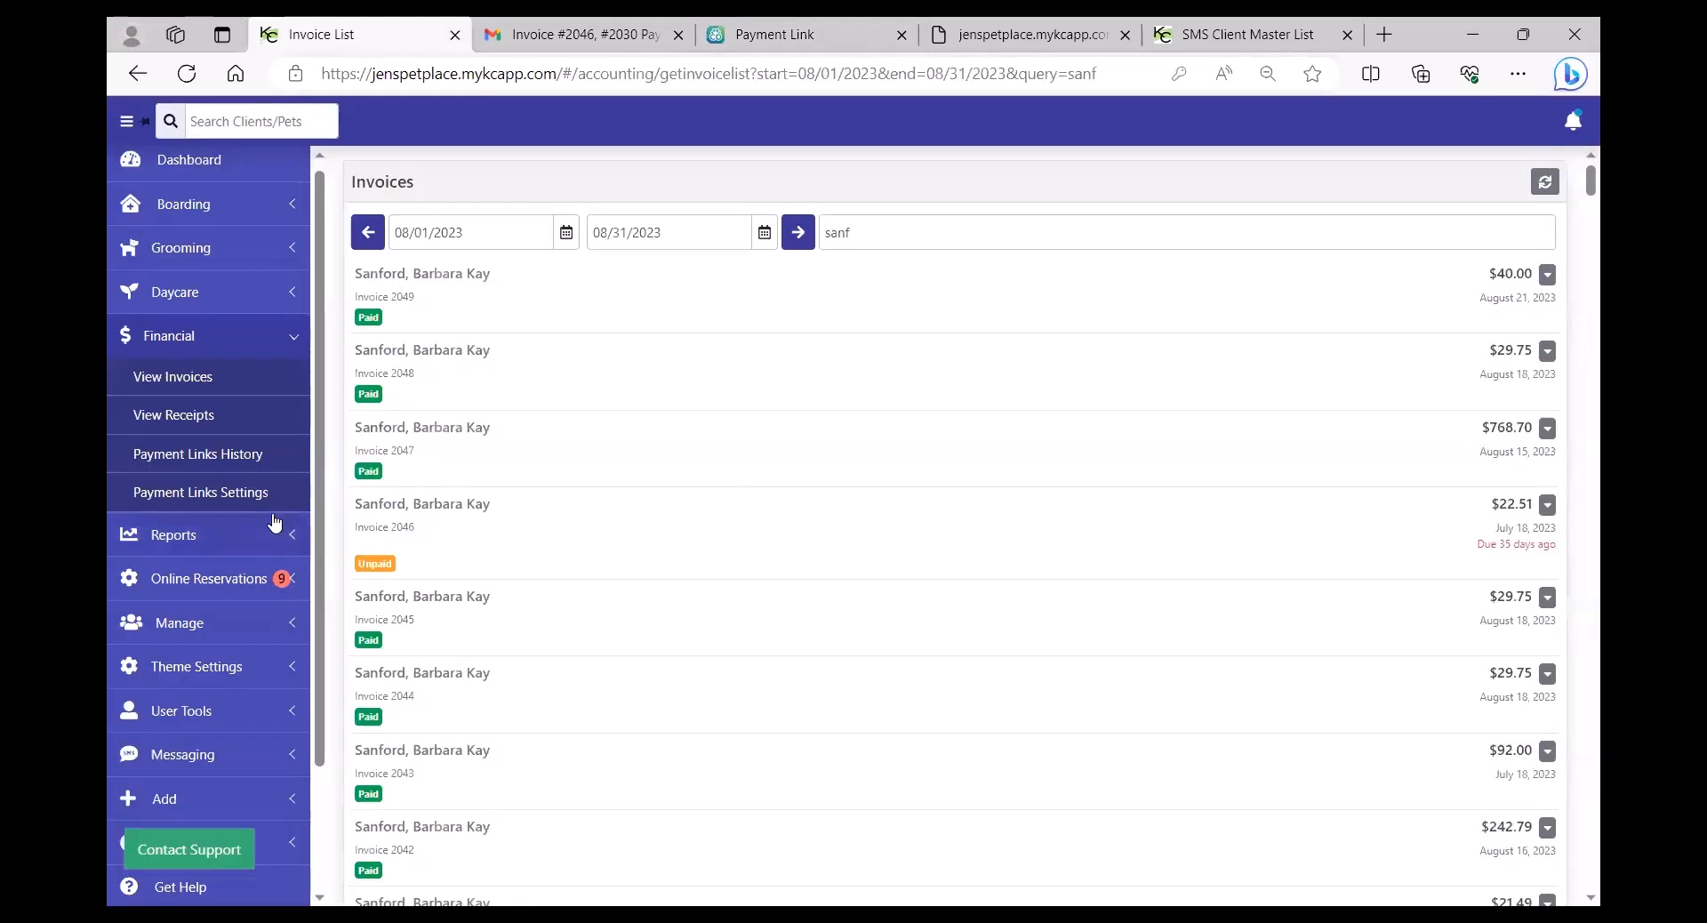
left_click(188, 418)
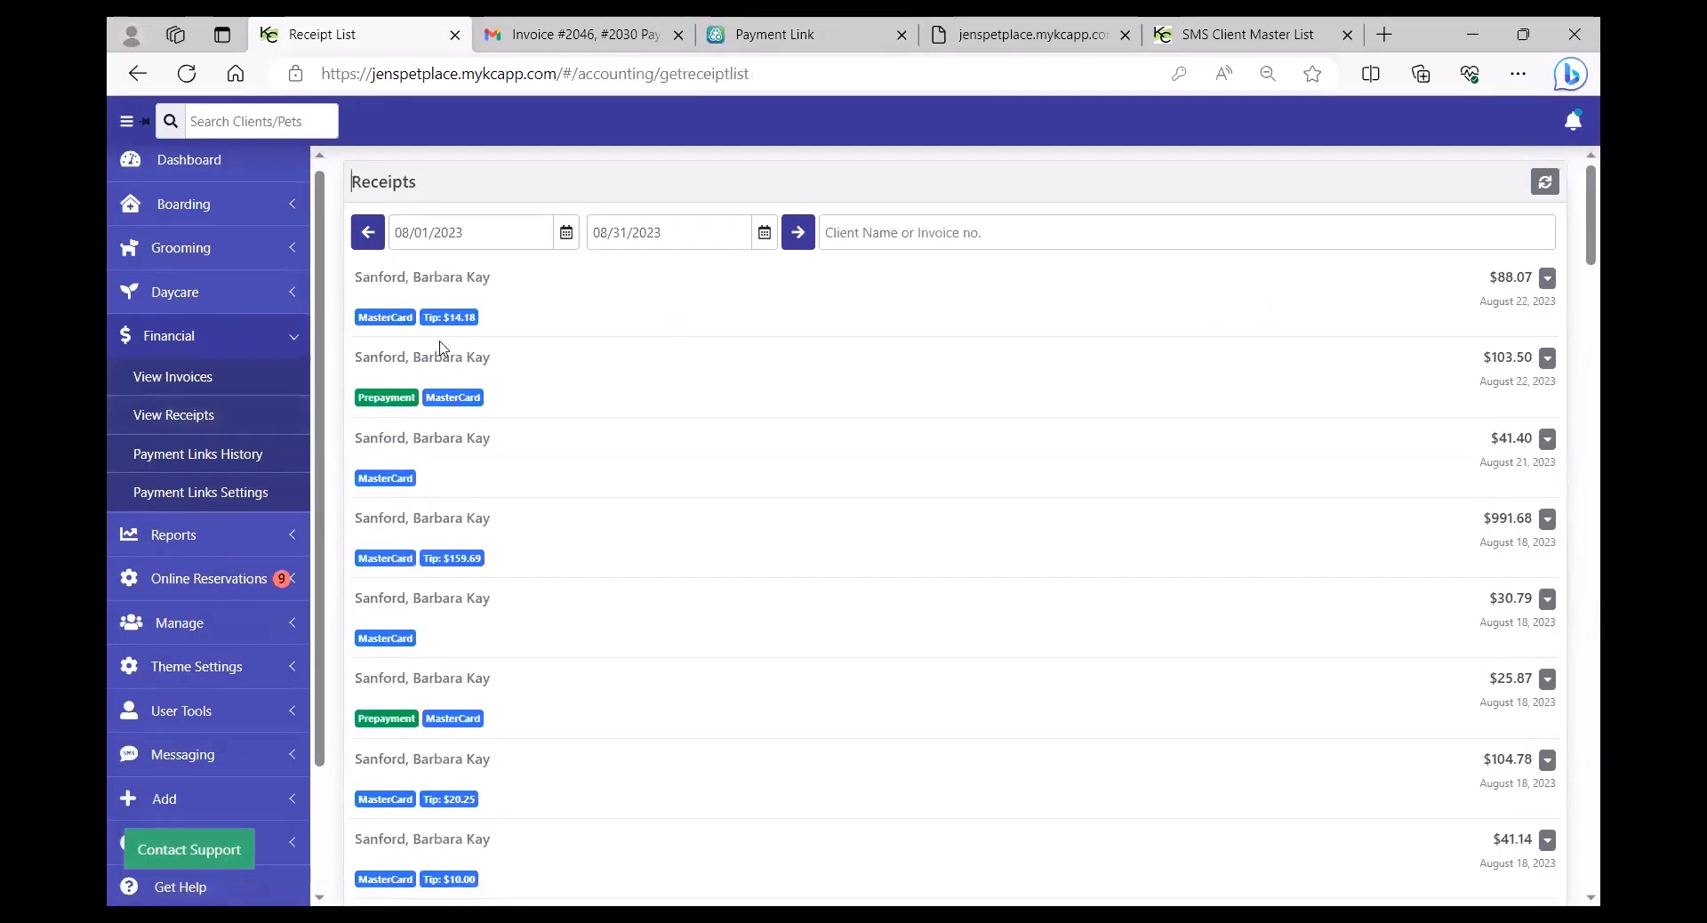
left_click(189, 389)
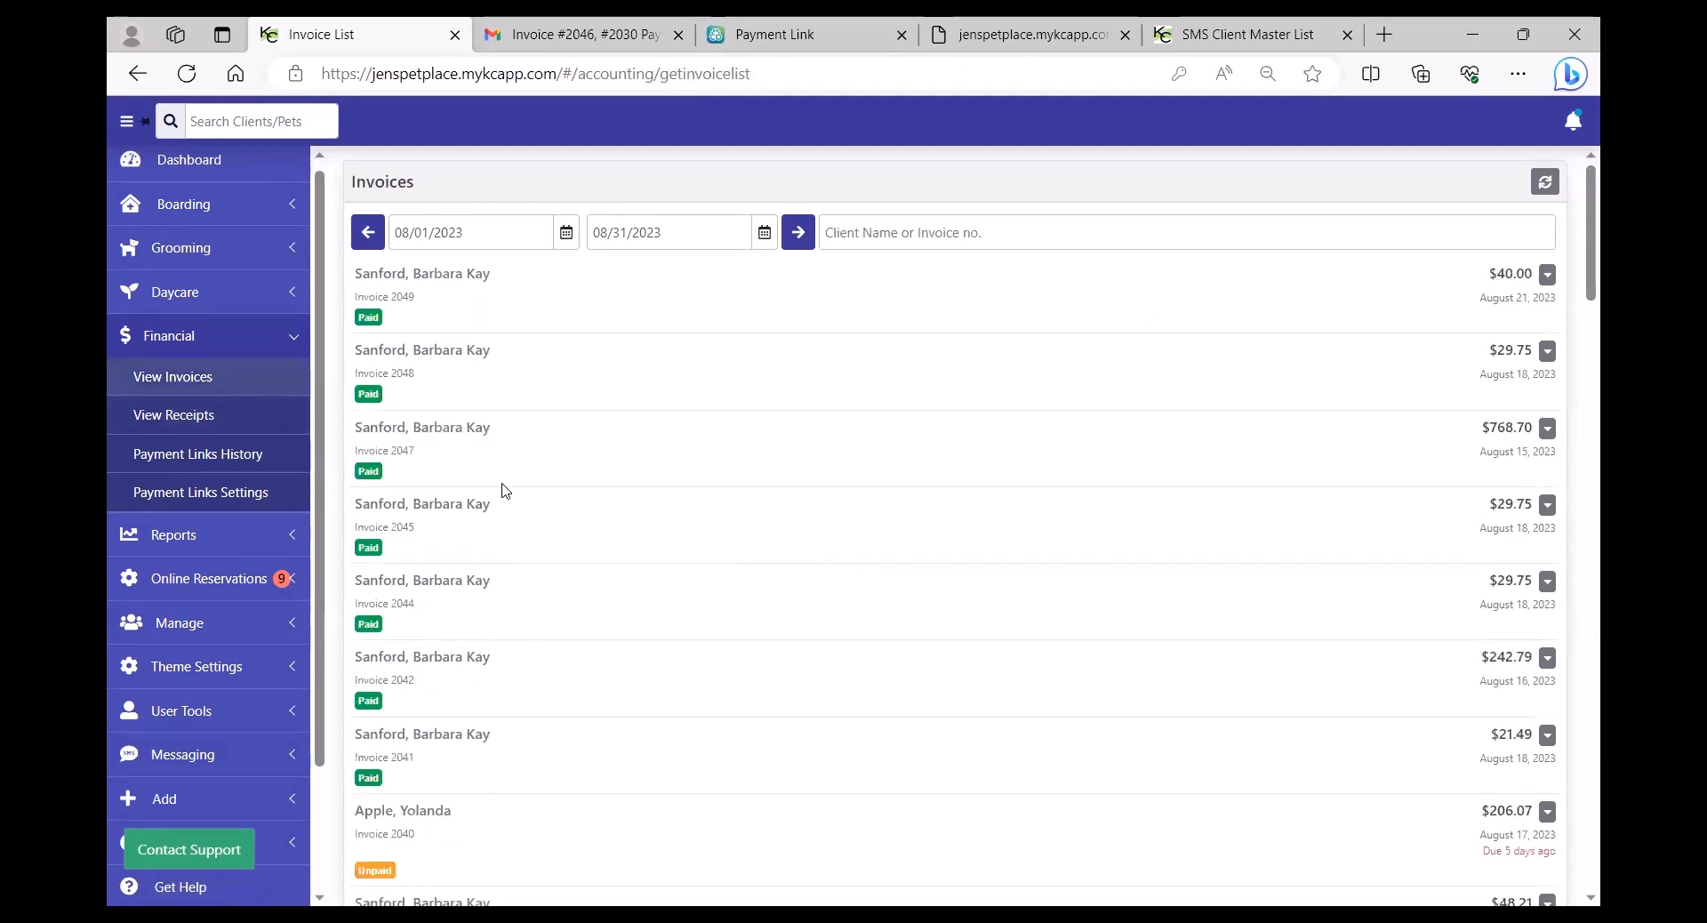
Review the Payment Links History and show the actions available for the most recent payment link.
left_click(191, 461)
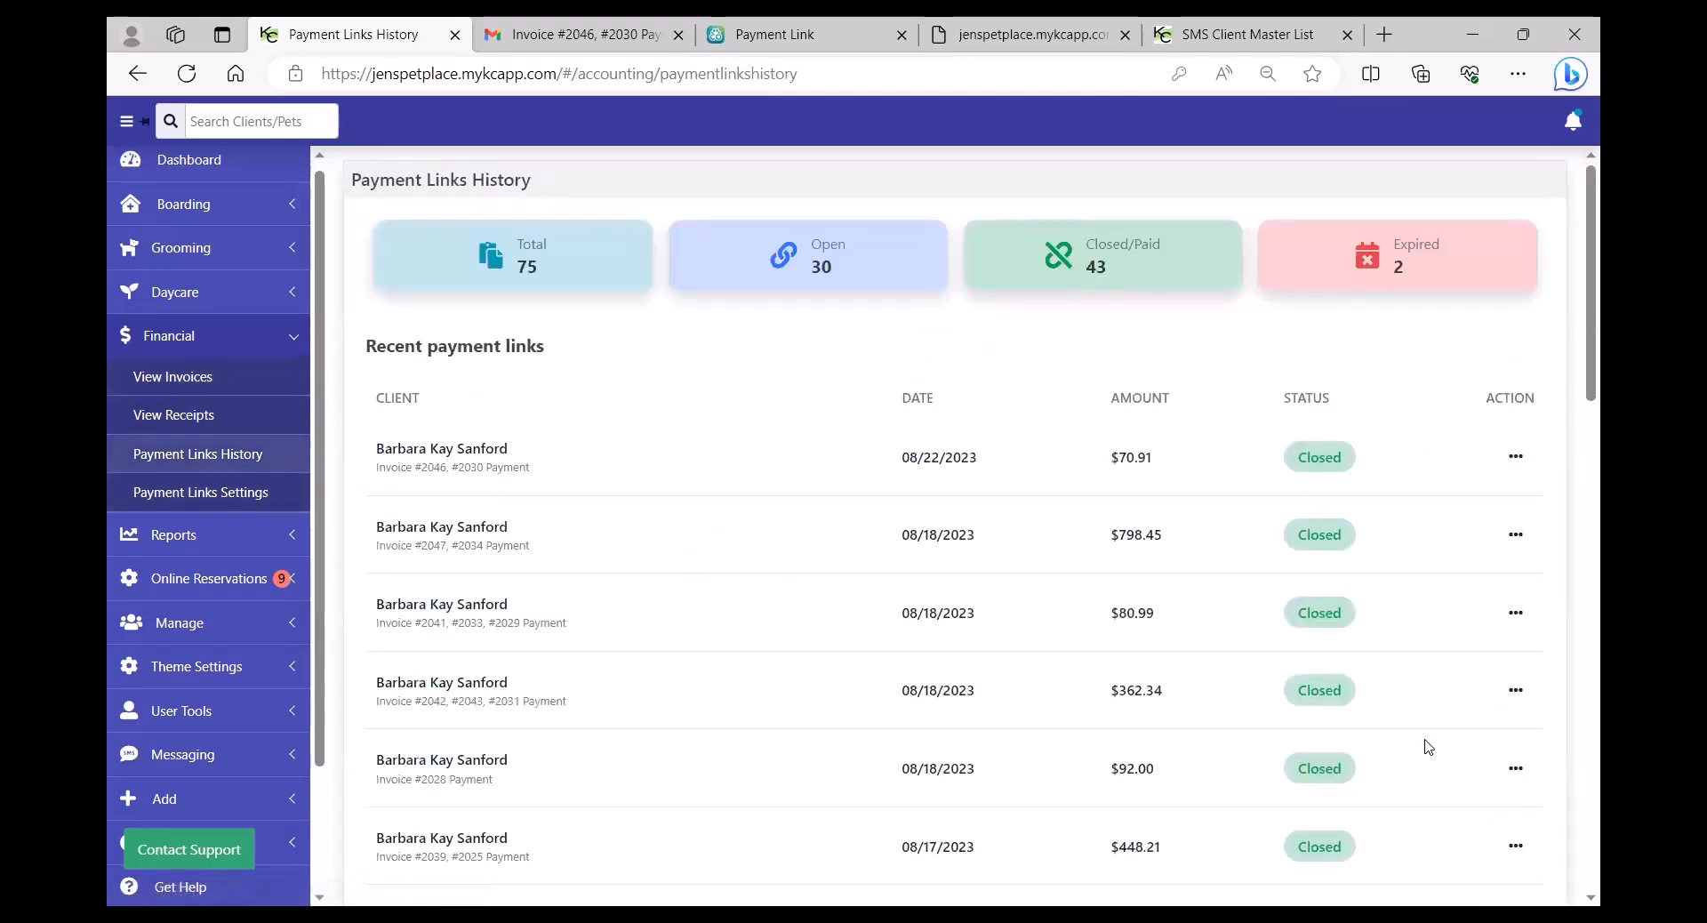
left_click(1517, 458)
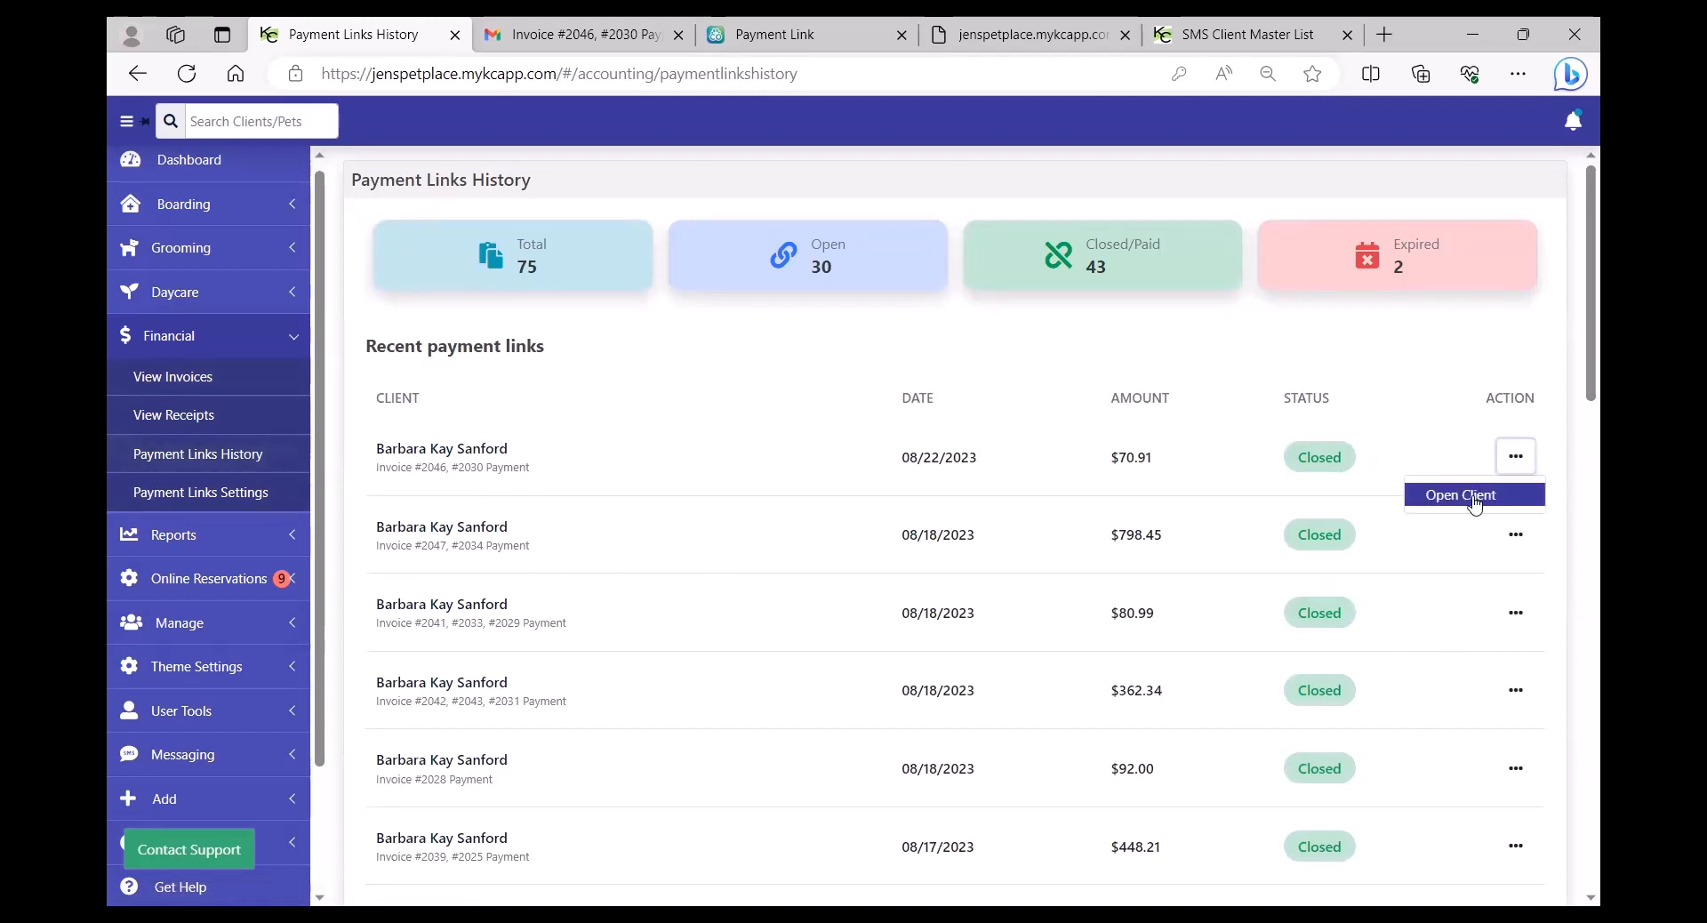
left_click(643, 418)
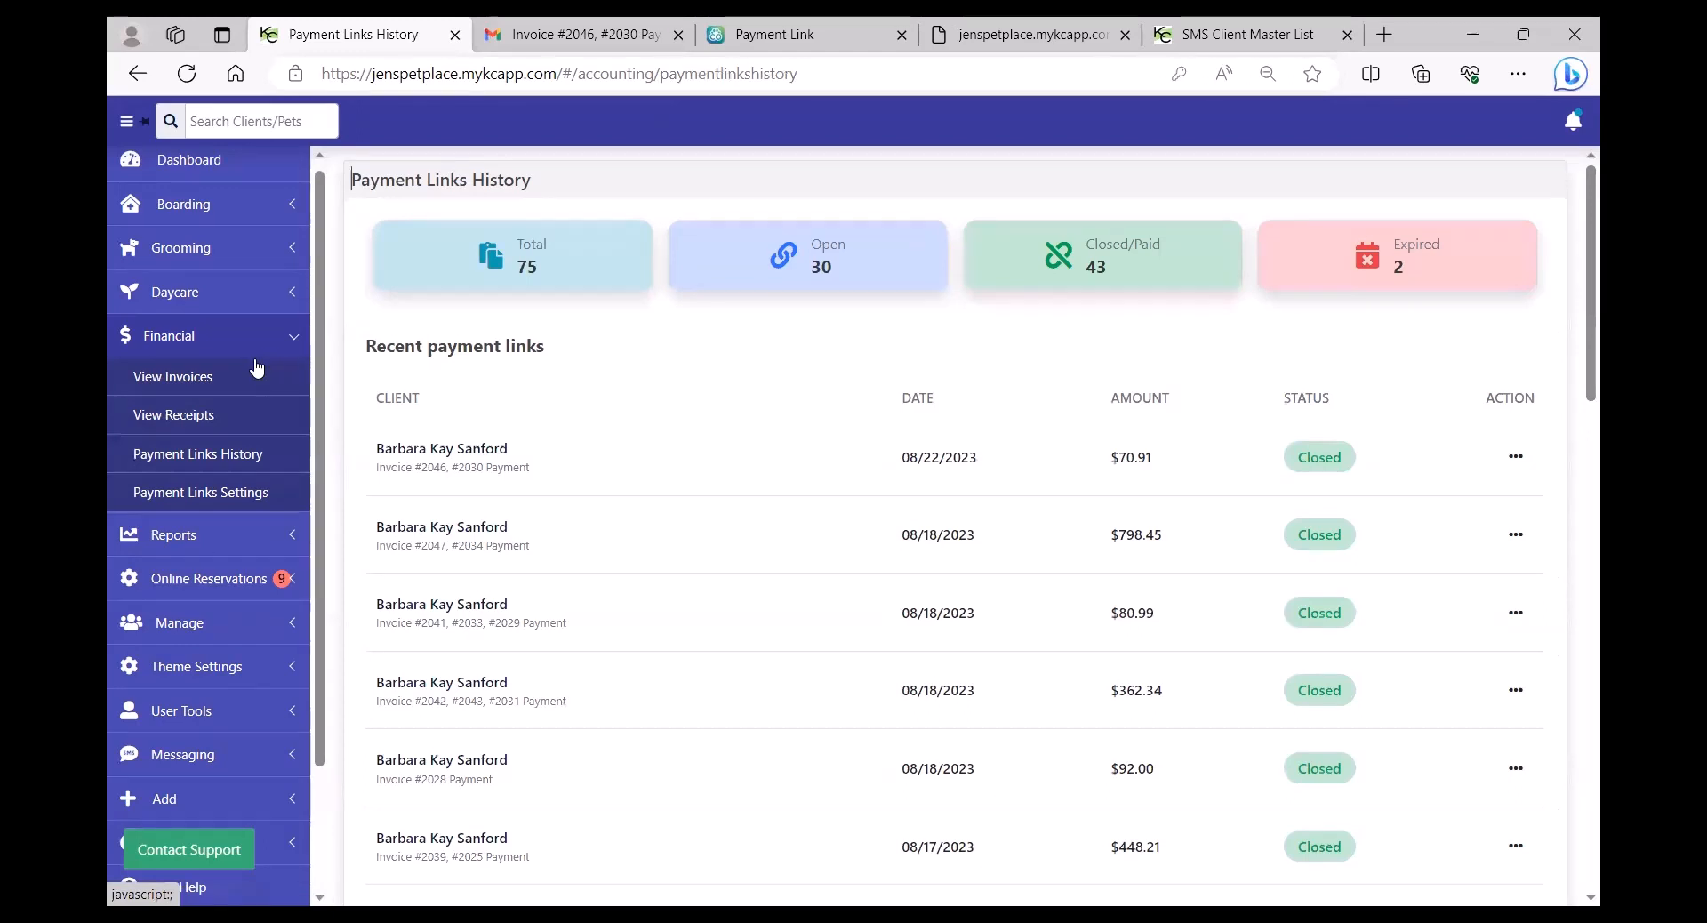
Show the Online Reservations options.
left_click(206, 580)
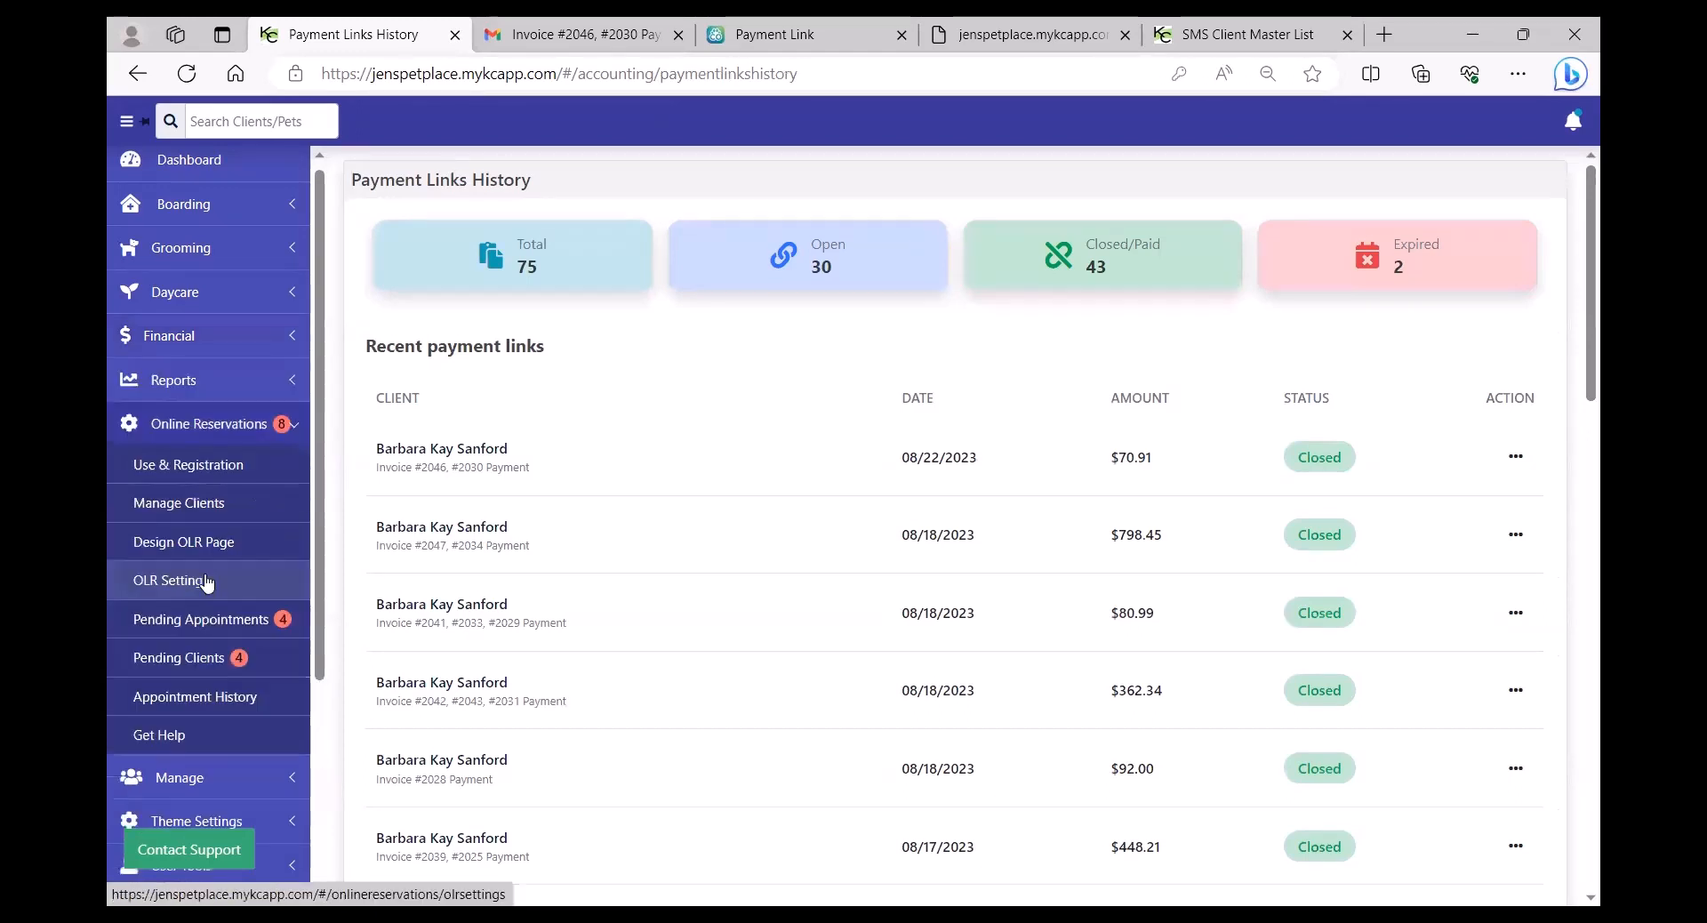